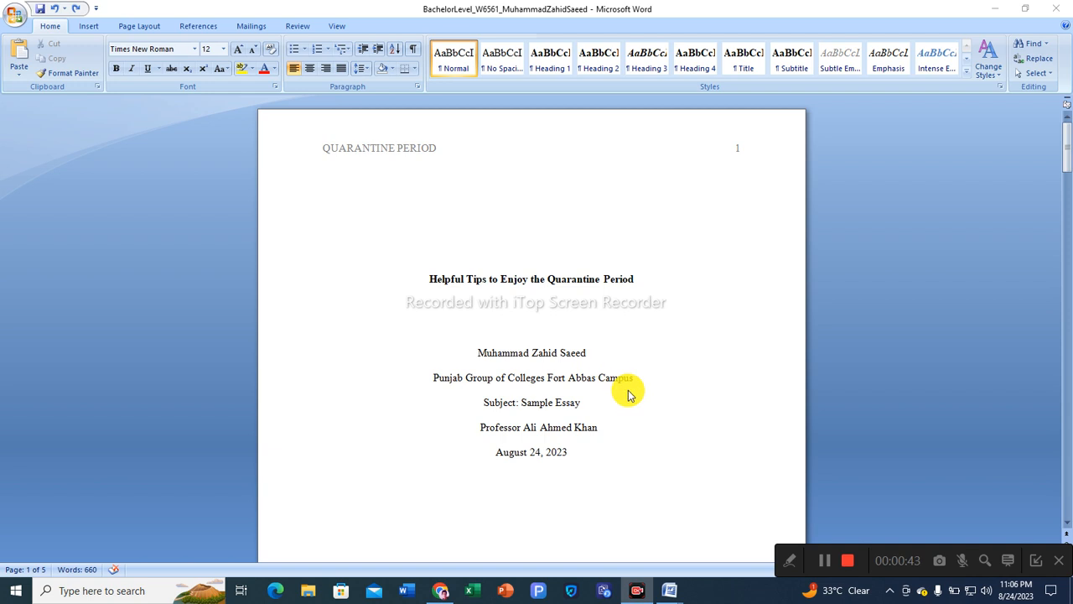
Examine the title page's running head, page number, essay title, author details, subject and date
scroll(625, 411, "down", 1)
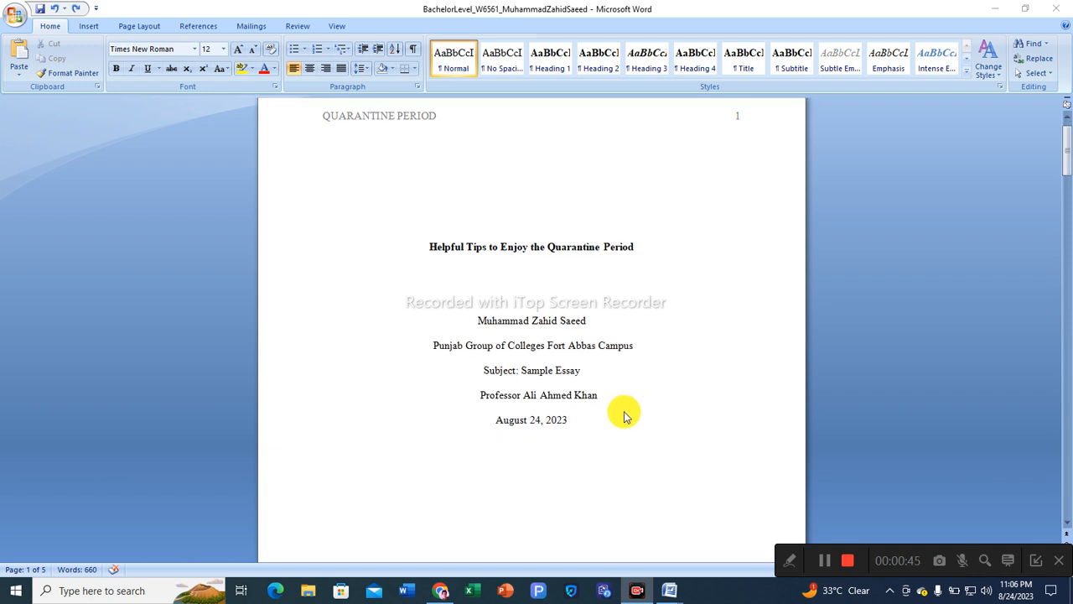
scroll(620, 410, "up", 1)
scroll(557, 343, "down", 1)
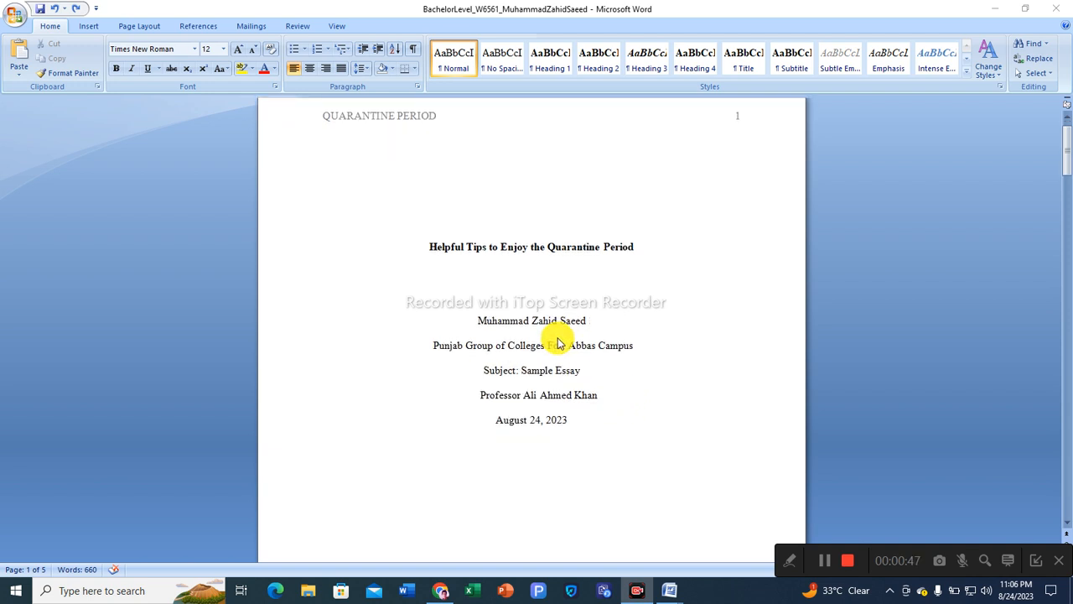
scroll(503, 390, "up", 1)
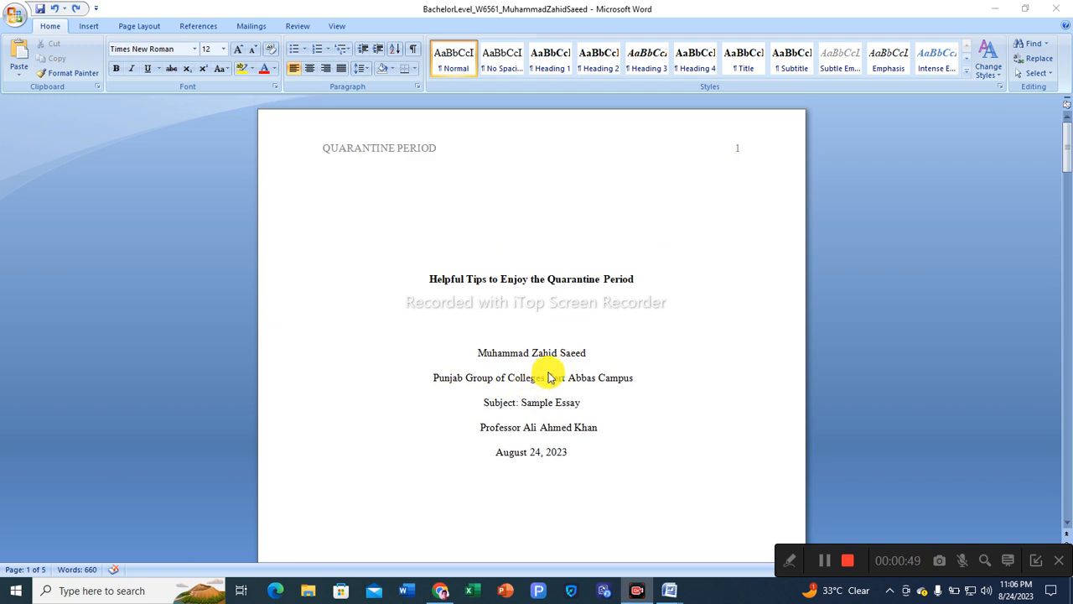
scroll(564, 367, "down", 1)
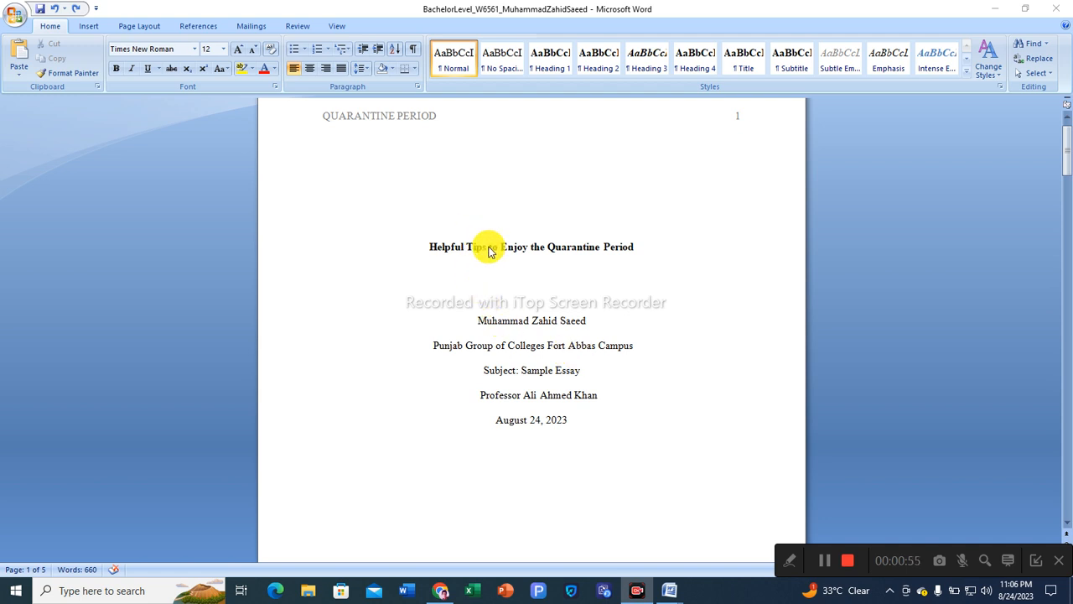
scroll(579, 327, "down", 6)
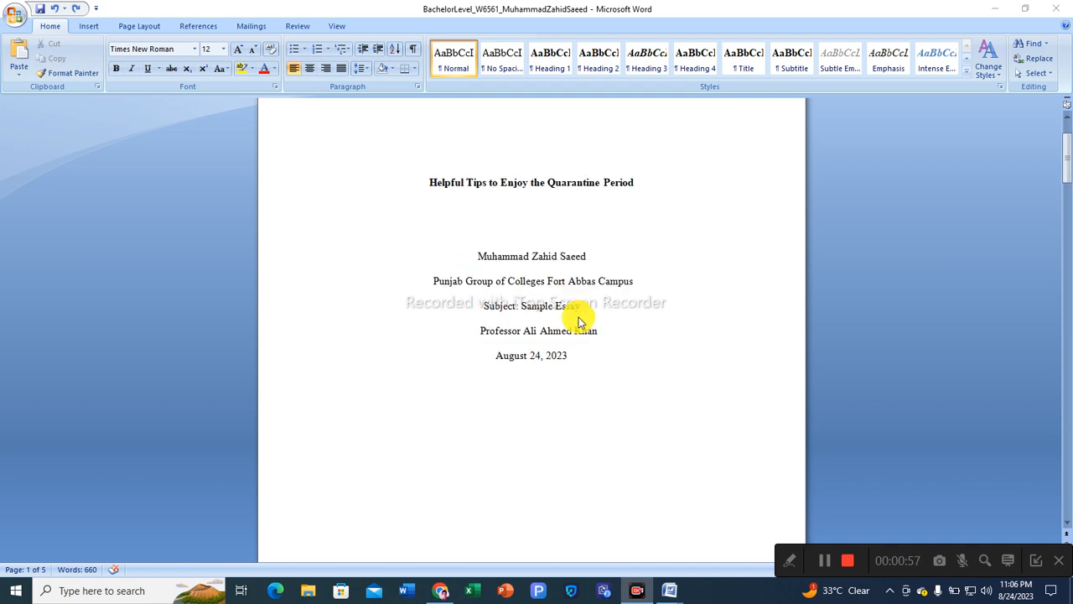
Examine the abstract page, including its heading, the summary paragraph and the keywords line
scroll(585, 344, "down", 8)
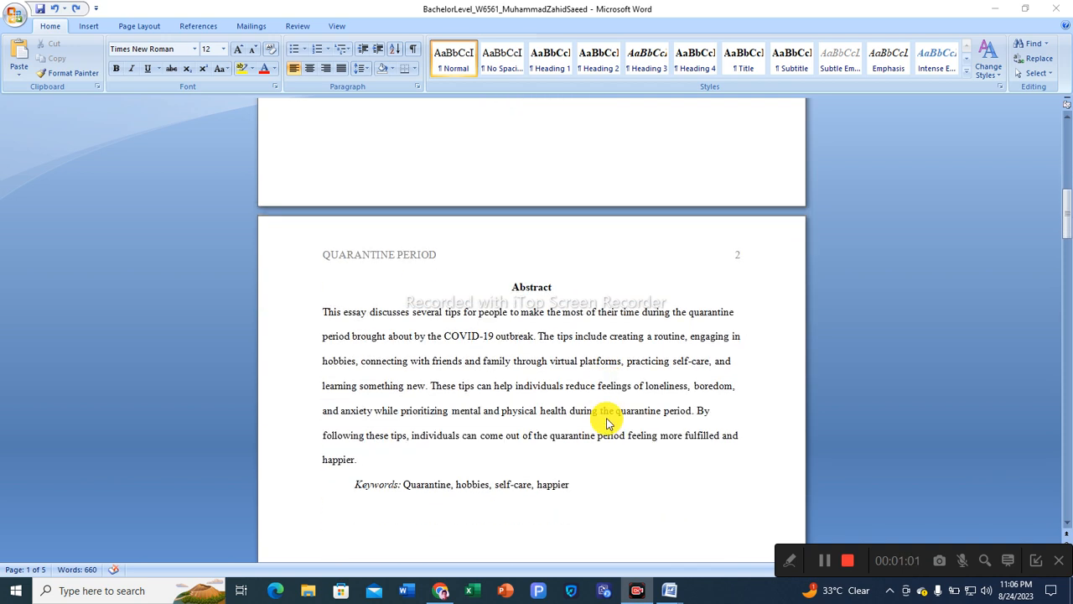
scroll(607, 421, "down", 1)
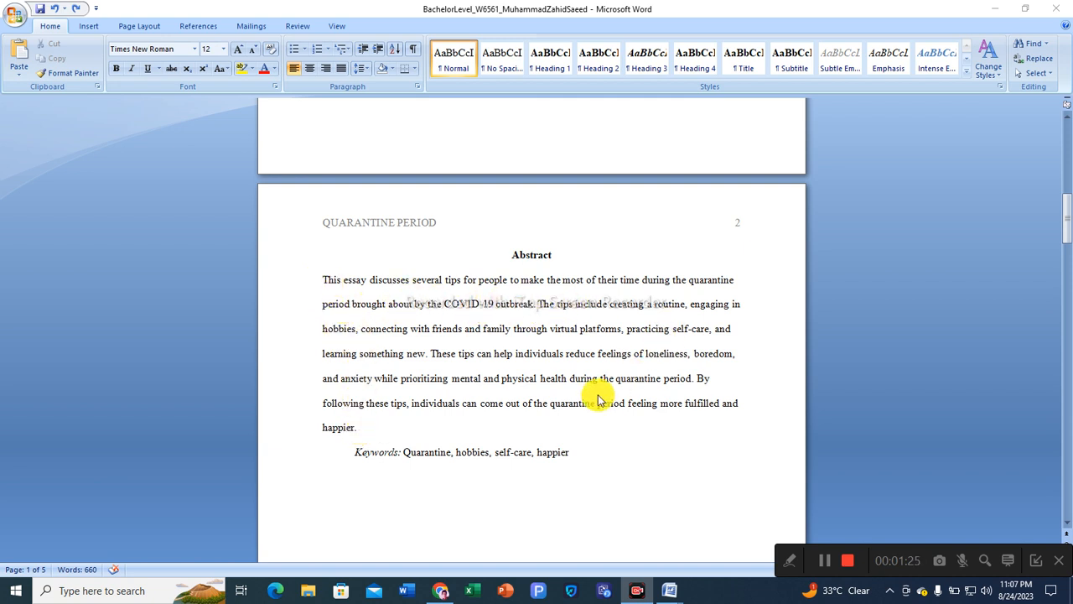
scroll(660, 474, "down", 1)
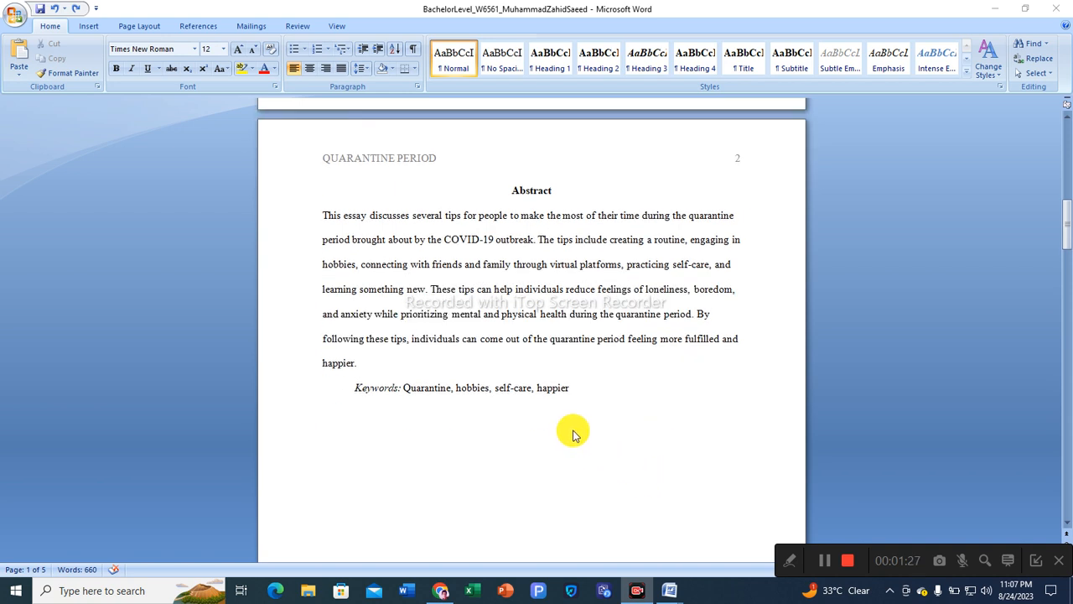
scroll(573, 433, "down", 1)
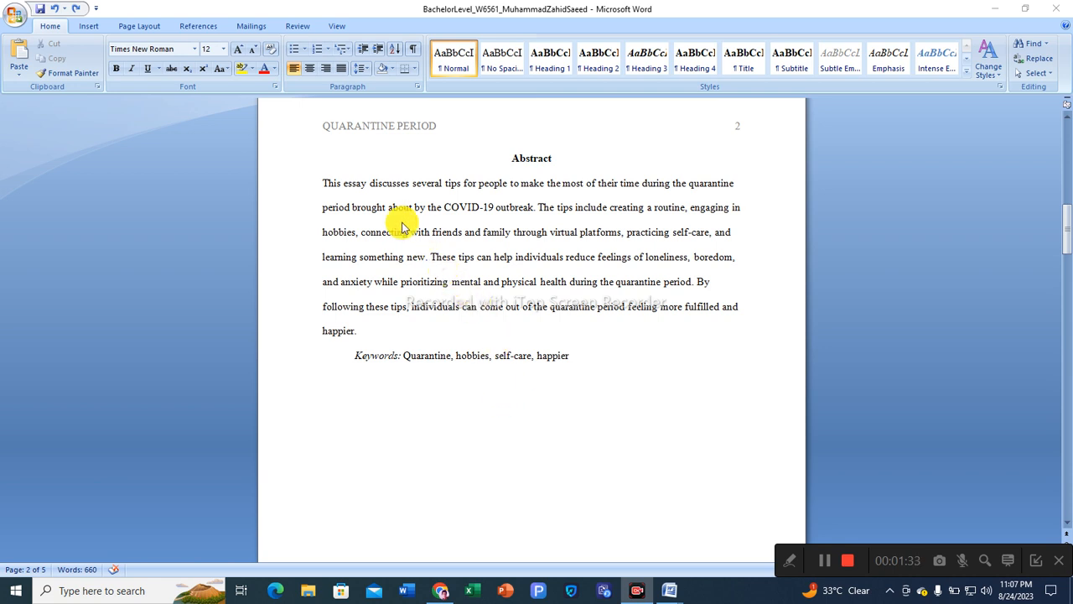
scroll(520, 372, "down", 1)
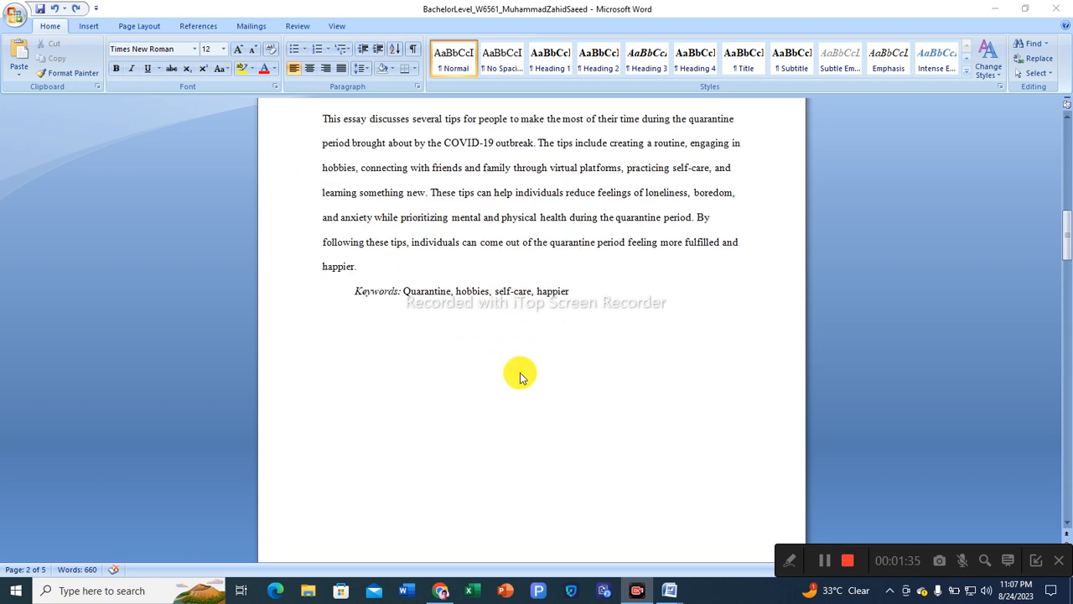
scroll(520, 372, "up", 2)
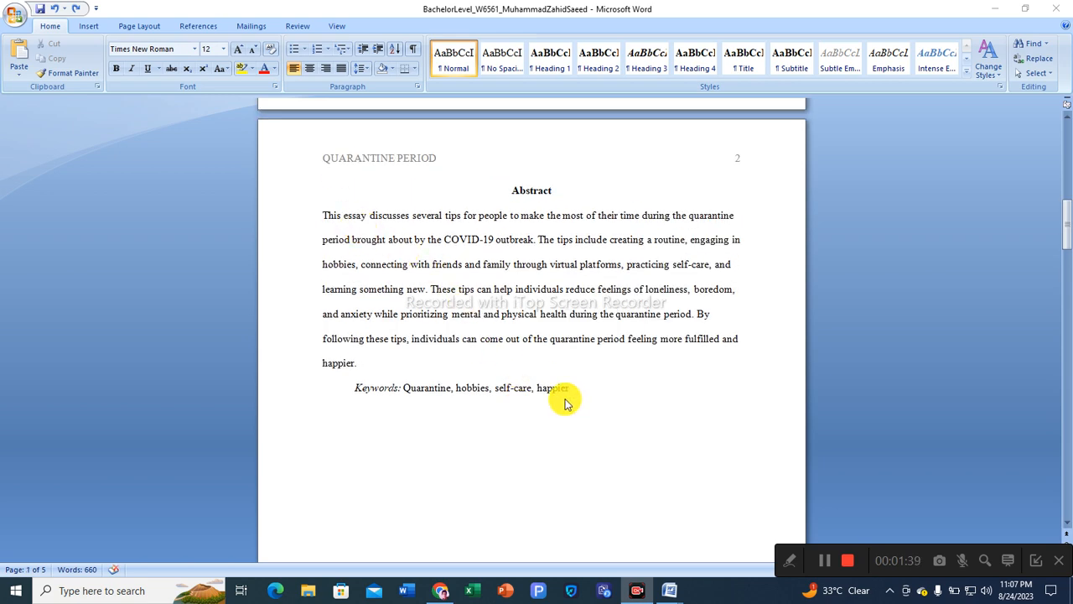
scroll(561, 403, "up", 1)
scroll(560, 411, "up", 1)
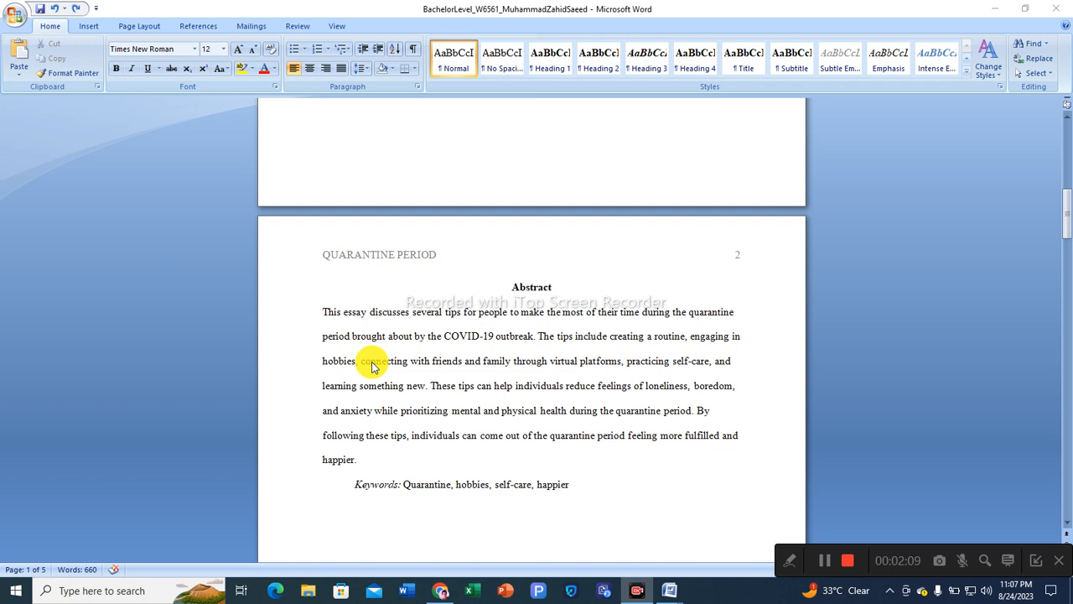
Review the whole essay's layout from the title page through the abstract and body to the references, ending back at the title page
scroll(376, 352, "up", 6)
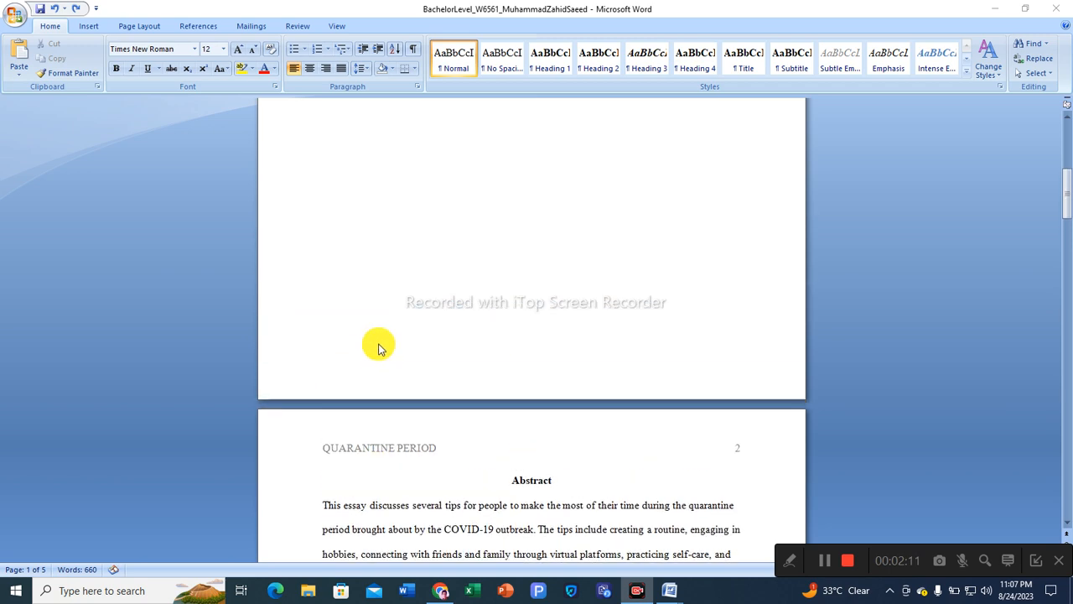
scroll(394, 374, "up", 6)
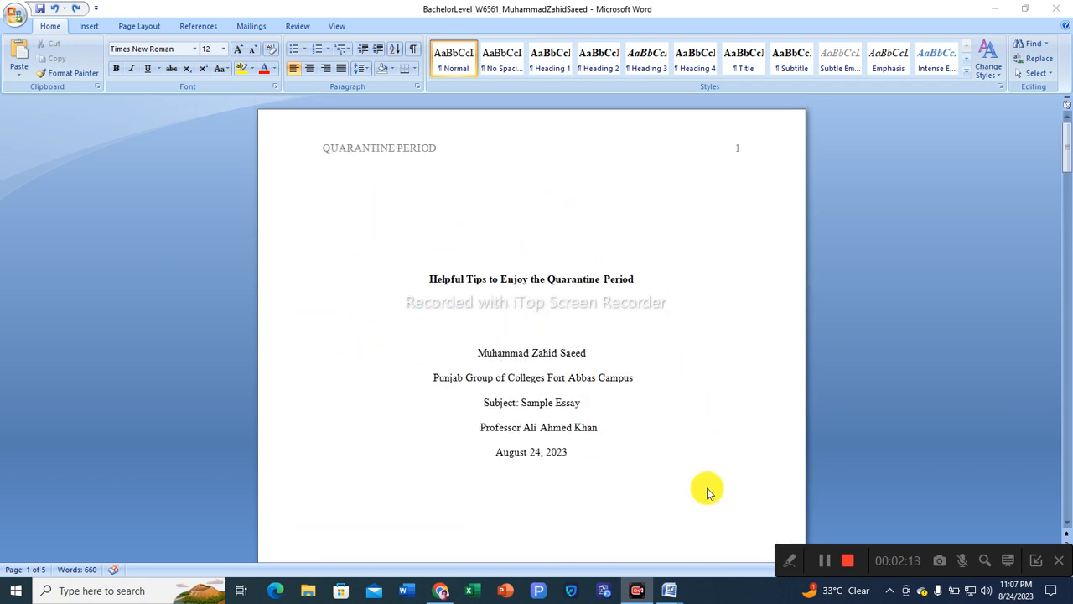
scroll(520, 438, "down", 10)
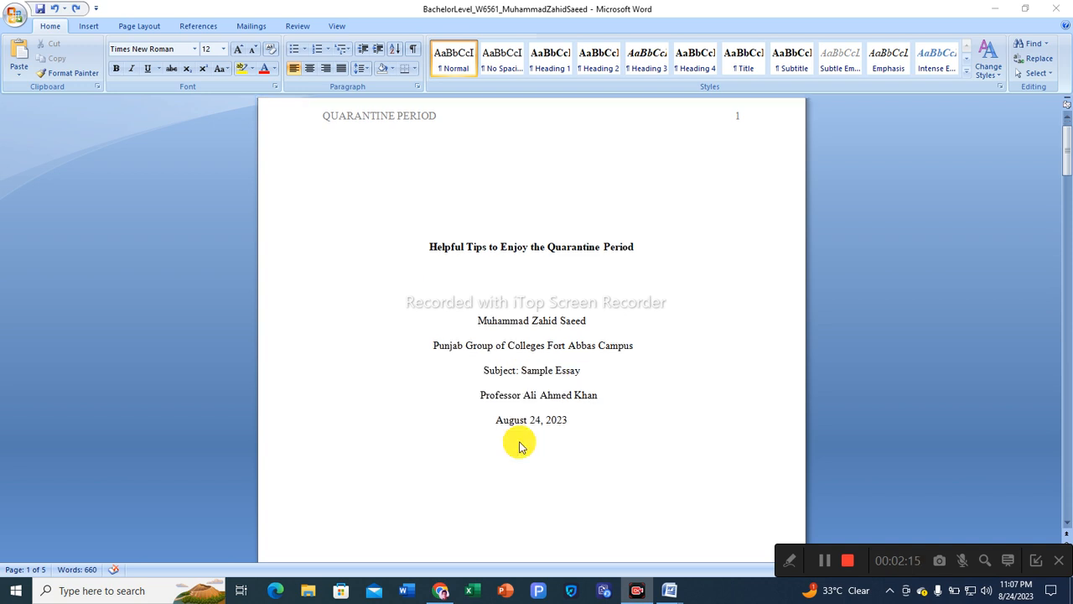
scroll(516, 457, "down", 1)
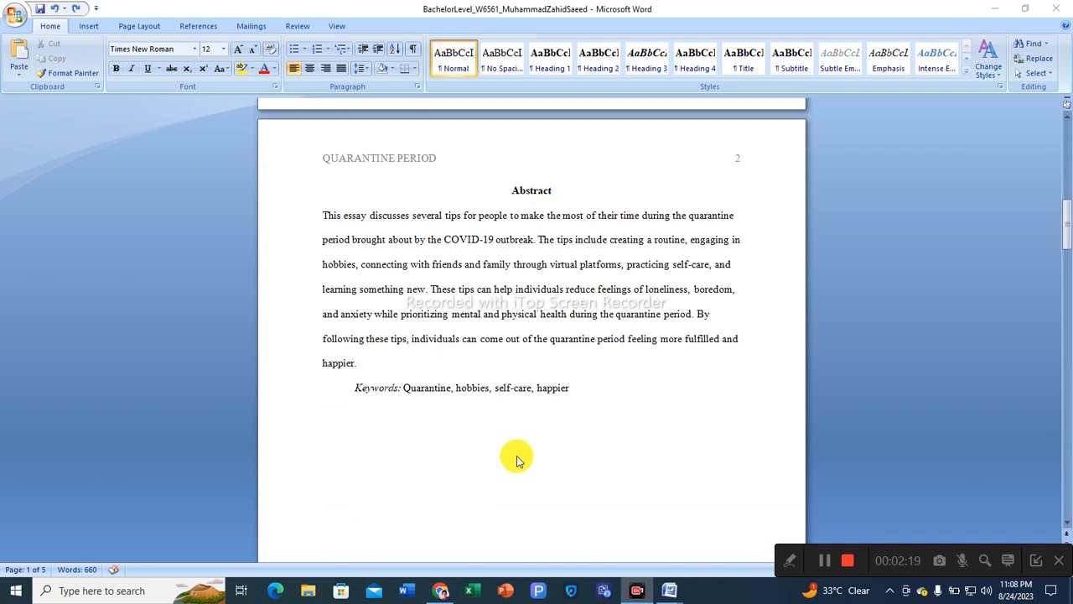
scroll(516, 460, "down", 12)
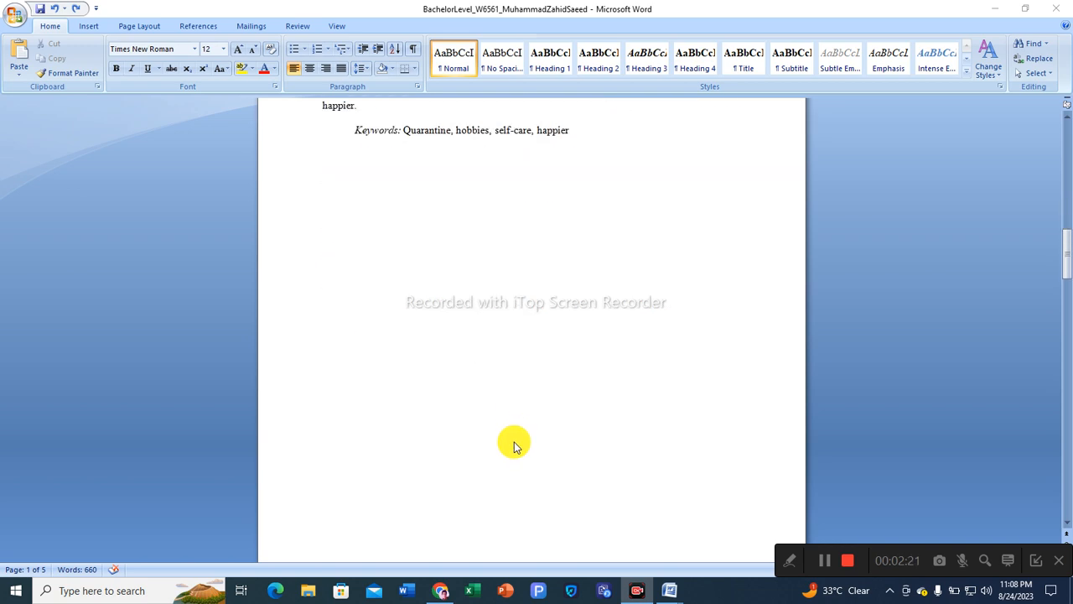
scroll(514, 448, "down", 6)
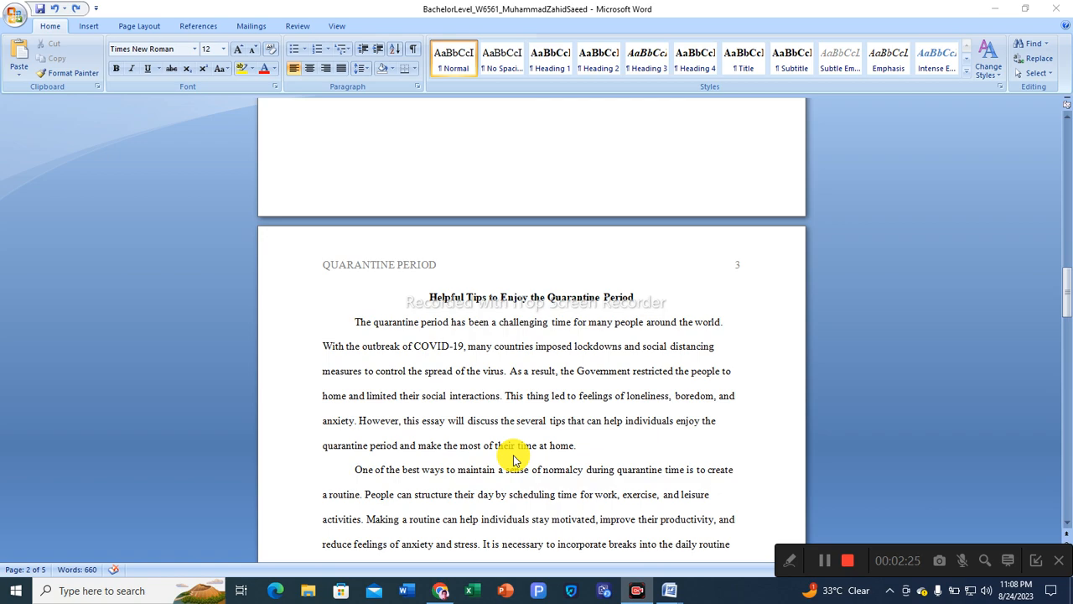
scroll(514, 459, "down", 15)
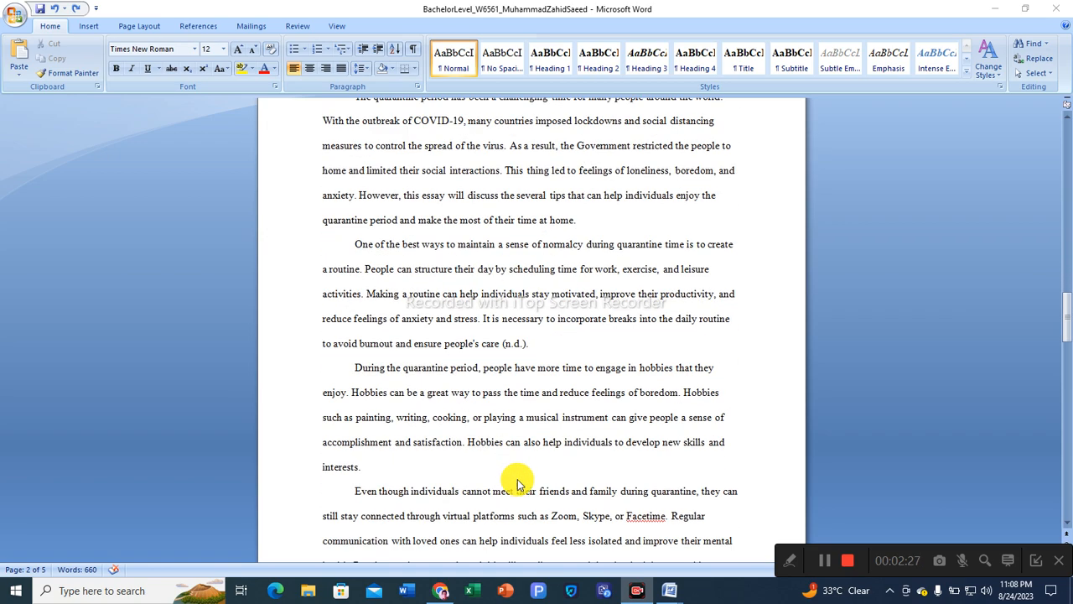
scroll(517, 486, "down", 20)
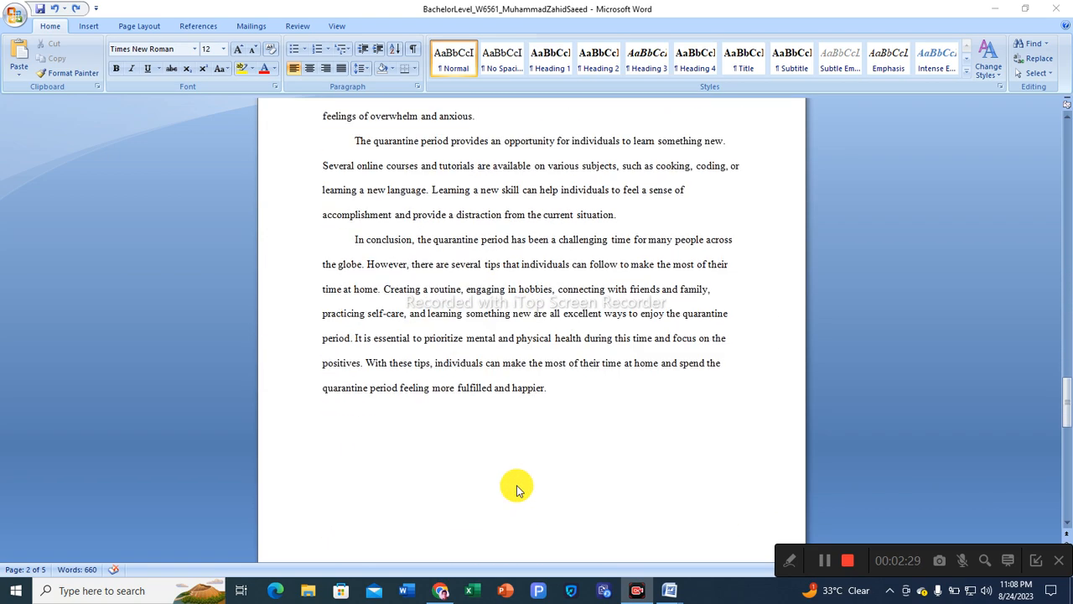
scroll(517, 491, "down", 7)
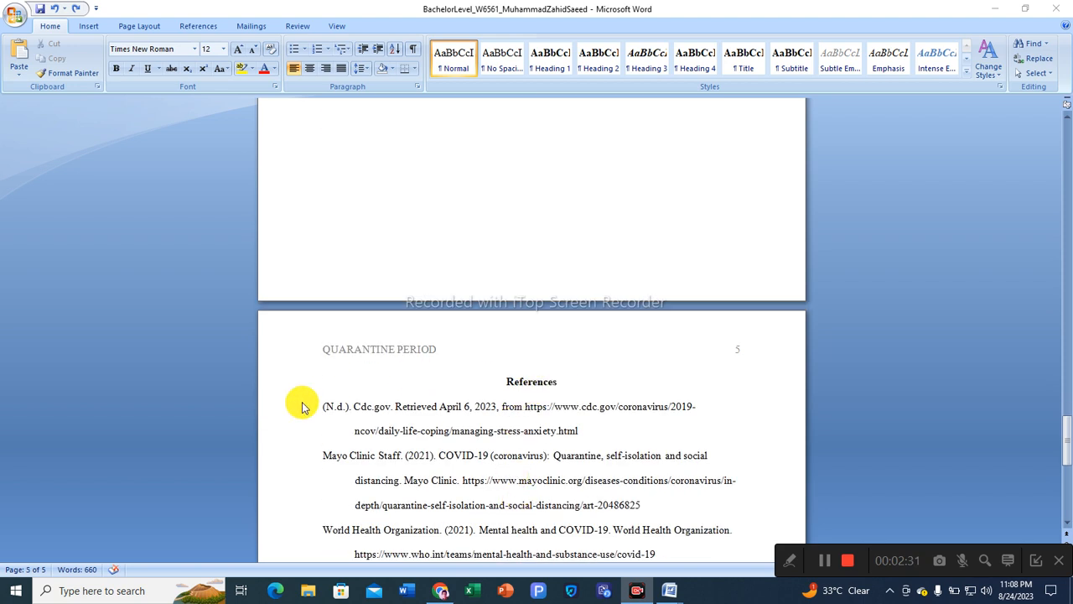
scroll(658, 533, "down", 1)
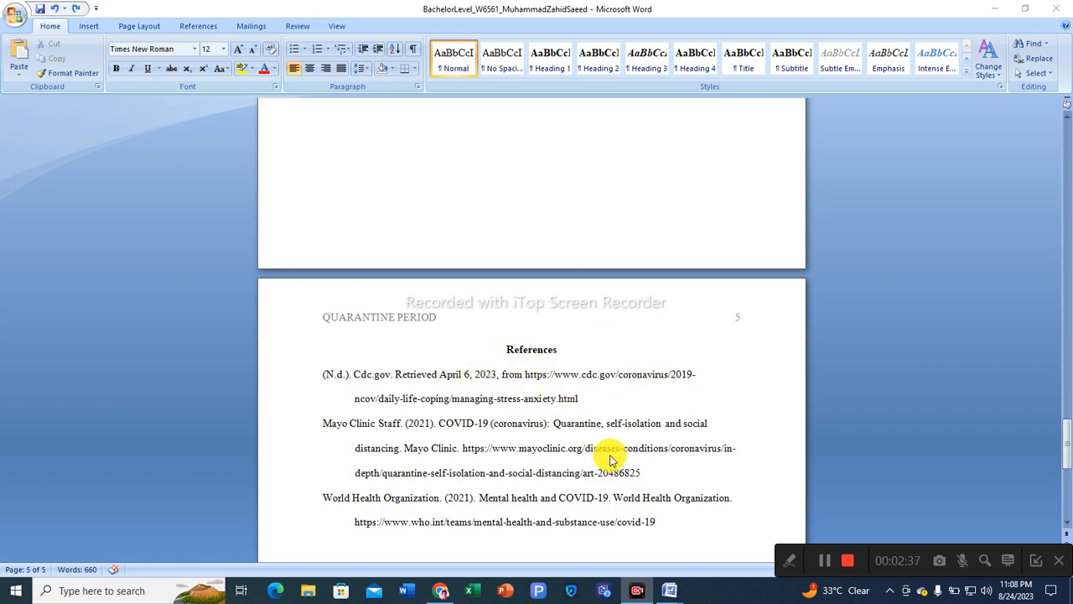
scroll(610, 460, "down", 2)
scroll(610, 459, "up", 20)
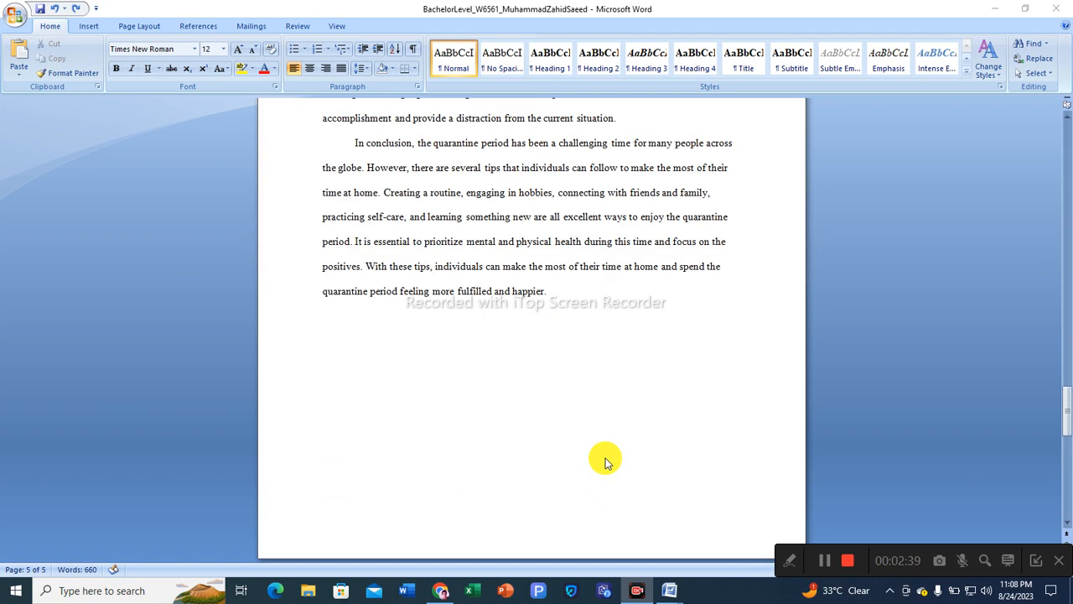
scroll(607, 461, "up", 20)
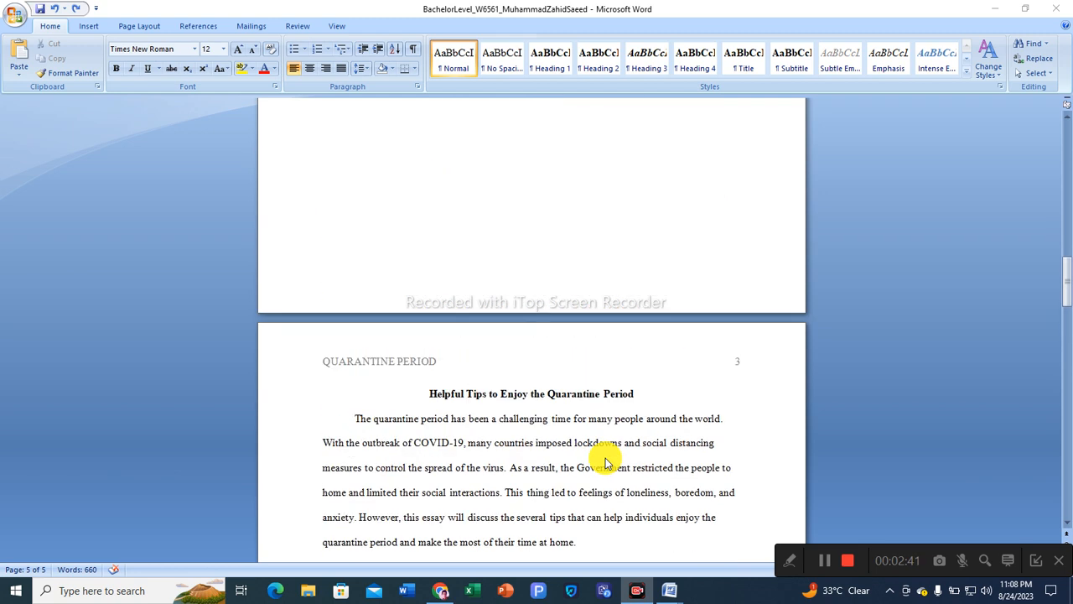
scroll(606, 457, "up", 15)
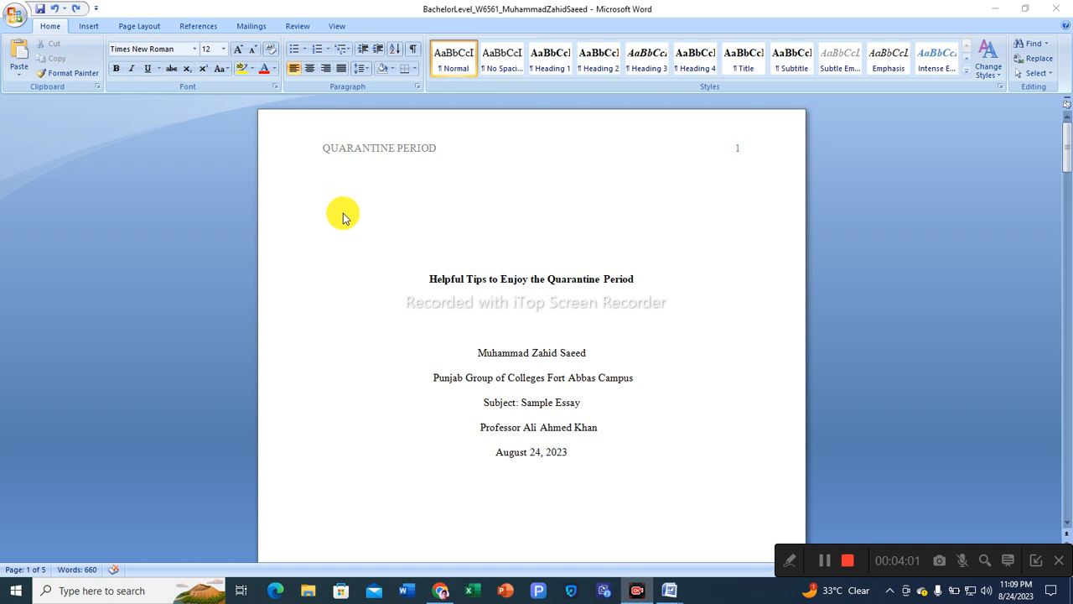
View the preset page margin options for the essay and close them without choosing one
left_click(143, 27)
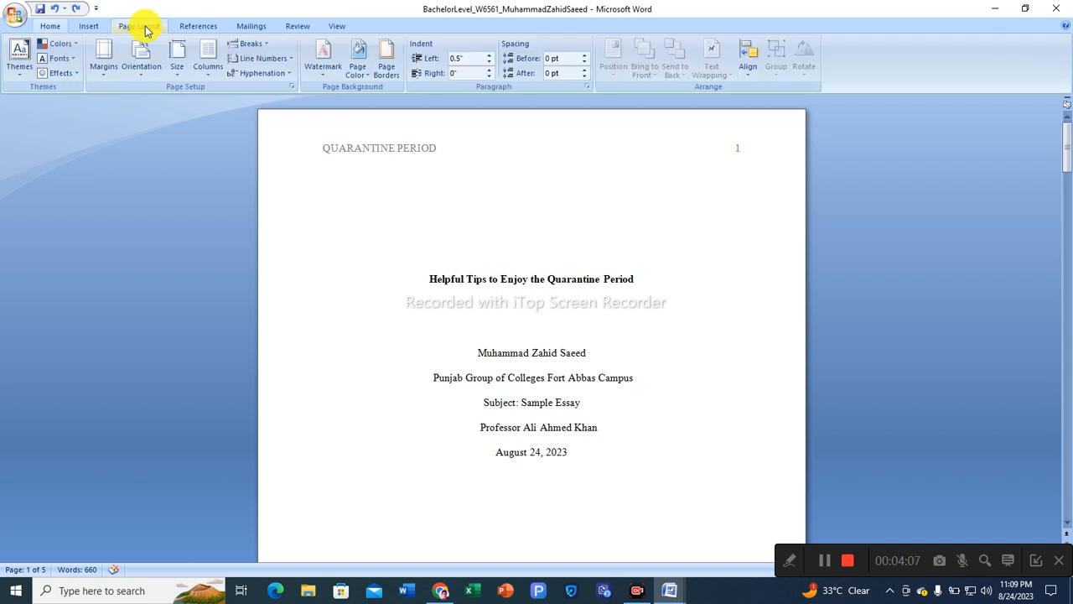
left_click(104, 73)
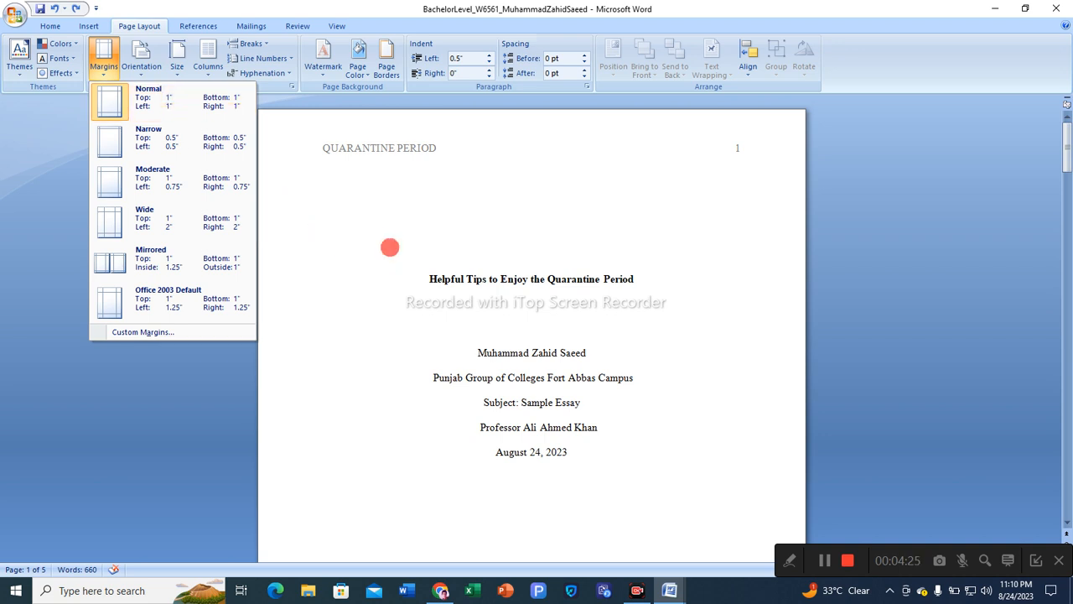
left_click(390, 247)
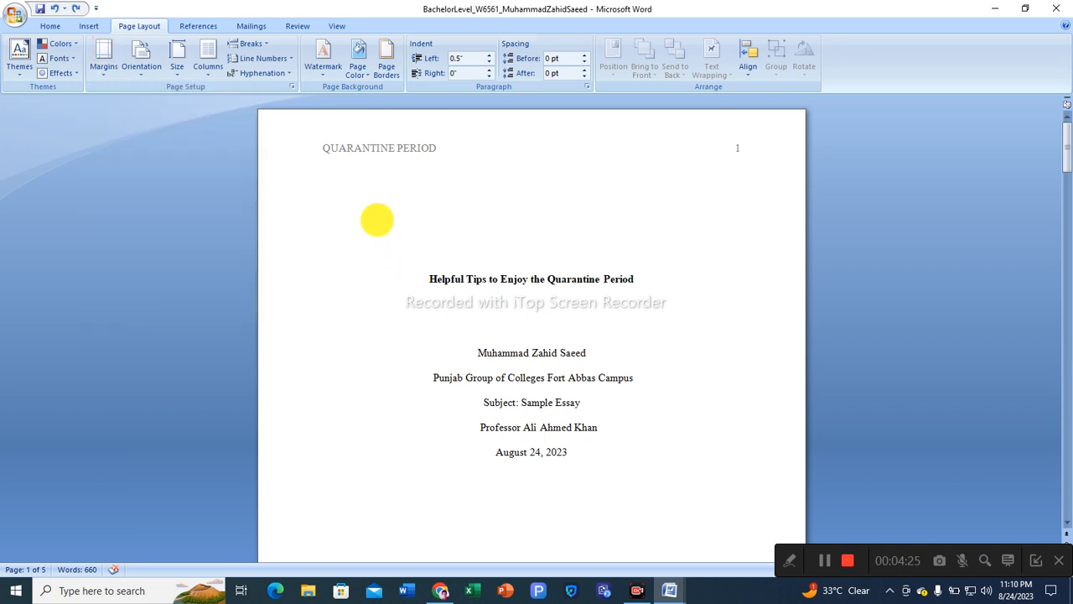
Set the font at the text cursor to Times New Roman and check the font size choices
left_click(57, 28)
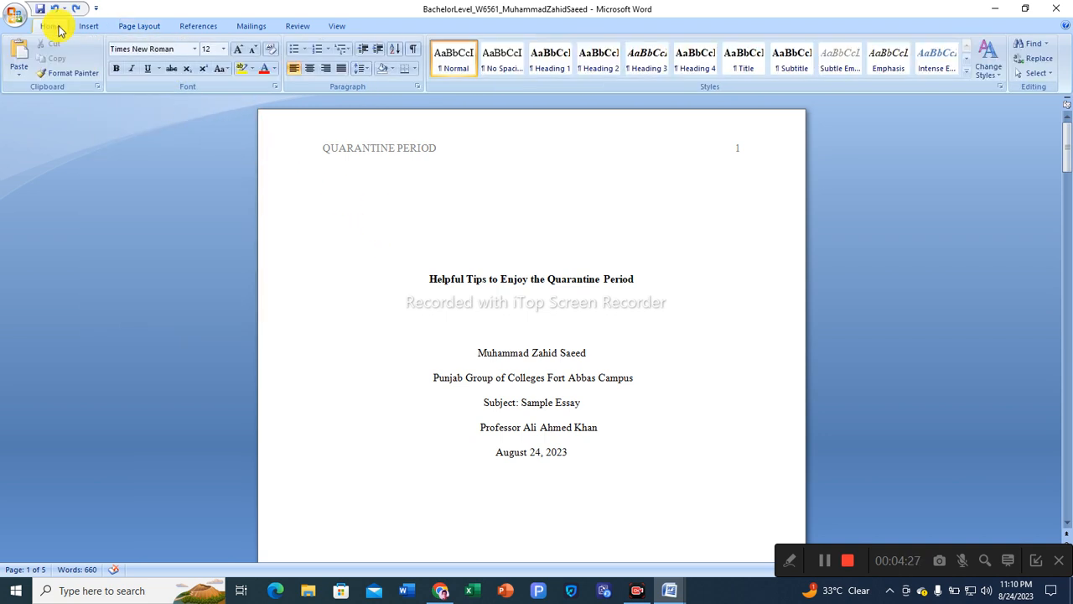
left_click(195, 48)
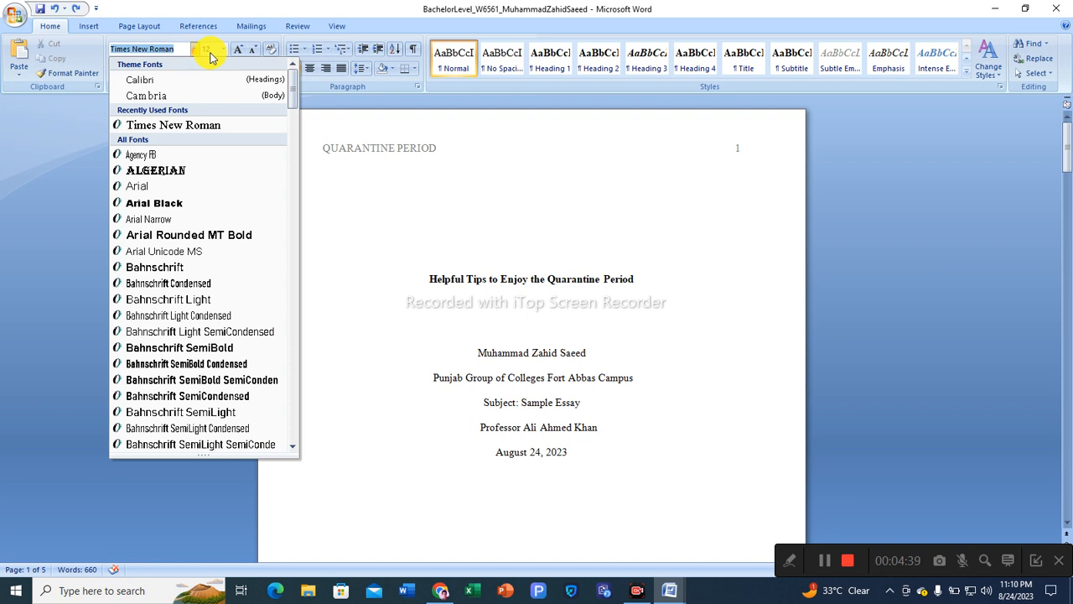
left_click(199, 127)
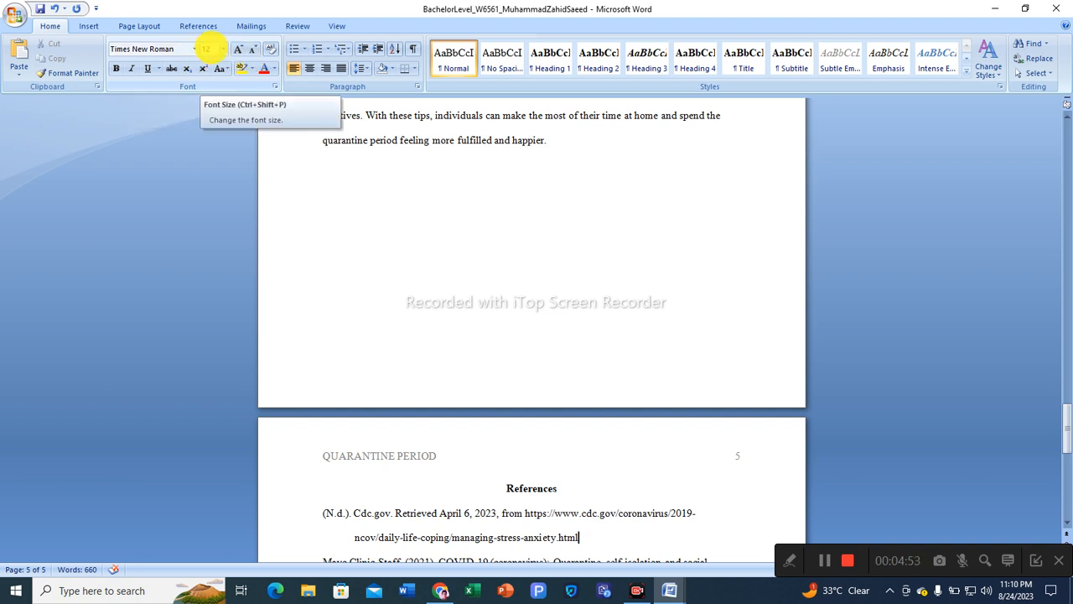
left_click(223, 52)
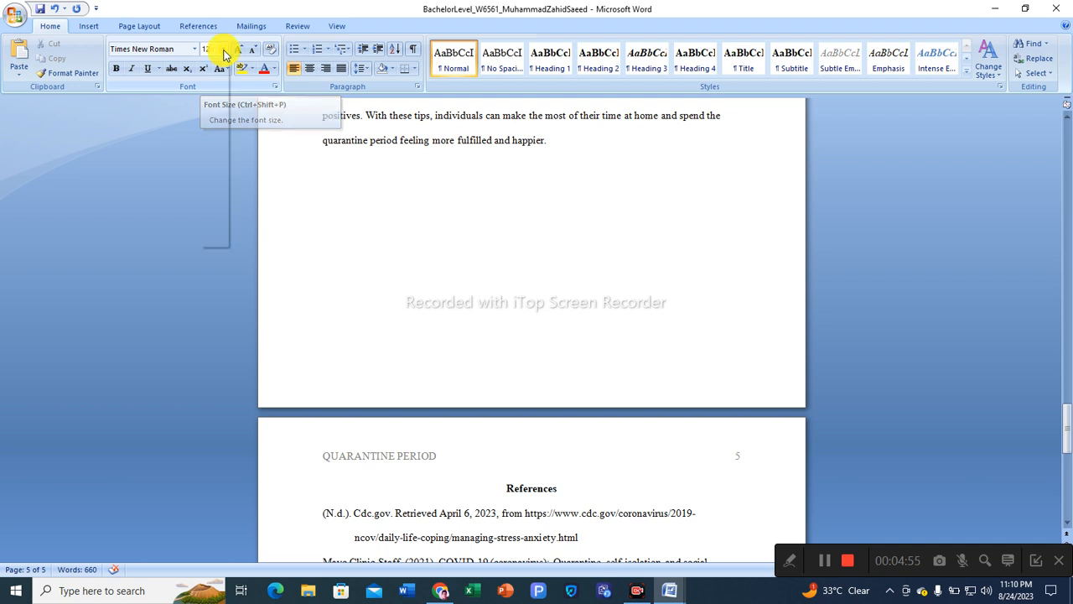
left_click(143, 49)
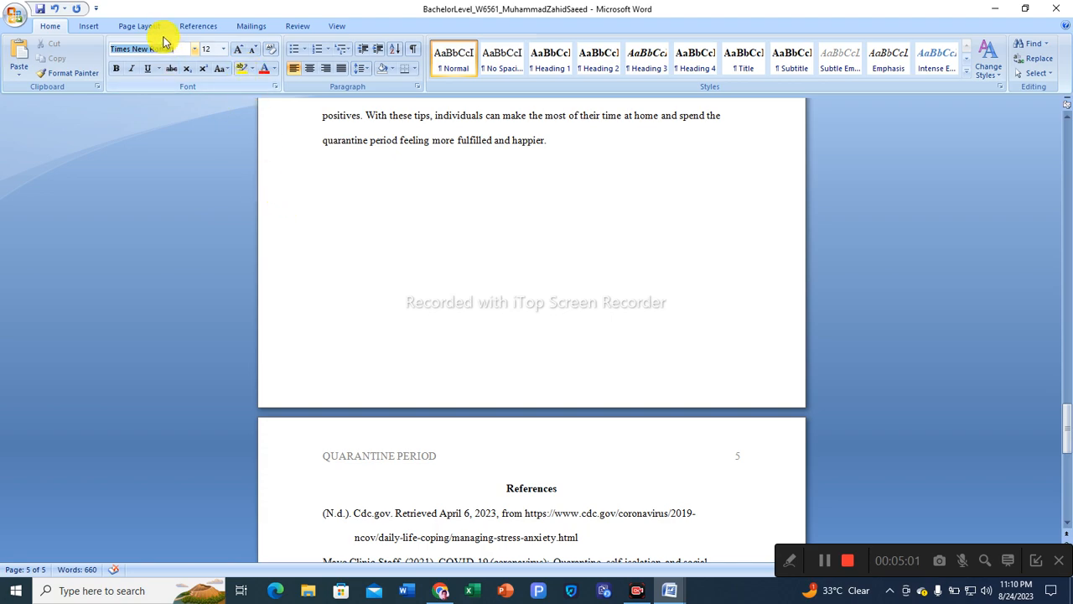
Apply Double line spacing to the reference paragraph at the text cursor through the paragraph settings
scroll(455, 288, "up", 5)
scroll(444, 285, "up", 3)
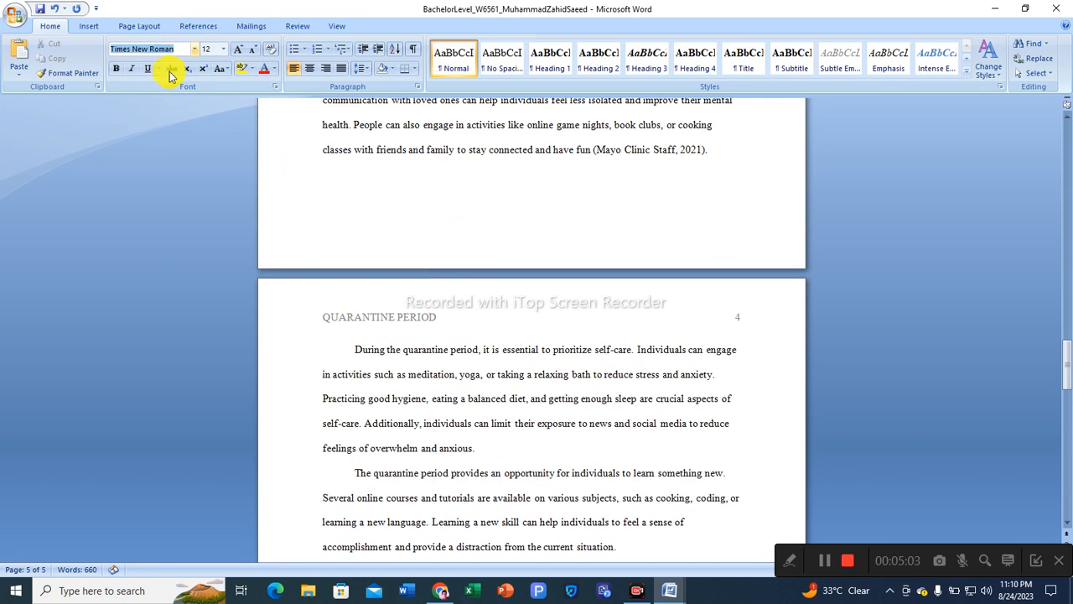
scroll(618, 327, "up", 2)
scroll(610, 347, "up", 8)
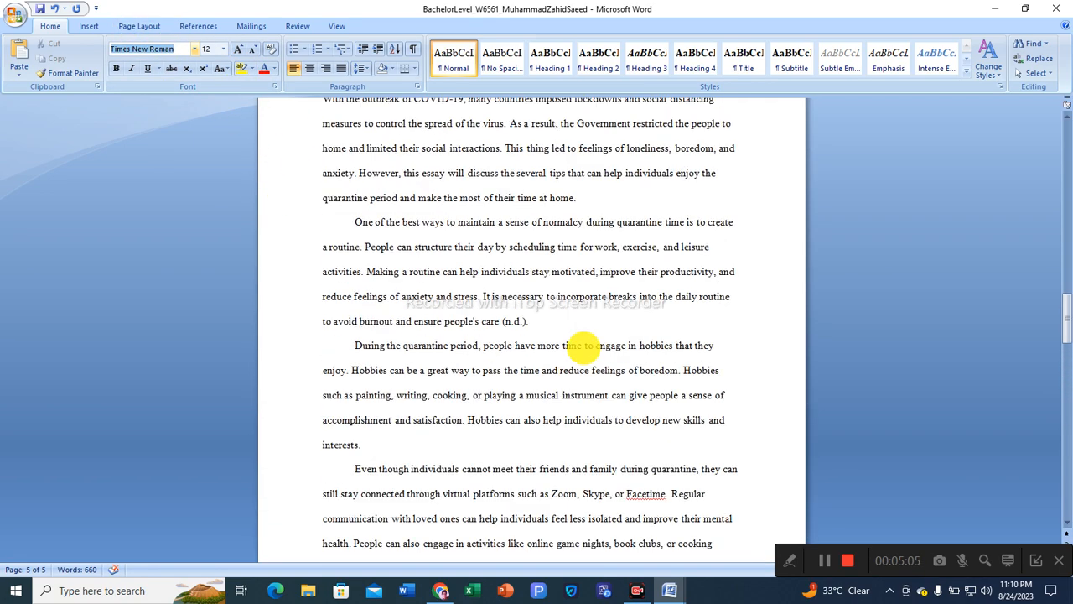
scroll(738, 389, "up", 12)
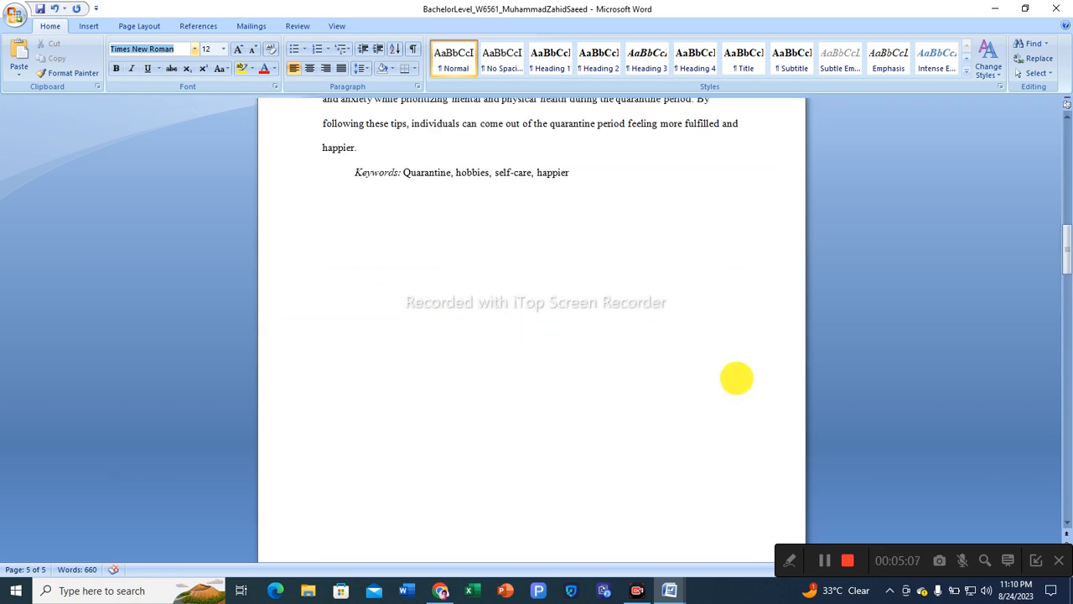
left_click(460, 172)
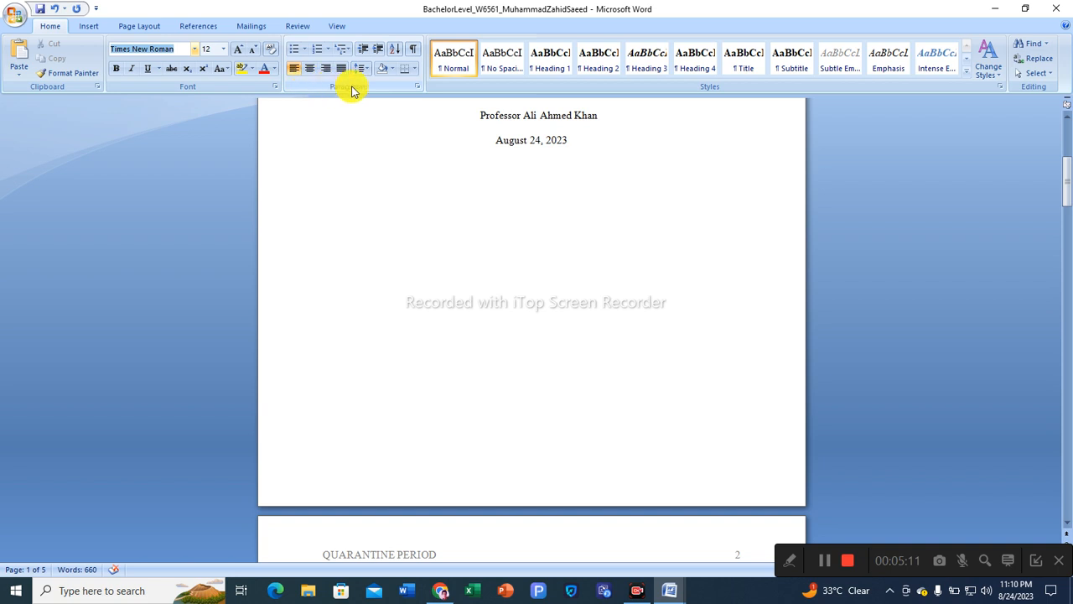
left_click(416, 86)
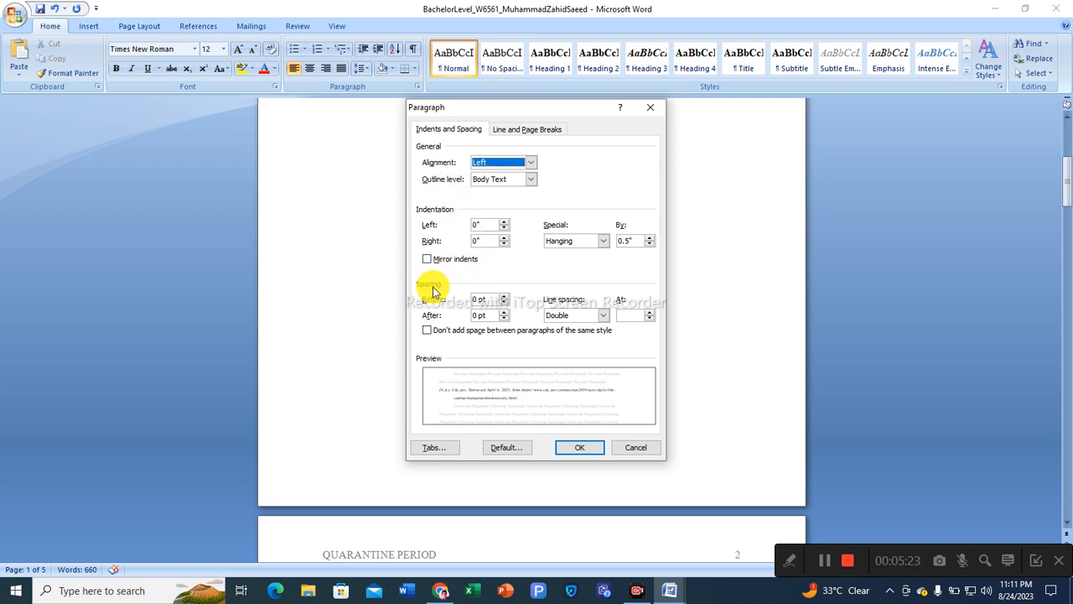
left_click(604, 316)
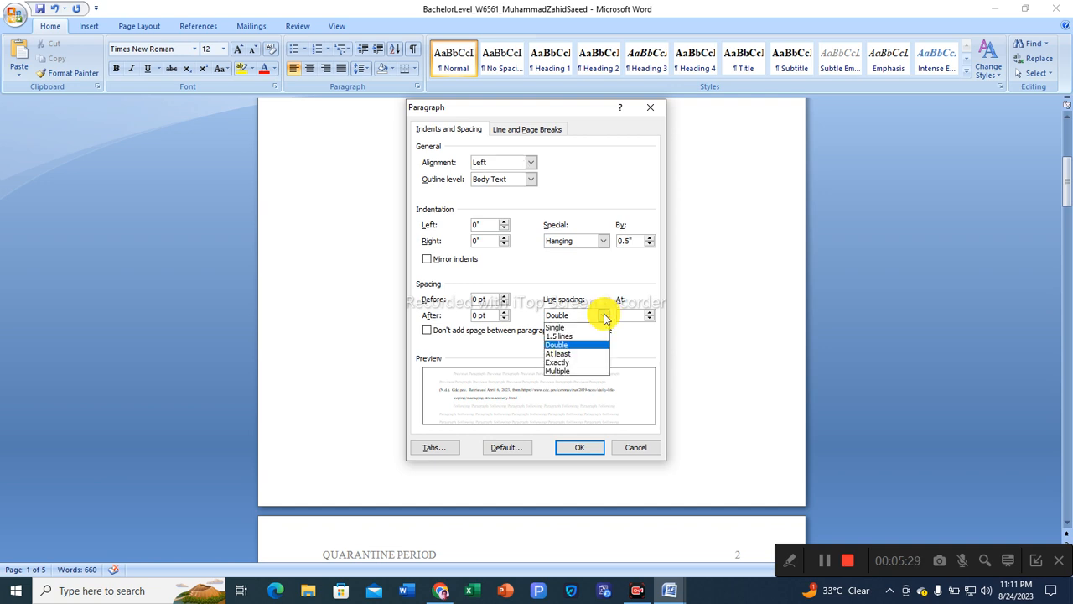
left_click(568, 348)
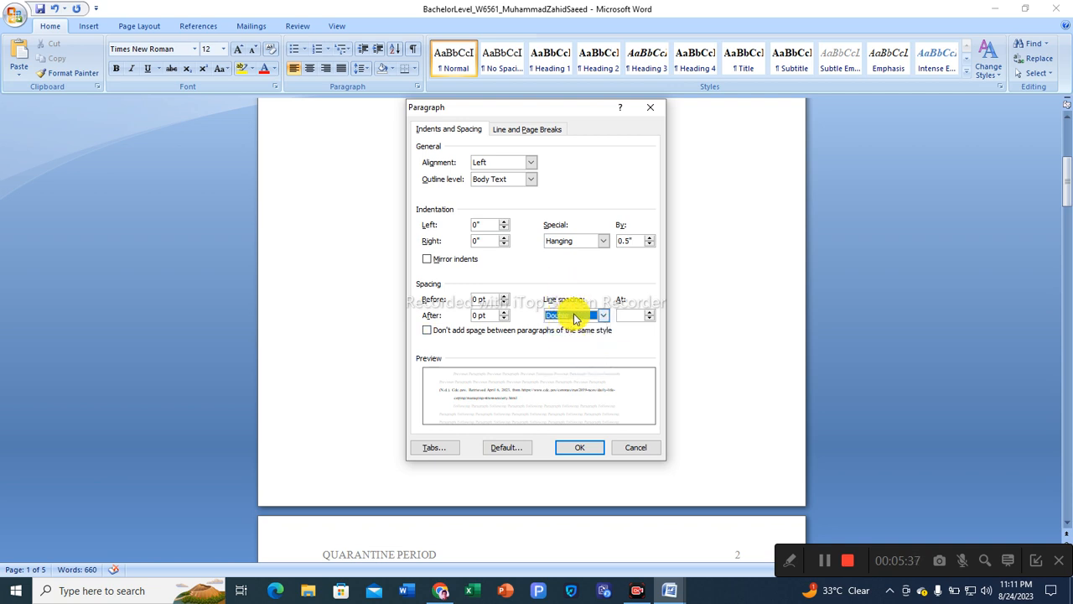
left_click(578, 449)
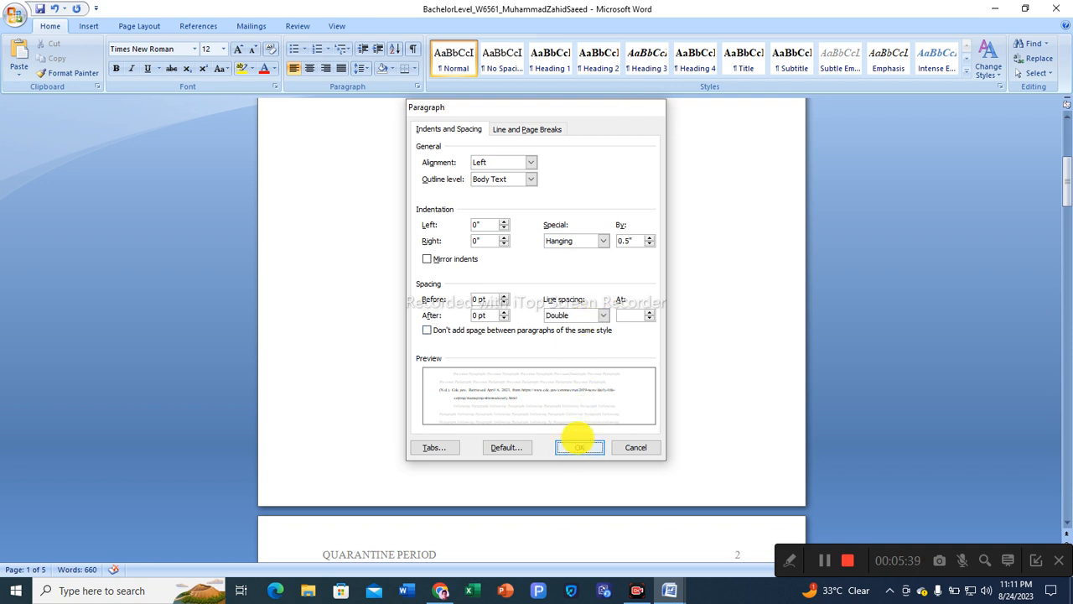
Recheck the line spacing choices in the paragraph settings and apply Double again to the same reference paragraph
scroll(671, 323, "up", 5)
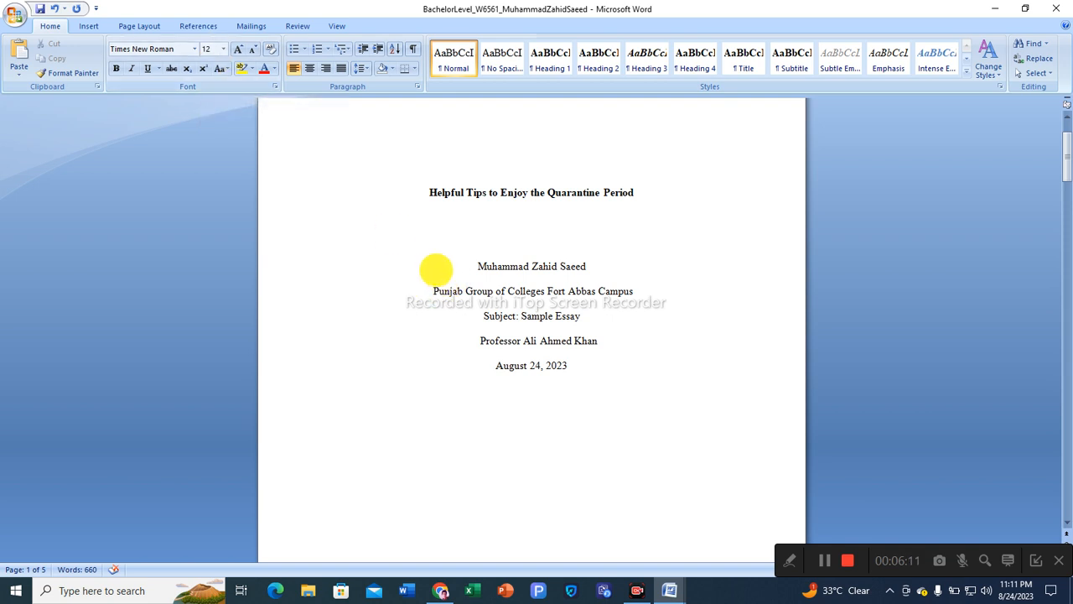
scroll(428, 270, "up", 1)
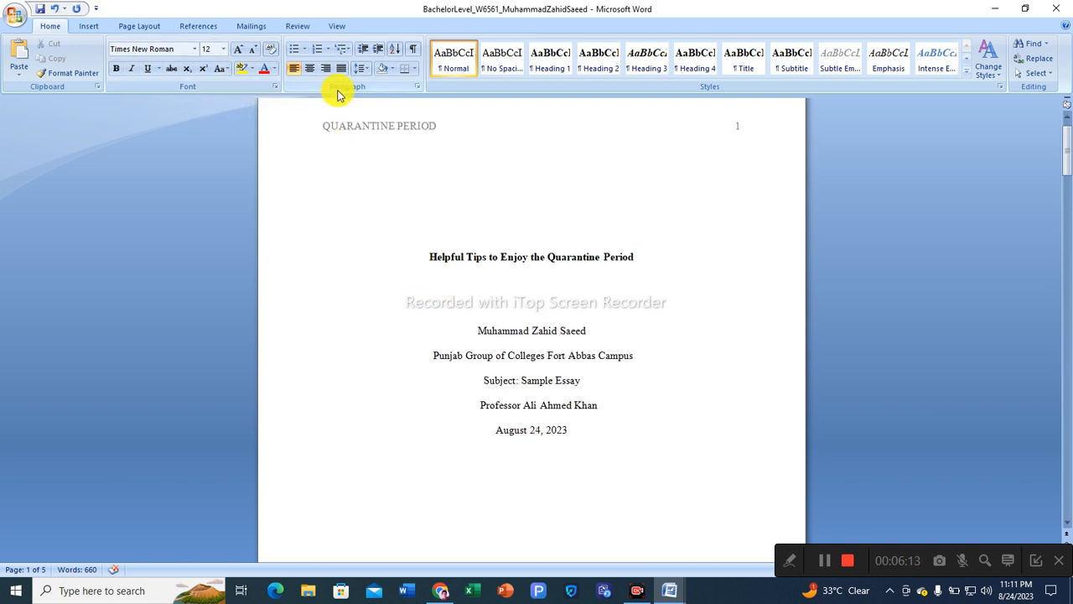
left_click(418, 88)
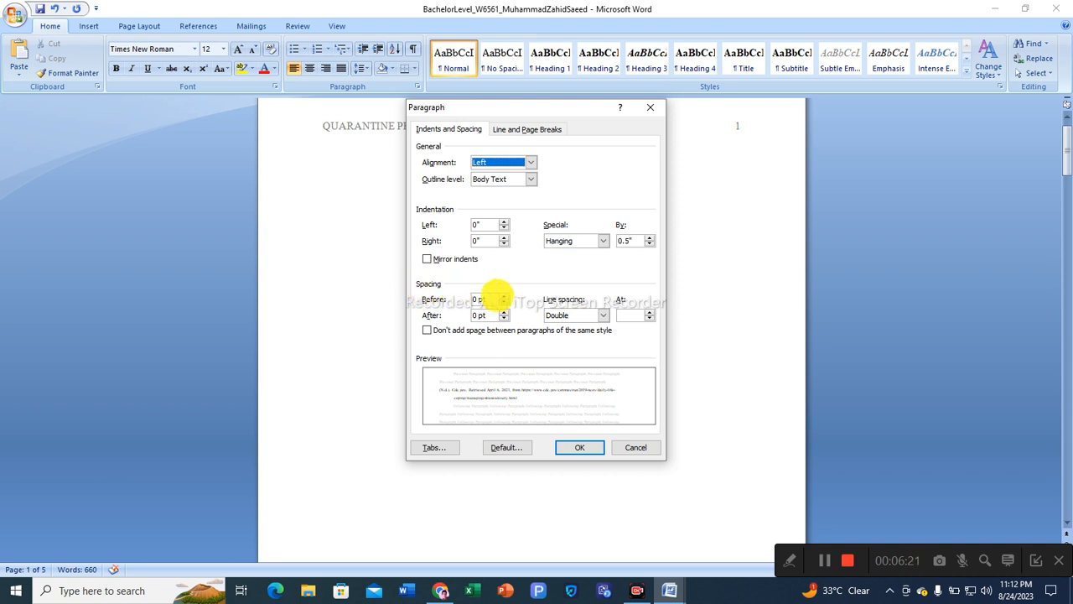
left_click(603, 315)
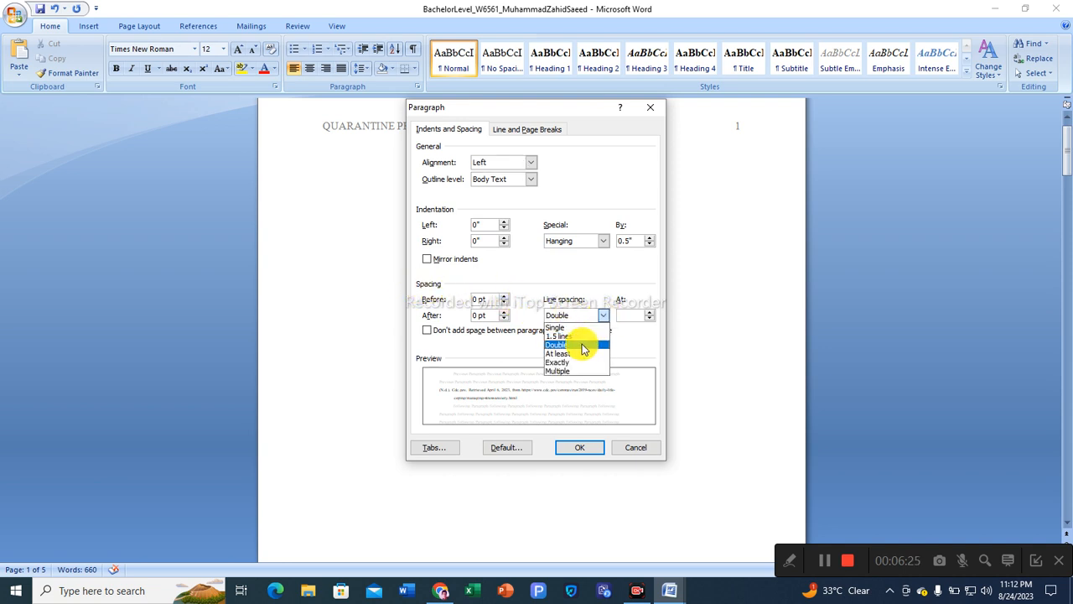
left_click(585, 345)
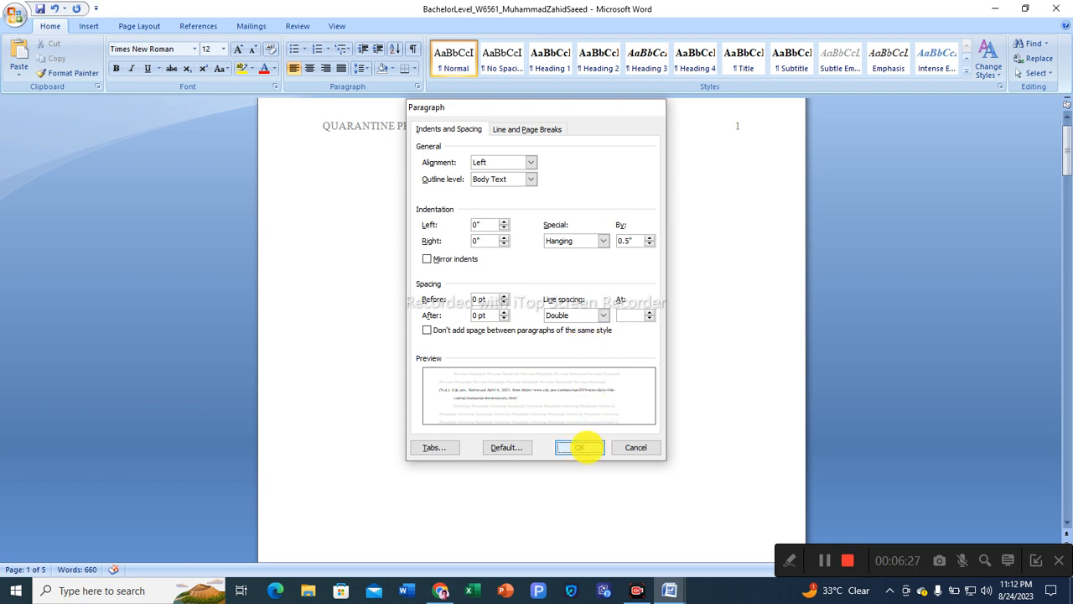
left_click(584, 446)
Remove the bold from the essay title on the title page and align it left
scroll(689, 317, "up", 1)
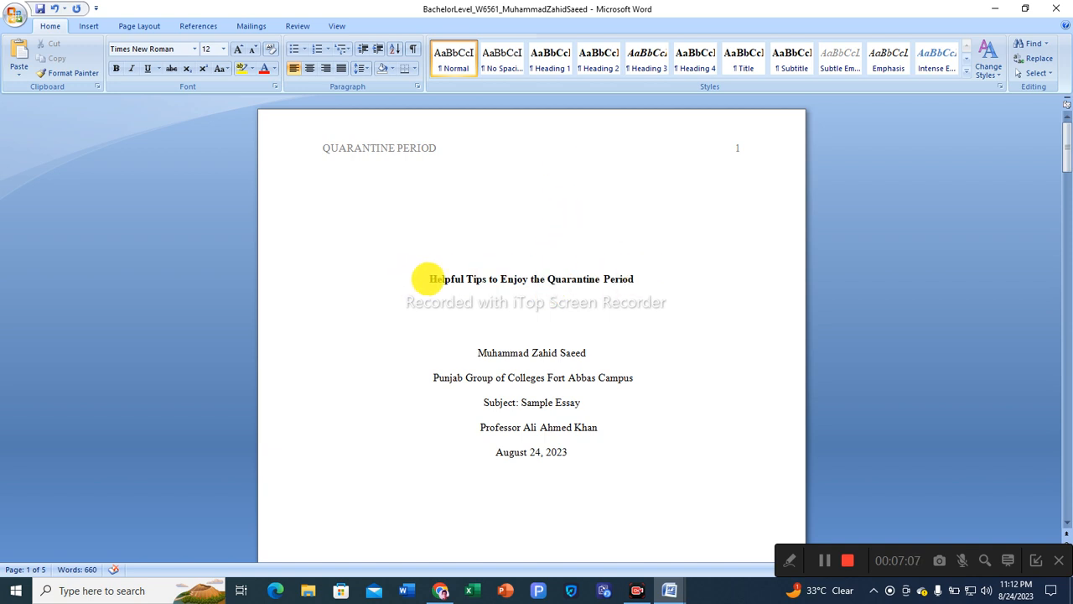
left_click_drag(428, 279, 630, 280)
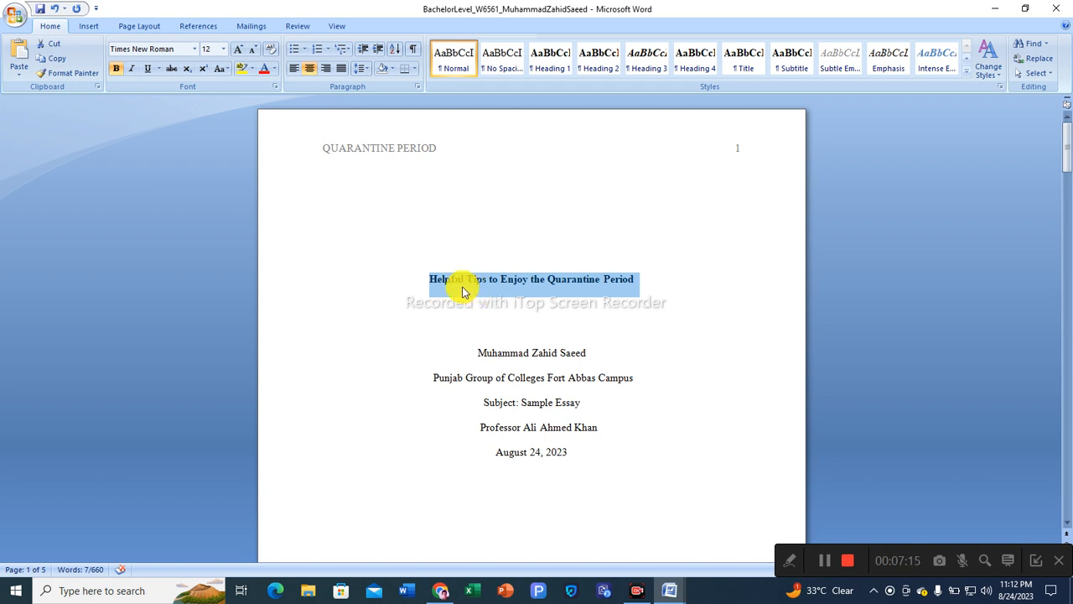
left_click(116, 68)
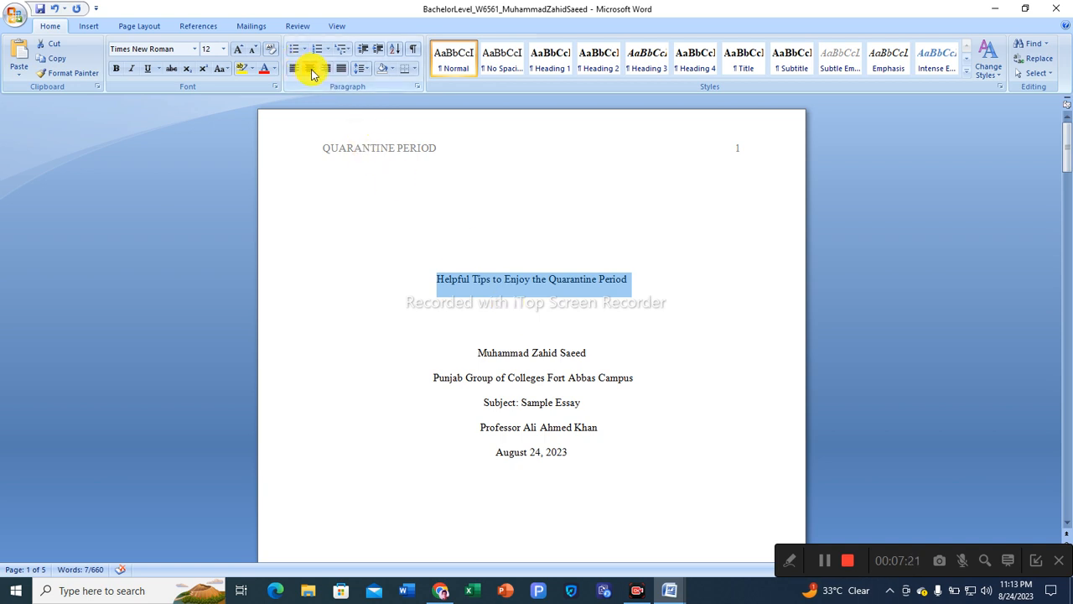
left_click(432, 283)
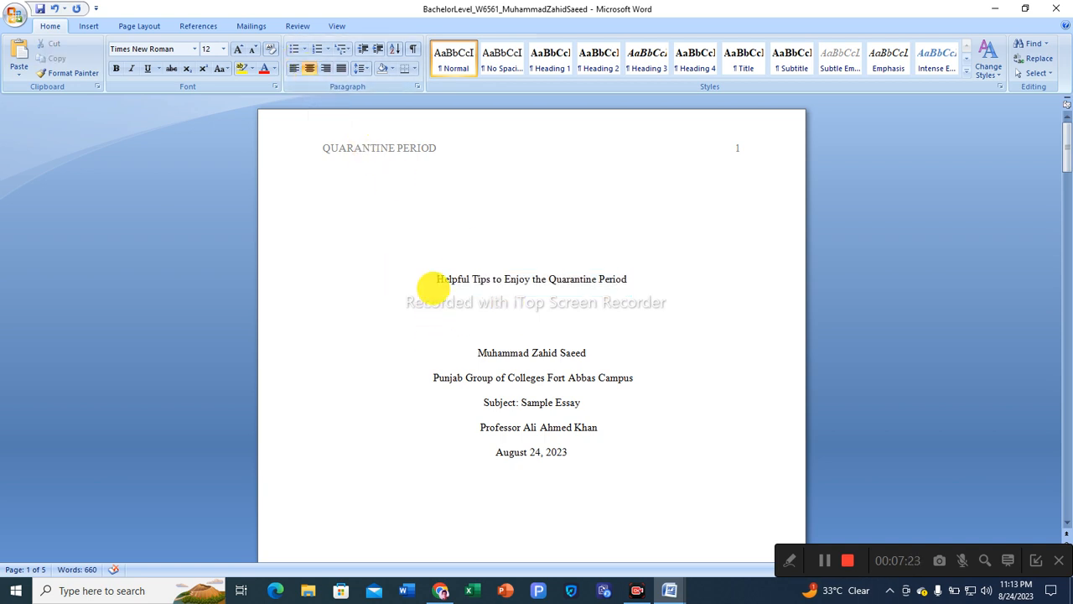
key("ctrl+l")
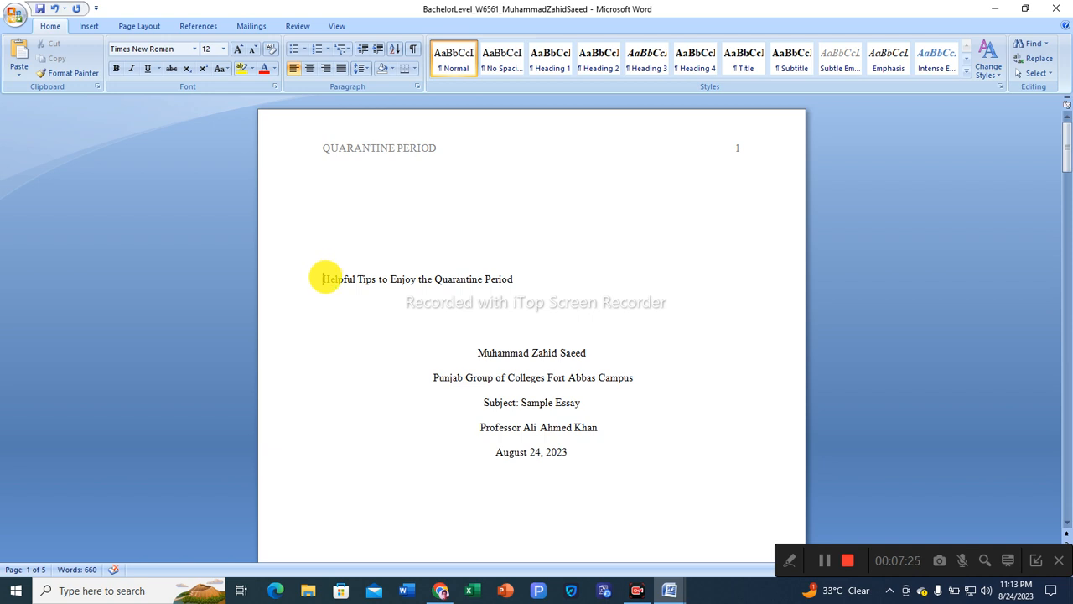
Make the title "Helpful Tips to Enjoy the Quarantine Period" bold and centre it
left_click_drag(323, 277, 521, 285)
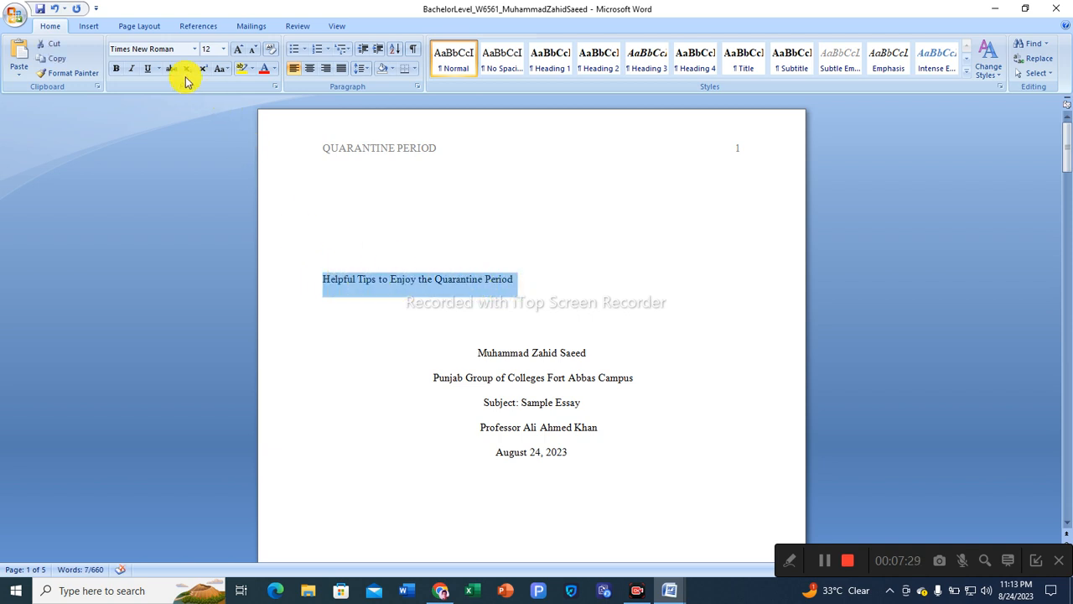
left_click(118, 70)
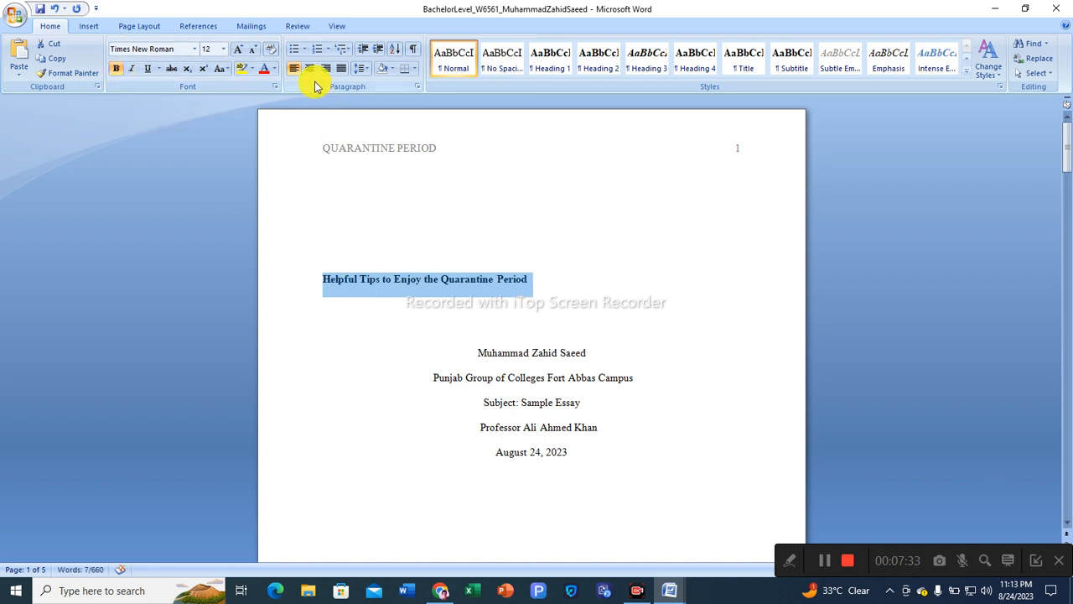
left_click(308, 69)
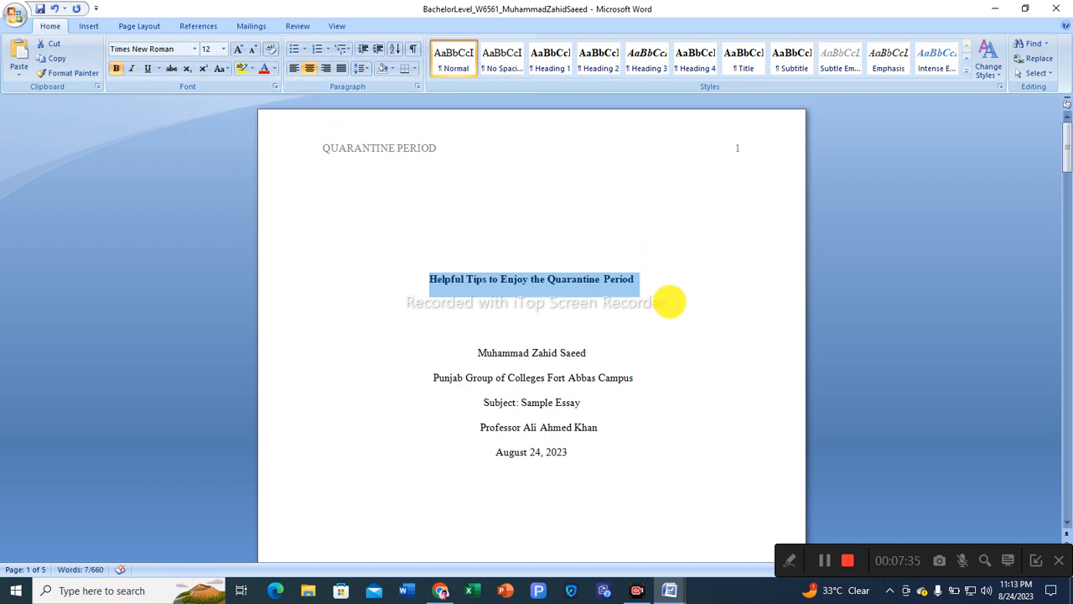
left_click(669, 293)
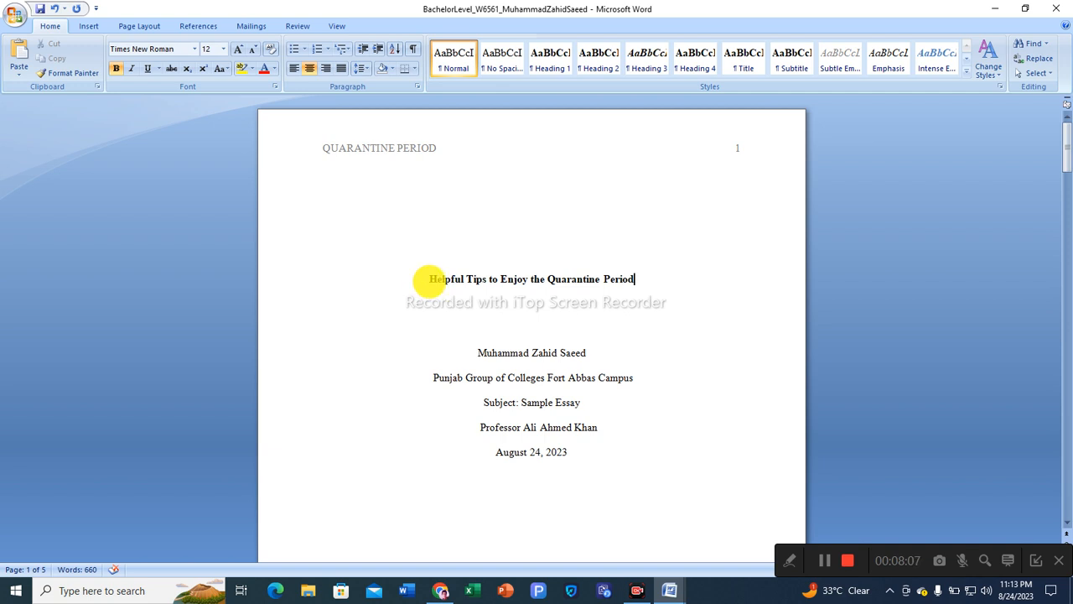
Examine the capitalisation of the words in the essay title, highlighting "to" and "the"
mouse_move(431, 283)
left_mouse_down()
mouse_move(443, 283)
mouse_move(444, 298)
left_mouse_up()
left_click(444, 297)
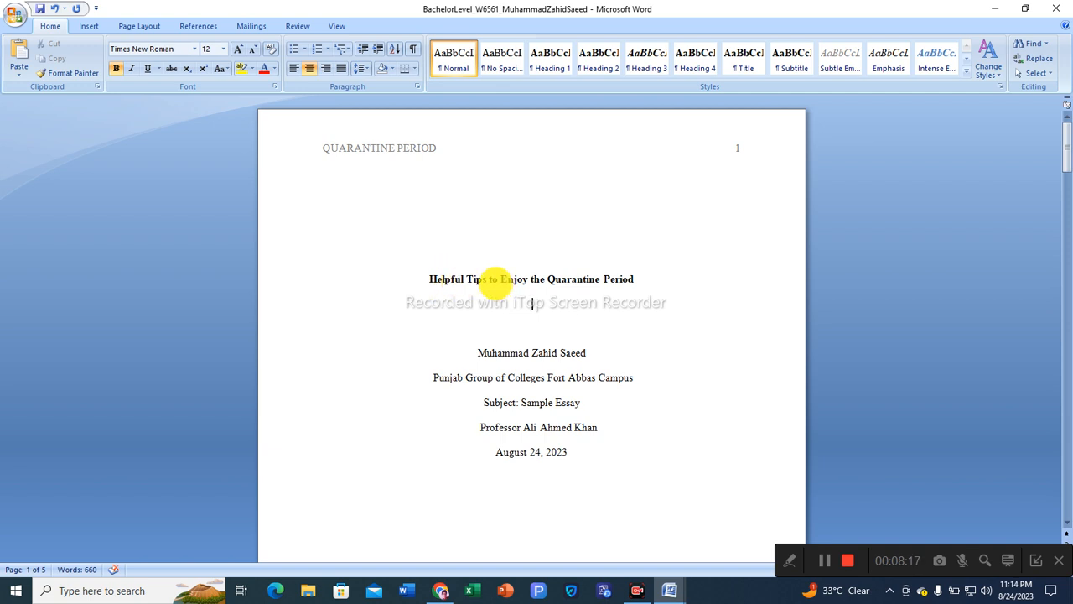
left_click_drag(490, 282, 497, 283)
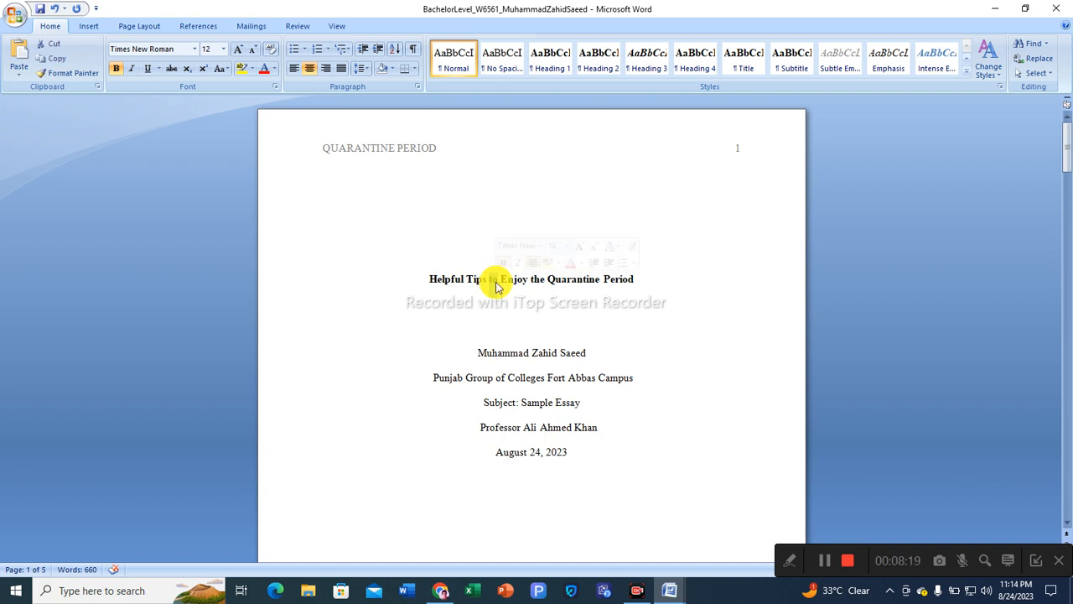
left_click_drag(531, 281, 543, 280)
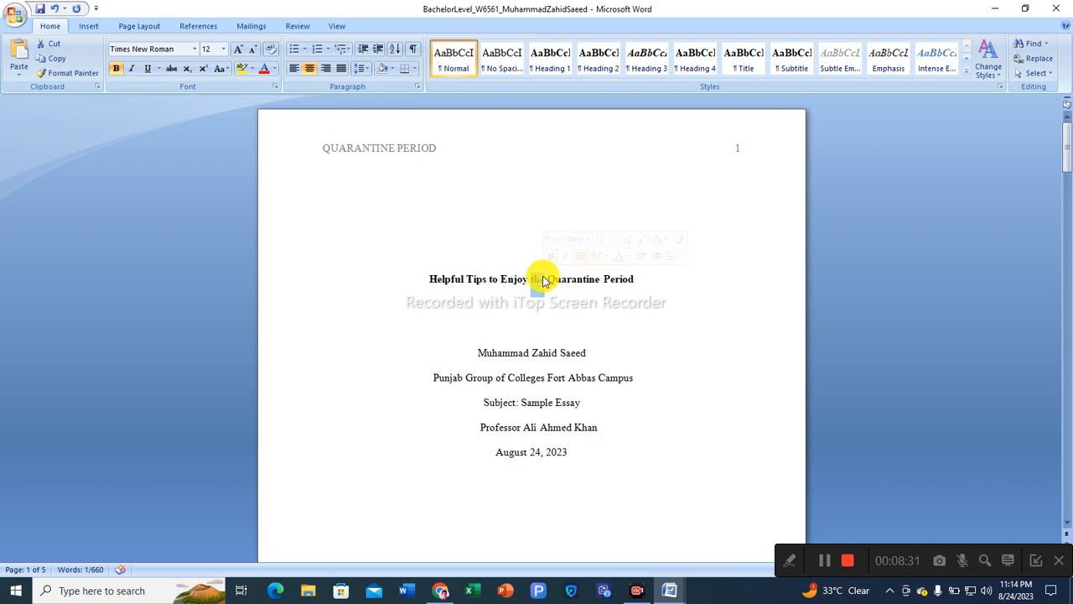
left_click(431, 300)
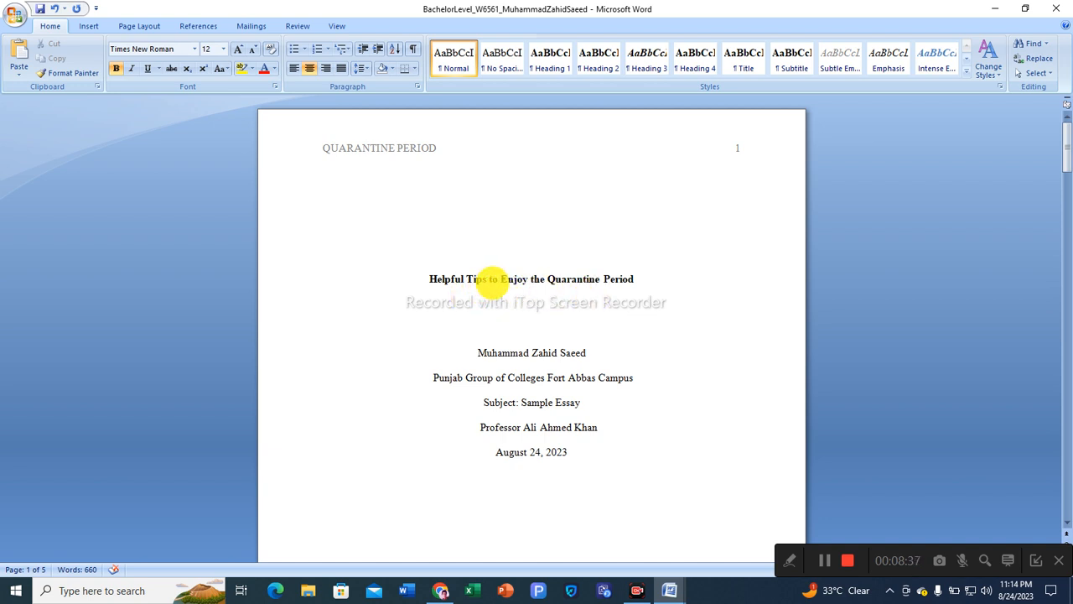
Capitalise the two minor words in the essay title as "To" and "The"
key("BackSpace")
type("t")
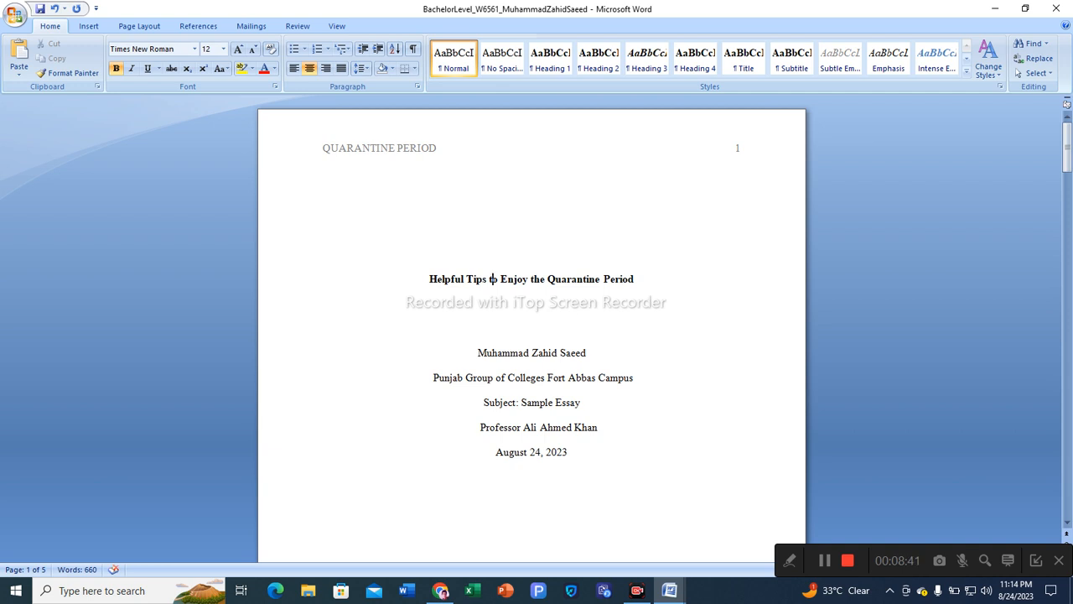
key("BackSpace")
type("tt")
key("BackSpace")
key("BackSpace")
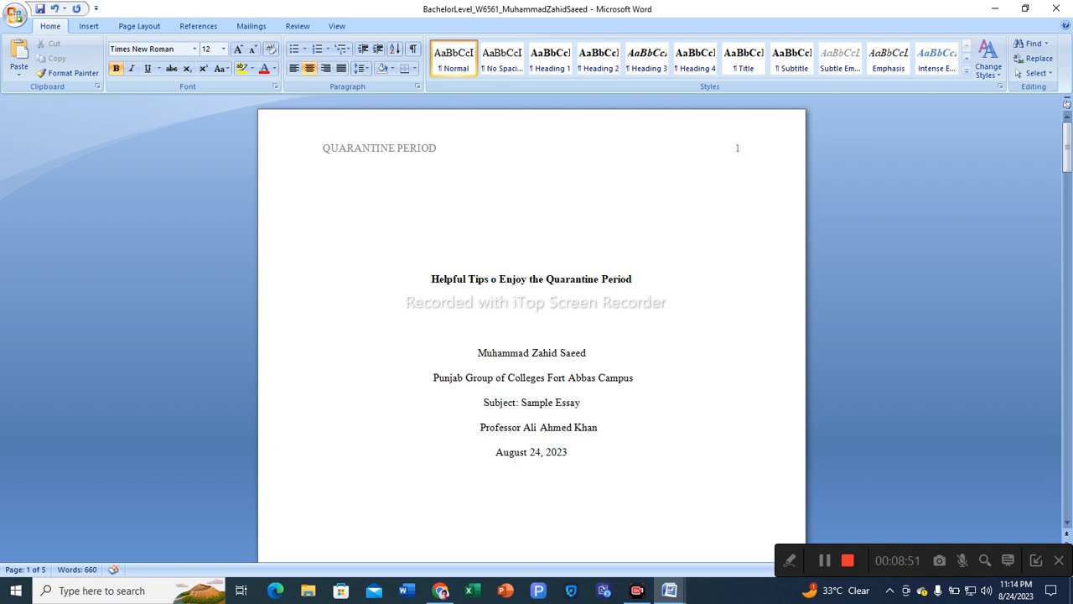
type("t")
key("BackSpace")
type("T")
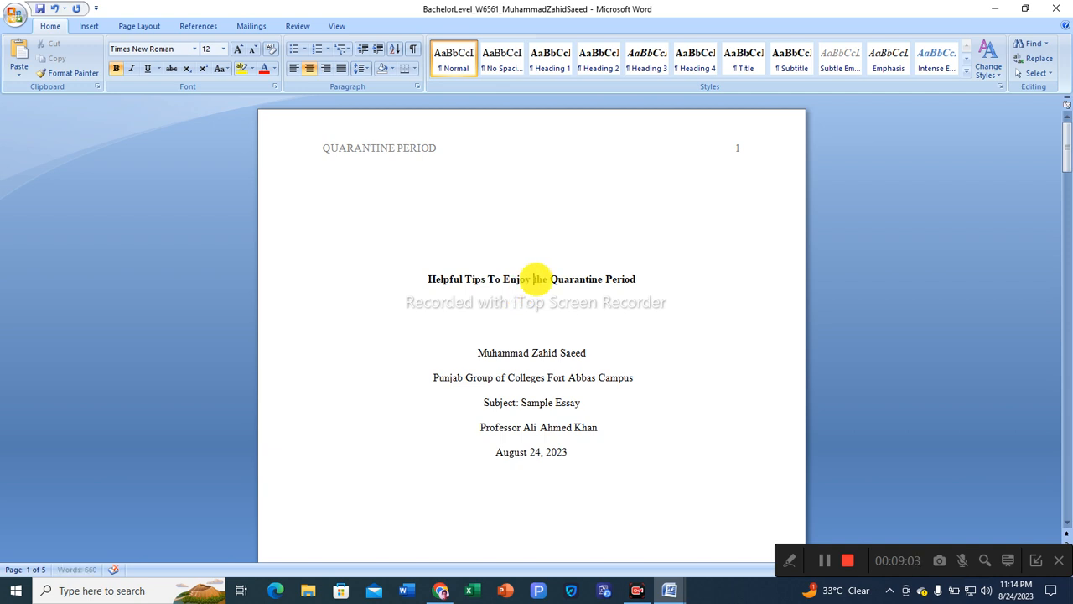
double_click(539, 279)
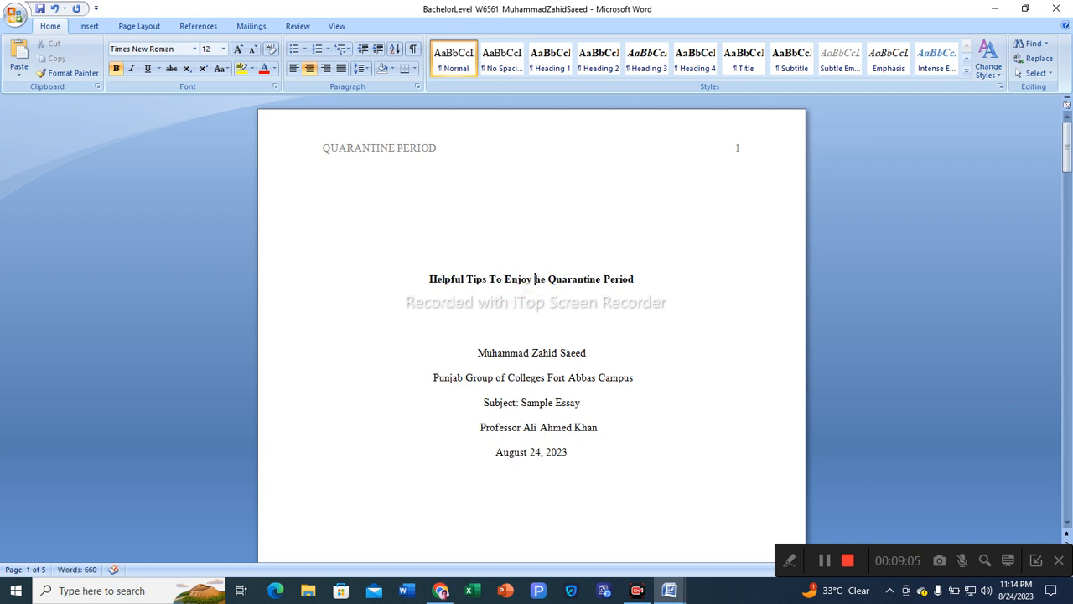
type("The")
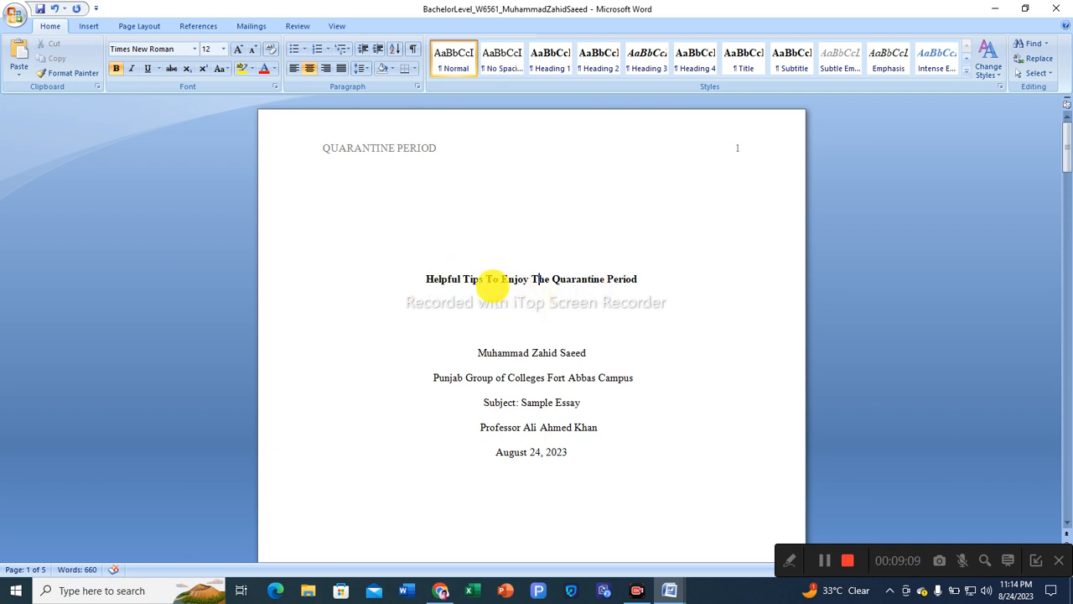
Change "To" and "The" in the essay title back to lowercase "to" and "the"
left_click(493, 280)
key("BackSpace")
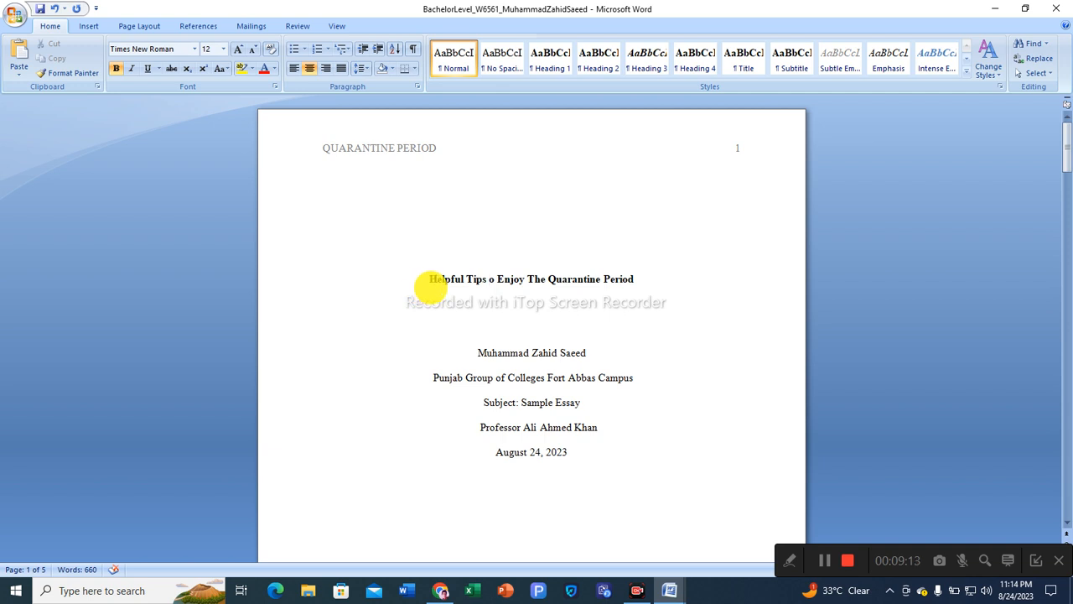
type("t")
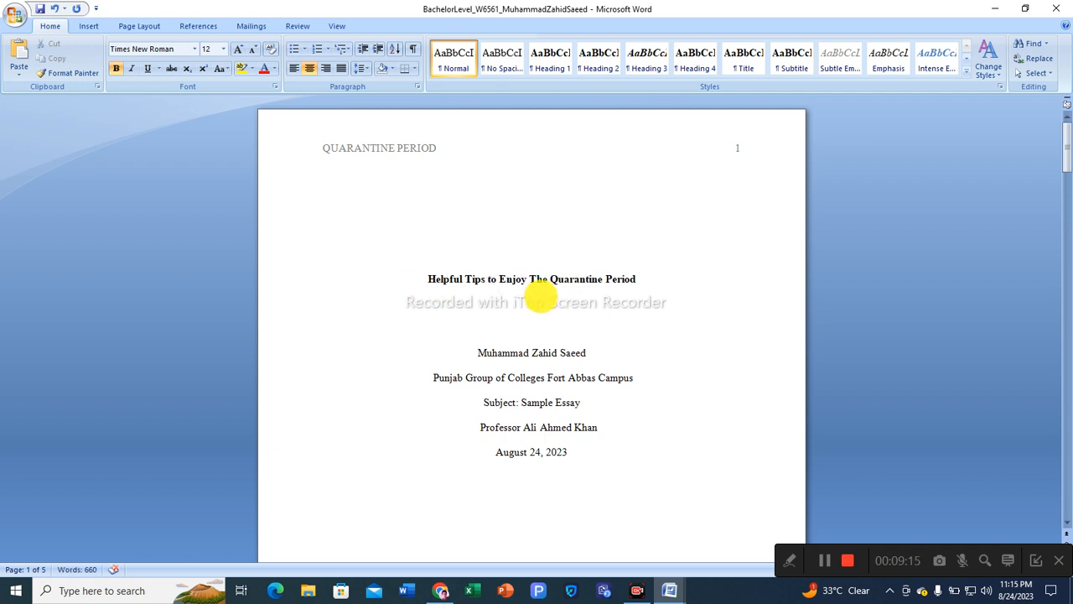
left_click(537, 279)
key("BackSpace")
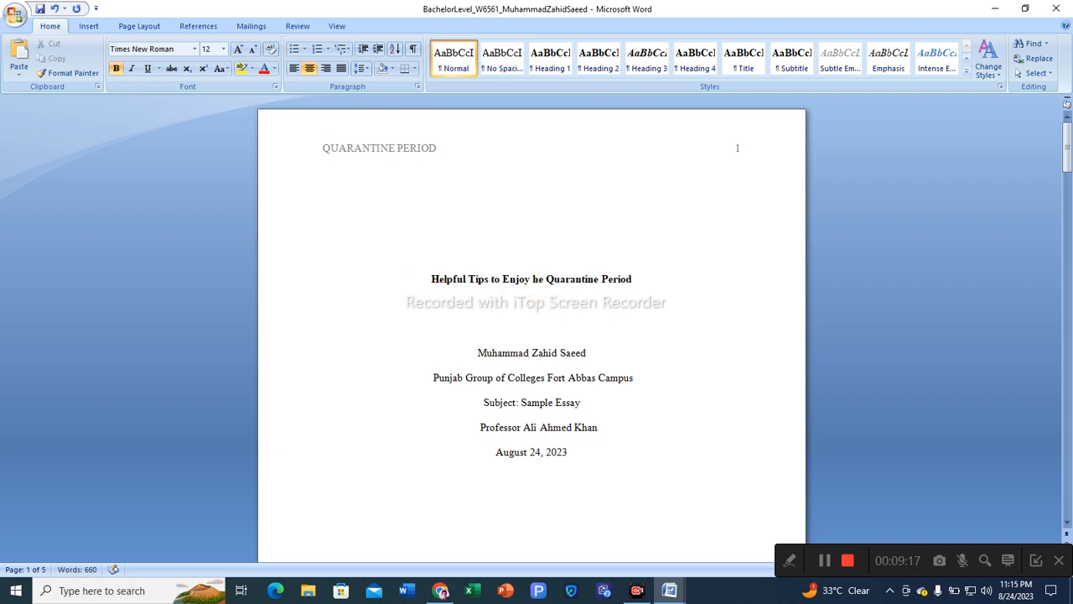
type("t")
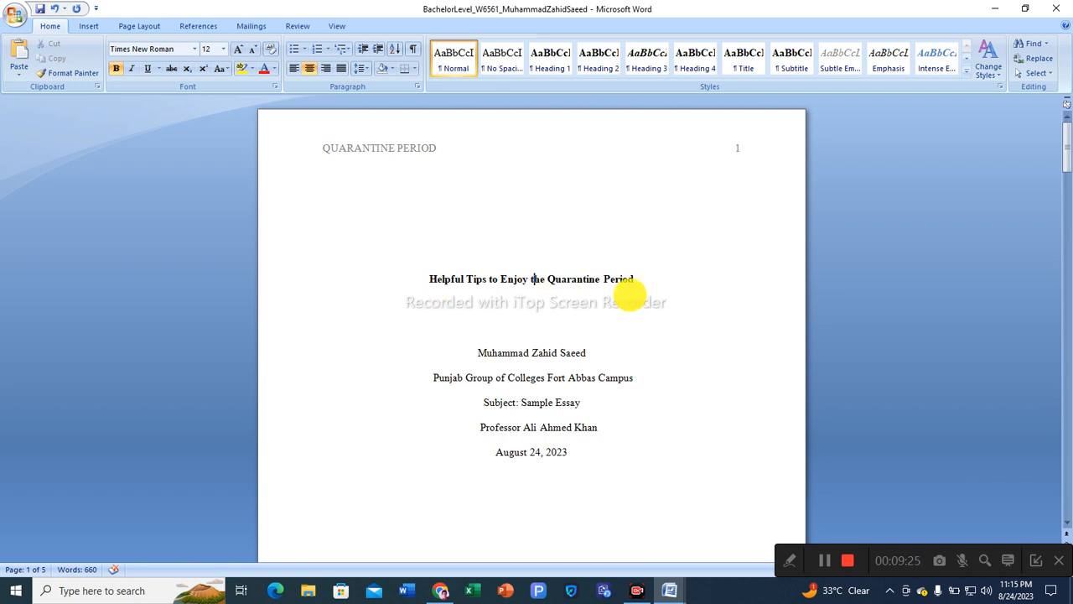
Examine the essay's title page, checking the title, author, institution, subject, professor and date lines
key("ctrl+s")
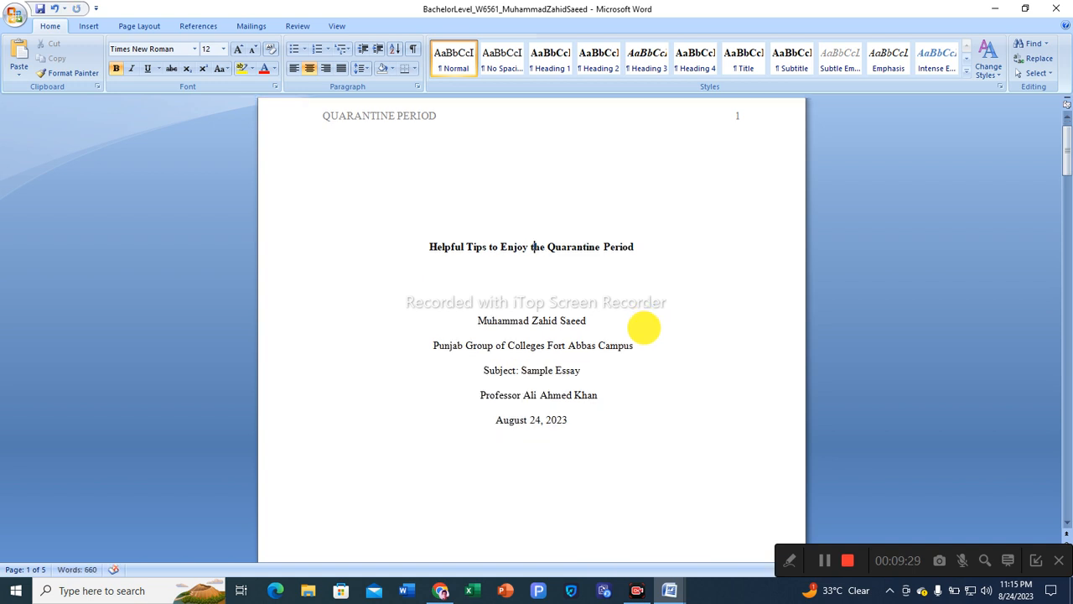
scroll(558, 309, "down", 1)
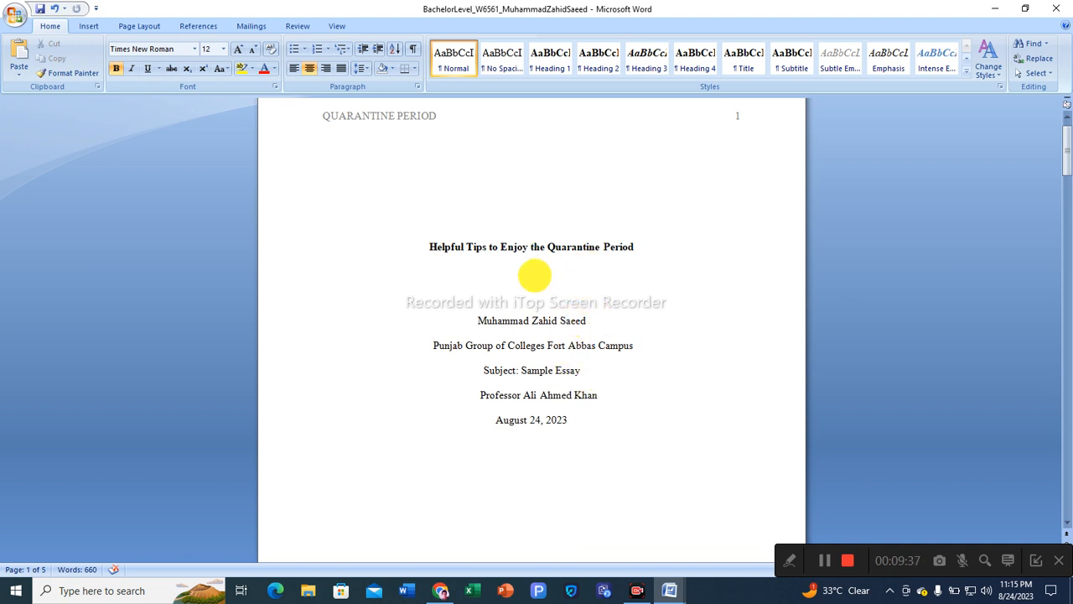
scroll(612, 288, "up", 1)
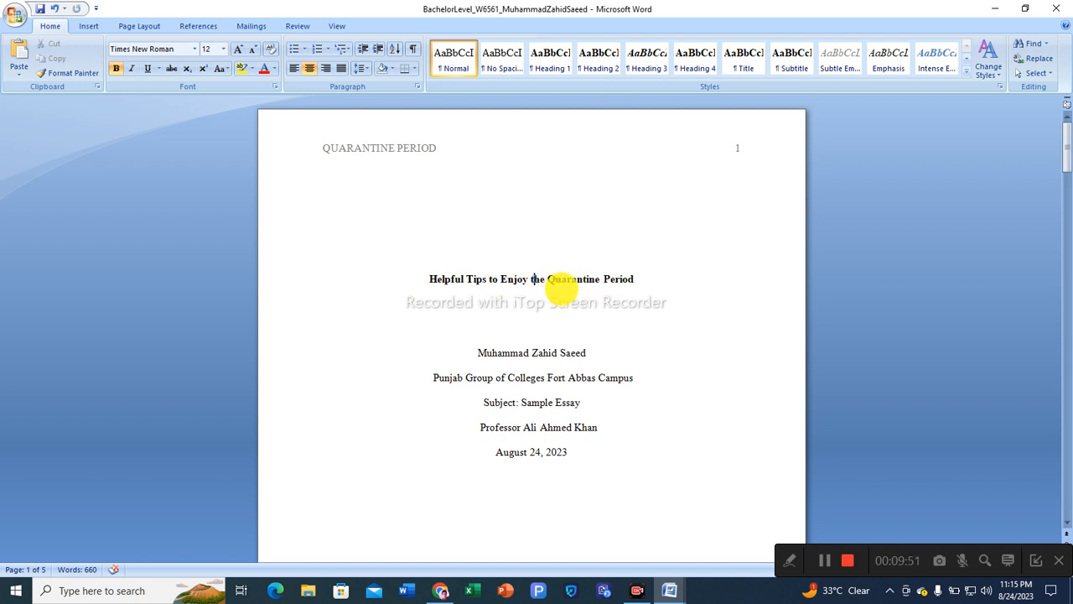
left_click(636, 284)
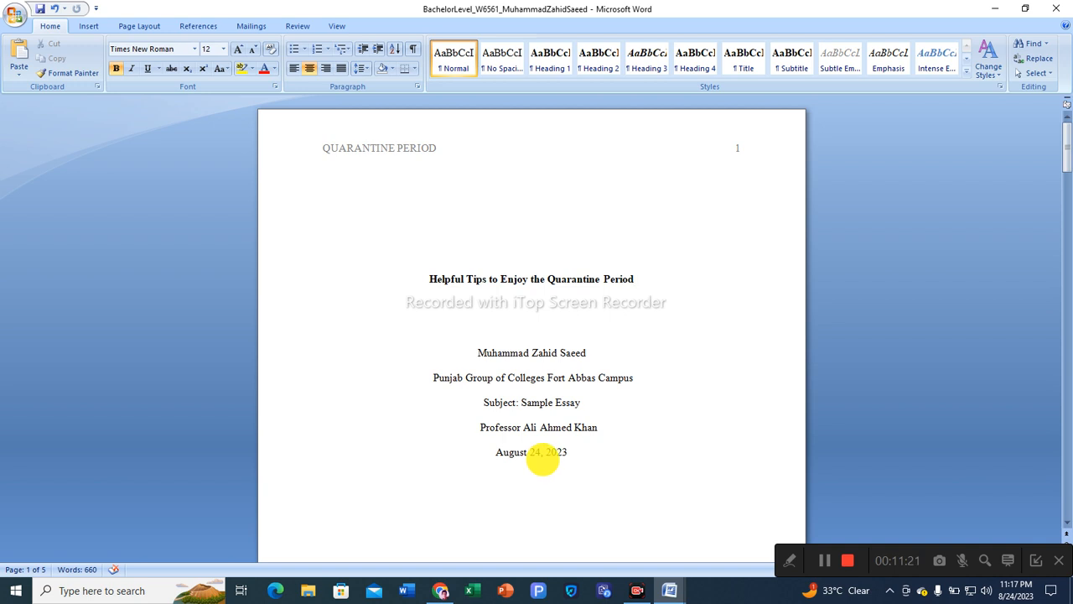
left_click(541, 453)
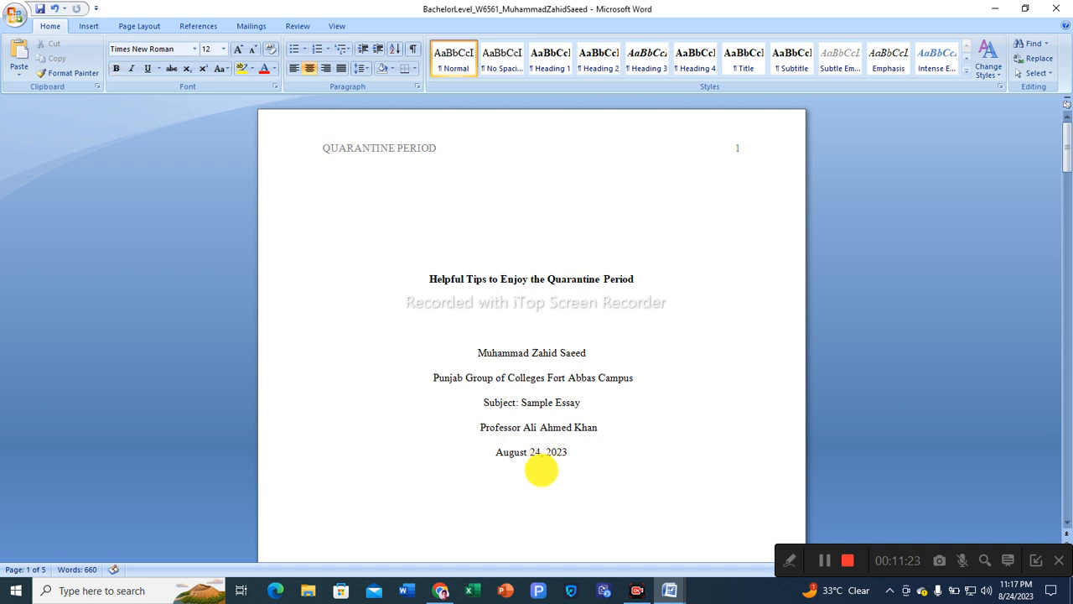
key("BackSpace")
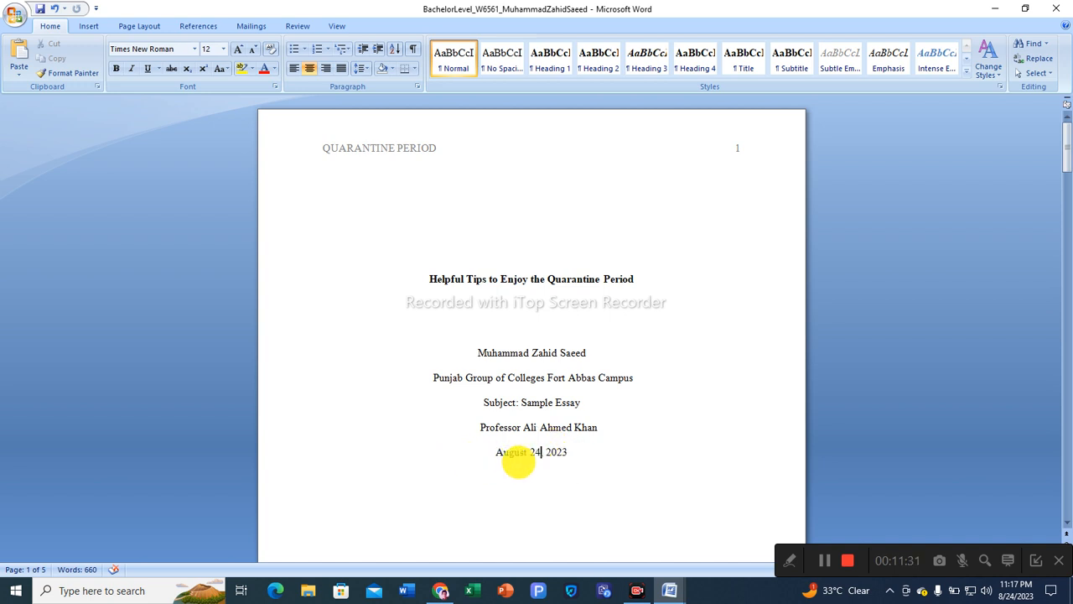
left_click(547, 452)
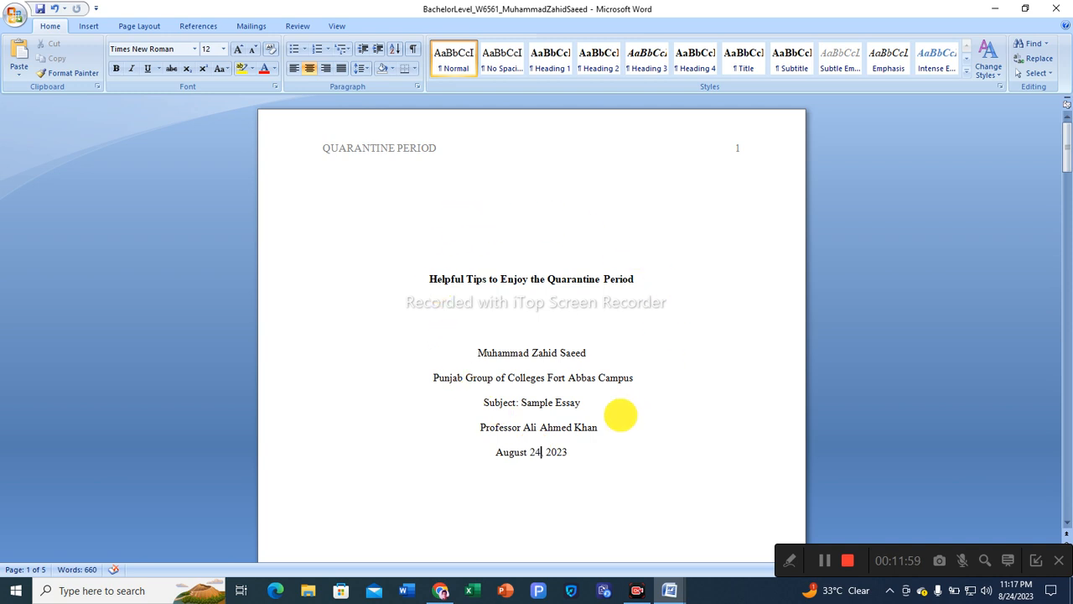
type(",")
scroll(621, 414, "down", 5)
scroll(620, 415, "up", 2)
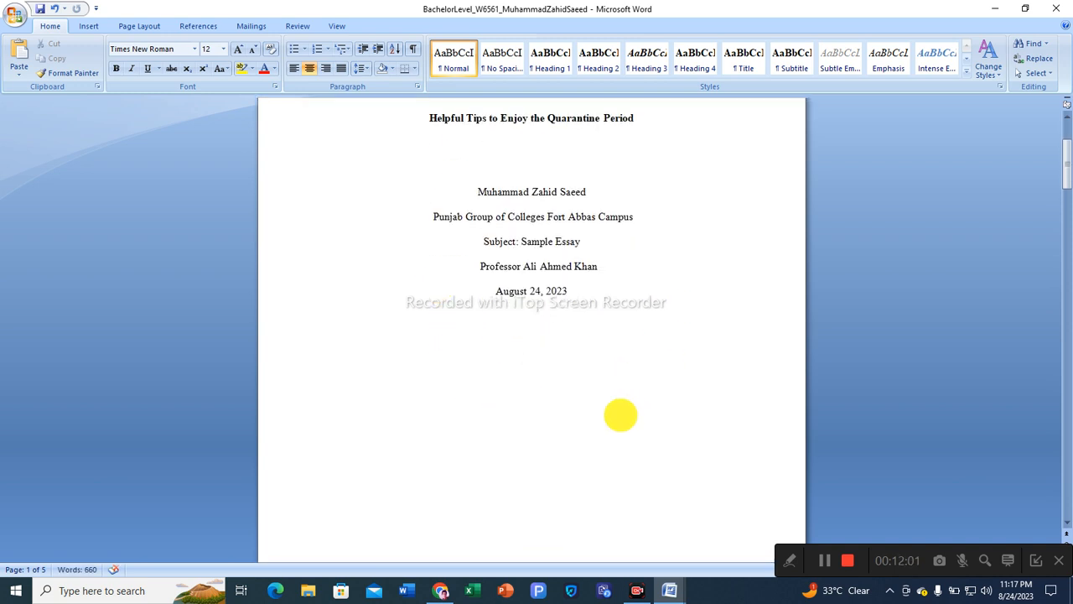
scroll(620, 414, "up", 3)
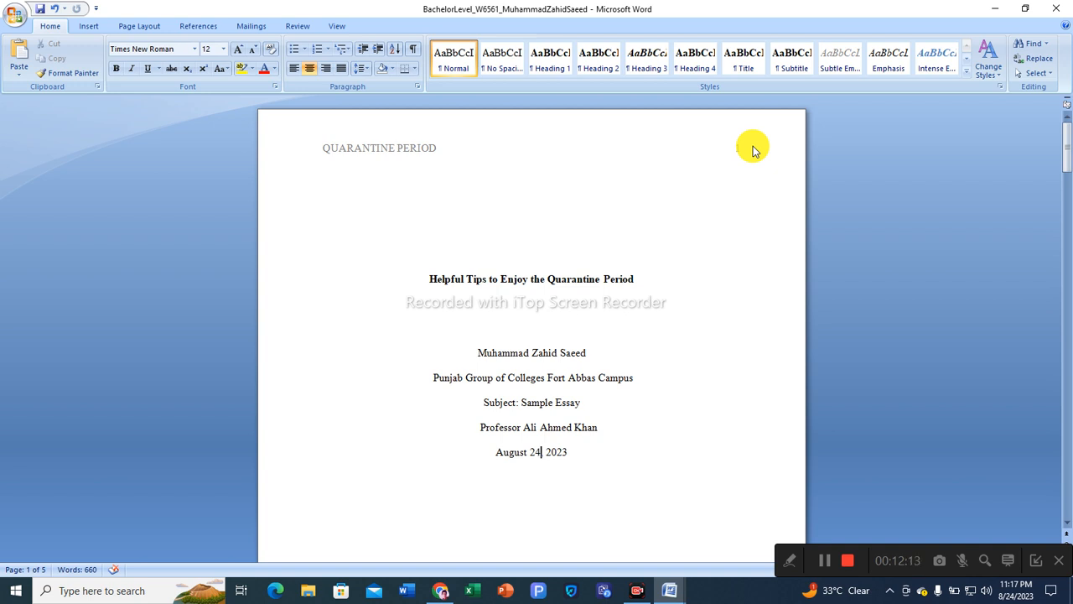
mouse_move(669, 590)
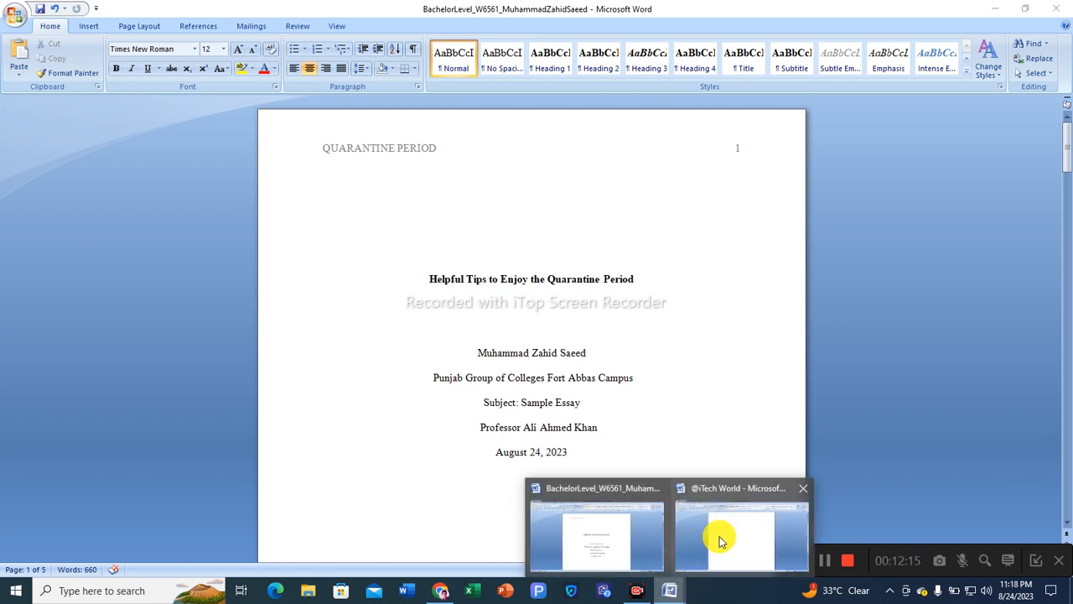
left_click(718, 540)
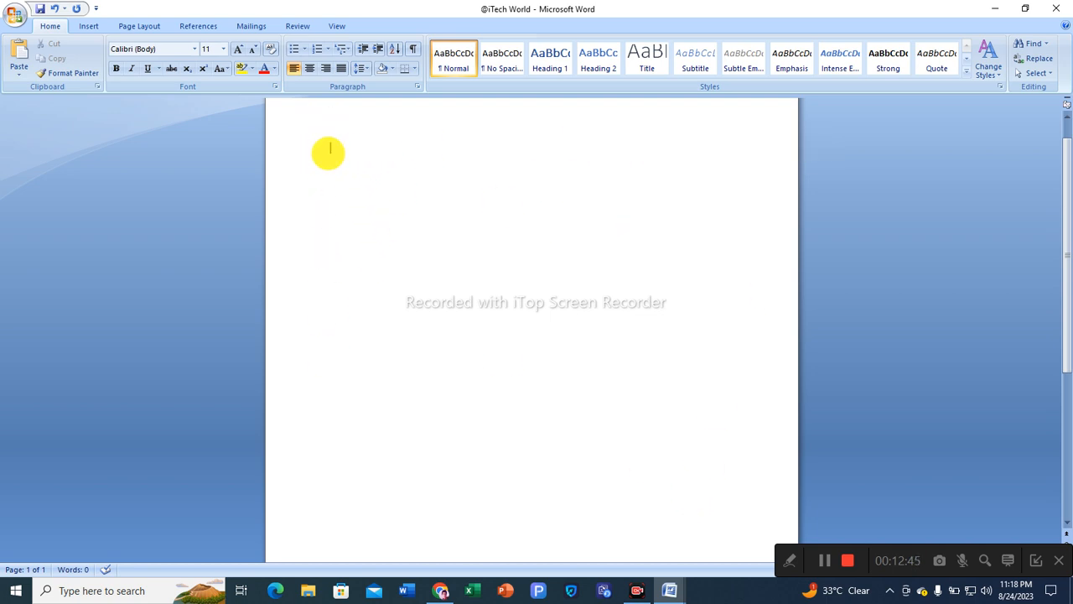
scroll(397, 287, "up", 1)
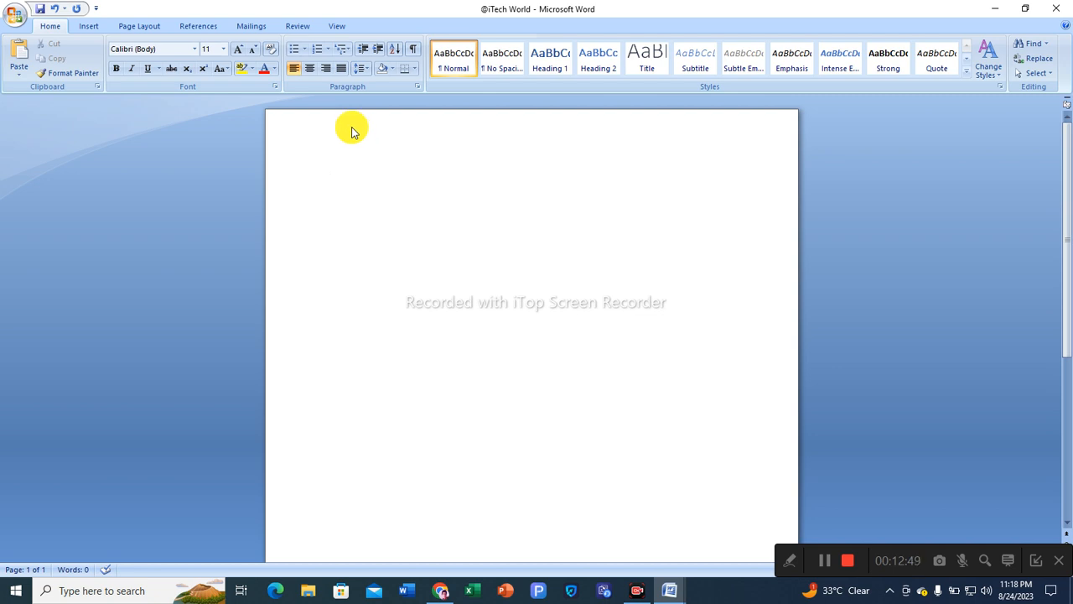
double_click(394, 130)
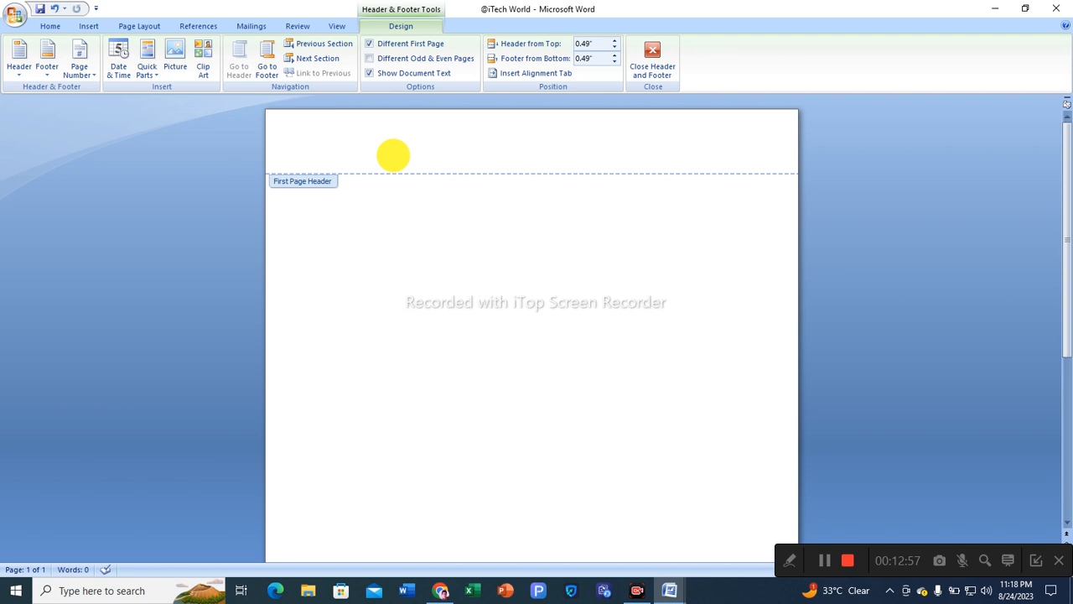
left_click(368, 45)
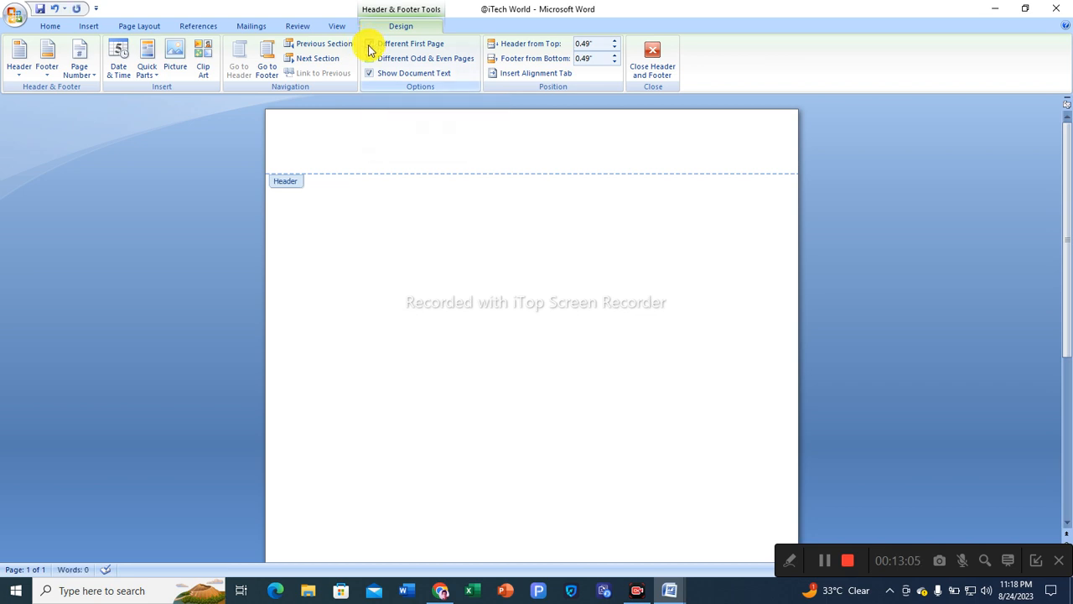
left_click(369, 46)
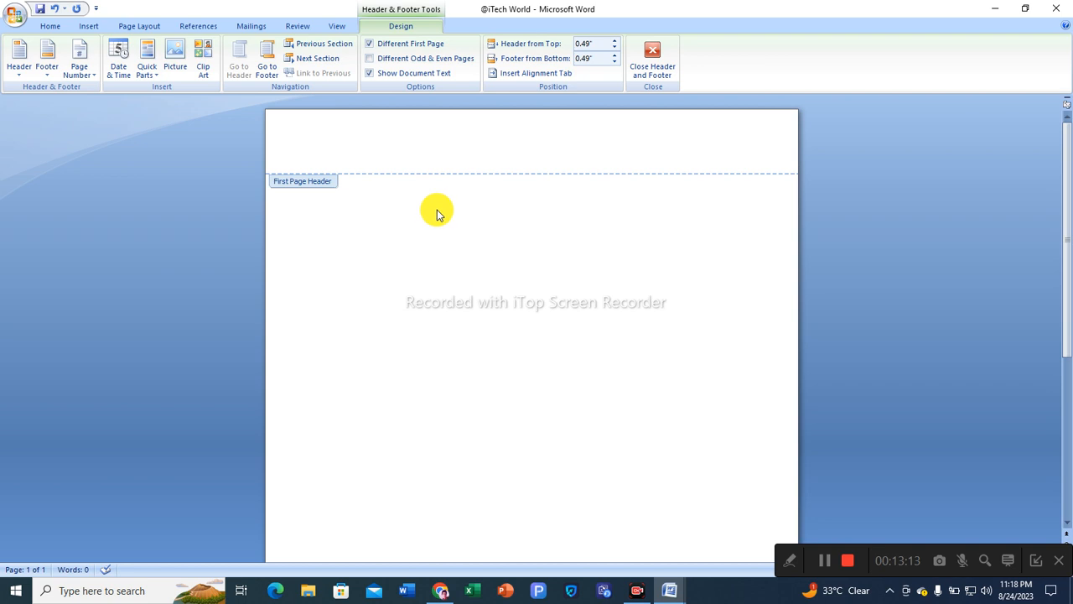
left_click(374, 47)
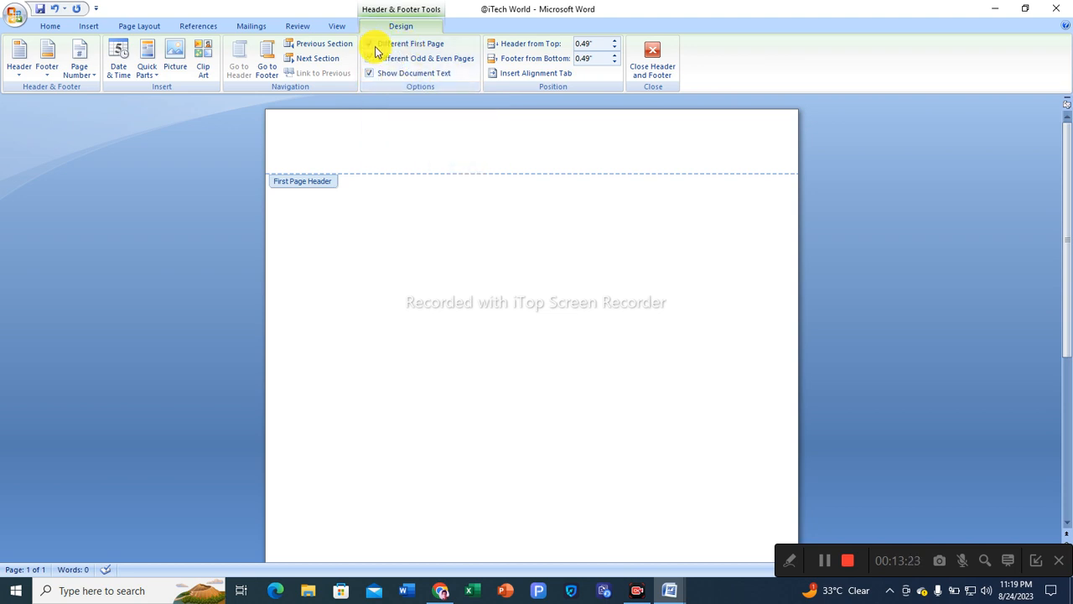
Insert a Plain Number 3 page number at the top of the page in the first-page header
left_click(91, 72)
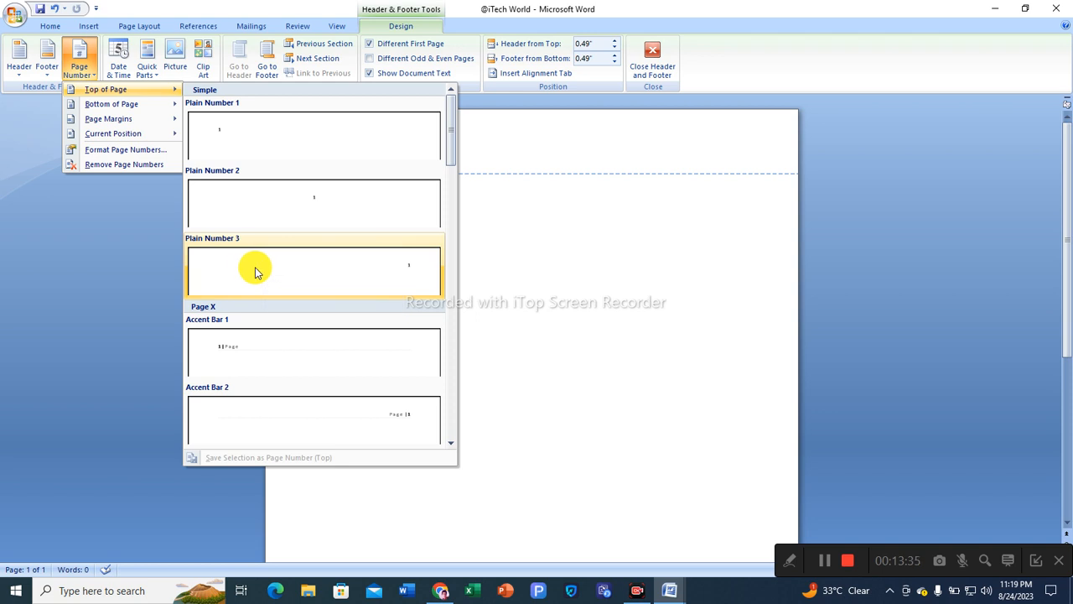
left_click(125, 254)
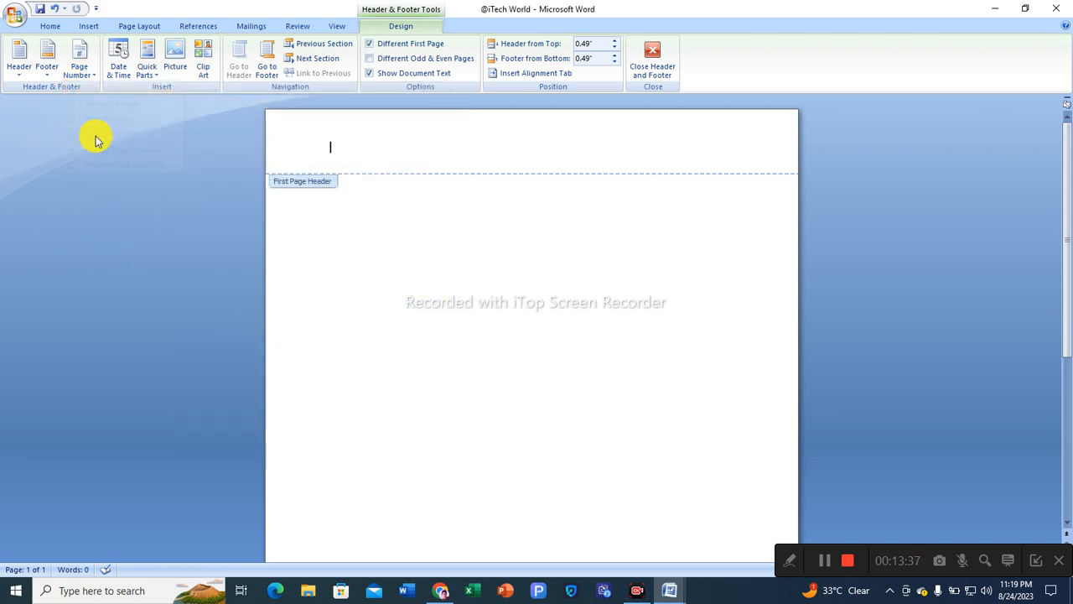
left_click(94, 80)
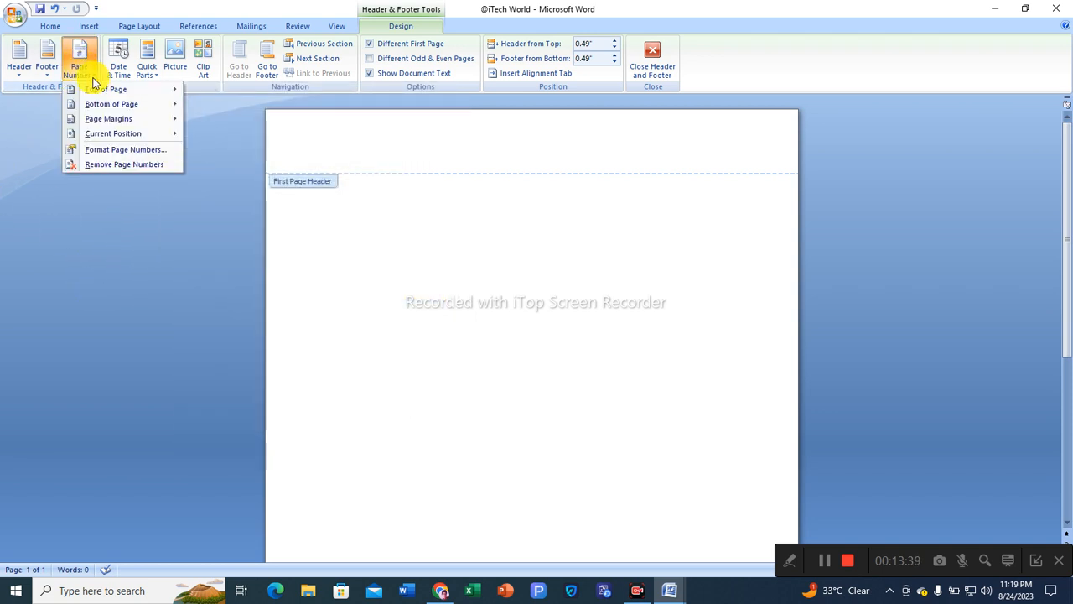
mouse_move(86, 89)
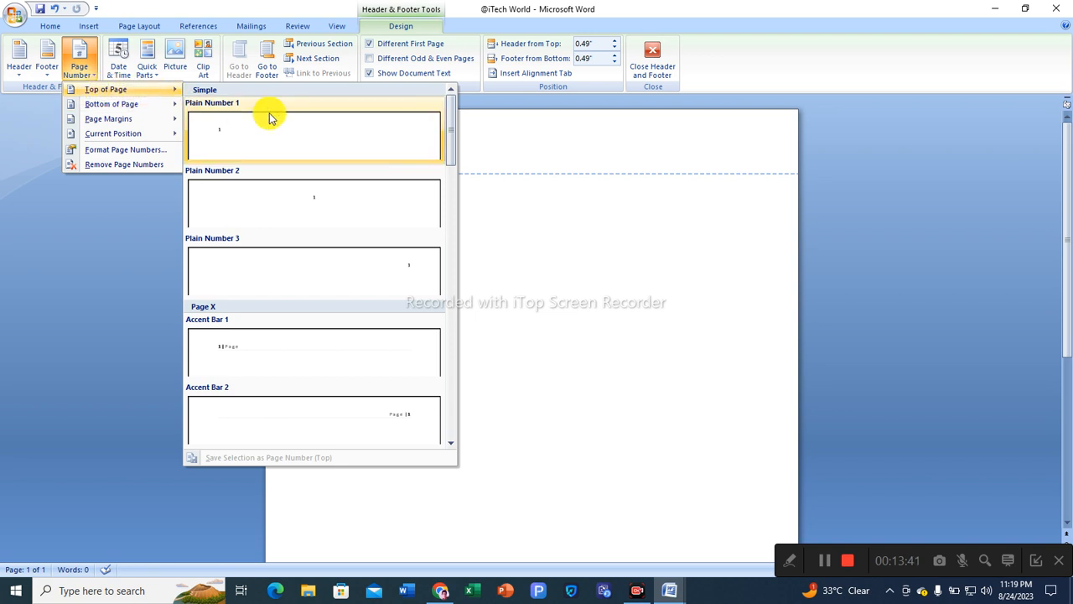
left_click(246, 268)
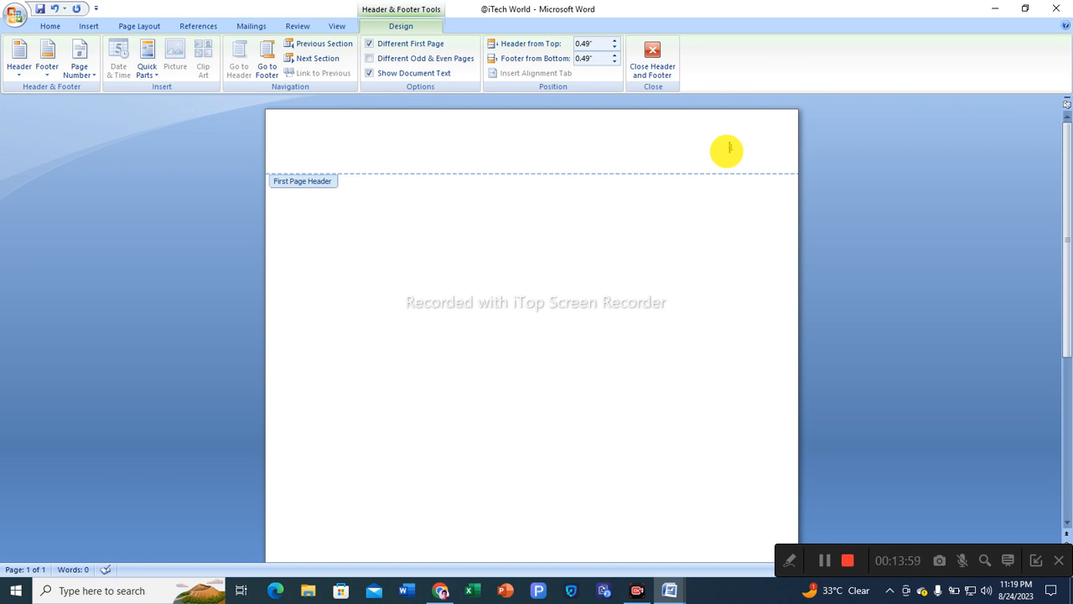
Add the text "Running head:" before the page number in the first-page header
left_click(726, 149)
type("Running")
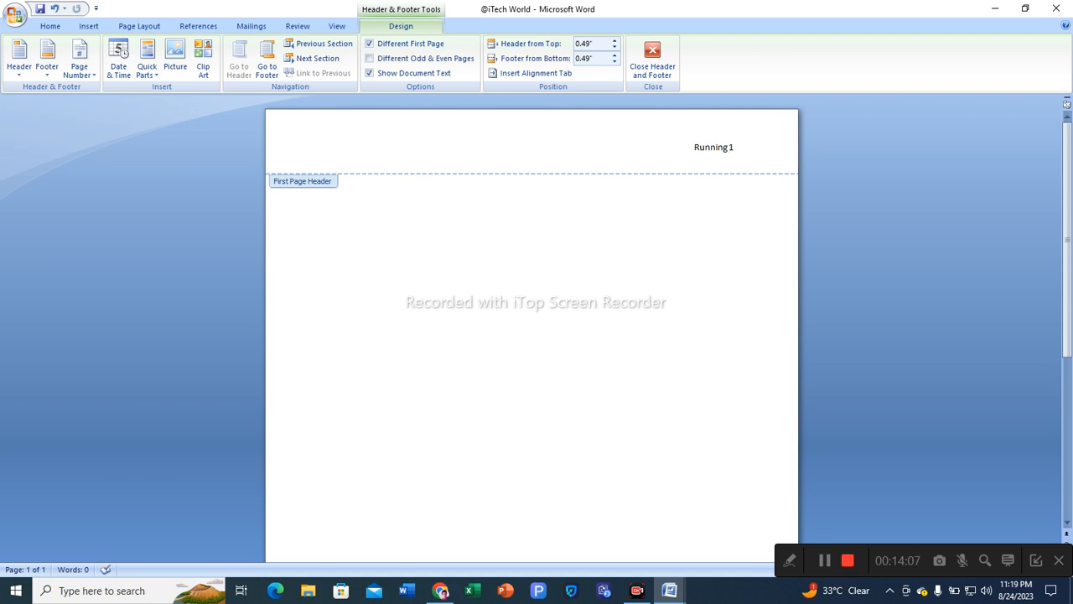
type(" head:")
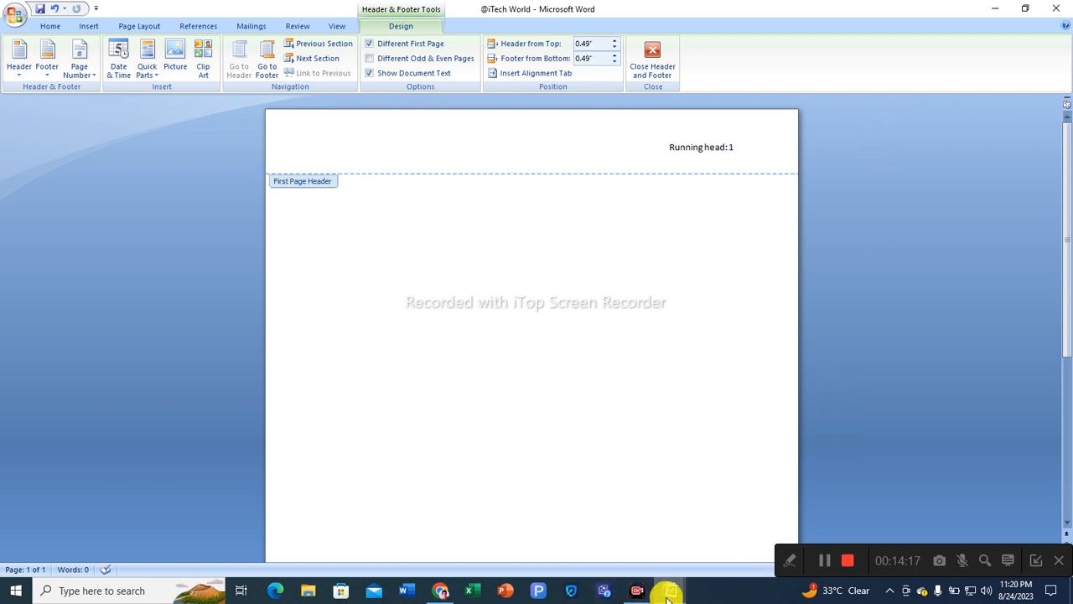
Switch to the sample essay and review its title and header as the reference for the running head
mouse_move(670, 592)
left_click(568, 539)
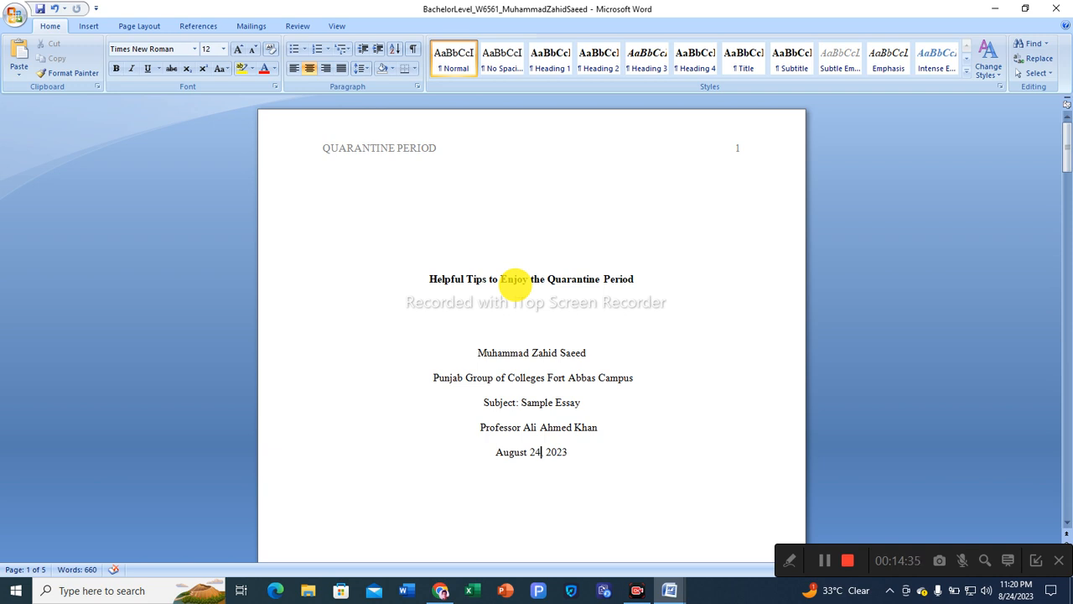
key("BackSpace")
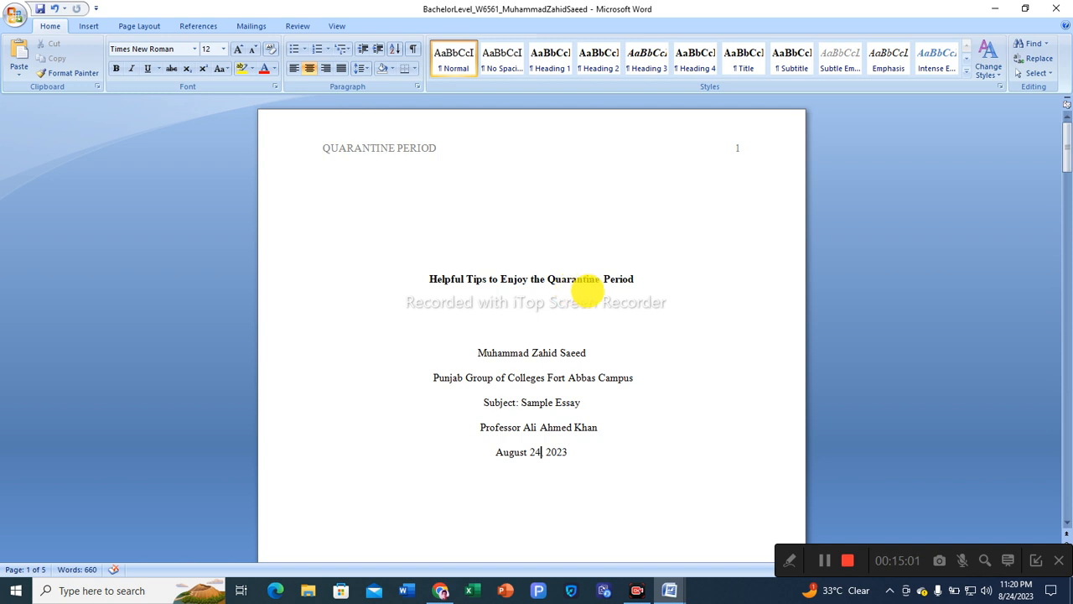
left_click(670, 591)
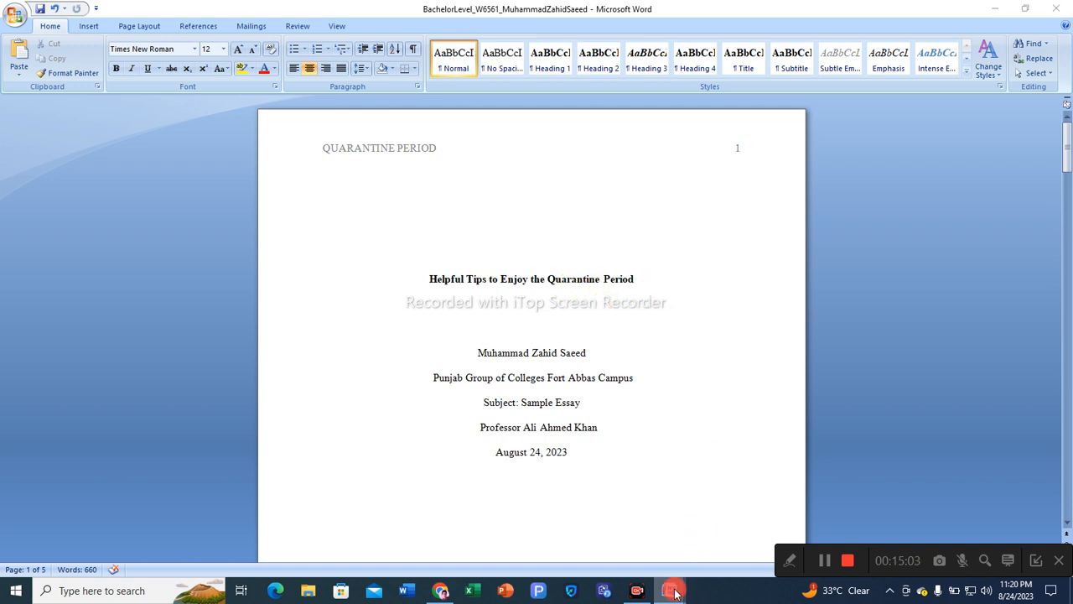
left_click(718, 528)
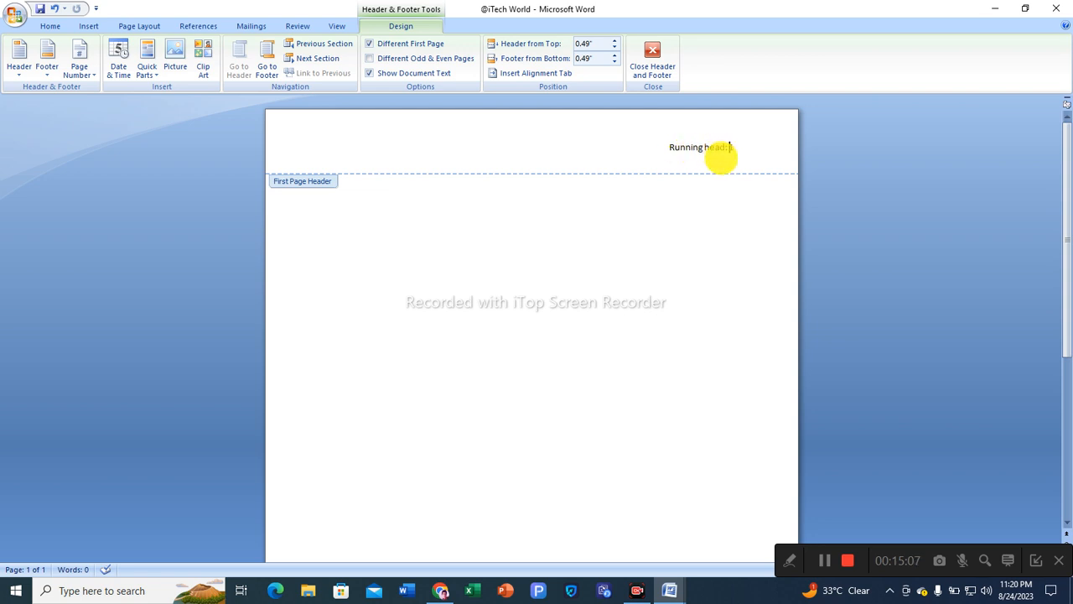
left_click(728, 148)
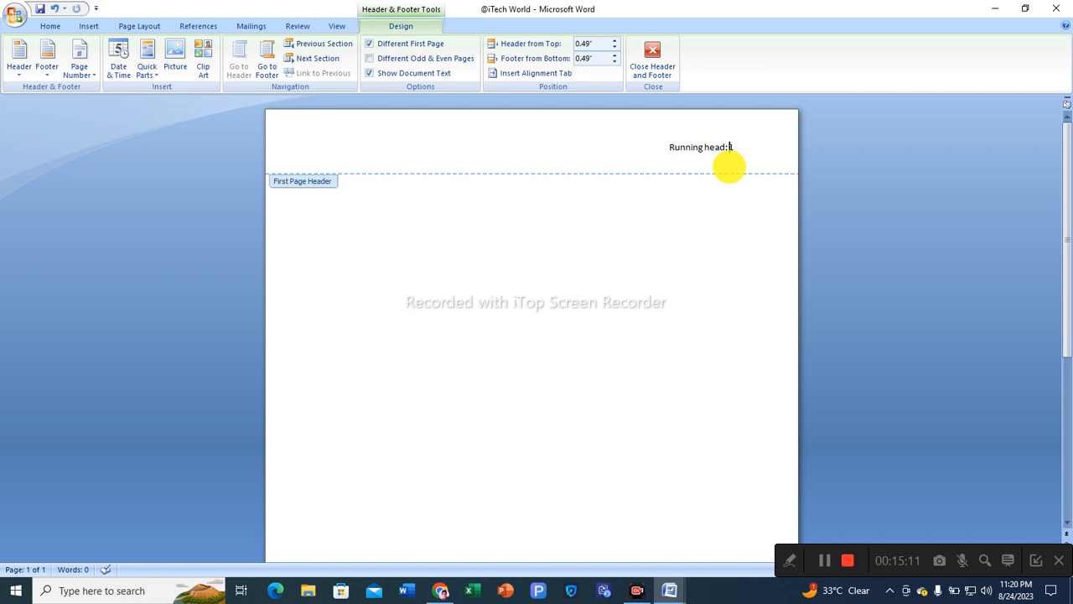
type("Qua")
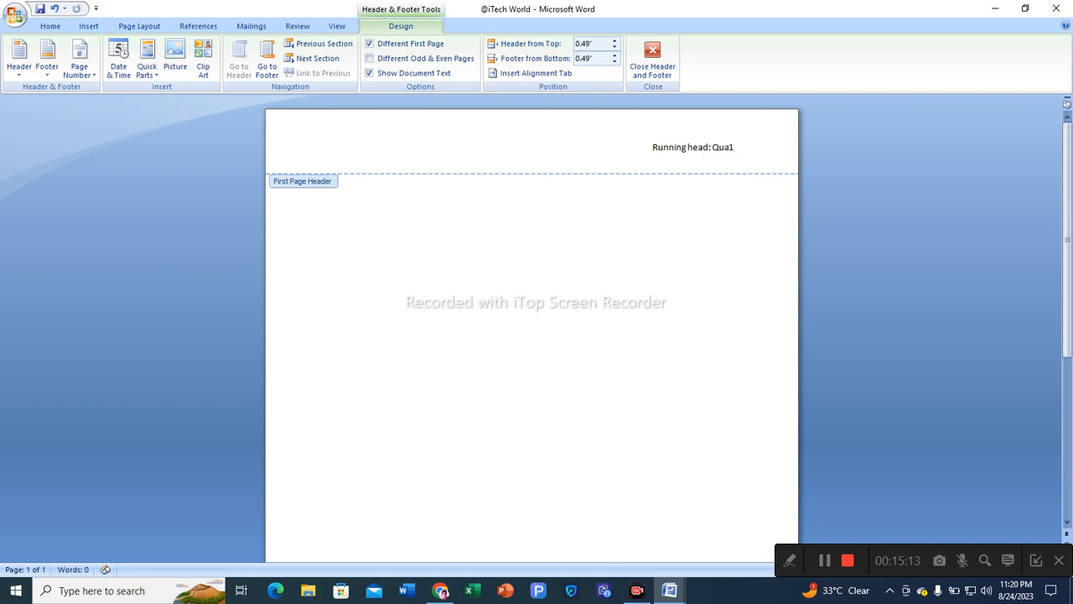
key("BackSpace")
key("BackSpace")
type("UARANTINE")
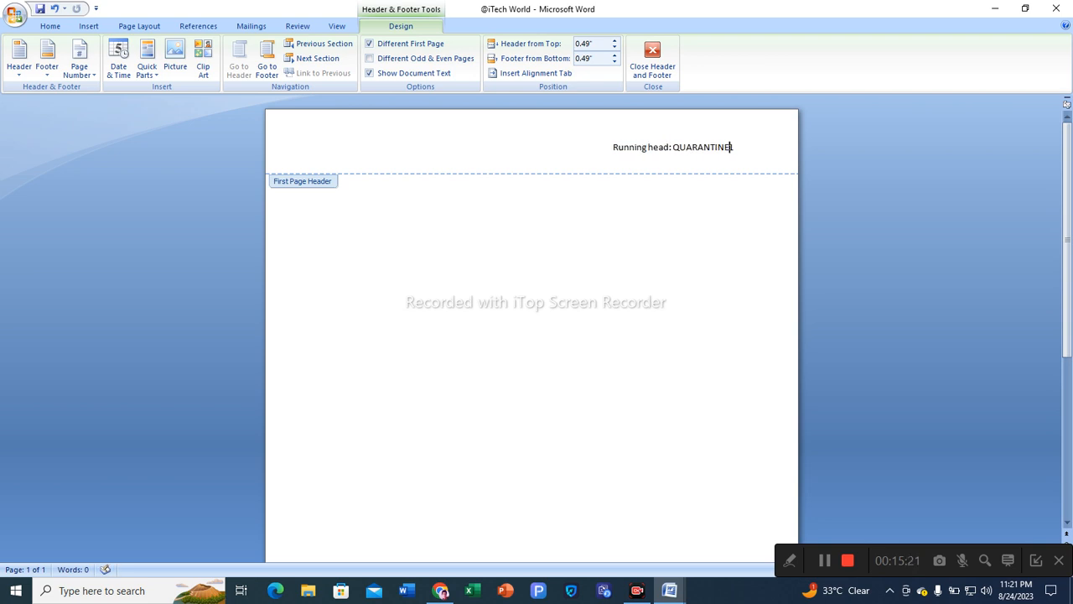
type(" PERI")
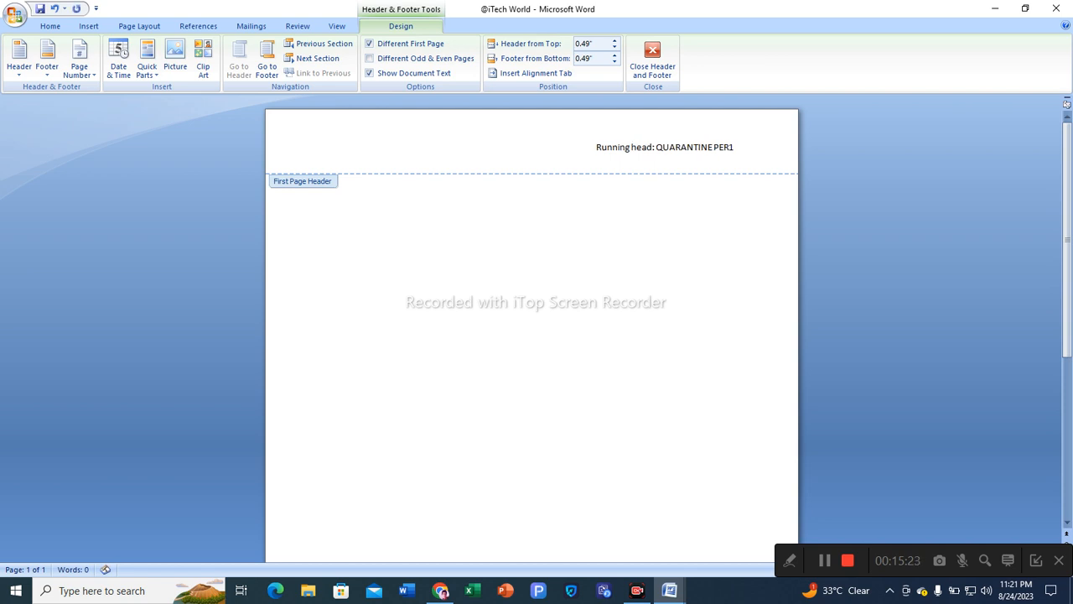
type("OD")
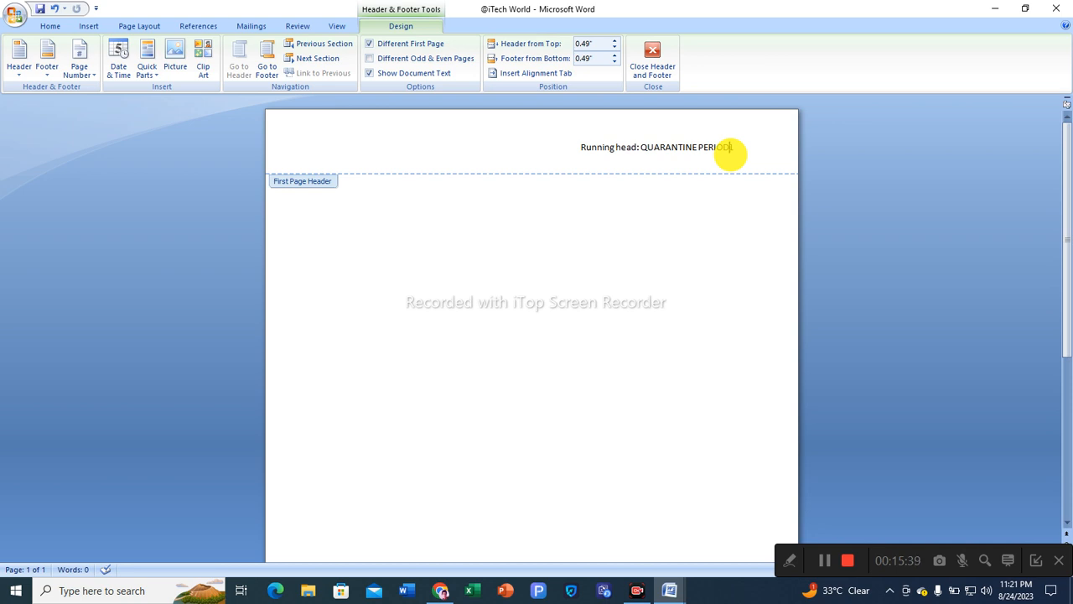
Separate the running head from the page number with tabs, placing the text at the left margin and the number at the right
key("Tab")
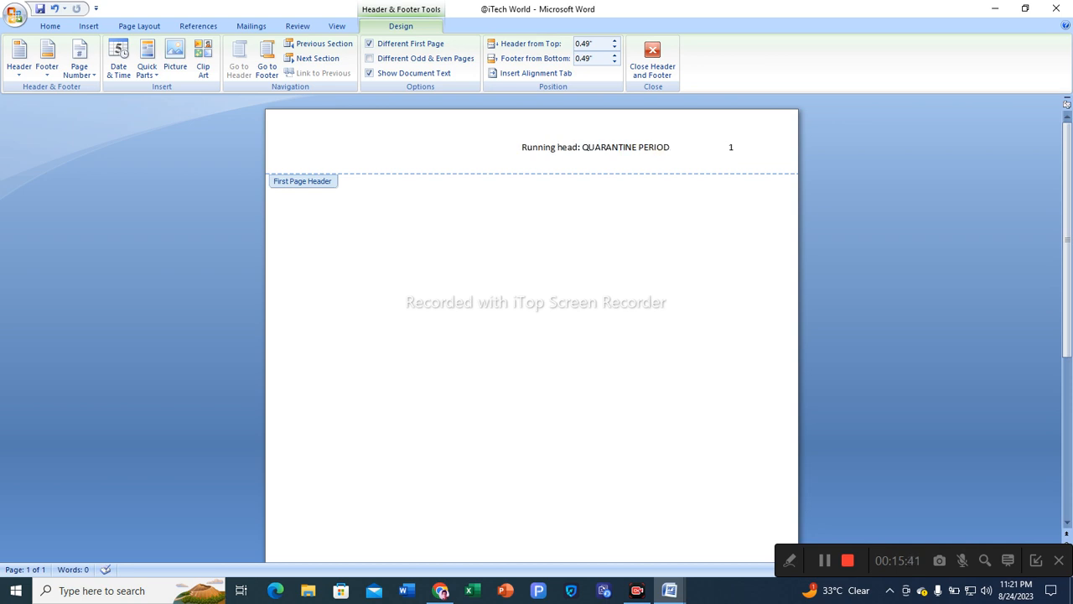
key("Tab")
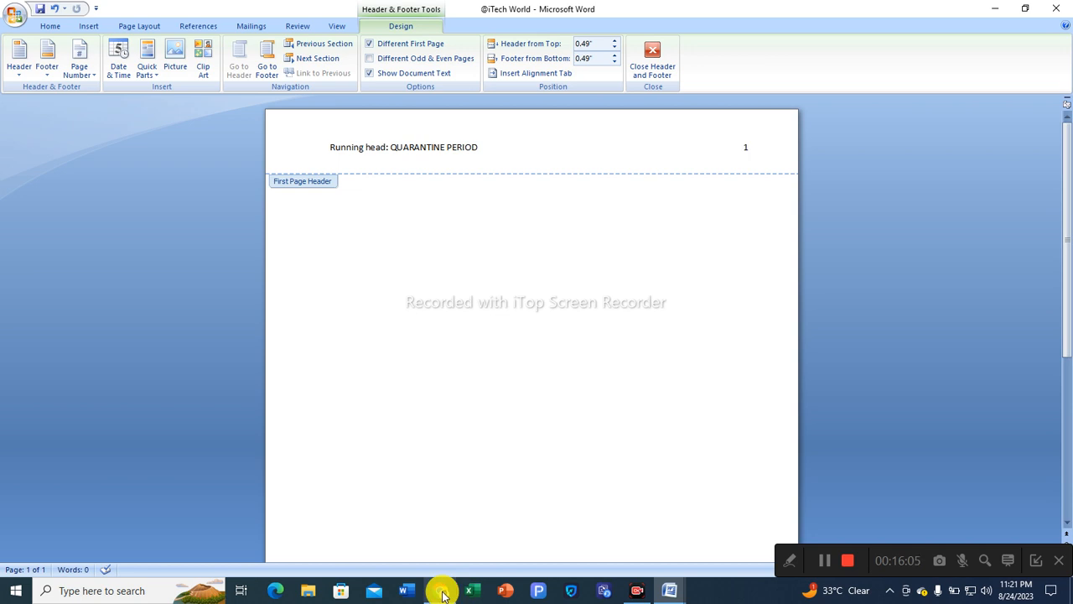
mouse_move(670, 589)
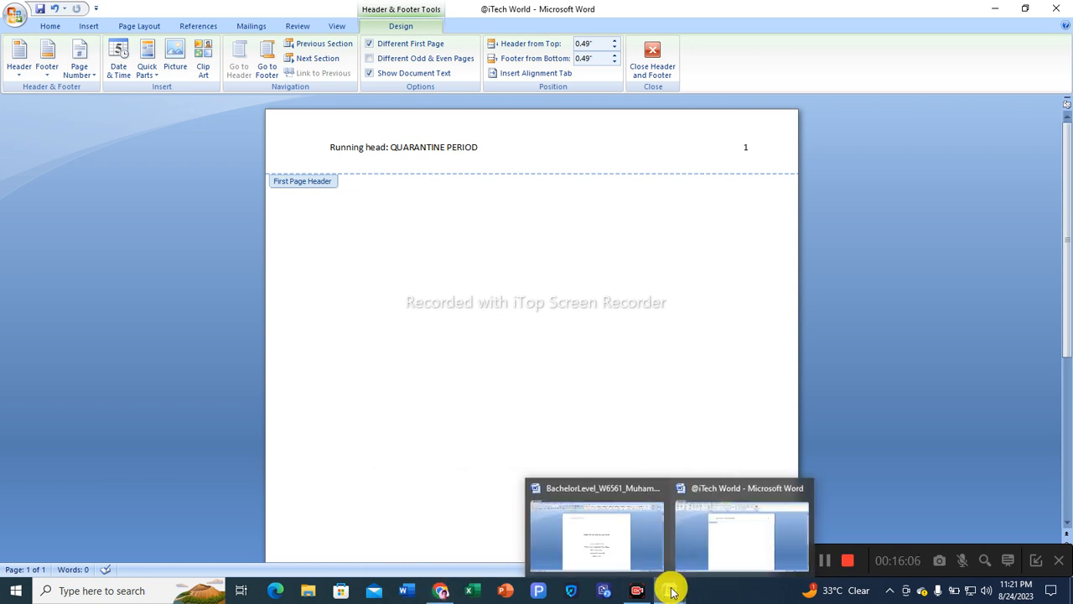
left_click(610, 556)
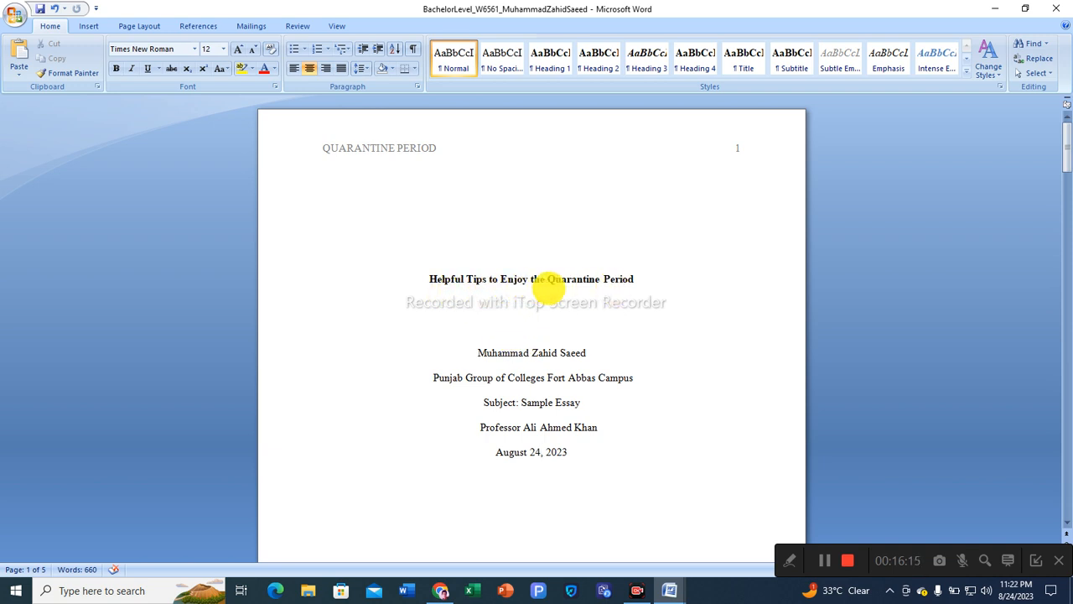
type(",")
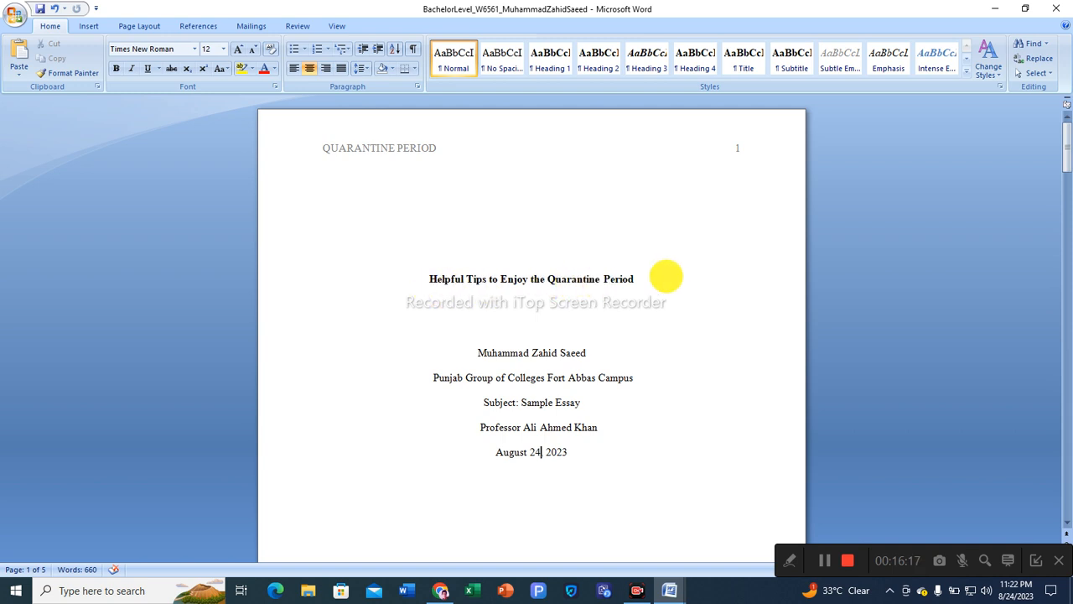
key("BackSpace")
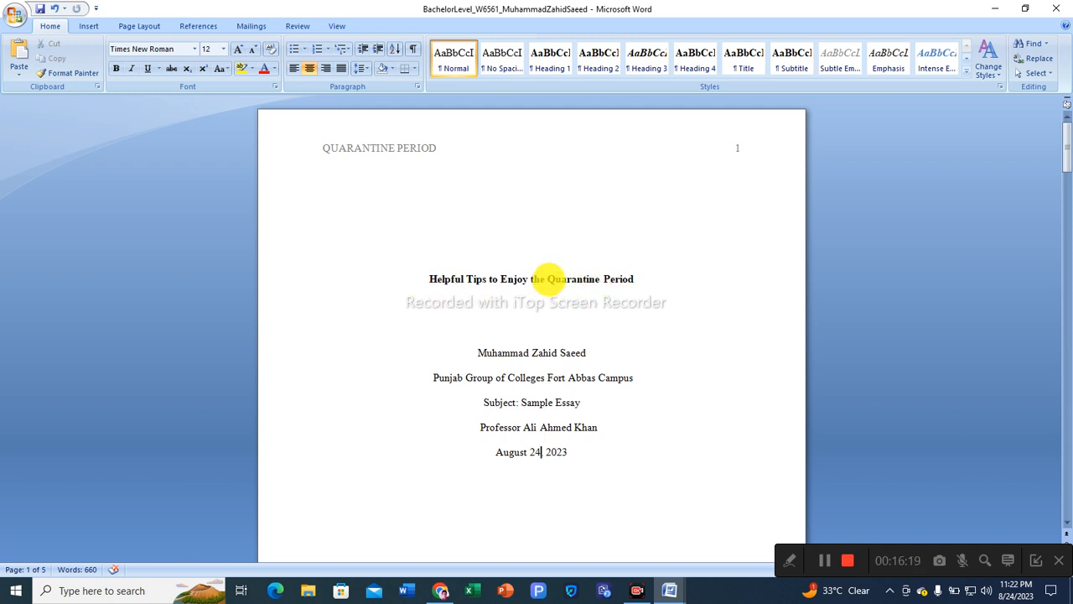
left_click(667, 589)
left_click(723, 566)
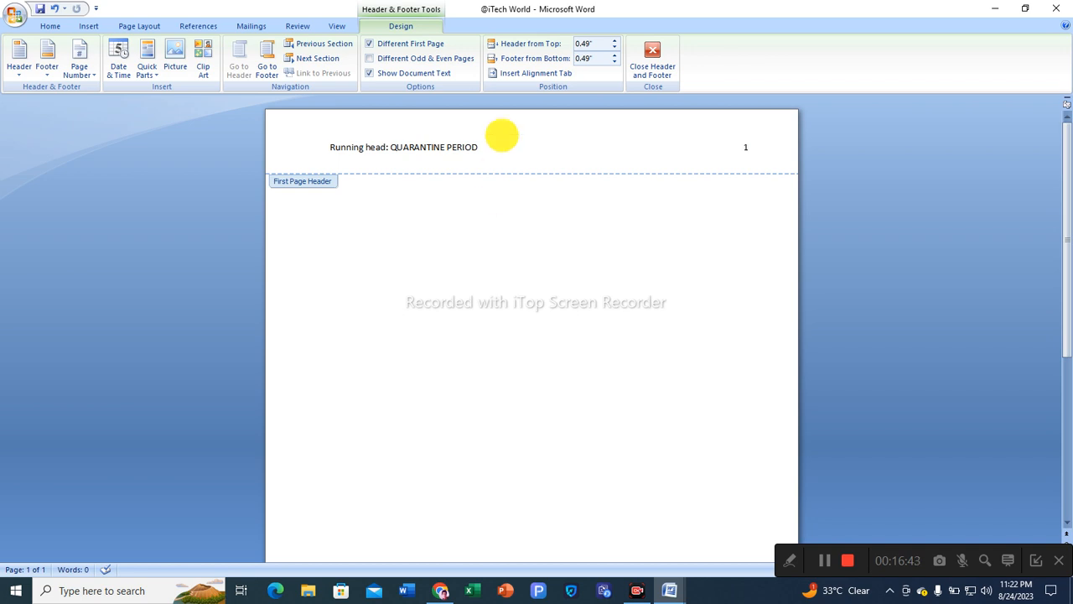
Set the font of the first-page running head and page number to Times New Roman, and return to the document body
double_click(466, 257)
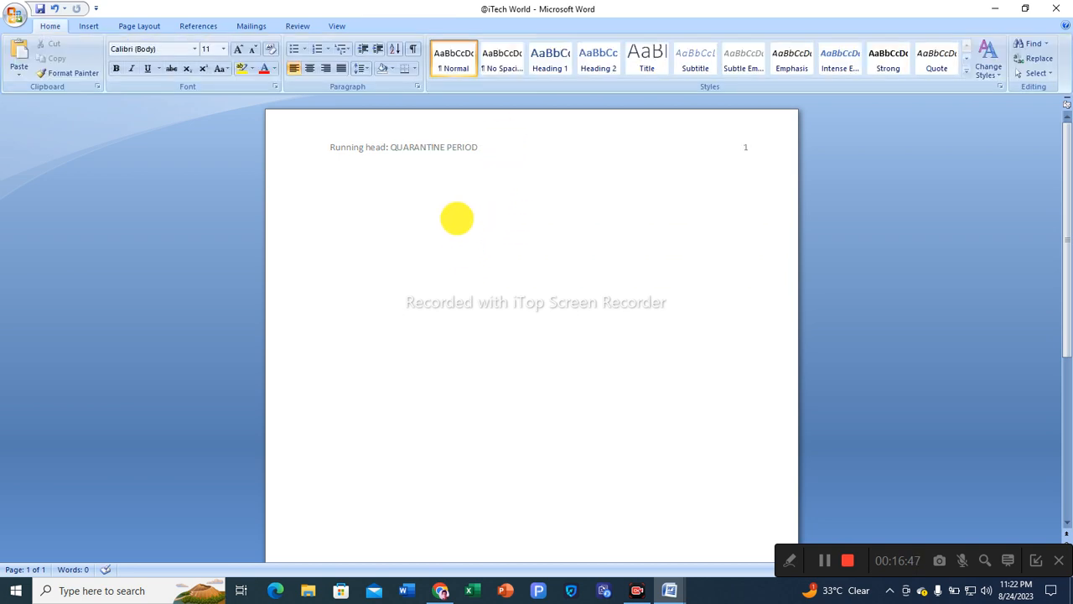
double_click(484, 153)
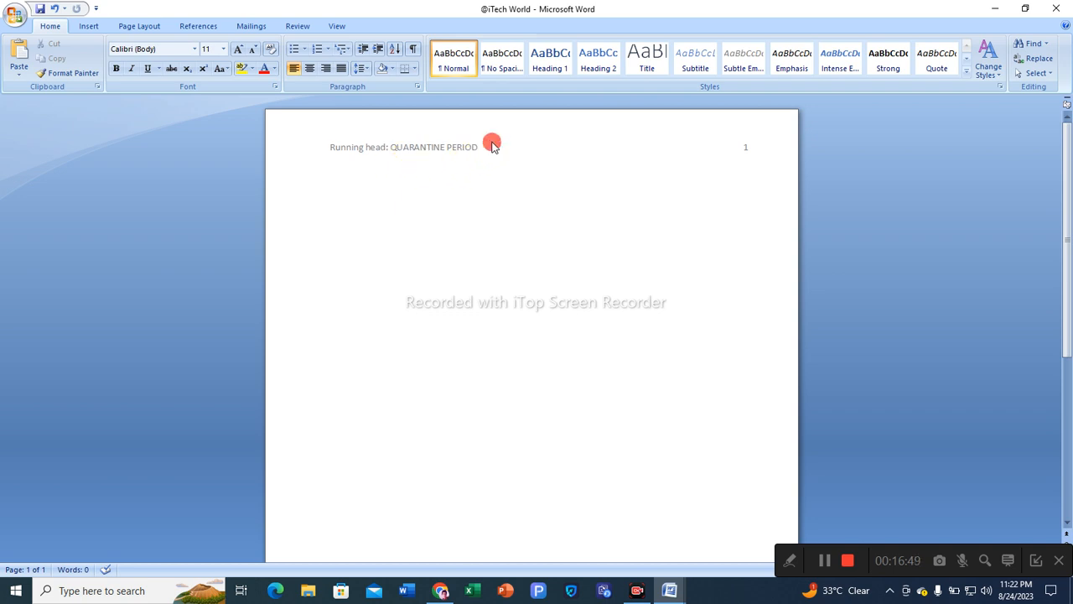
left_click_drag(327, 149, 731, 148)
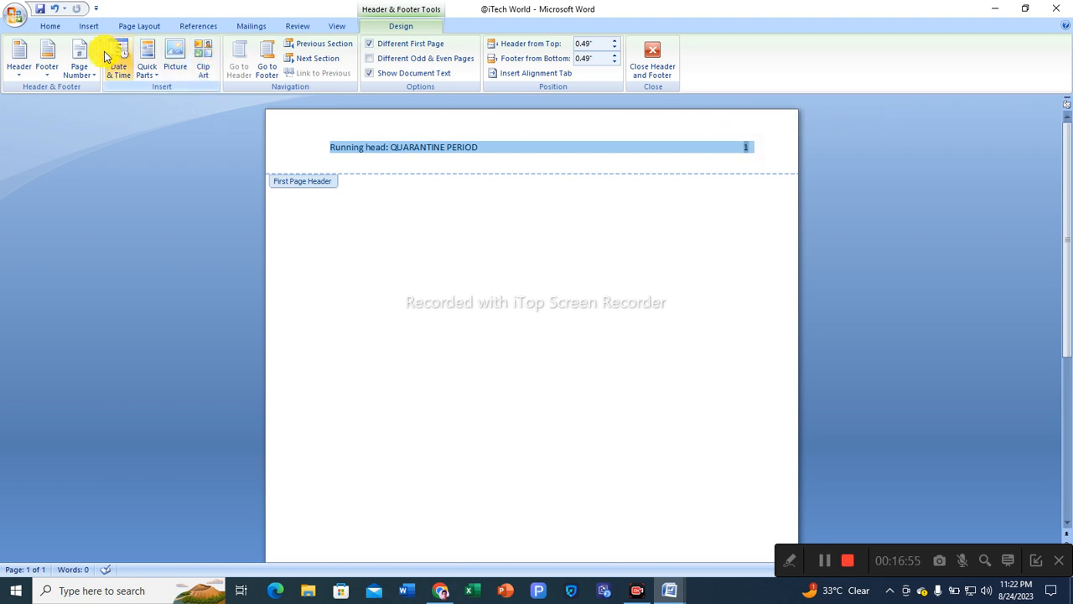
left_click(52, 26)
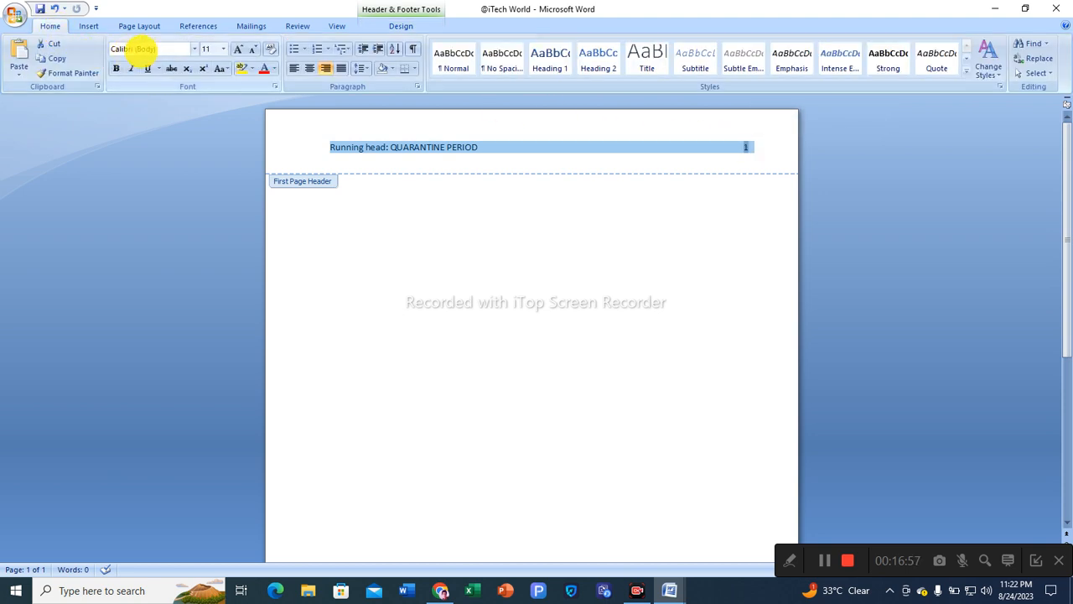
left_click(194, 49)
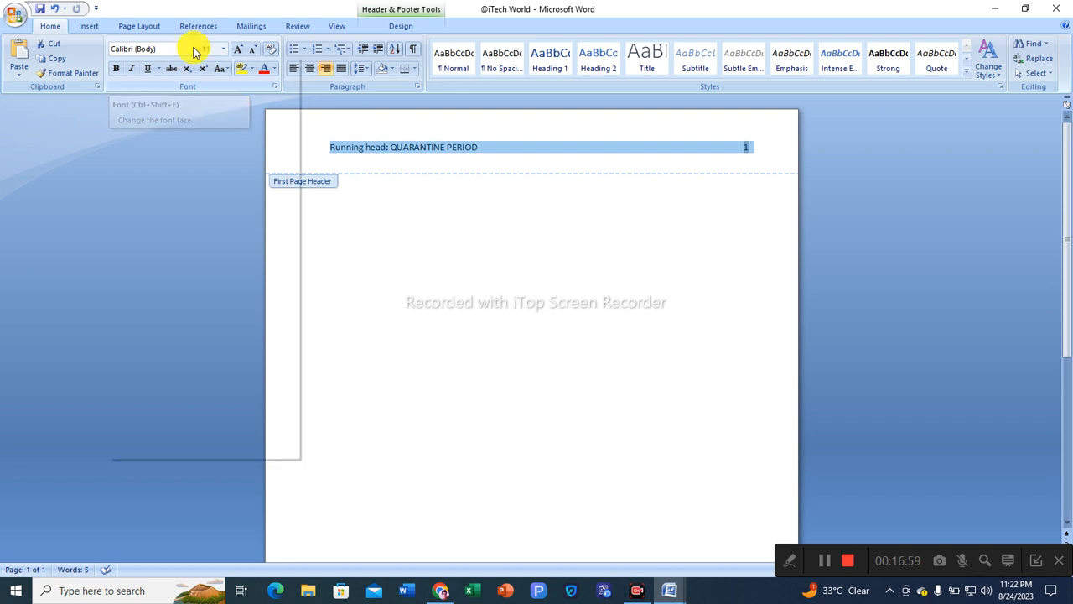
left_click(175, 126)
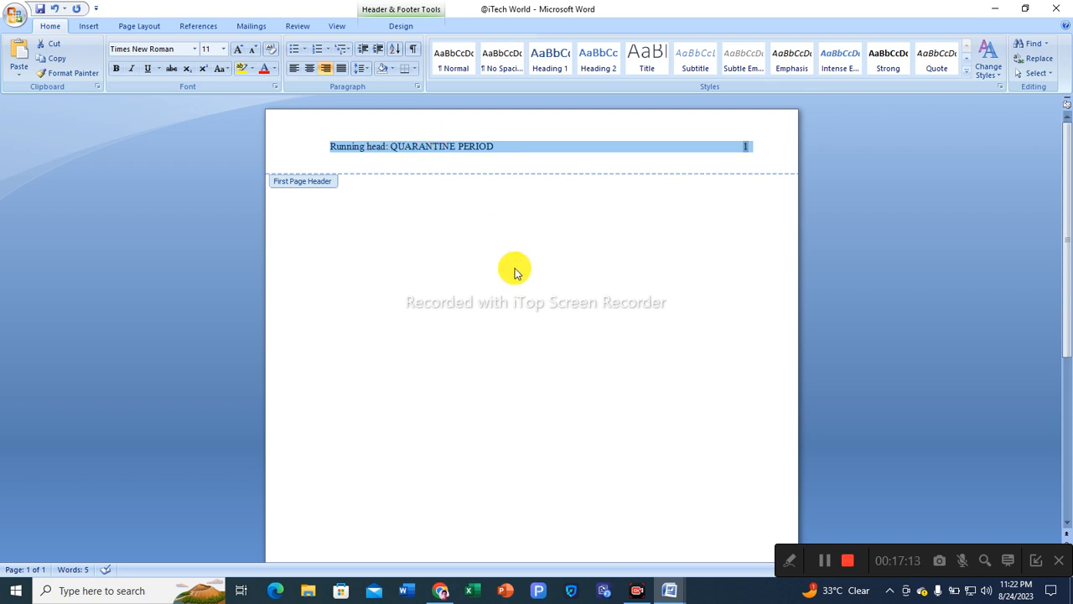
double_click(483, 269)
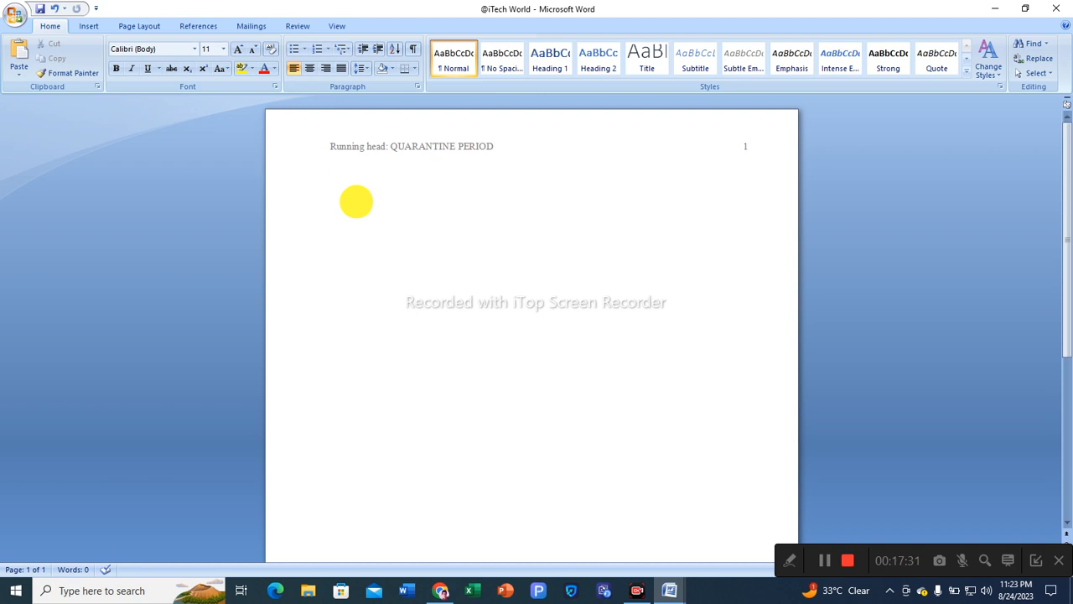
Add blank lines at the start of the body, and copy the title "Helpful Tips to Enjoy the Quarantine Period" from the sample essay
left_click(357, 201)
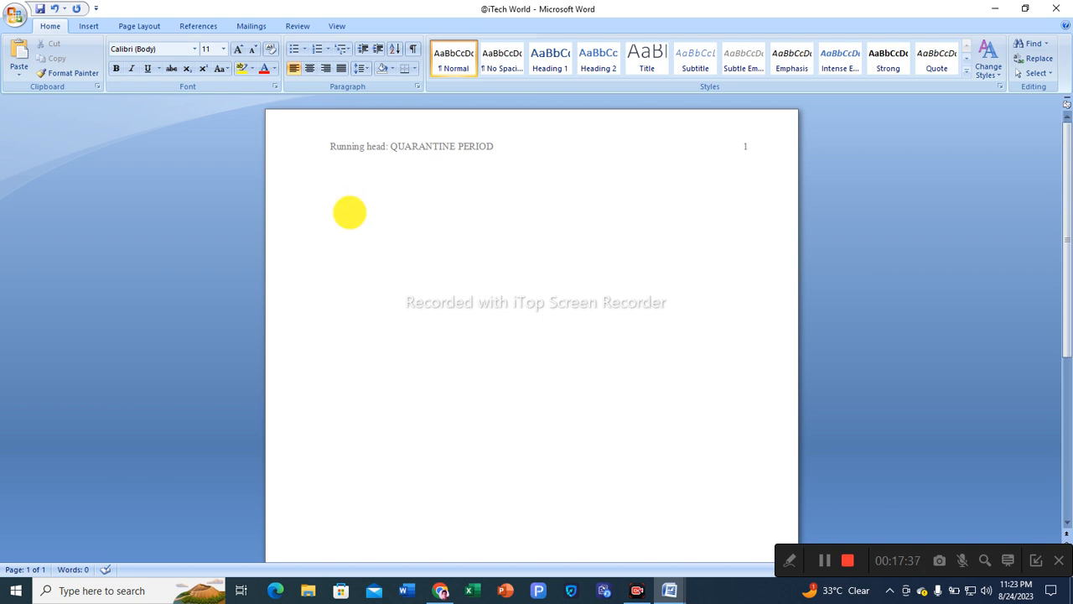
mouse_move(671, 592)
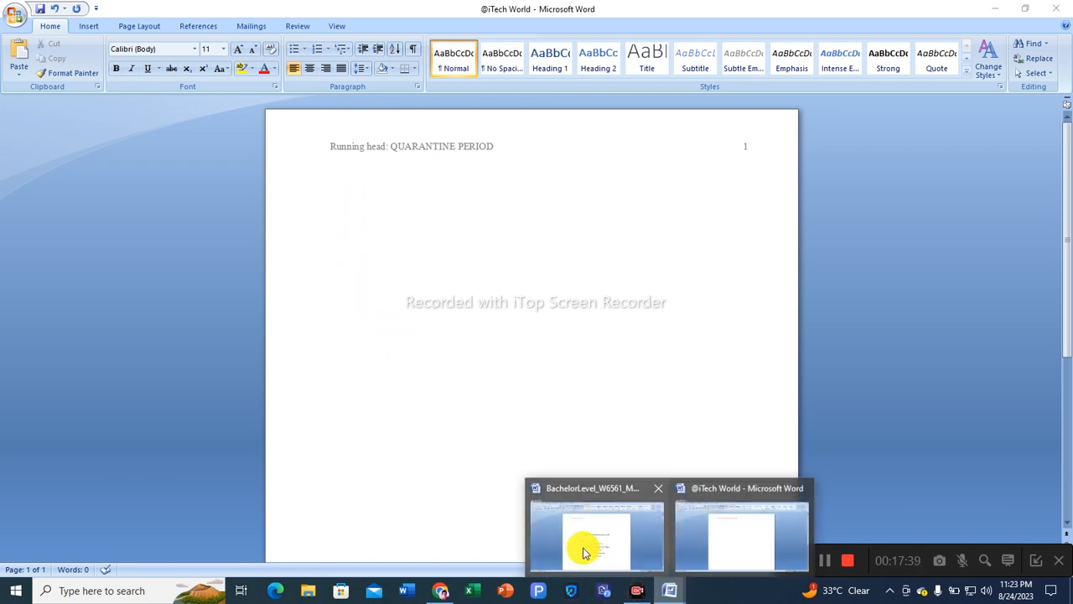
left_click(578, 546)
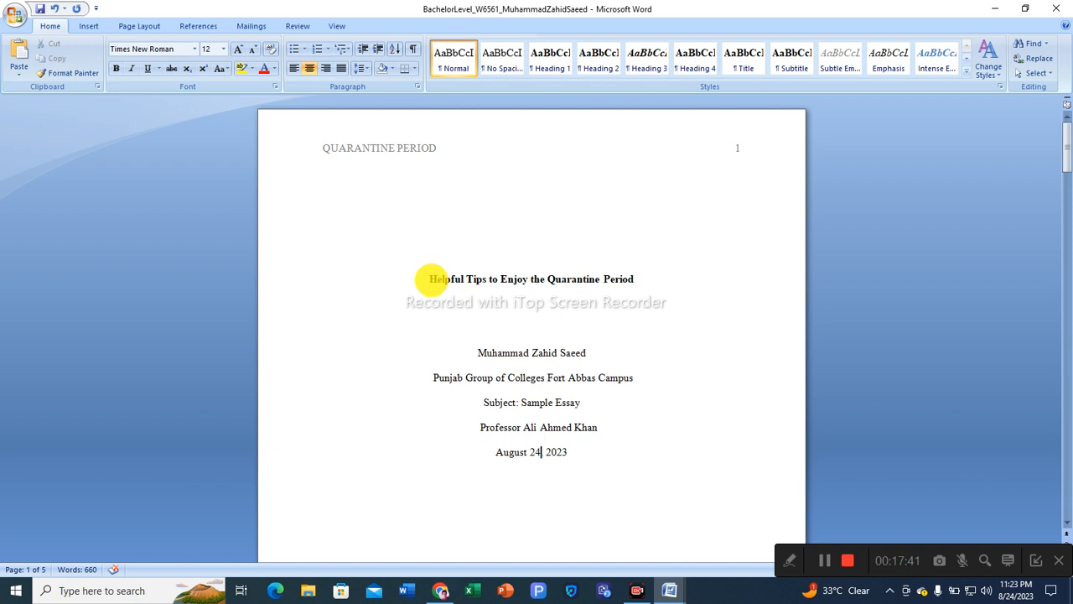
left_click_drag(429, 279, 637, 283)
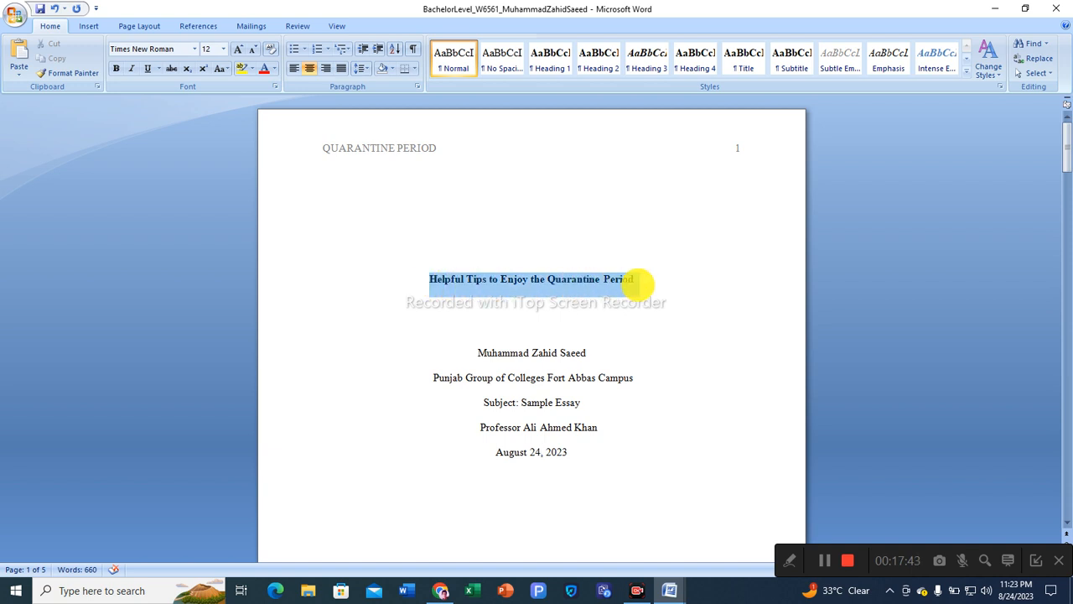
right_click(627, 290)
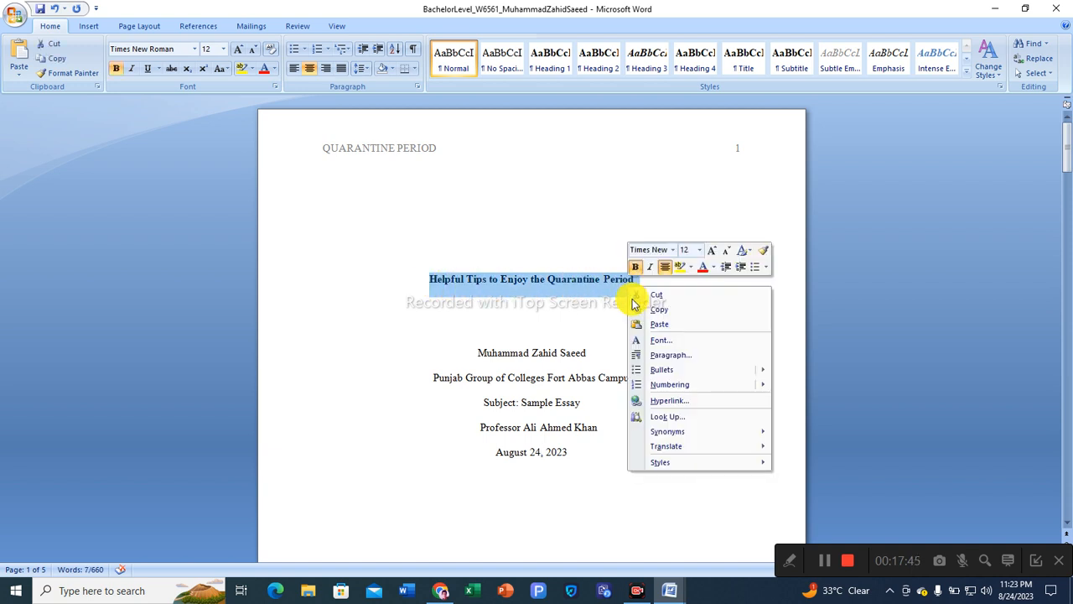
left_click(663, 312)
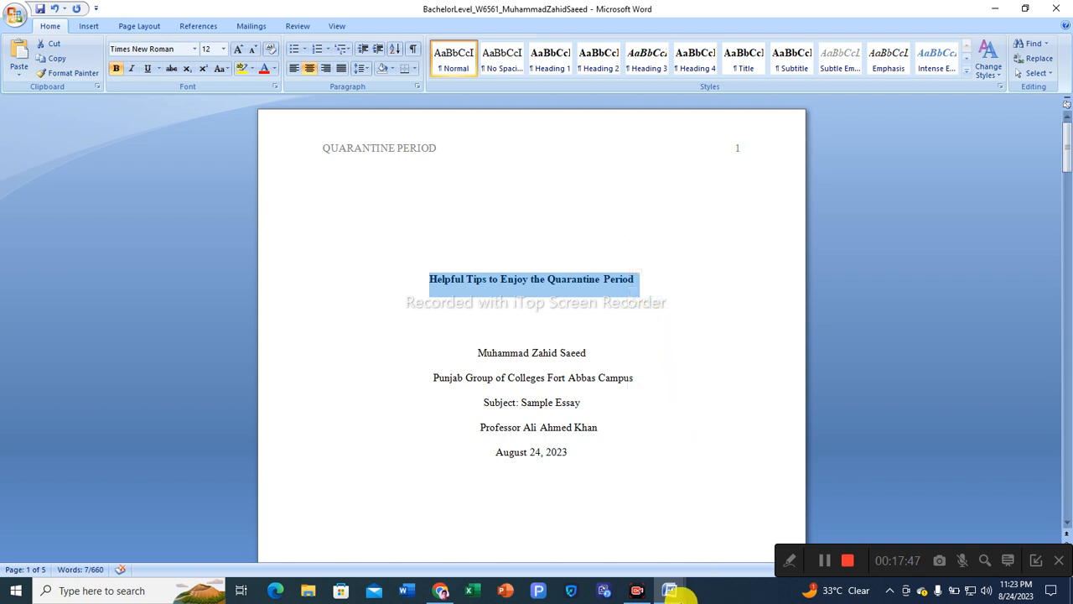
left_click(672, 591)
left_click(721, 536)
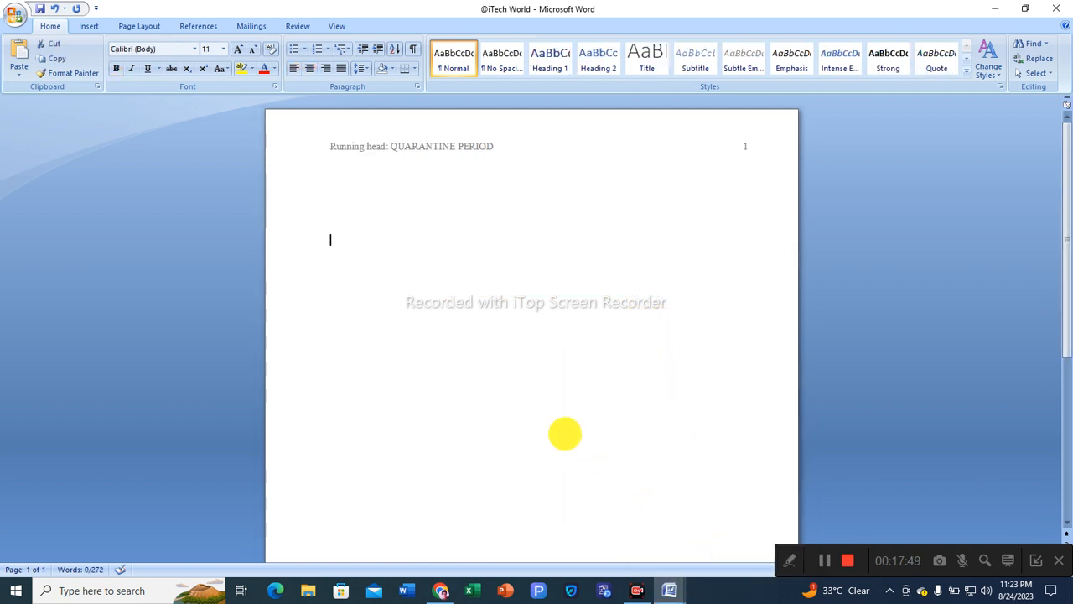
right_click(336, 243)
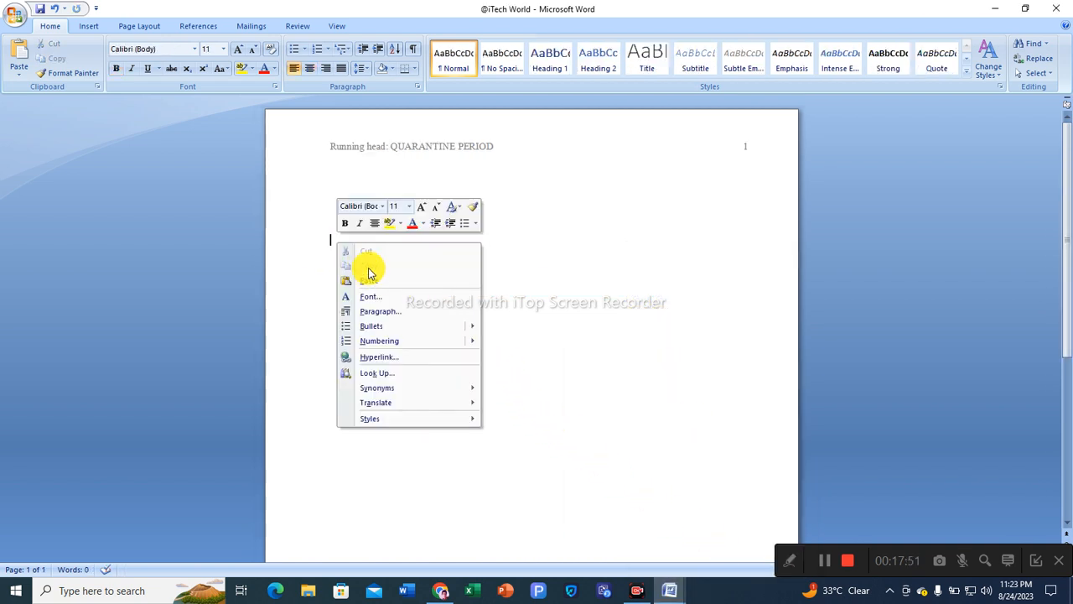
left_click(366, 280)
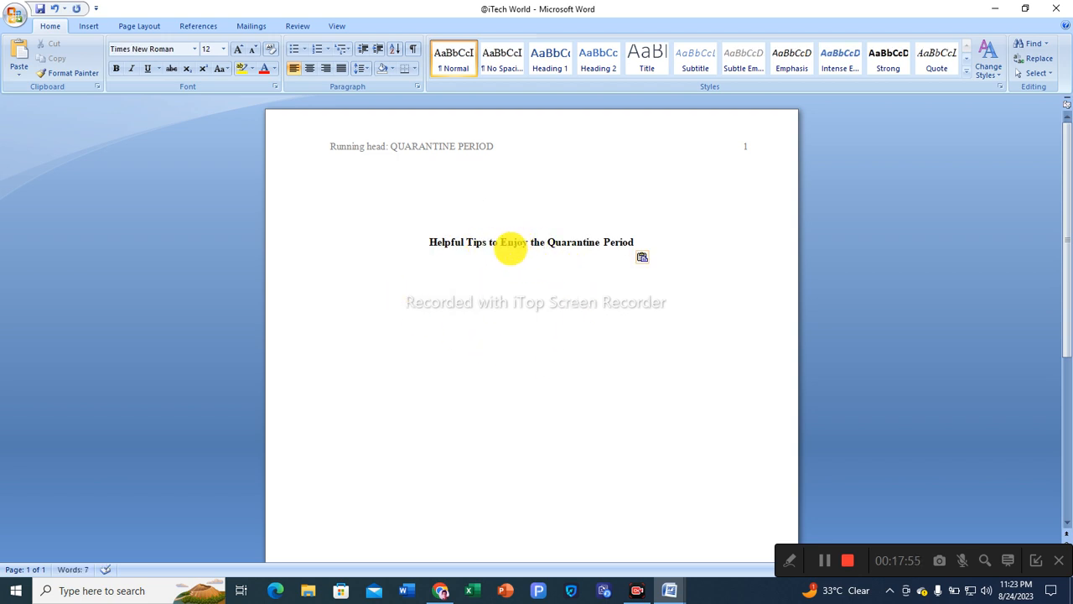
Left-align the pasted title, remove and reapply its bold formatting, and center it again
left_click(430, 241)
key("ctrl+l")
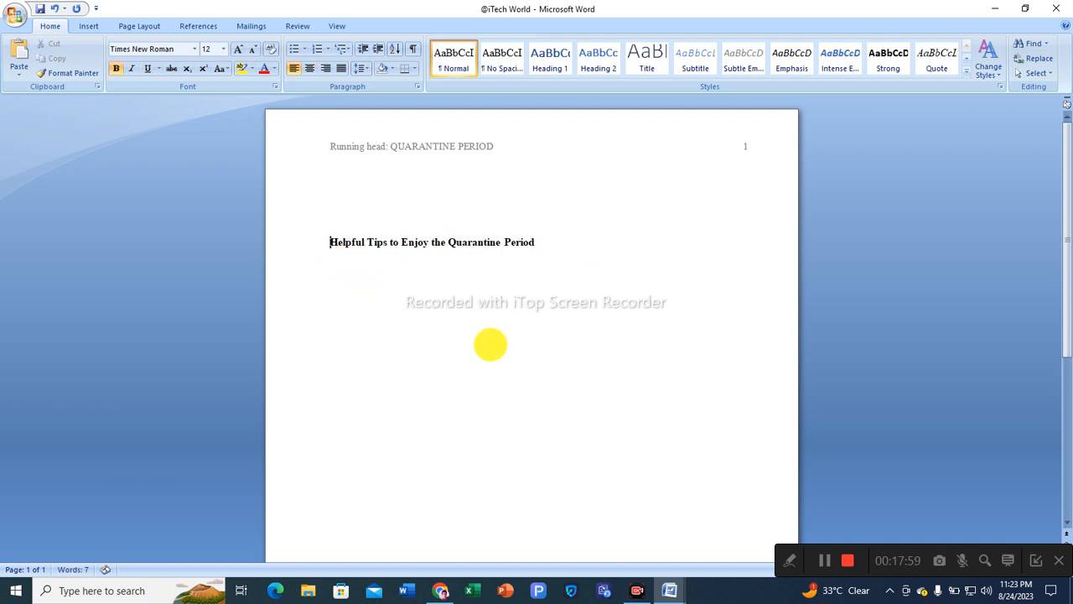
left_click_drag(331, 241, 531, 247)
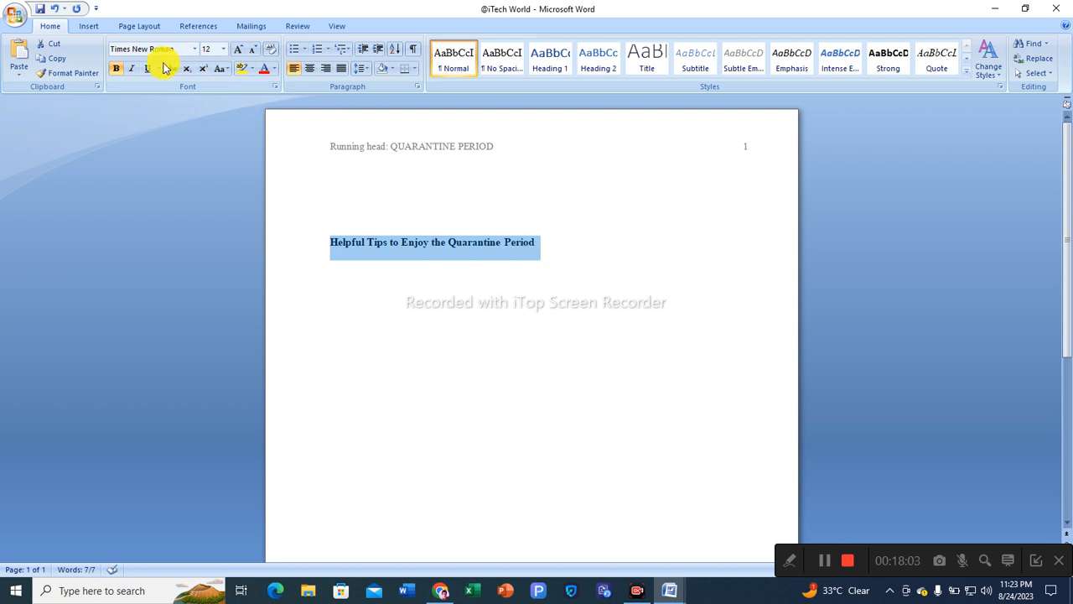
left_click(120, 70)
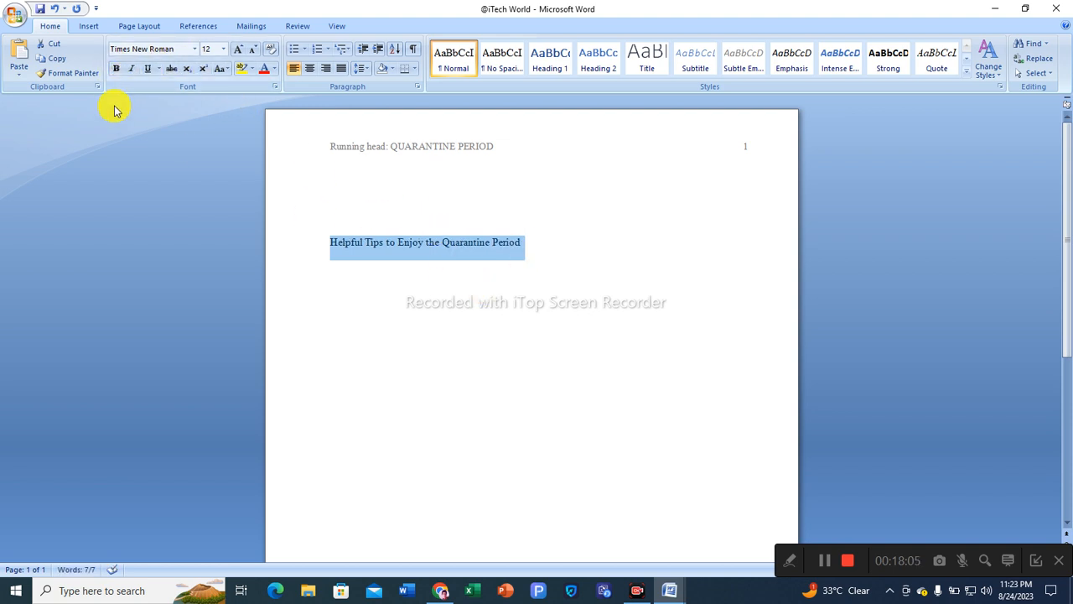
left_click(120, 70)
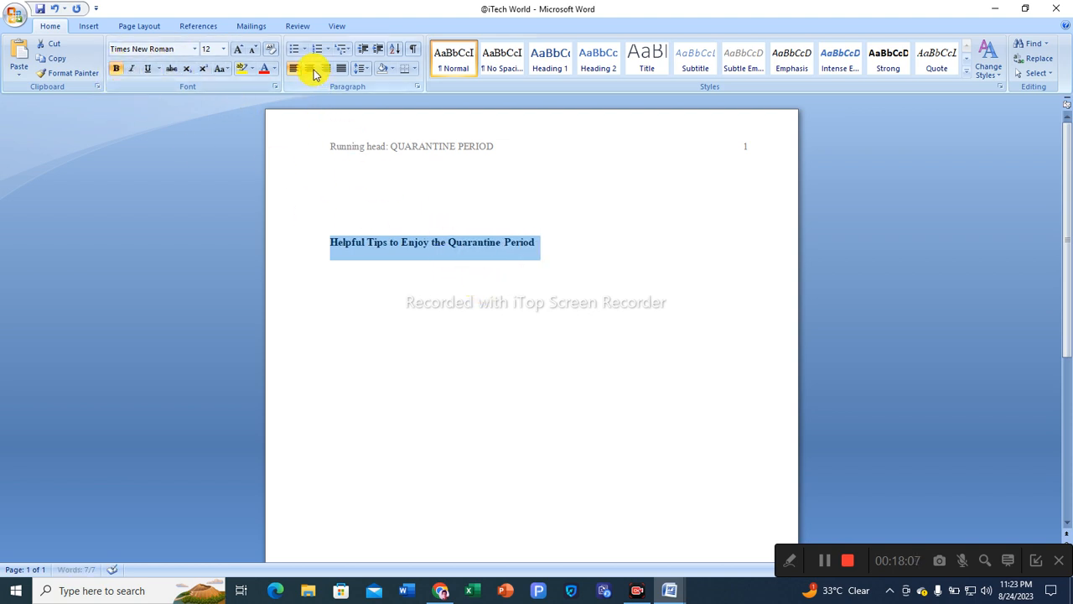
left_click(309, 70)
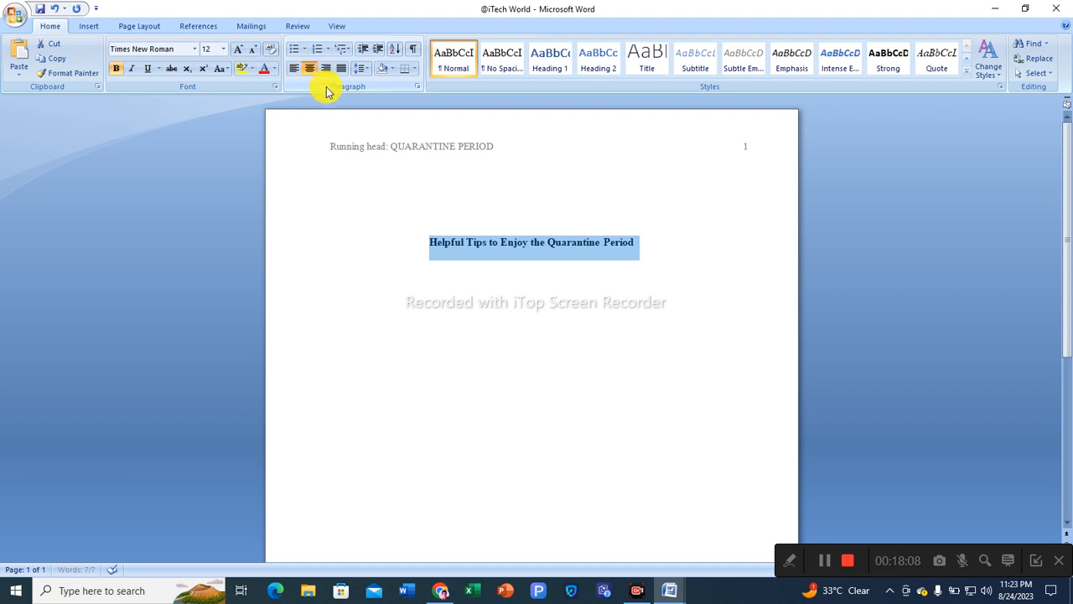
Add blank lines below the title, and copy the author, college, subject, professor and date lines from the sample essay's title page
left_click(677, 251)
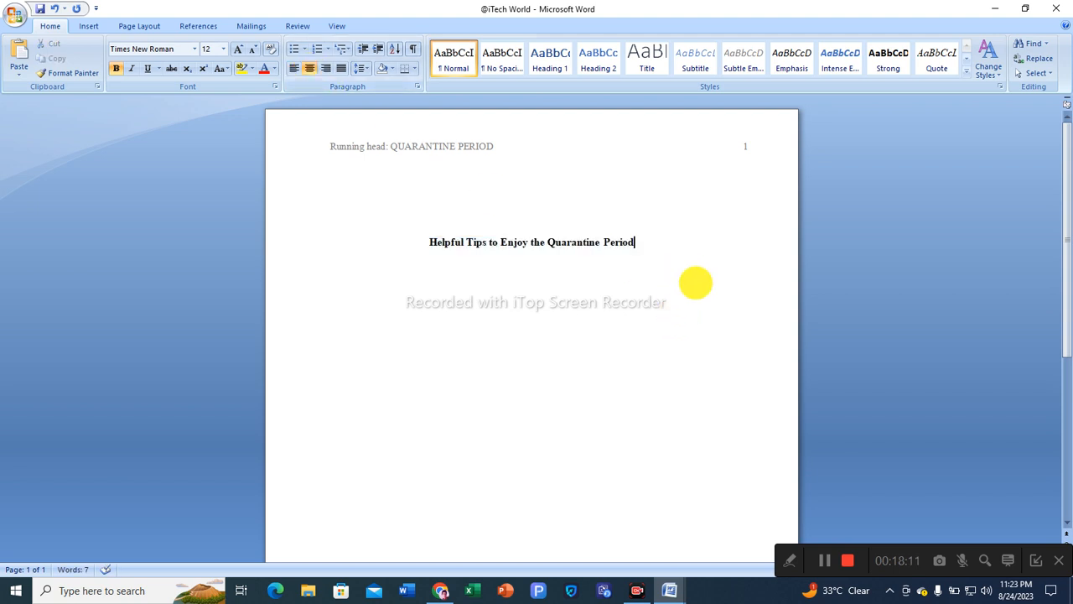
key("Return")
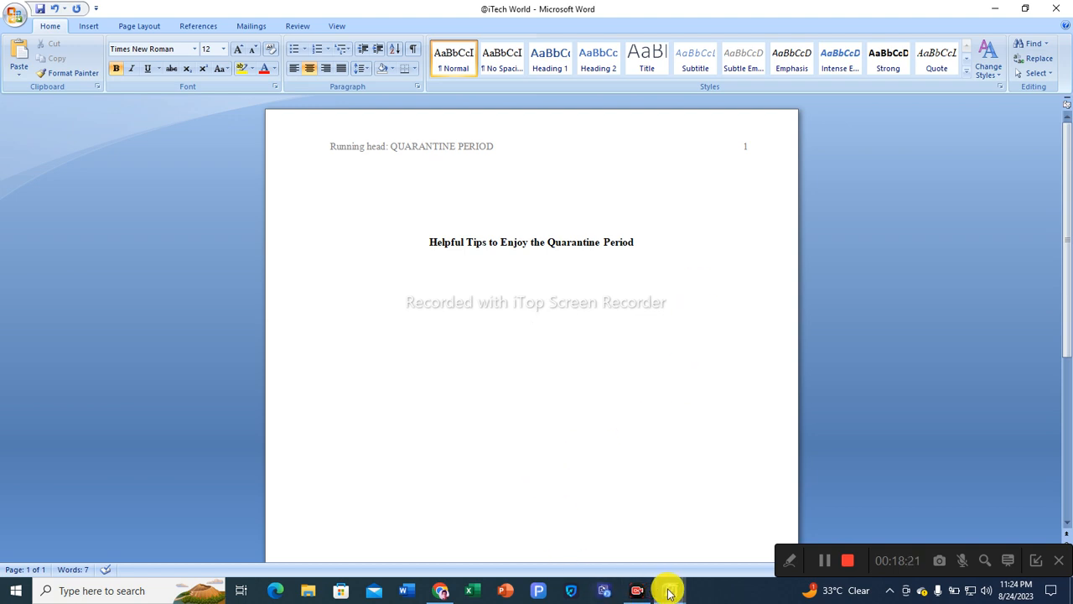
mouse_move(669, 593)
left_click(590, 558)
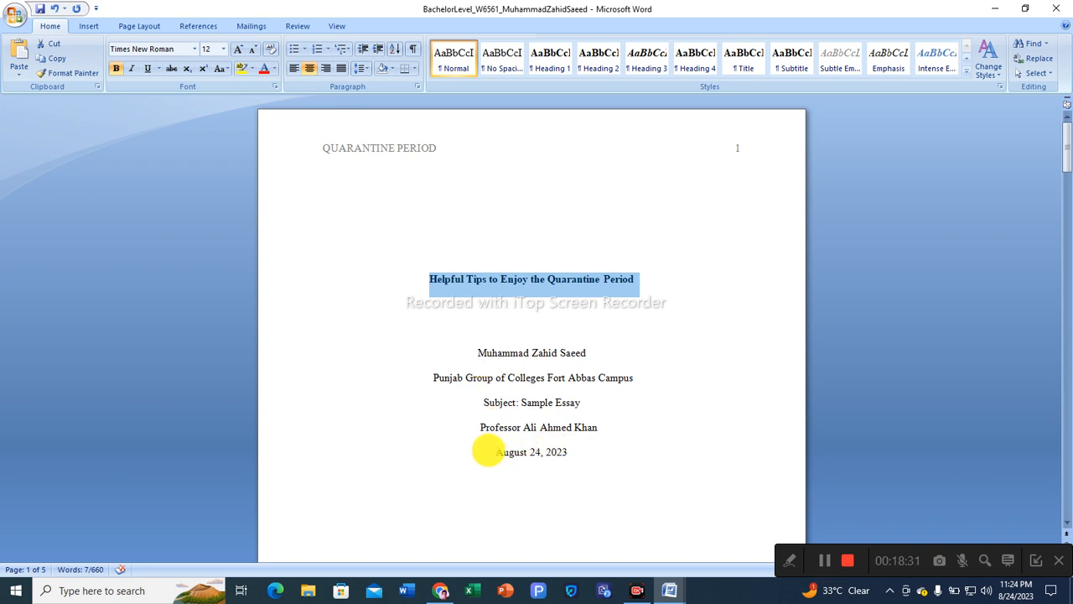
left_click_drag(474, 352, 578, 450)
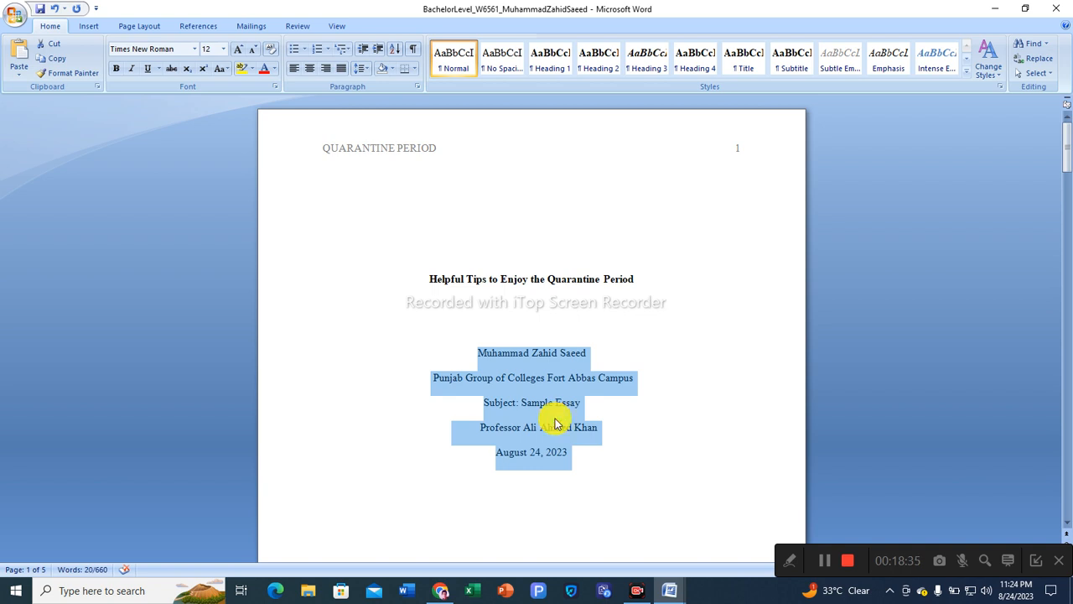
right_click(555, 424)
left_click(589, 261)
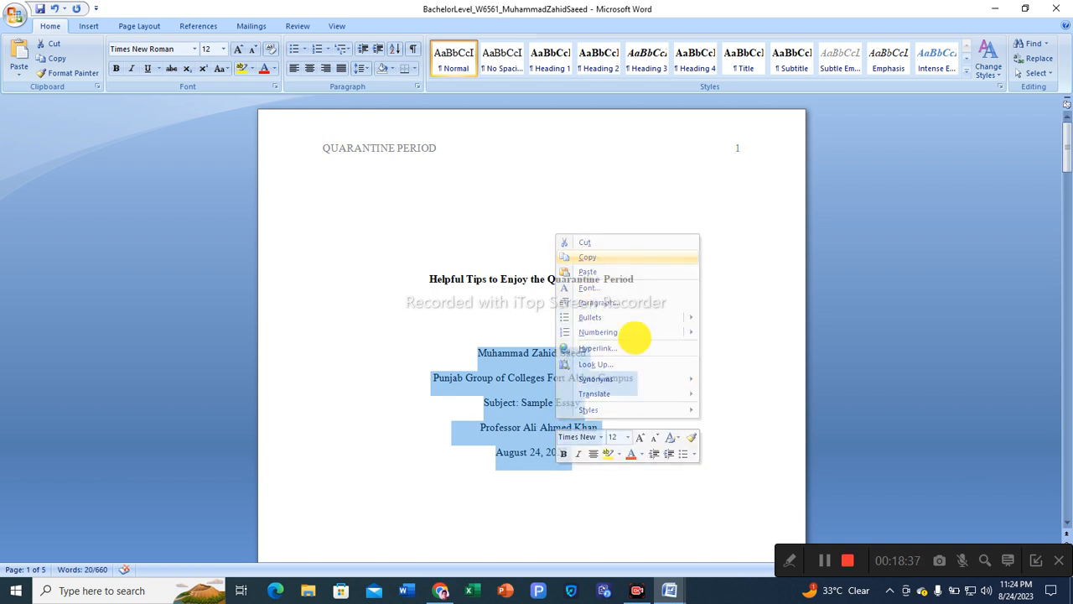
left_click(682, 592)
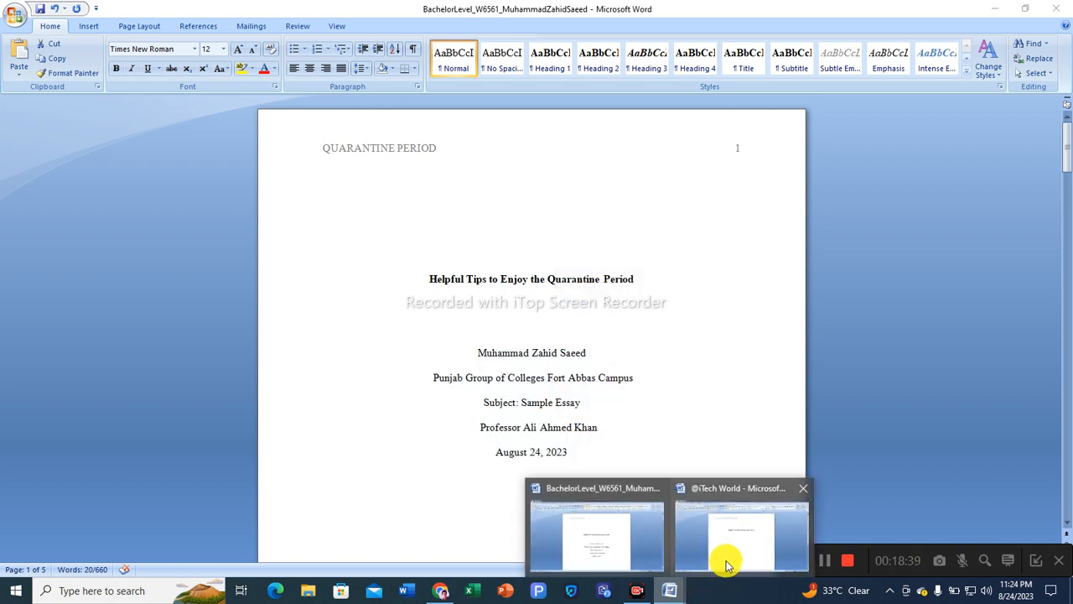
left_click(722, 543)
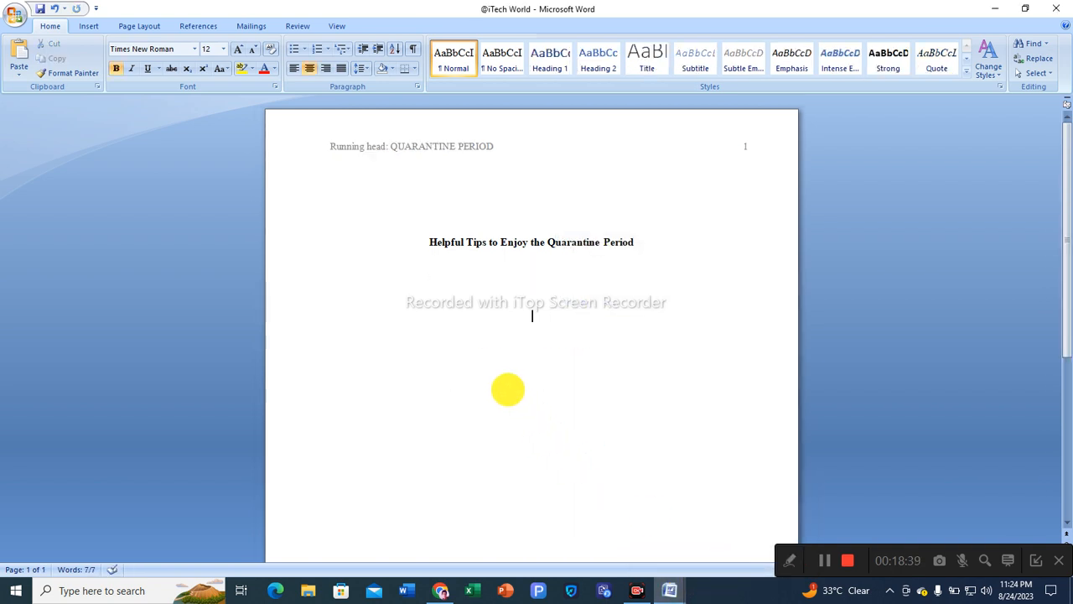
right_click(541, 316)
left_click(575, 352)
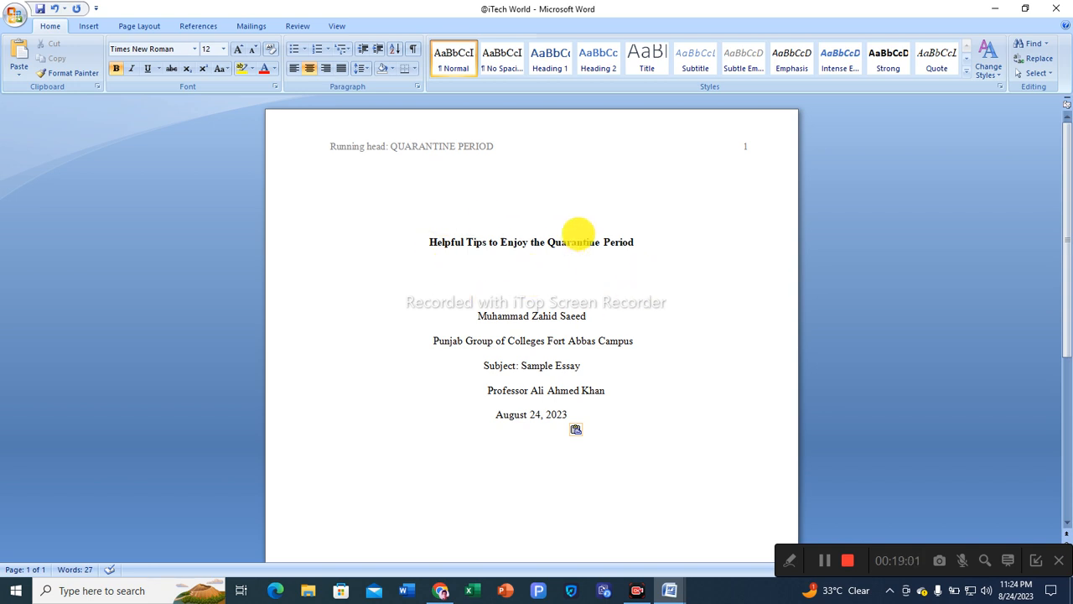
scroll(633, 394, "down", 2)
scroll(633, 395, "down", 3)
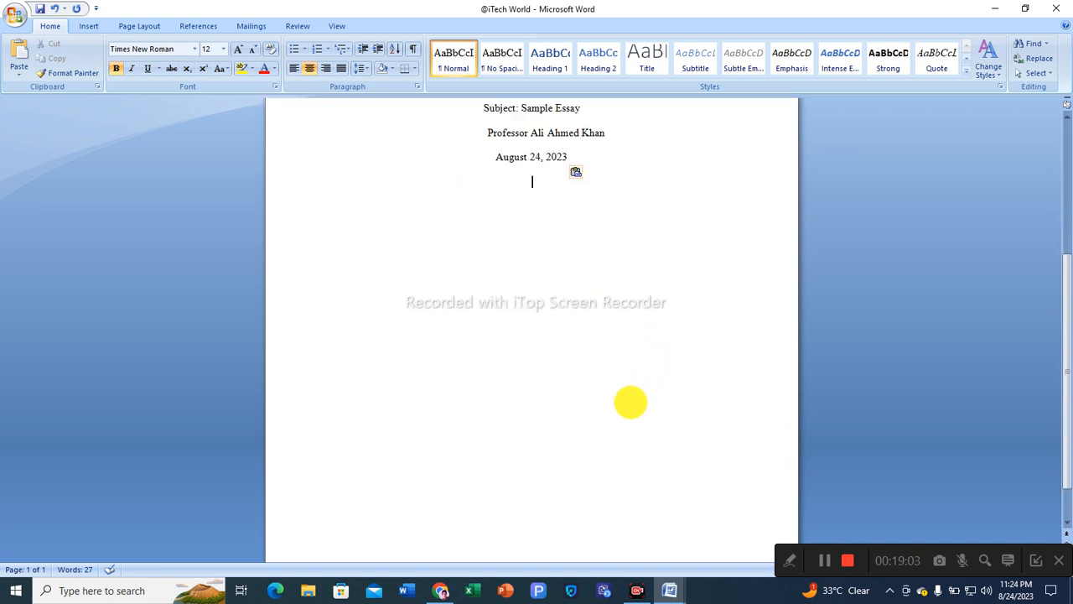
scroll(631, 403, "down", 1)
scroll(631, 402, "up", 4)
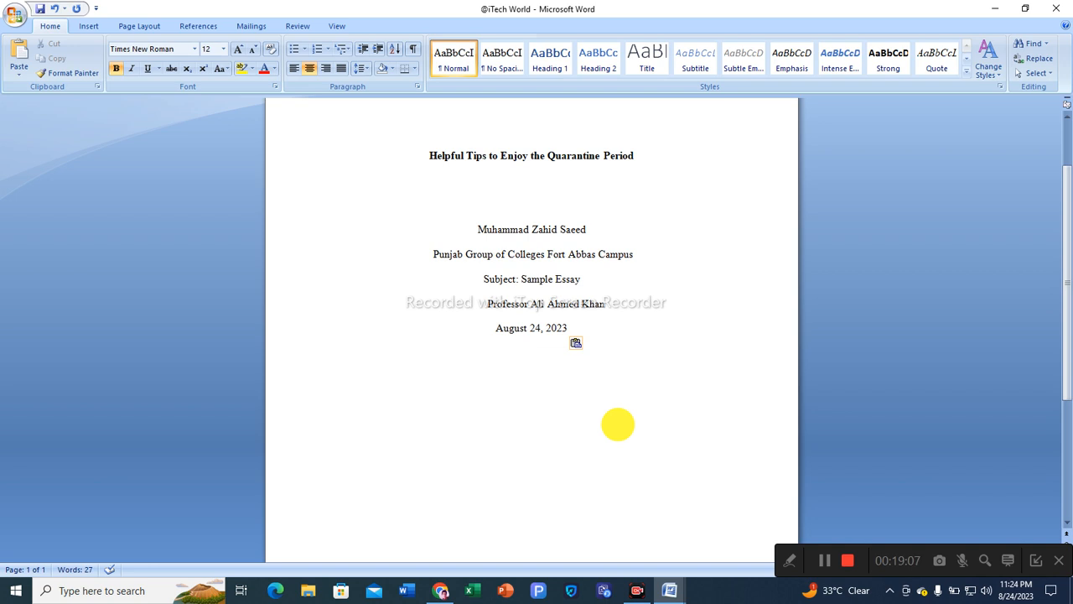
Start a second page after the title page and left-align its first line
scroll(532, 377, "down", 1)
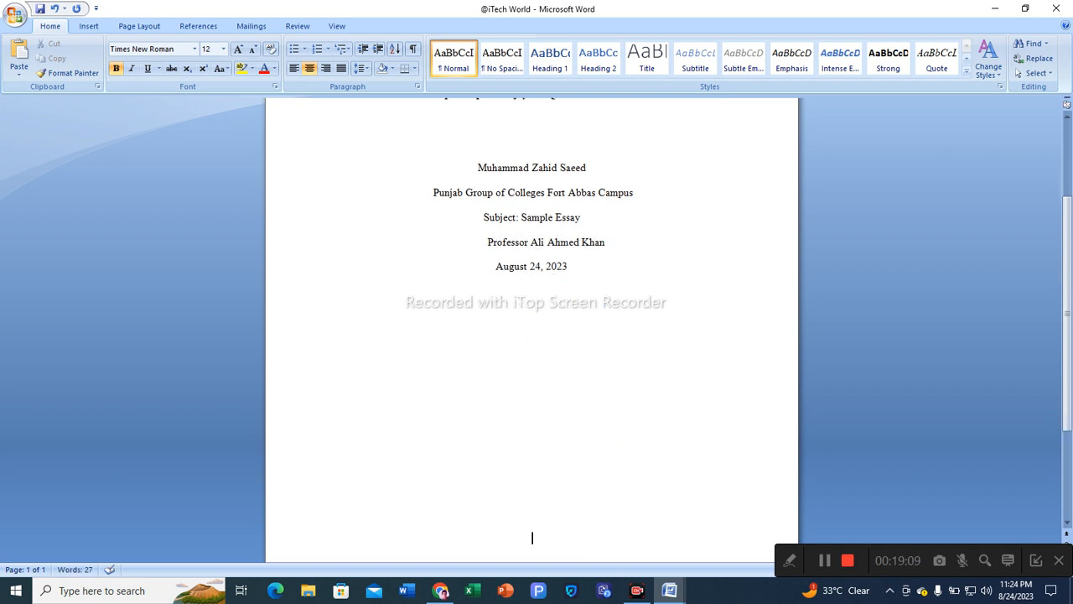
scroll(532, 537, "down", 1)
scroll(531, 538, "down", 3)
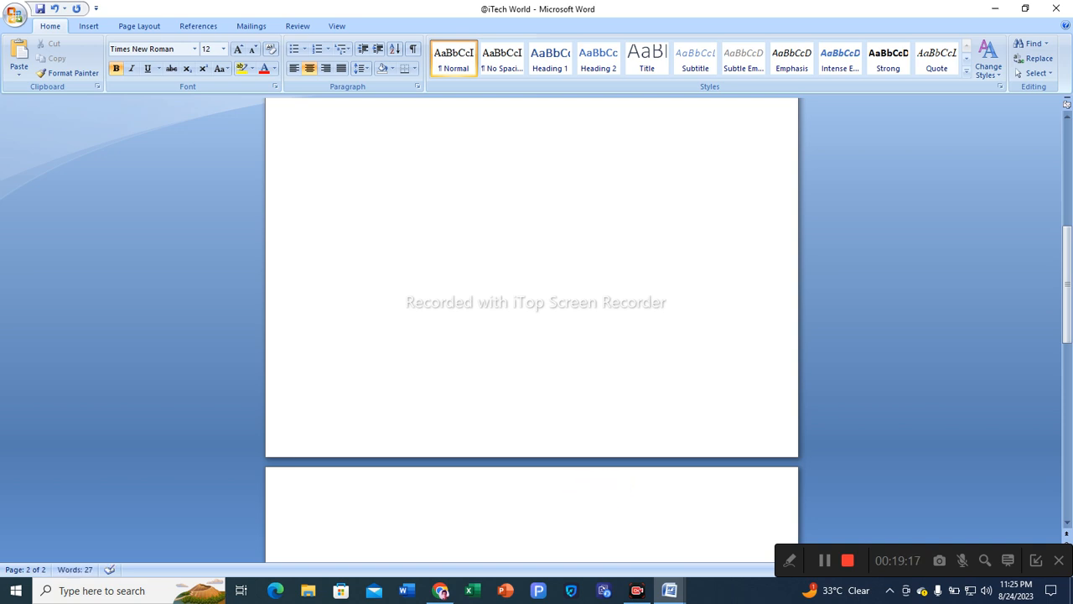
left_click(294, 68)
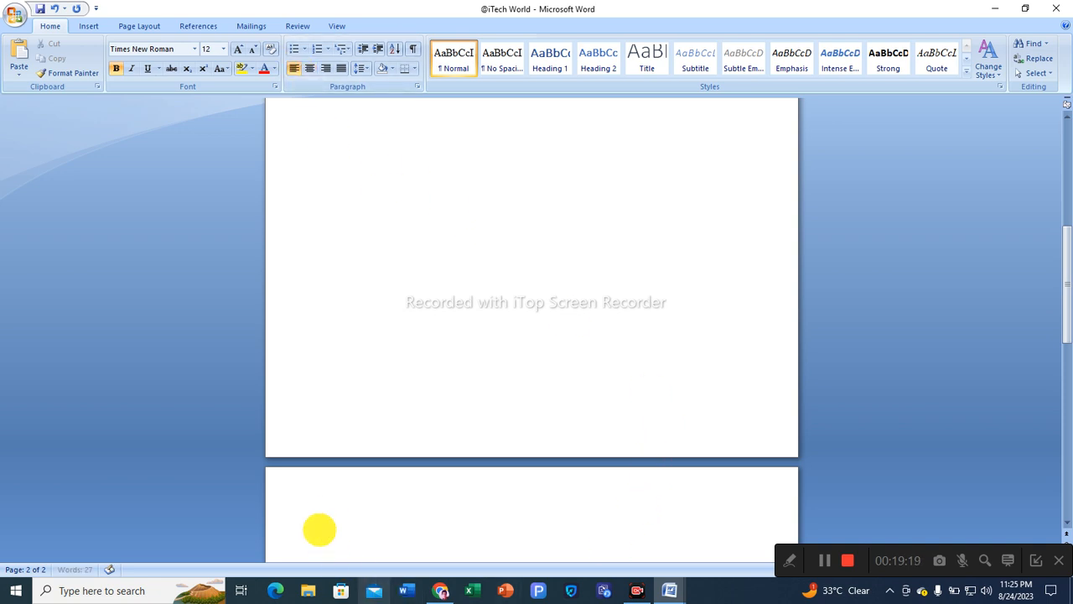
scroll(329, 537, "down", 1)
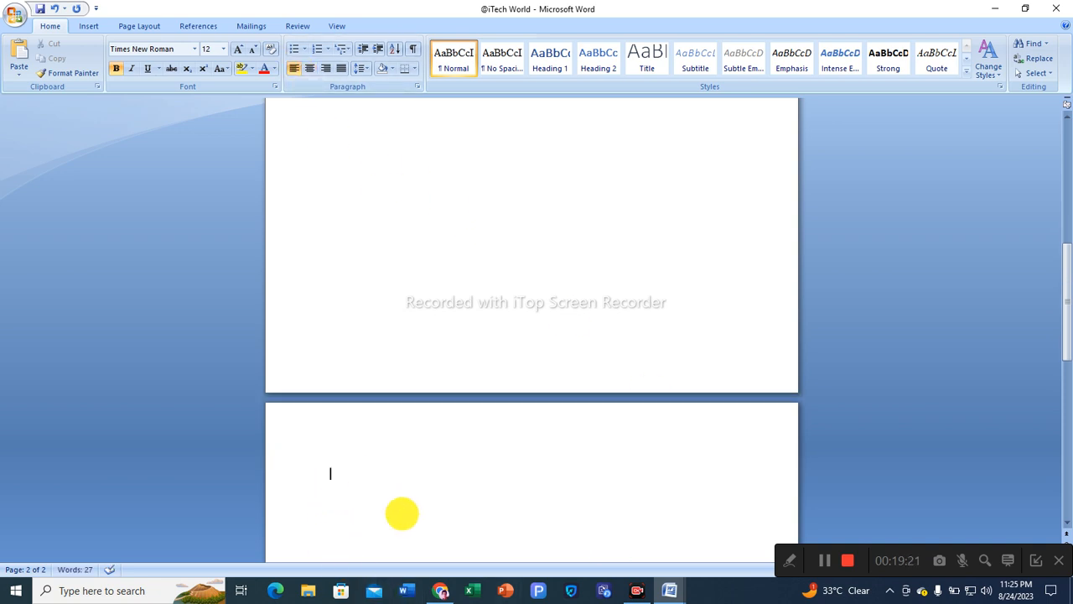
Open the second page's header and insert a top-of-page number in the Plain Number 3 style
scroll(438, 462, "up", 6)
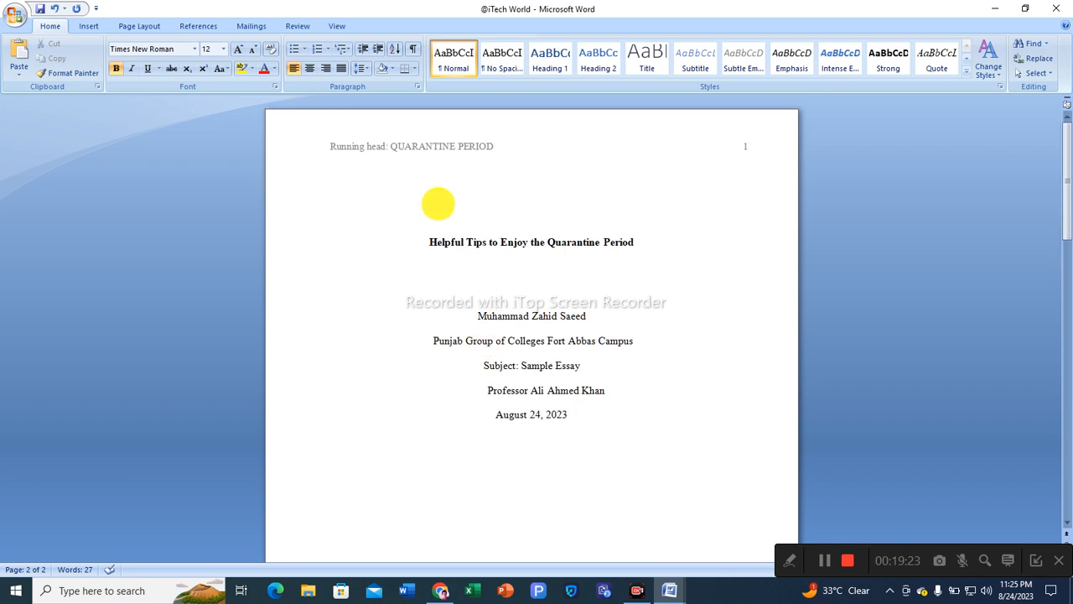
scroll(575, 349, "down", 7)
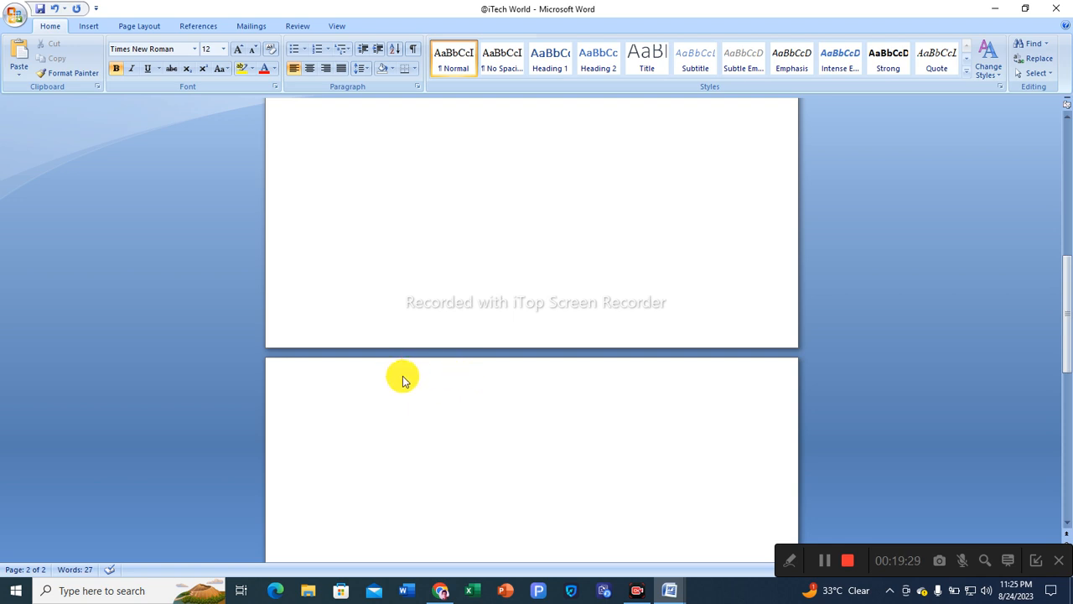
double_click(405, 379)
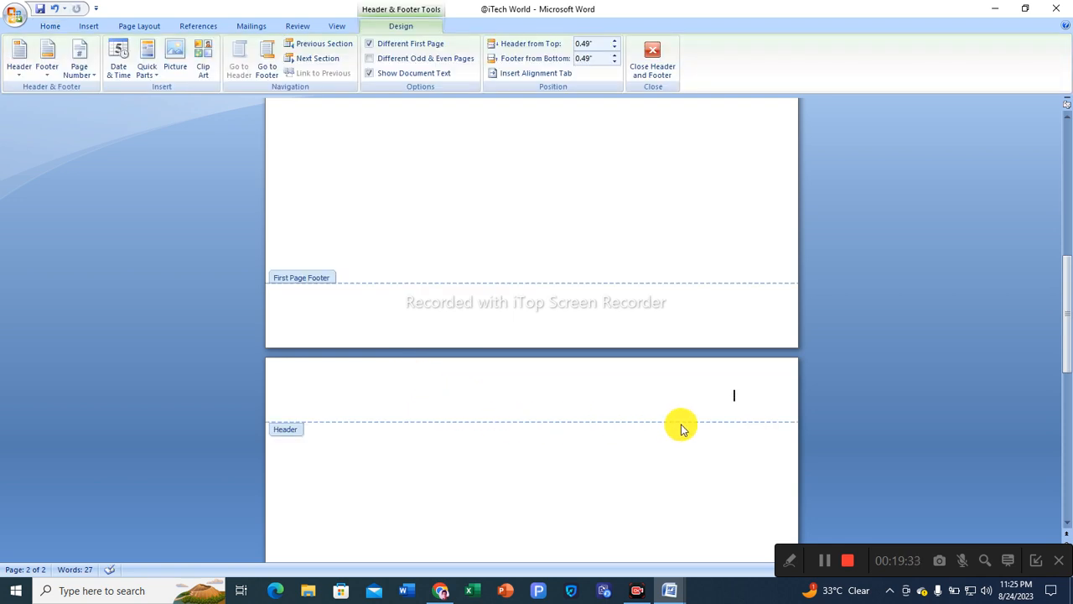
scroll(712, 410, "up", 3)
scroll(691, 427, "up", 9)
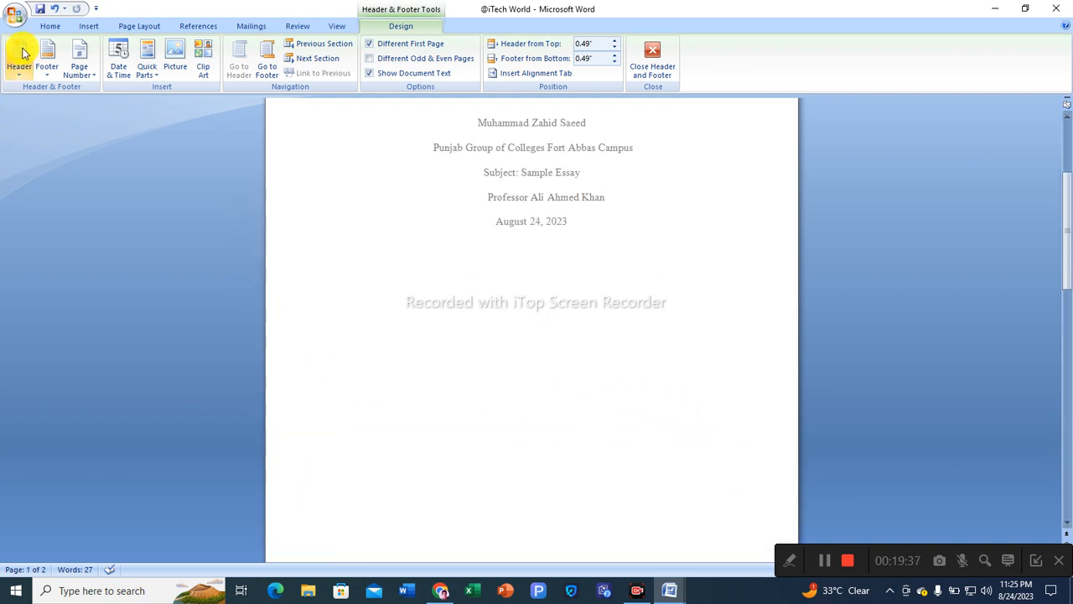
scroll(469, 427, "down", 8)
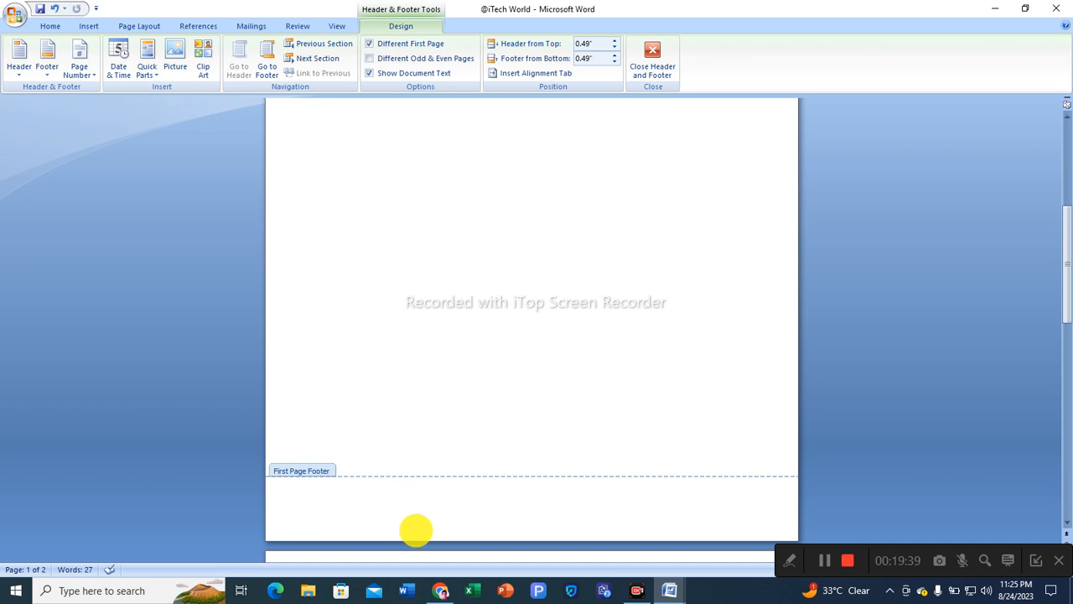
scroll(420, 520, "down", 5)
left_click(387, 417)
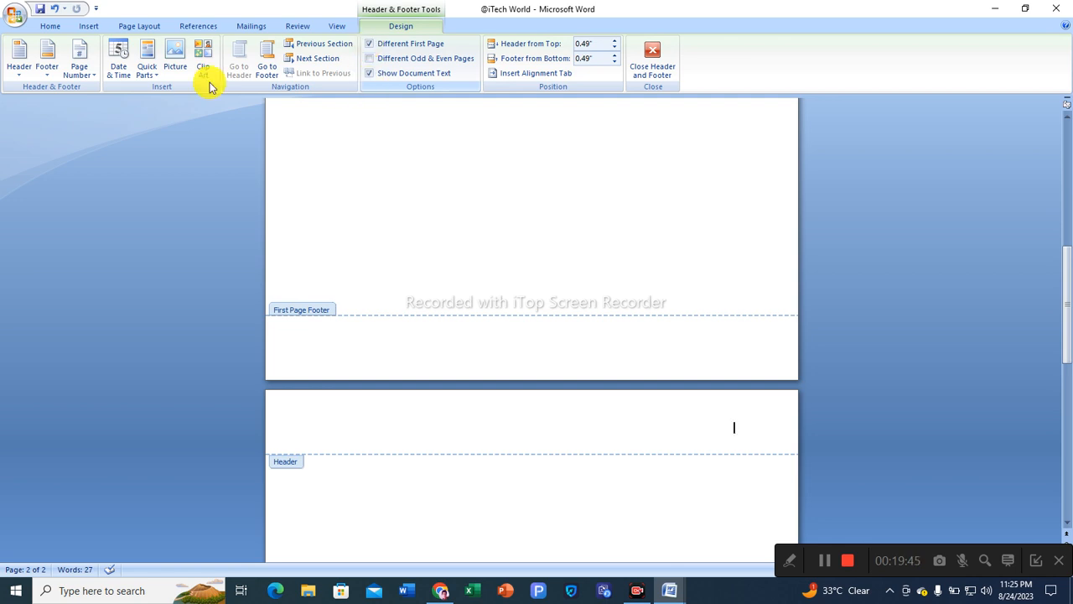
left_click(82, 70)
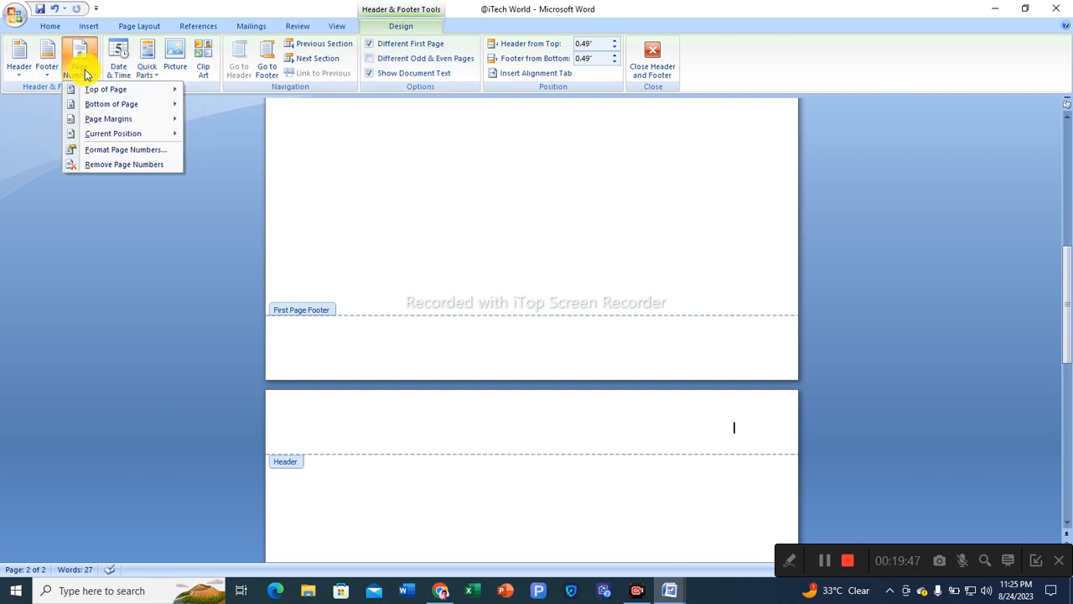
mouse_move(99, 89)
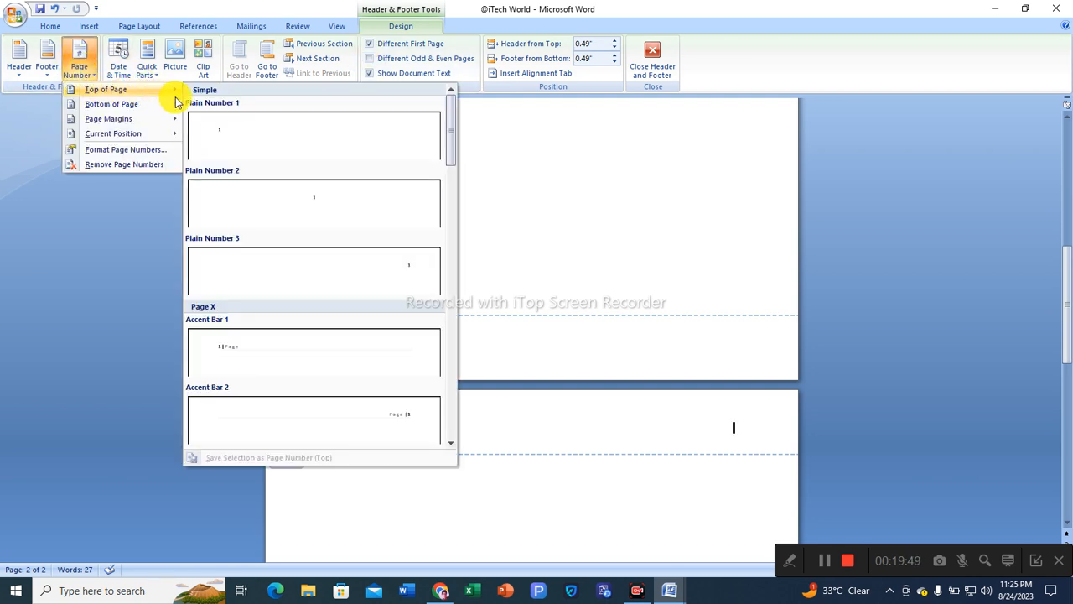
left_click(253, 287)
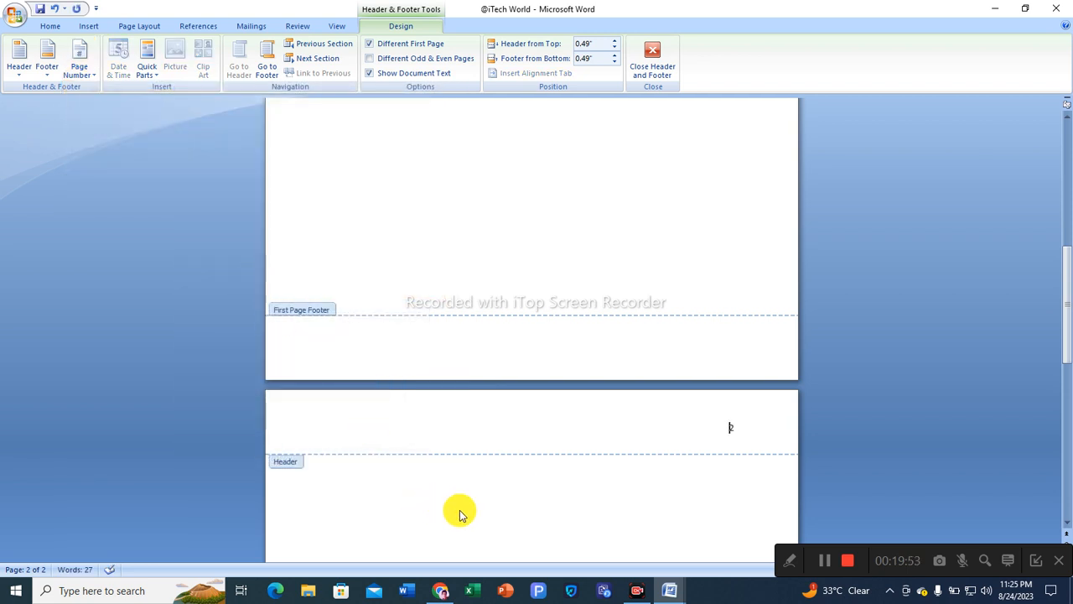
scroll(469, 503, "down", 2)
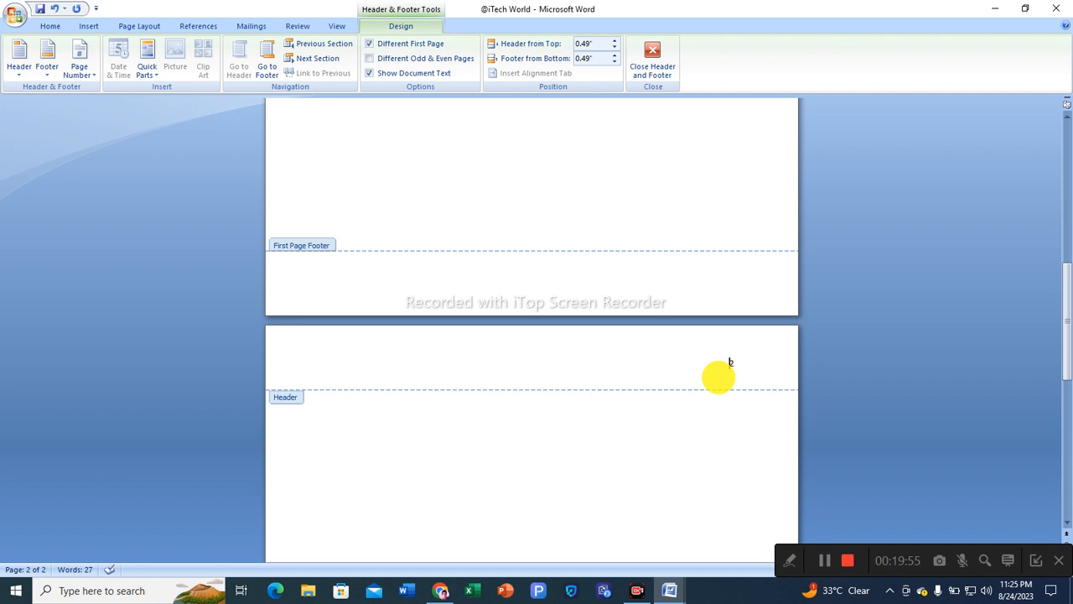
Compare the running head and page number in the first page's header with the second page's header
scroll(706, 314, "up", 15)
scroll(700, 378, "down", 3)
scroll(700, 379, "down", 5)
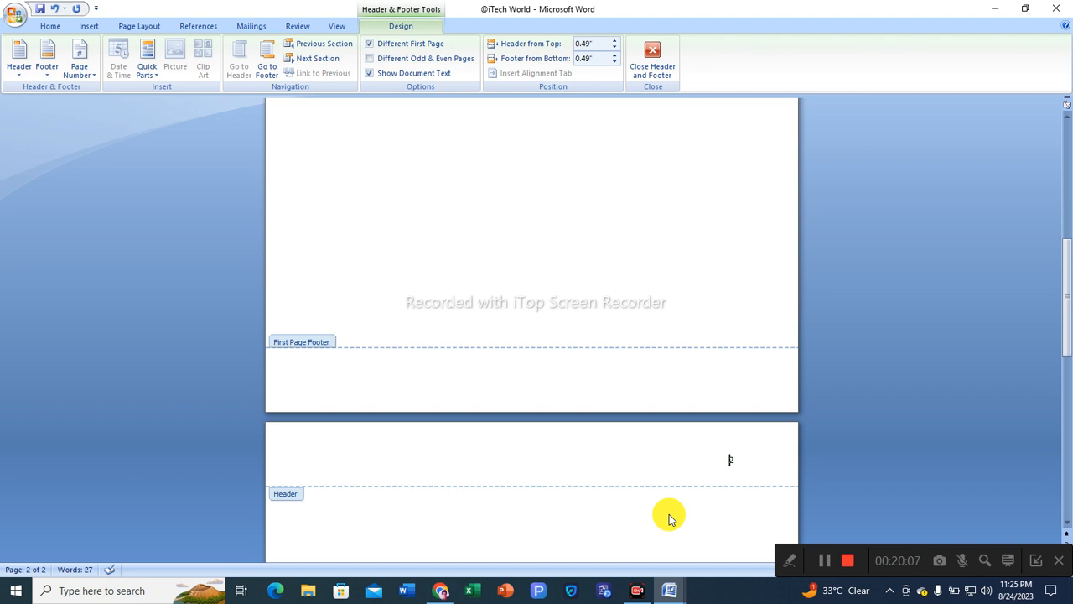
scroll(668, 518, "up", 8)
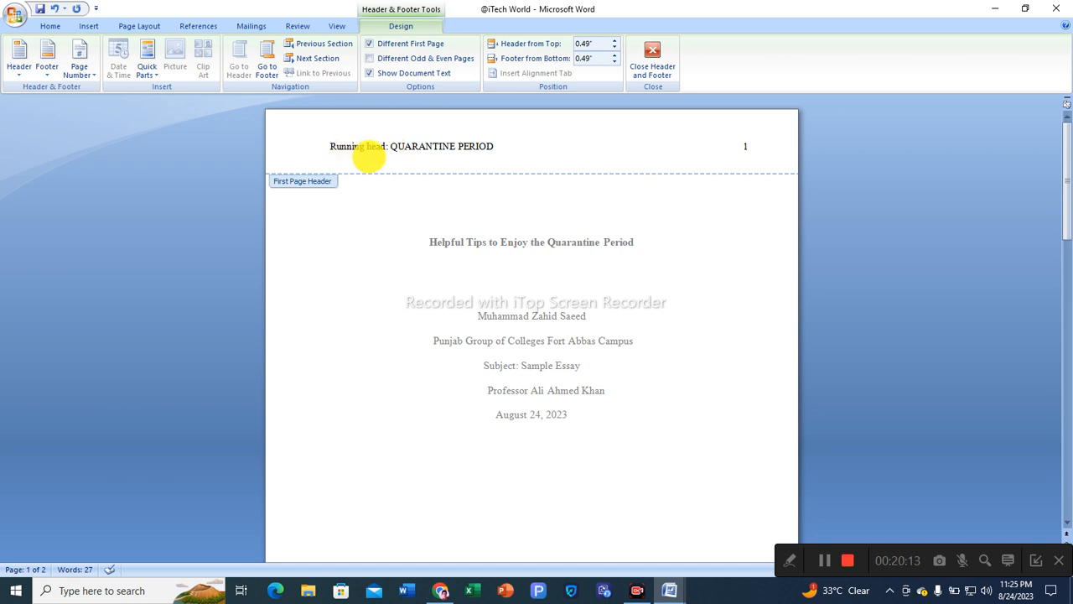
scroll(558, 541, "down", 2)
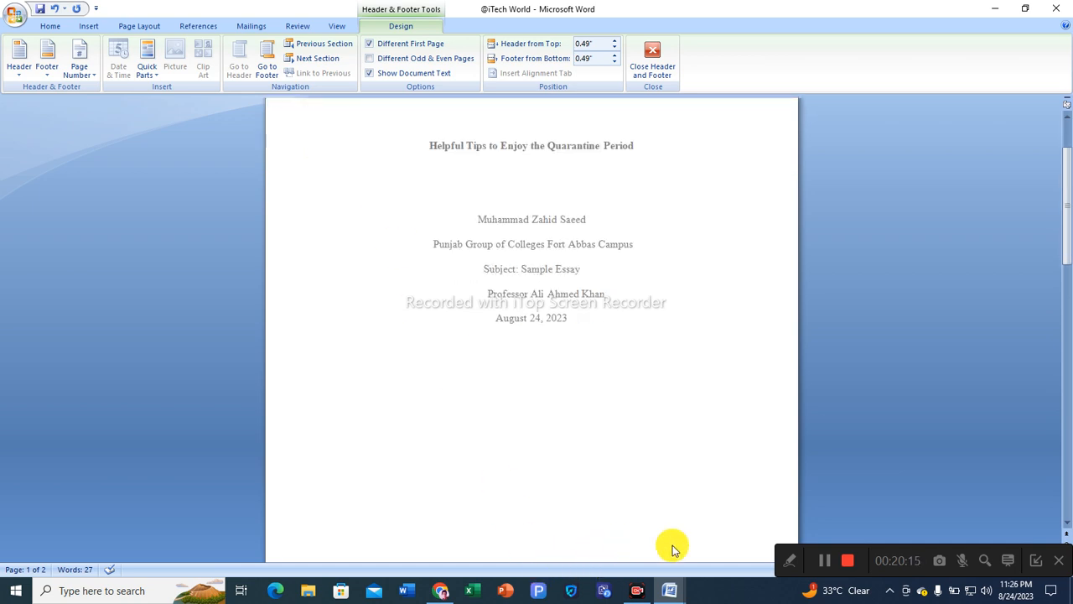
scroll(672, 546, "down", 6)
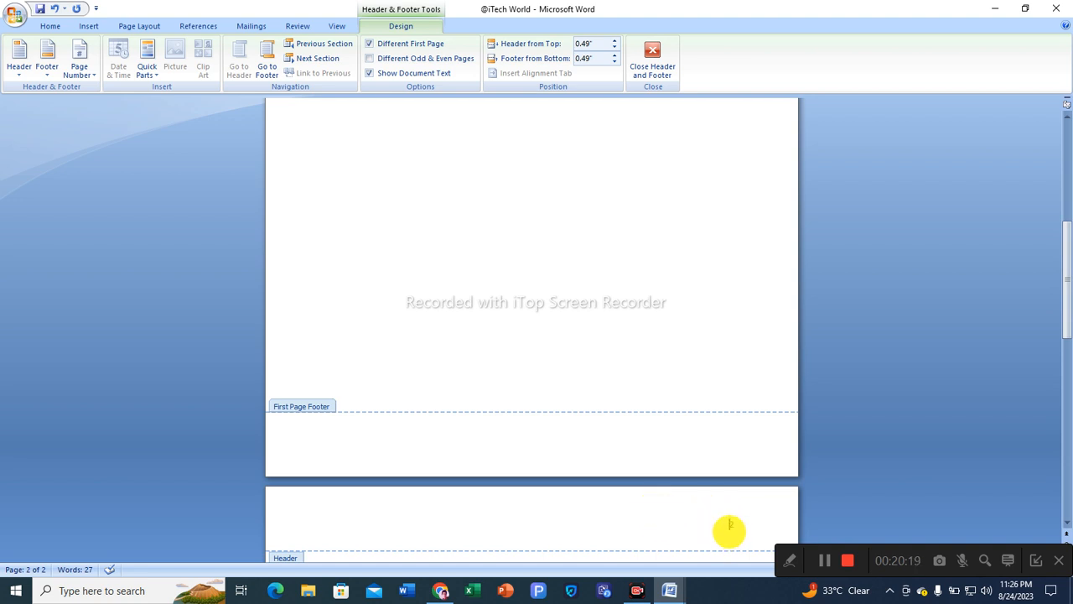
scroll(378, 287, "up", 8)
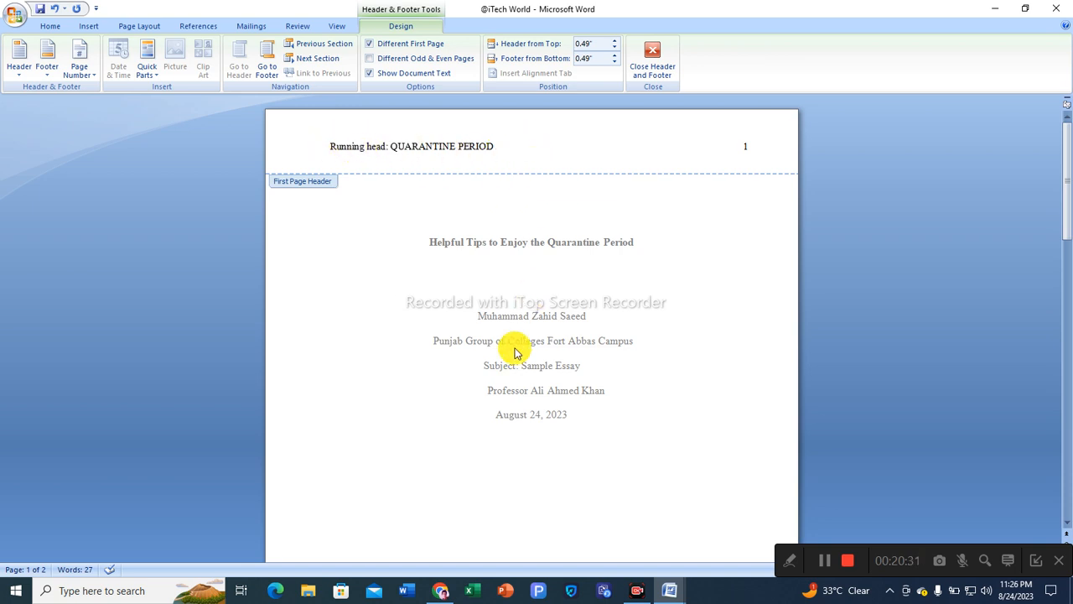
scroll(512, 350, "down", 8)
left_click(635, 482)
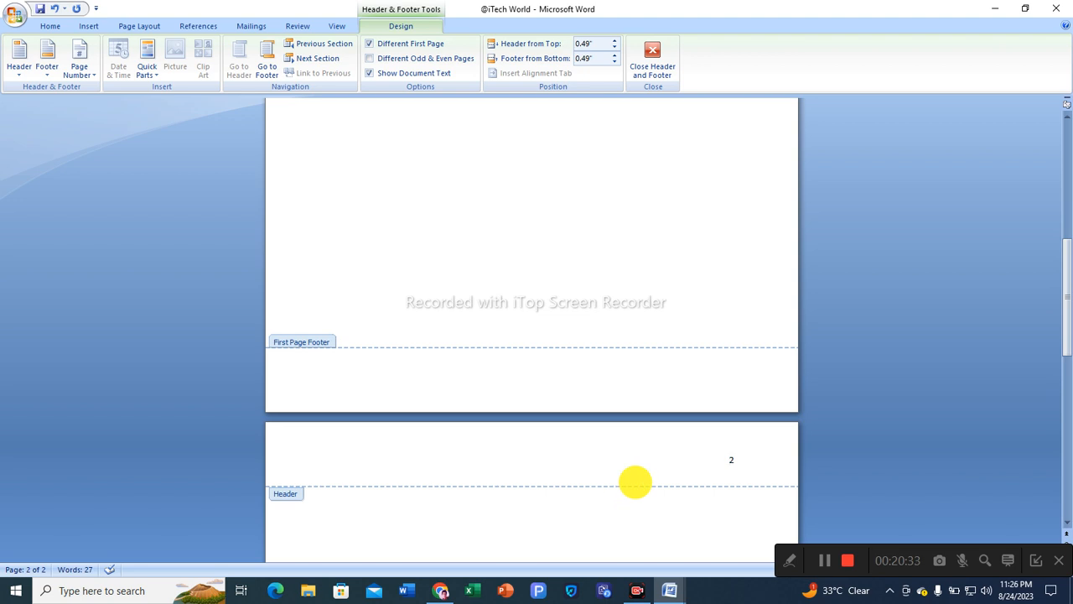
scroll(636, 482, "up", 2)
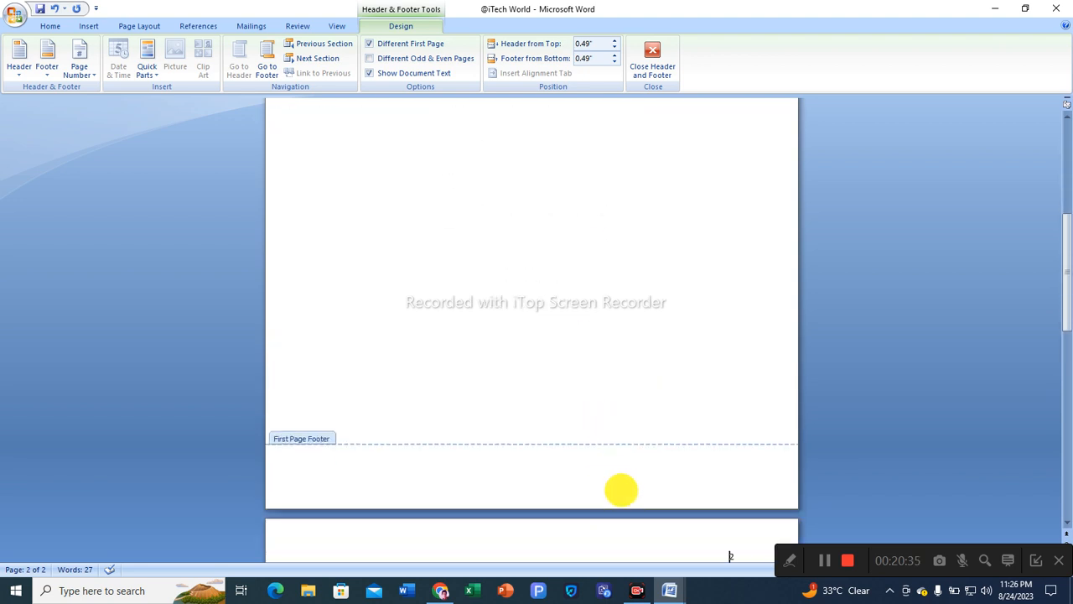
scroll(620, 486, "down", 3)
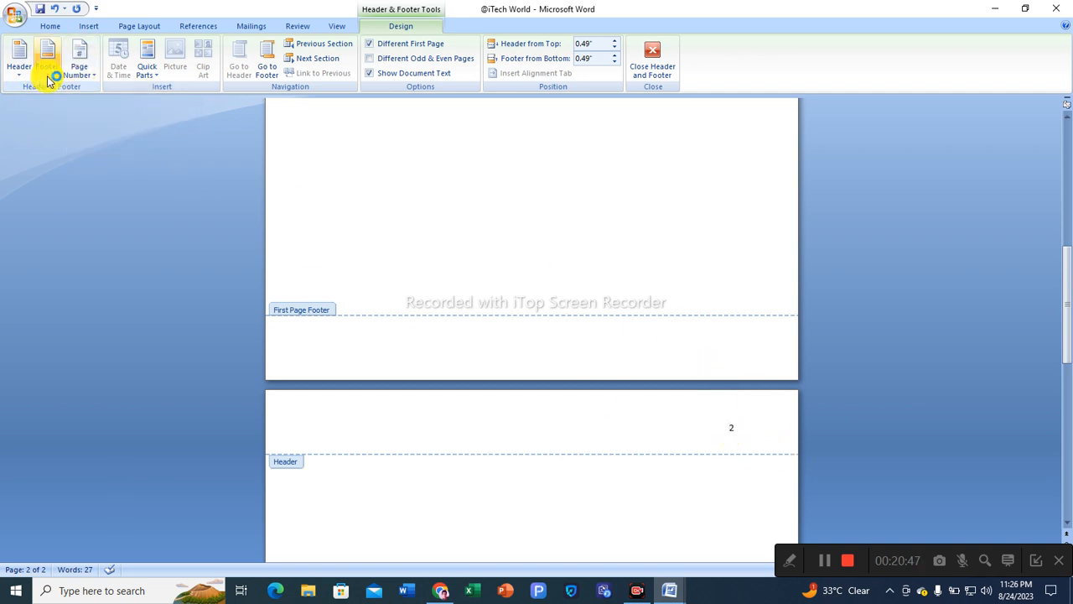
Reapply the Plain Number 3 top-of-page number to the second page's header and review both pages' headers
left_click(88, 73)
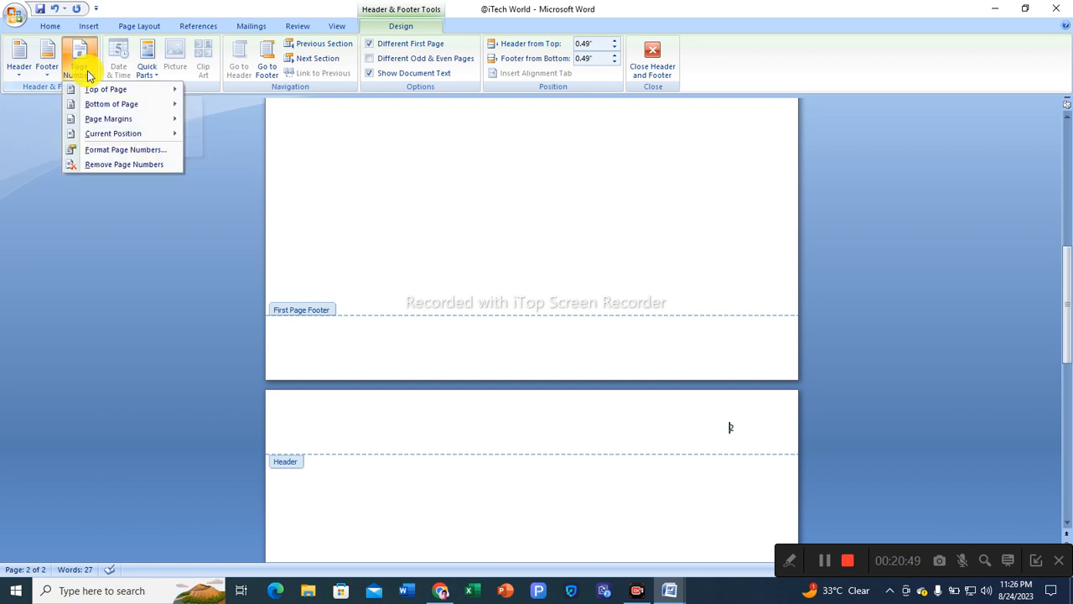
mouse_move(89, 91)
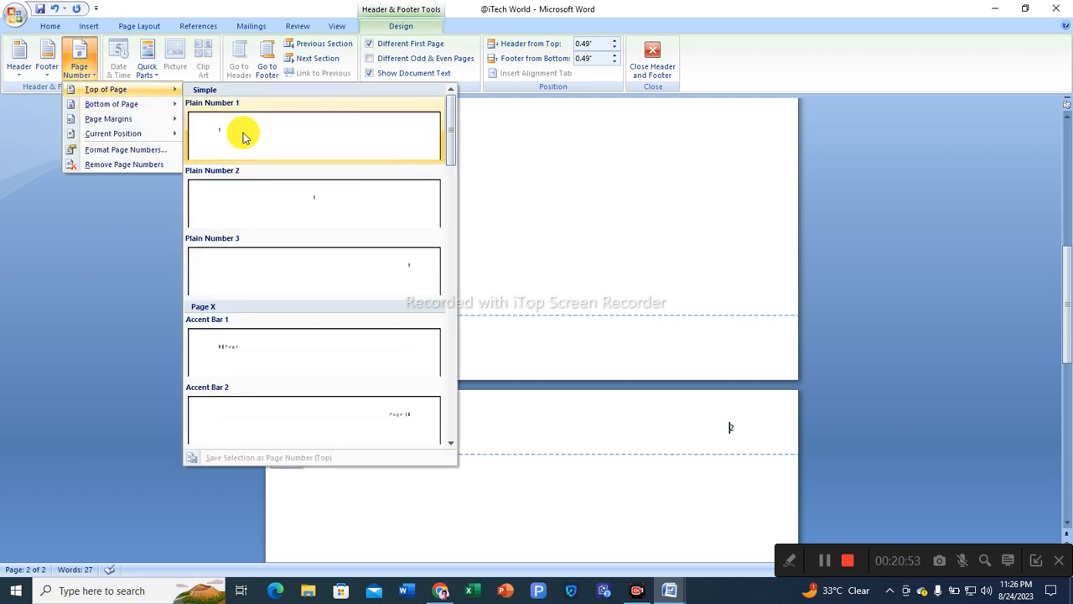
left_click(241, 267)
scroll(696, 442, "up", 8)
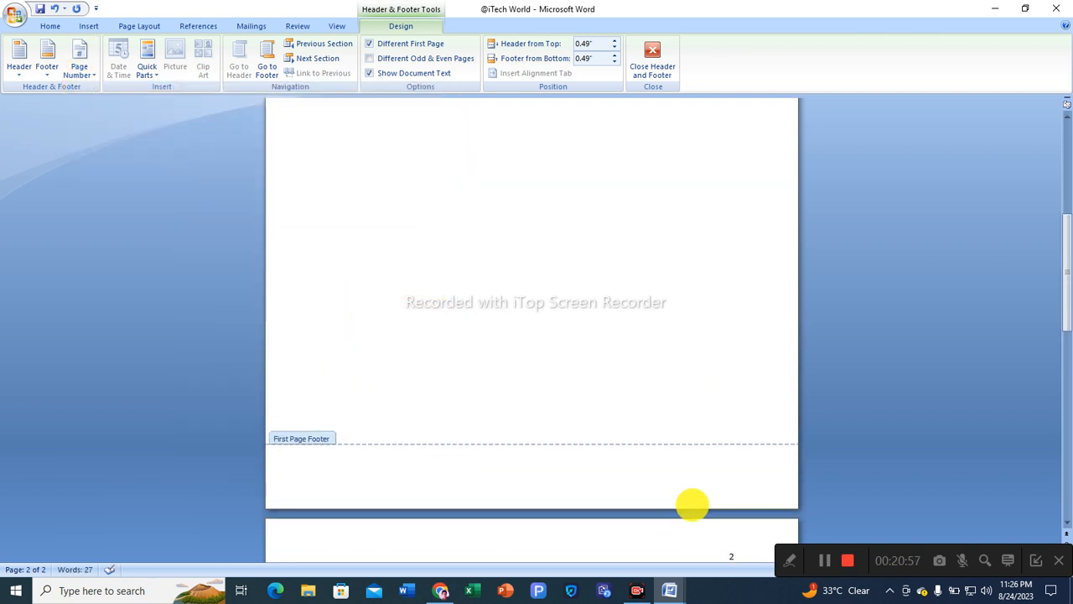
scroll(696, 453, "down", 4)
scroll(695, 470, "down", 8)
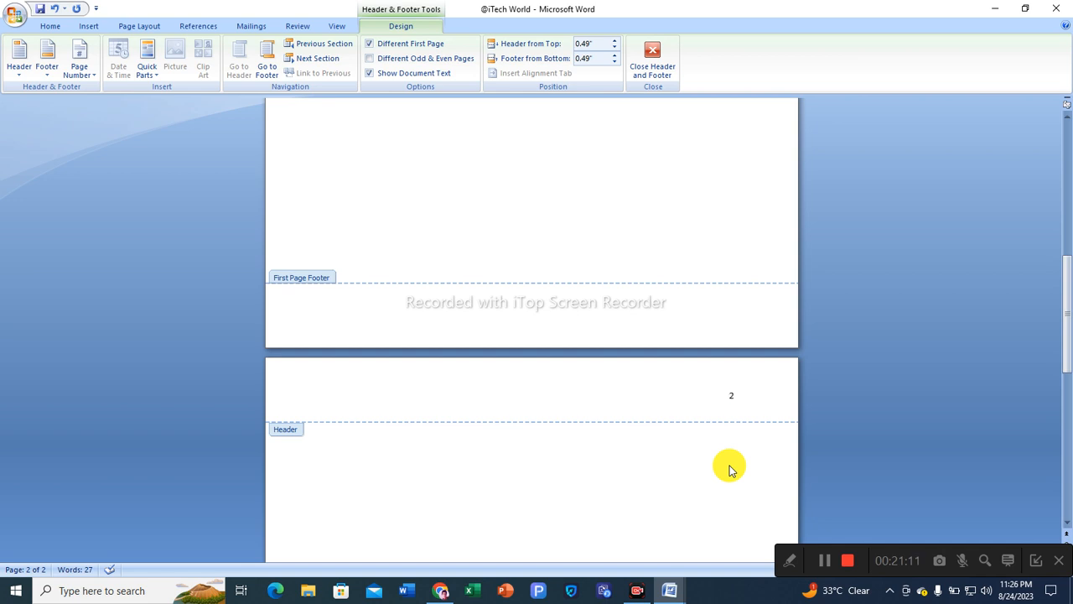
Add "QUARANTINE PERIOD" before the second page's header number, with the text at the left margin and the number at the right
type("QUARANTINE P")
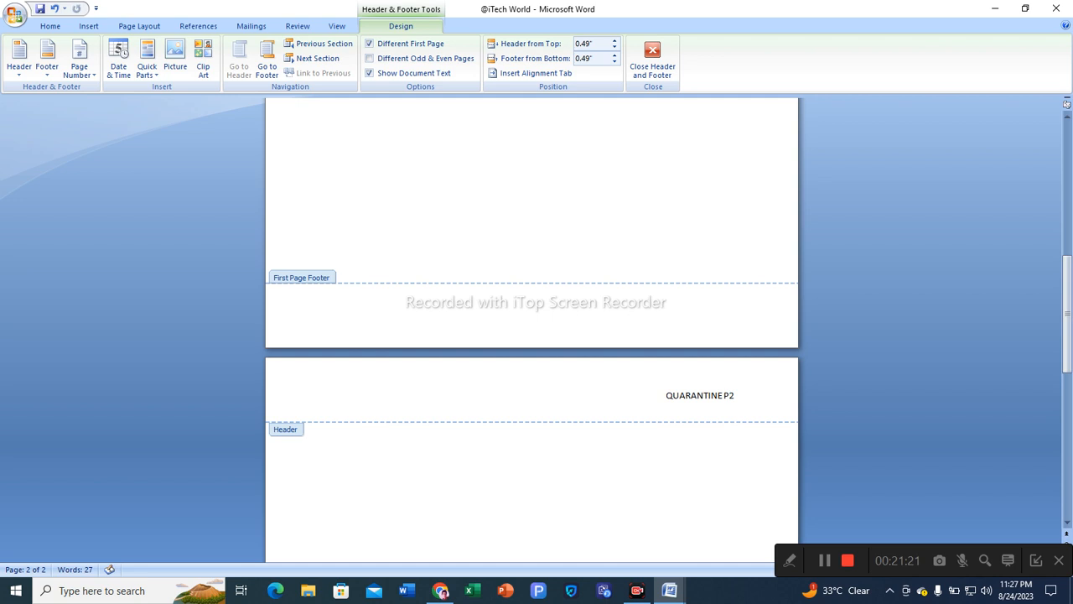
type("2")
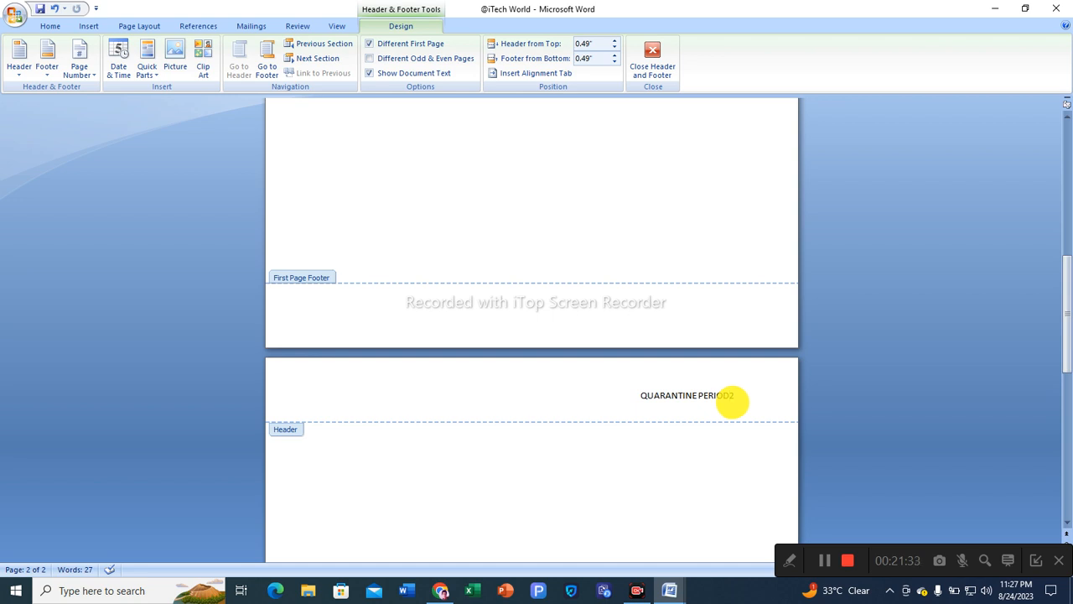
key("Left")
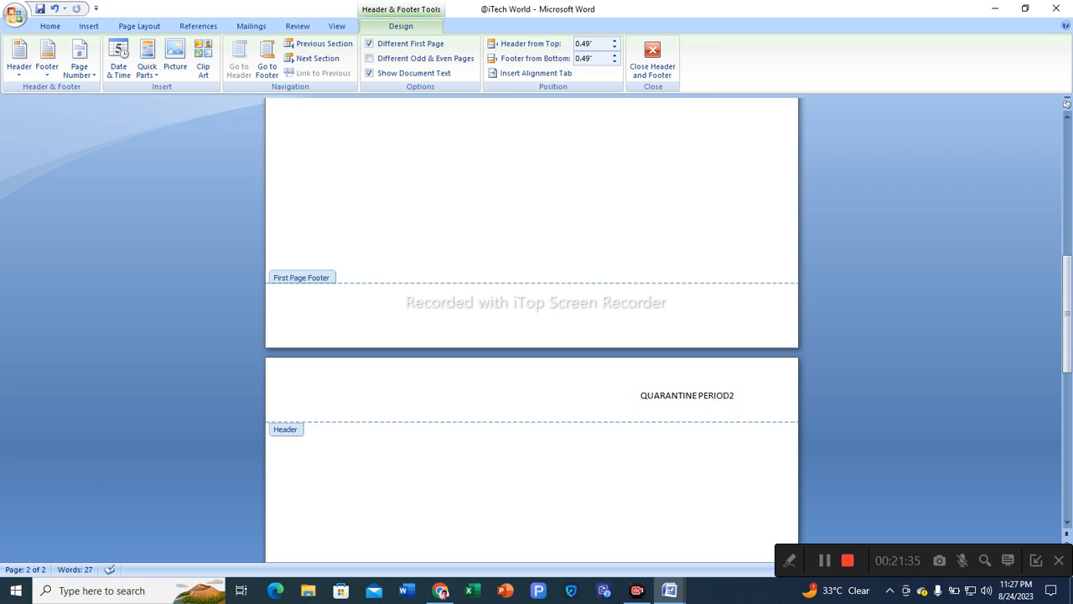
key("Tab")
key("ctrl+l")
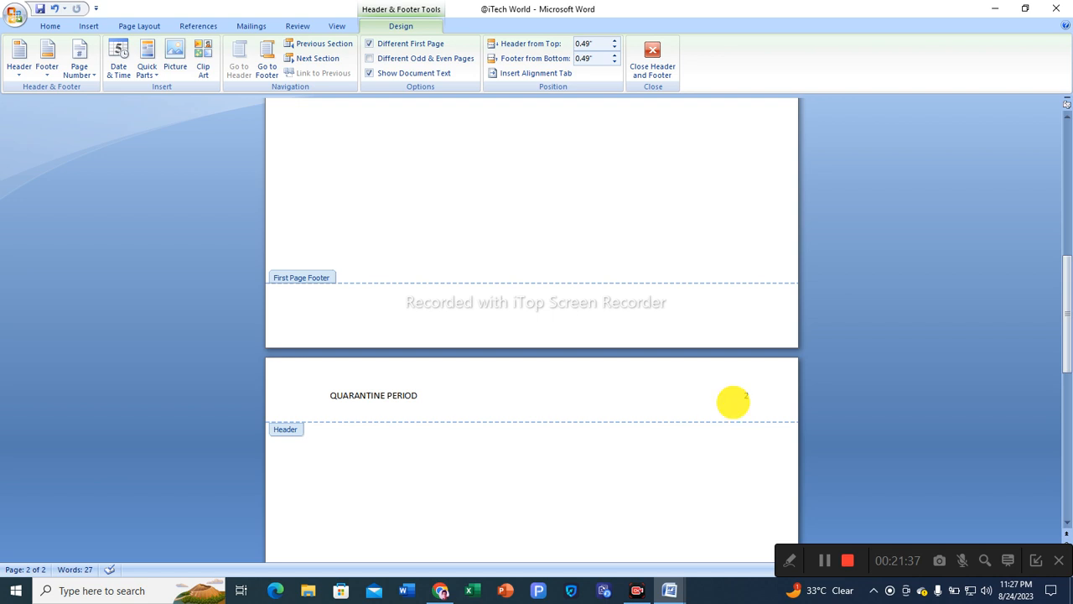
scroll(582, 521, "up", 1)
scroll(579, 517, "down", 2)
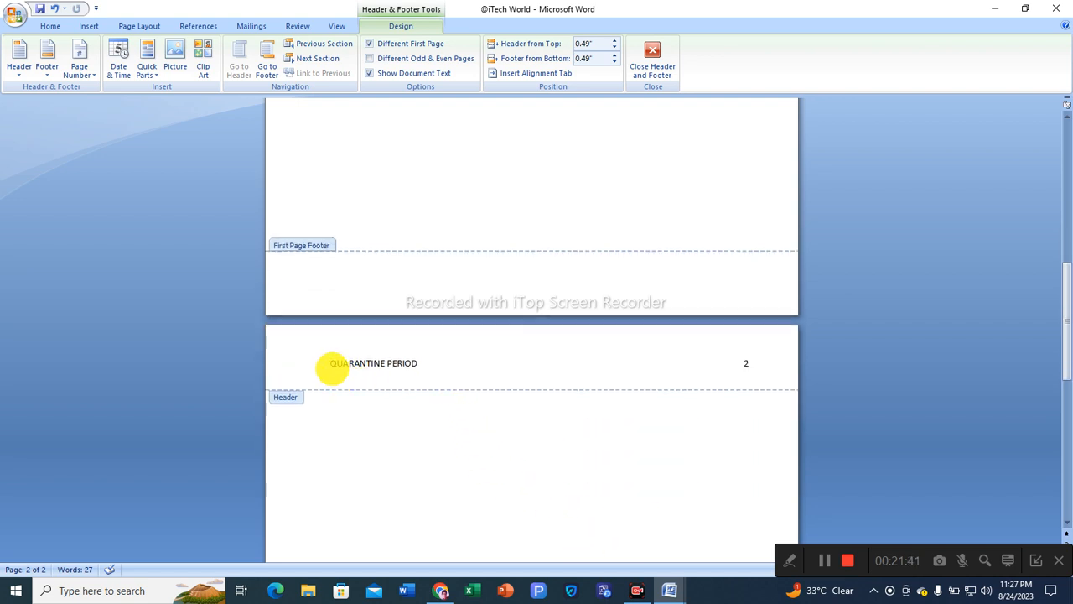
Set the font of the second page's whole header line, including the page number, to Times New Roman
left_click_drag(329, 363, 752, 363)
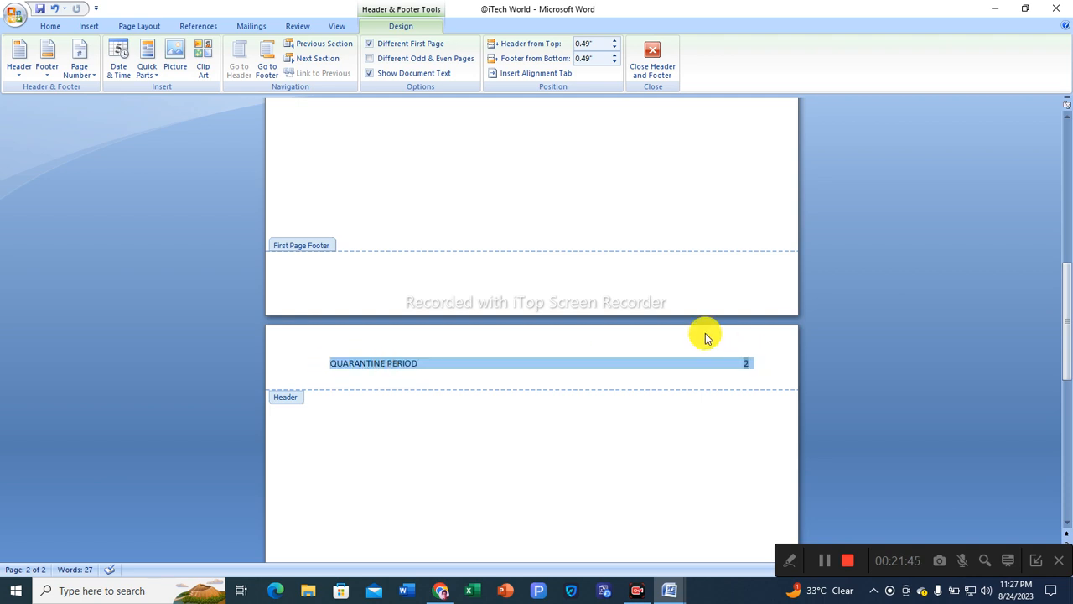
left_click(46, 25)
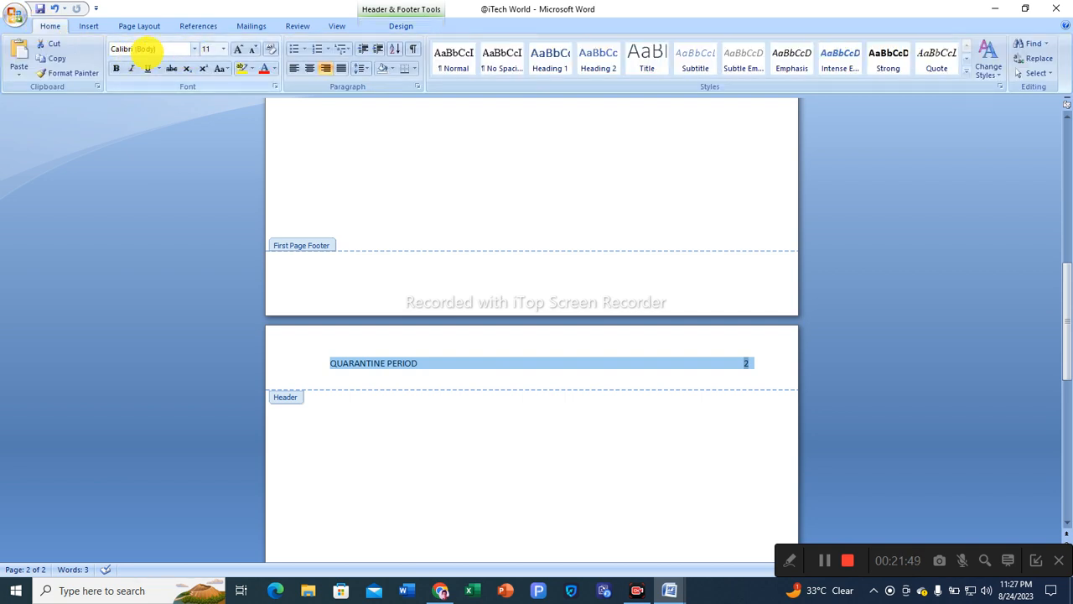
left_click(194, 52)
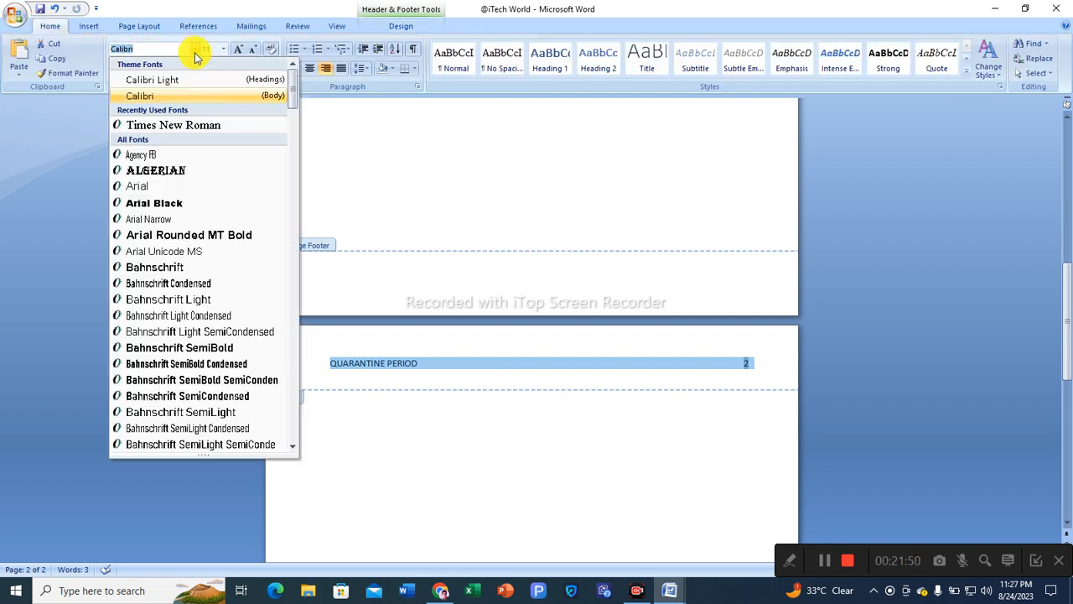
left_click(186, 126)
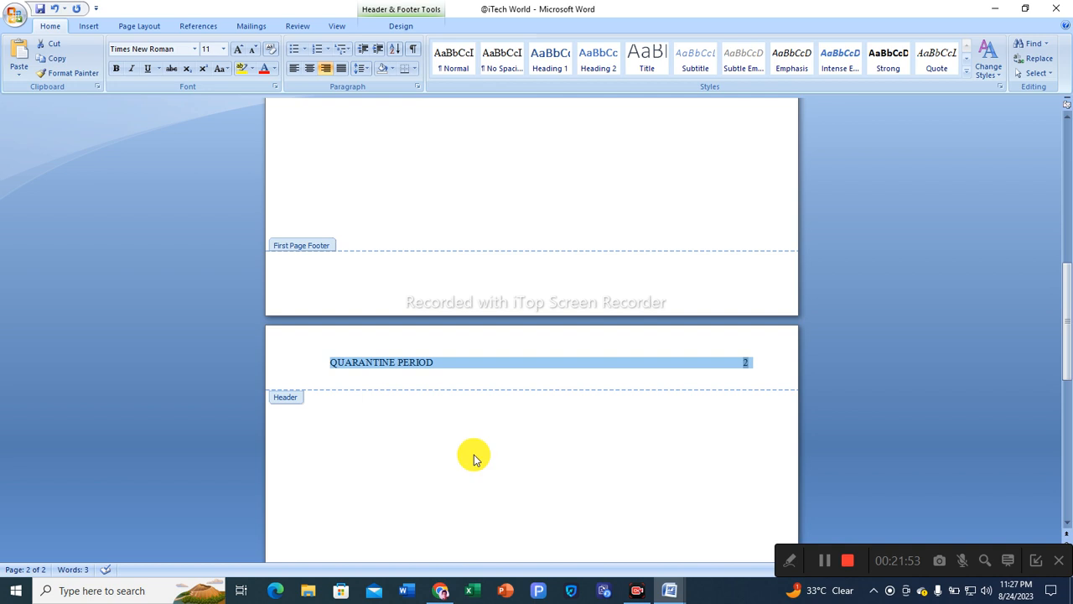
Set the second page's whole header line to font size 12 and return to the body text
left_click(193, 50)
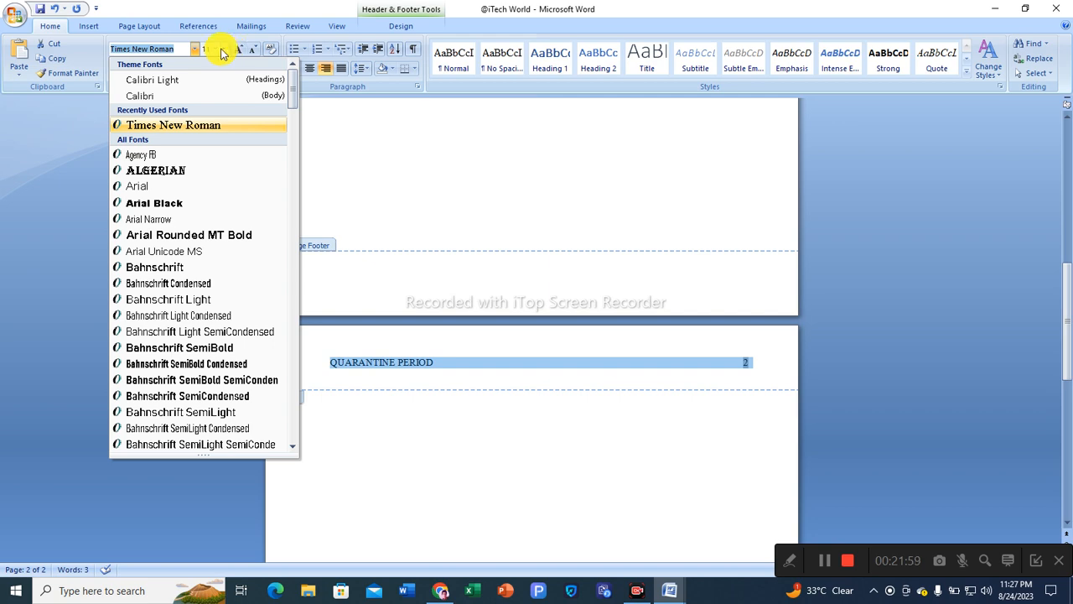
left_click(223, 49)
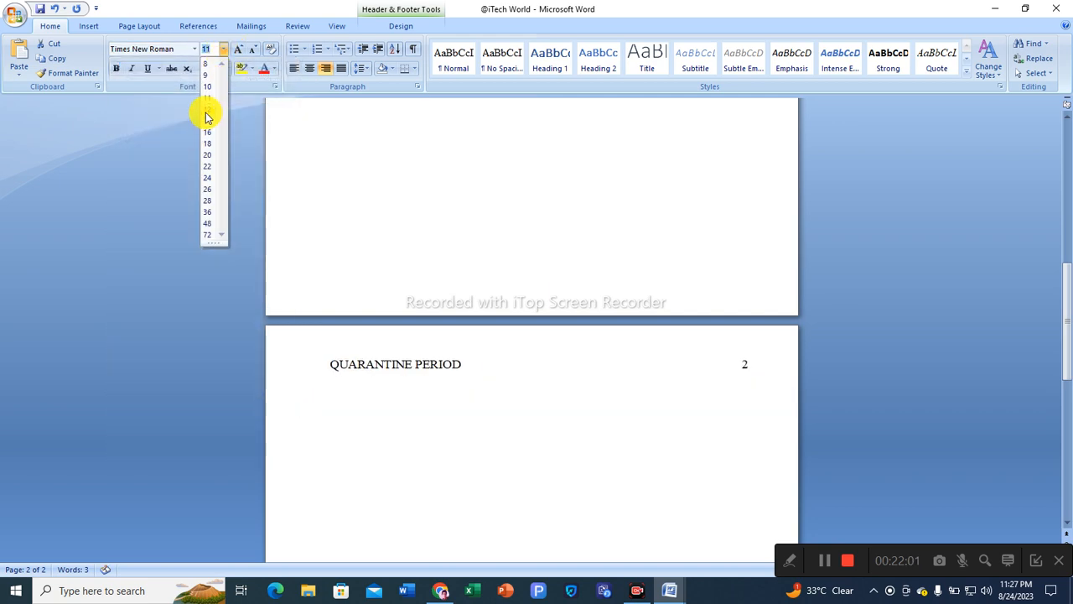
left_click(208, 112)
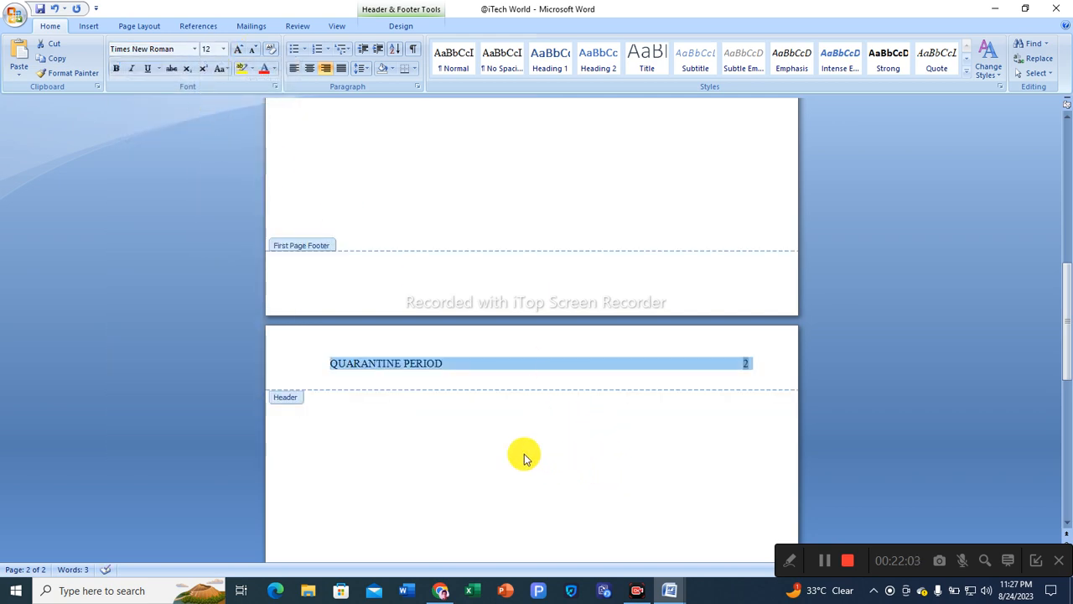
scroll(503, 447, "down", 1)
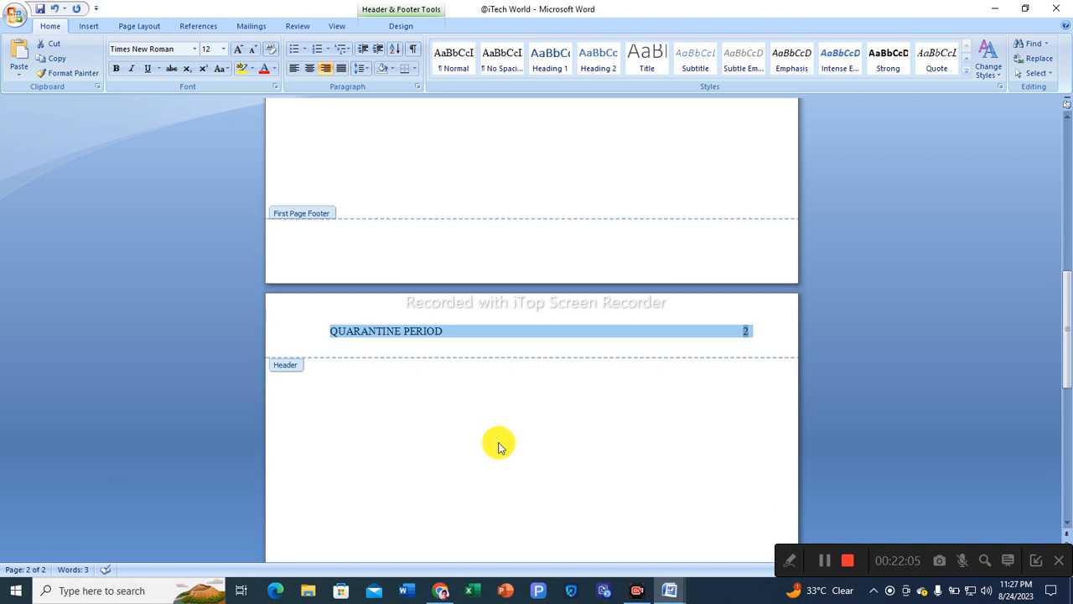
double_click(442, 422)
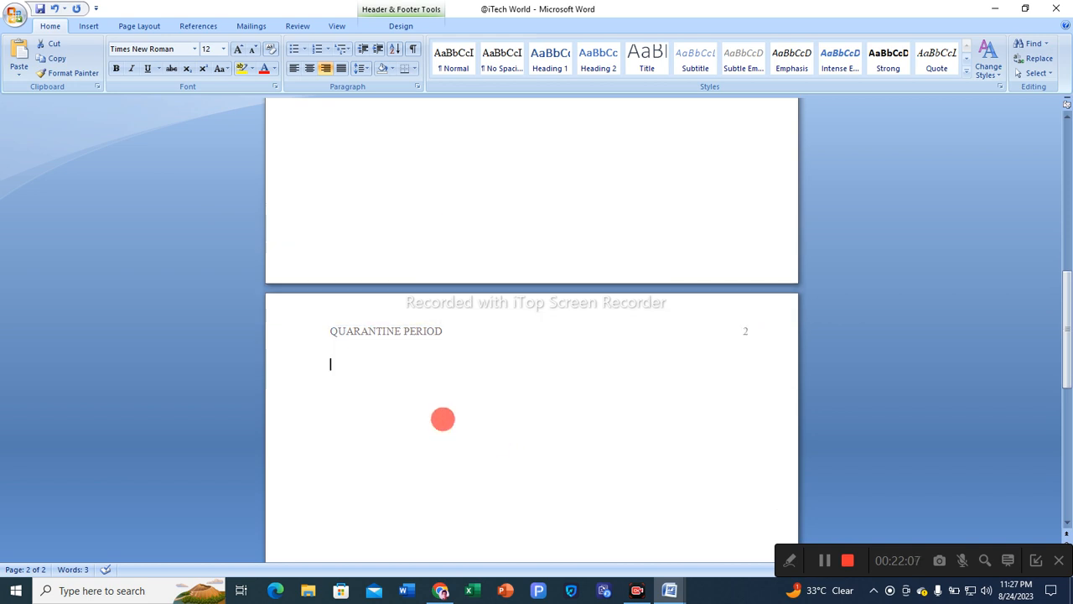
Compare the title page's running head and page number with those on the second page
scroll(473, 404, "up", 3)
scroll(473, 403, "up", 9)
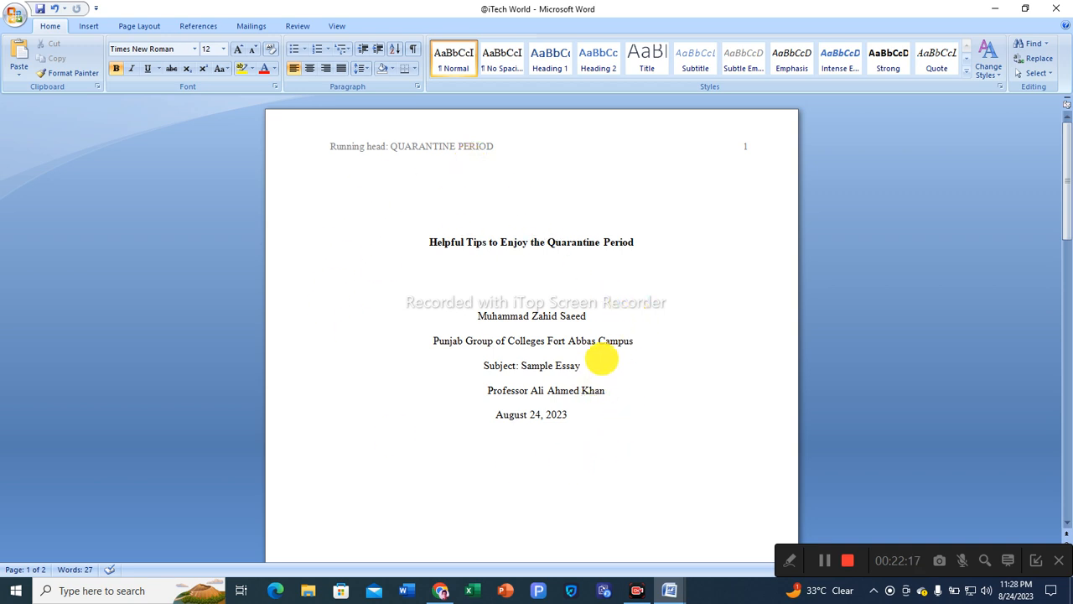
scroll(595, 364, "down", 5)
scroll(609, 383, "up", 5)
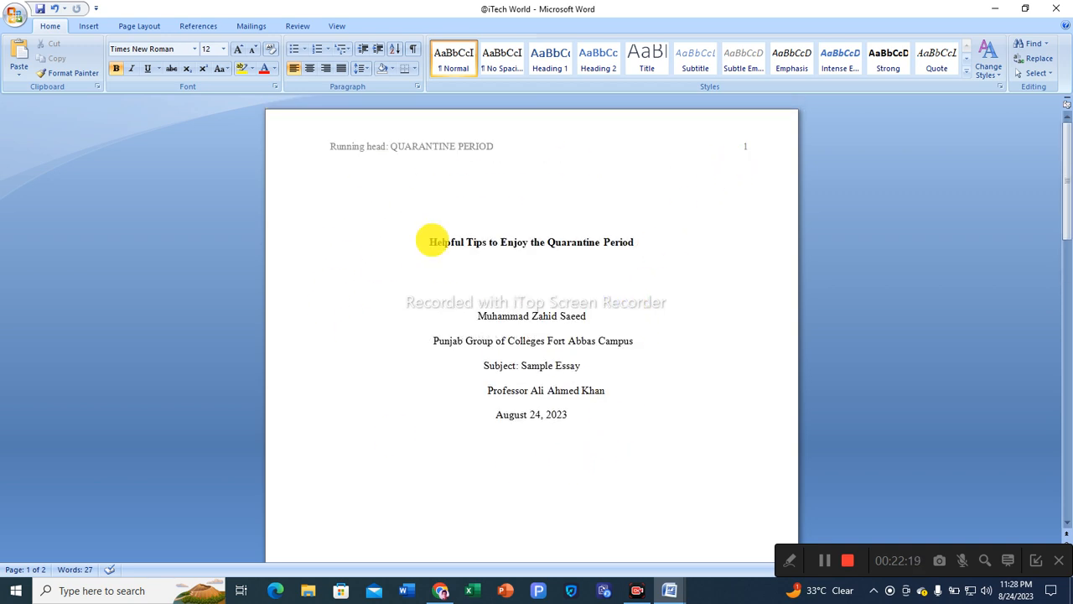
scroll(573, 448, "down", 7)
scroll(754, 461, "down", 2)
left_click(412, 446)
scroll(507, 465, "down", 2)
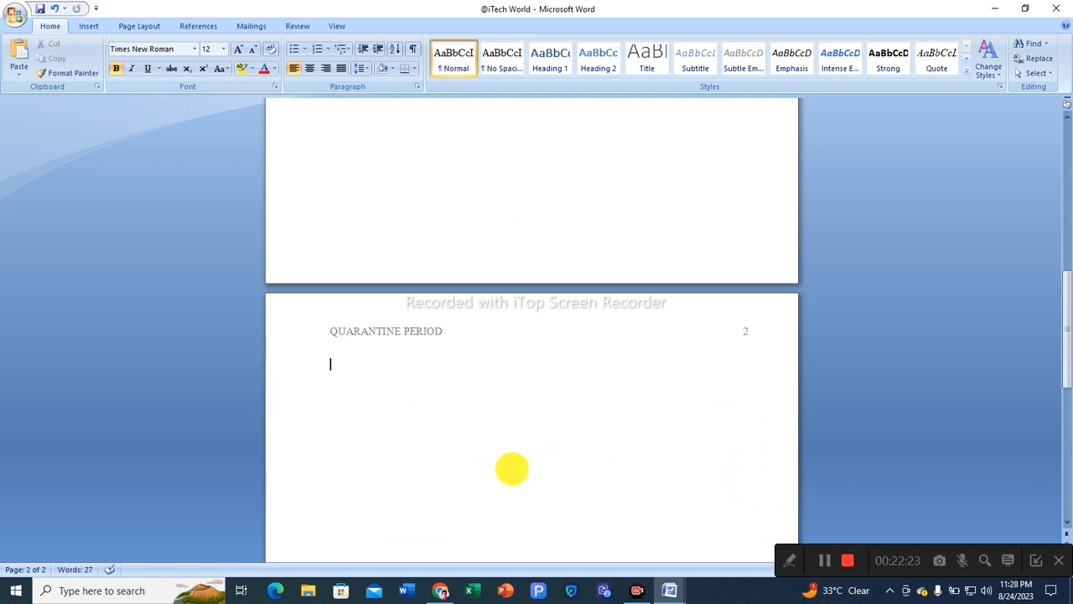
scroll(509, 467, "down", 1)
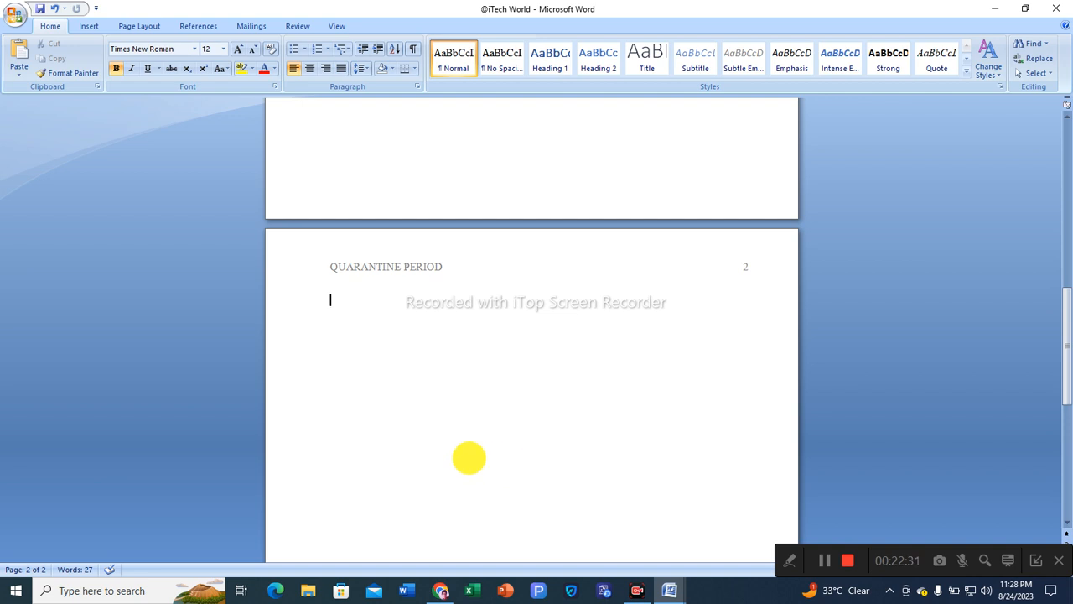
scroll(431, 386, "down", 2)
scroll(431, 388, "down", 3)
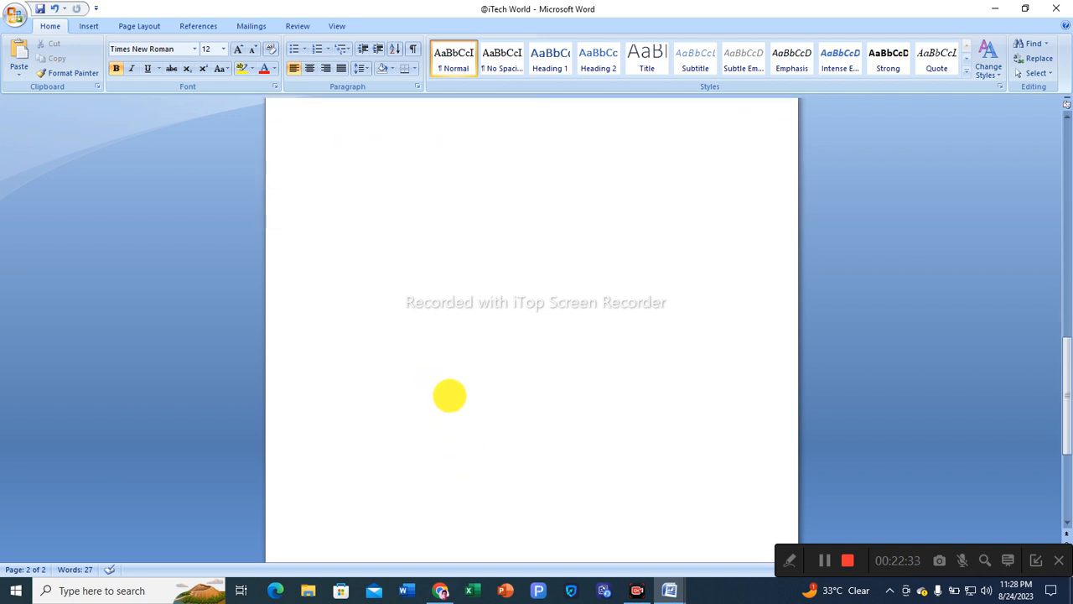
scroll(457, 373, "up", 10)
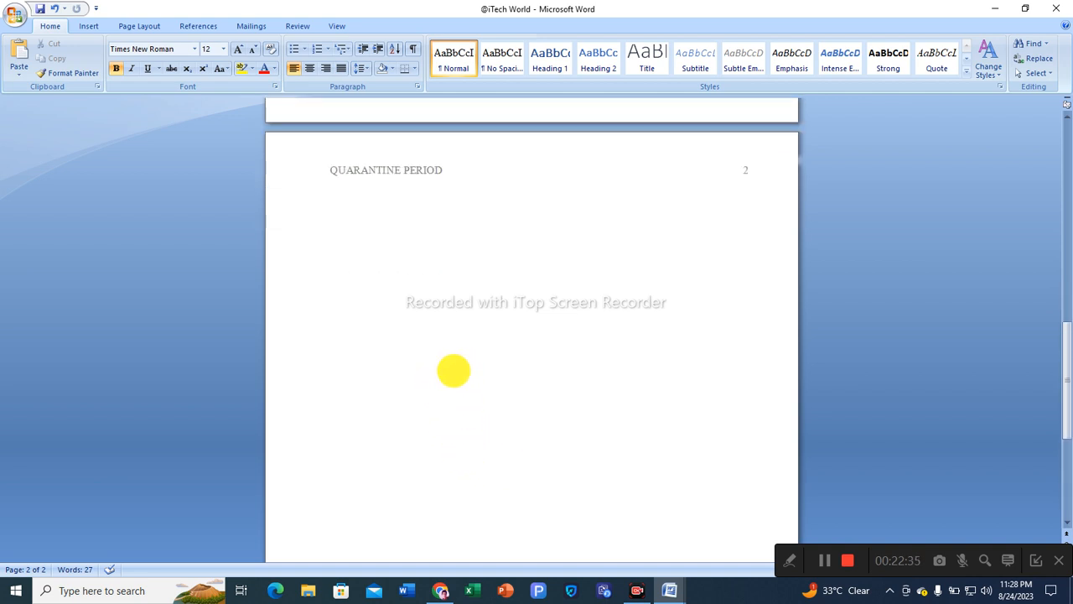
scroll(407, 204, "up", 4)
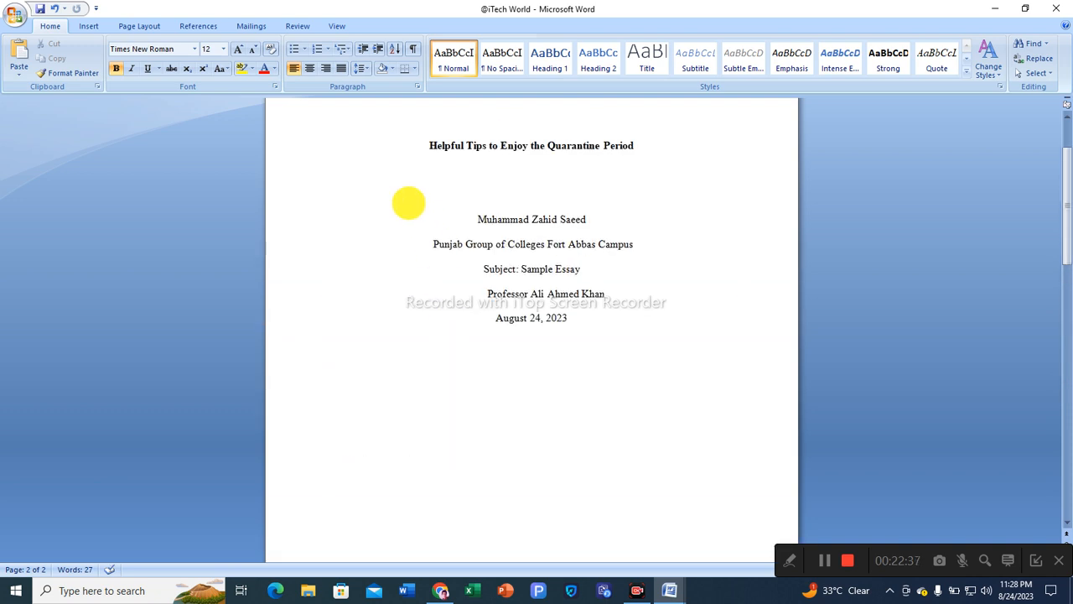
scroll(428, 371, "down", 8)
scroll(424, 394, "up", 12)
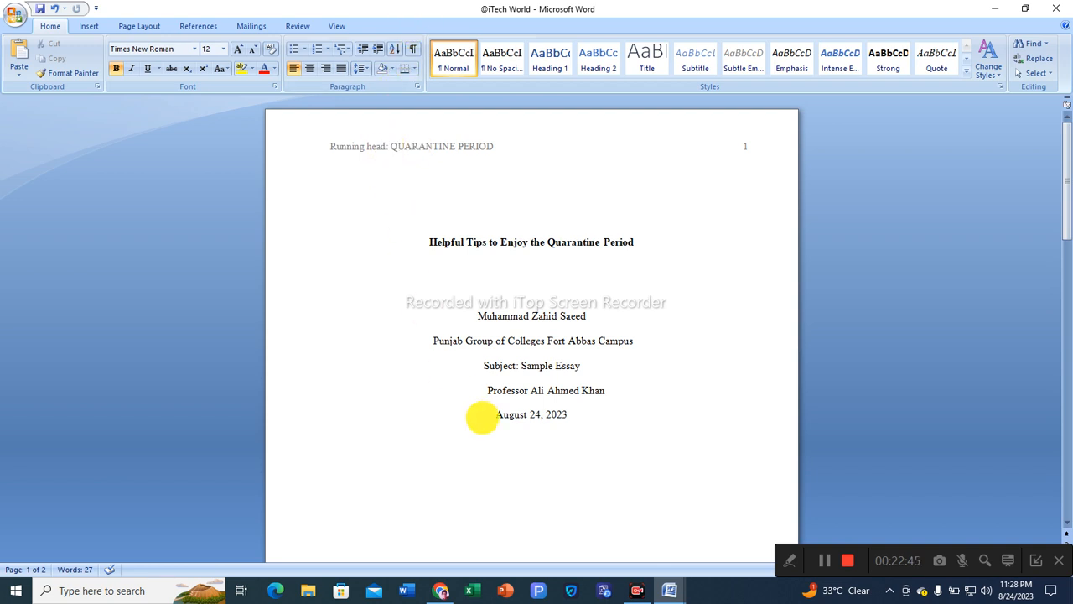
scroll(475, 423, "down", 4)
scroll(469, 435, "down", 9)
scroll(444, 378, "up", 12)
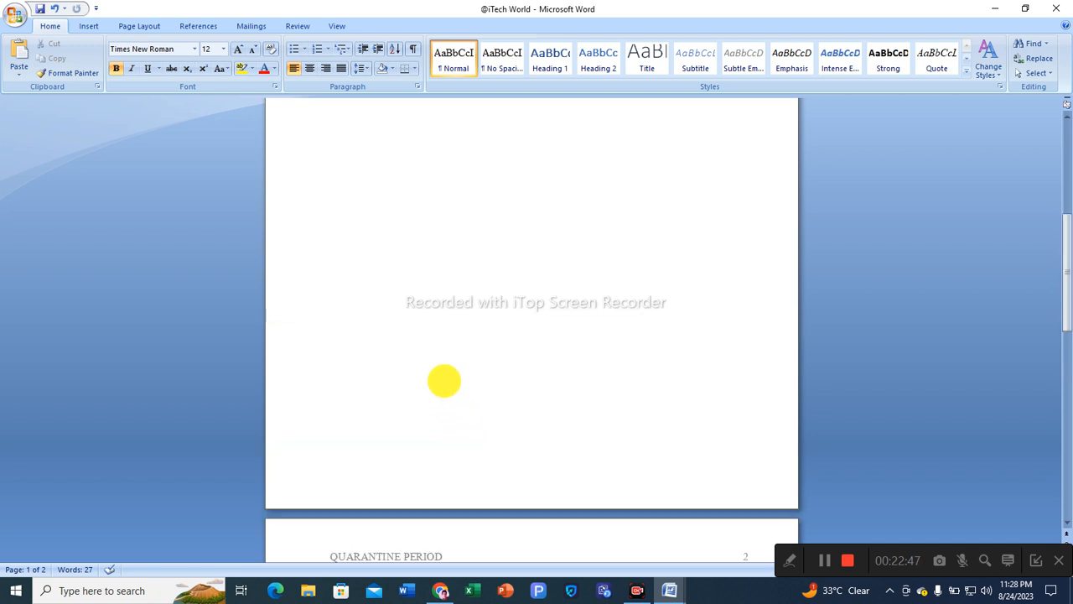
scroll(431, 244, "up", 2)
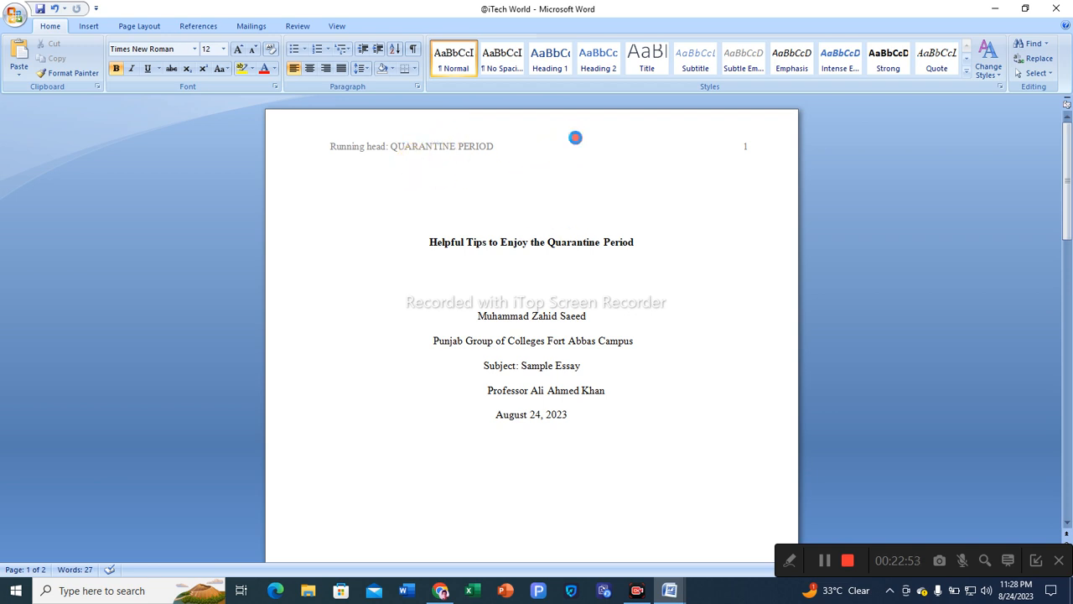
Open the first and second pages' headers for editing and examine the Different First Page option
double_click(575, 142)
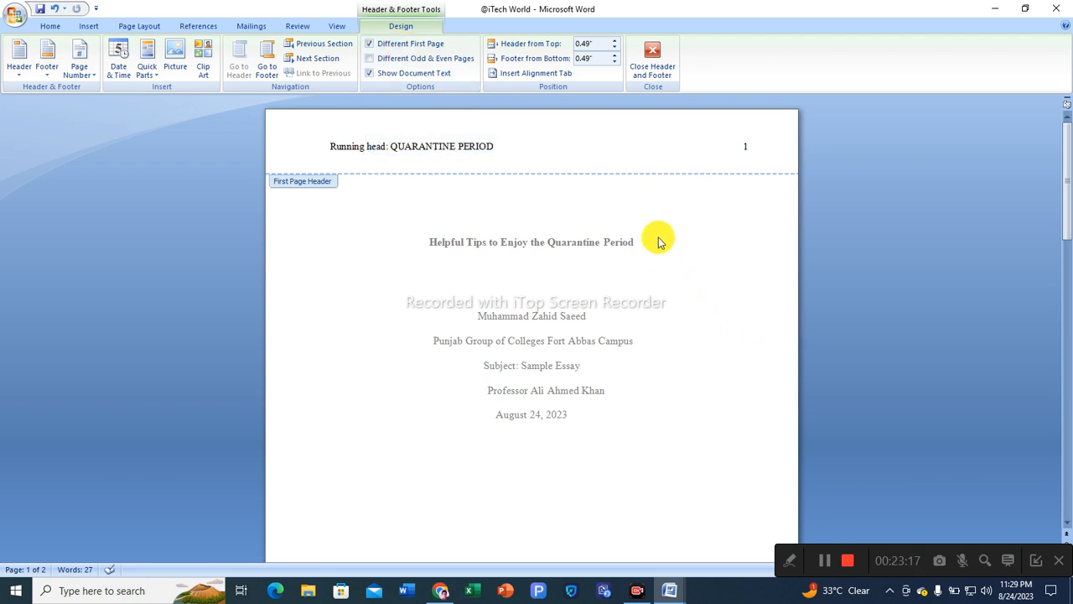
double_click(356, 247)
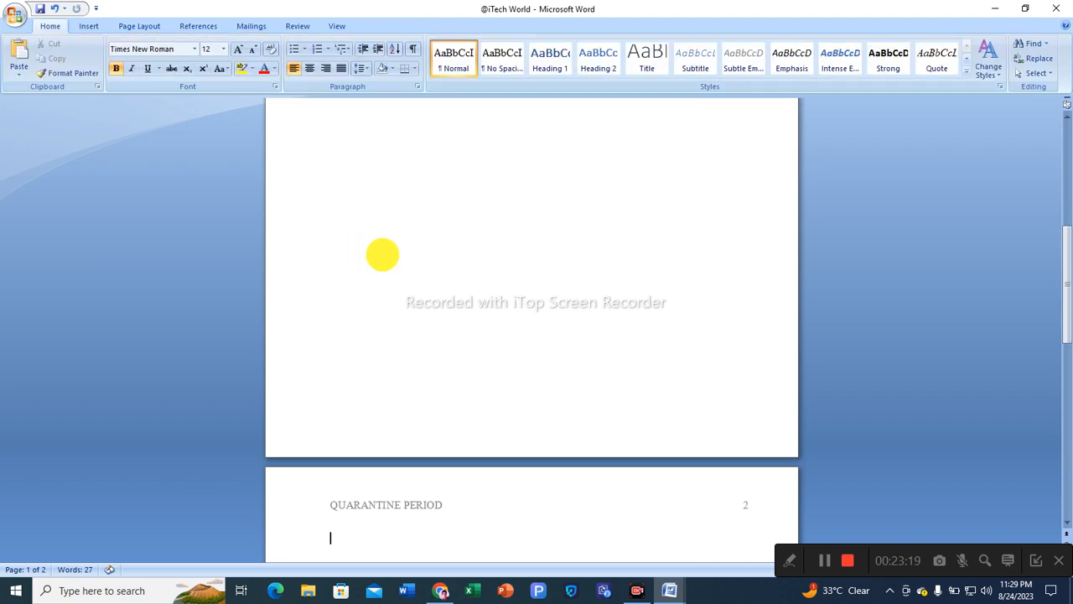
scroll(452, 314, "down", 10)
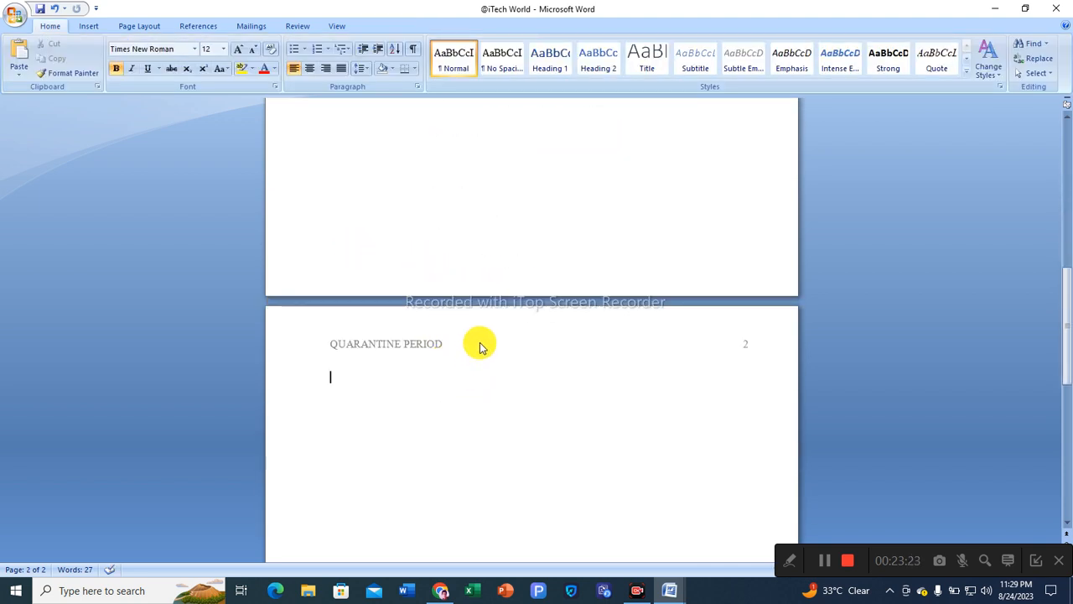
double_click(480, 342)
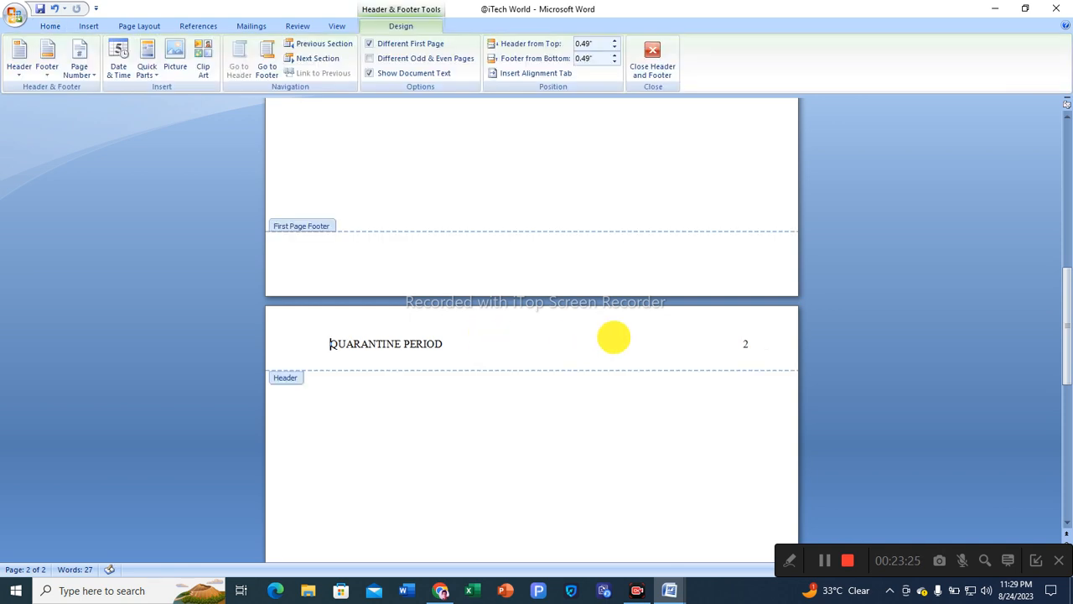
scroll(720, 345, "up", 1)
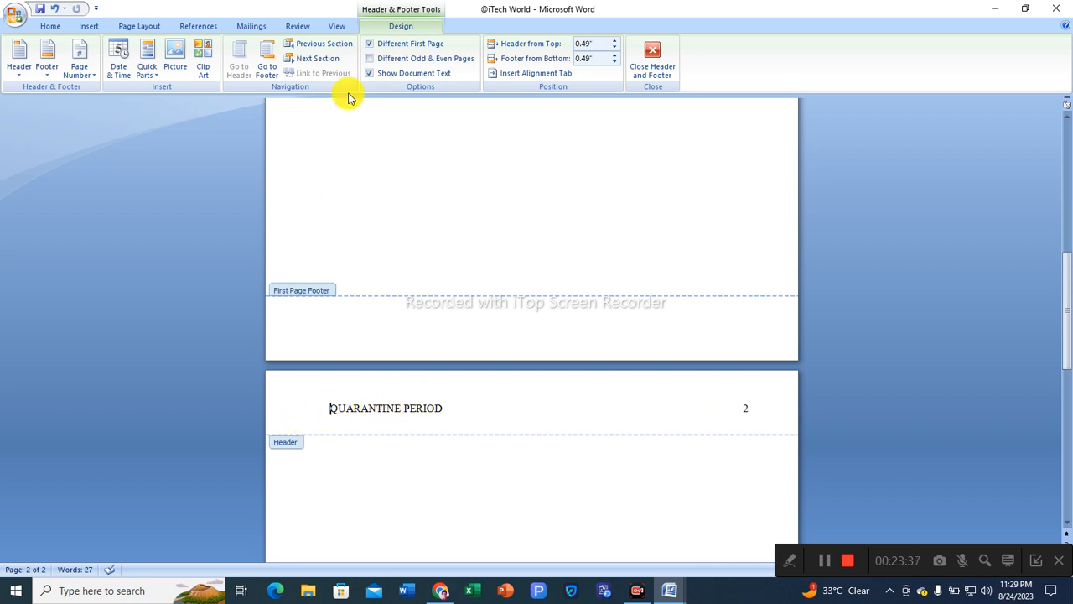
left_click(370, 47)
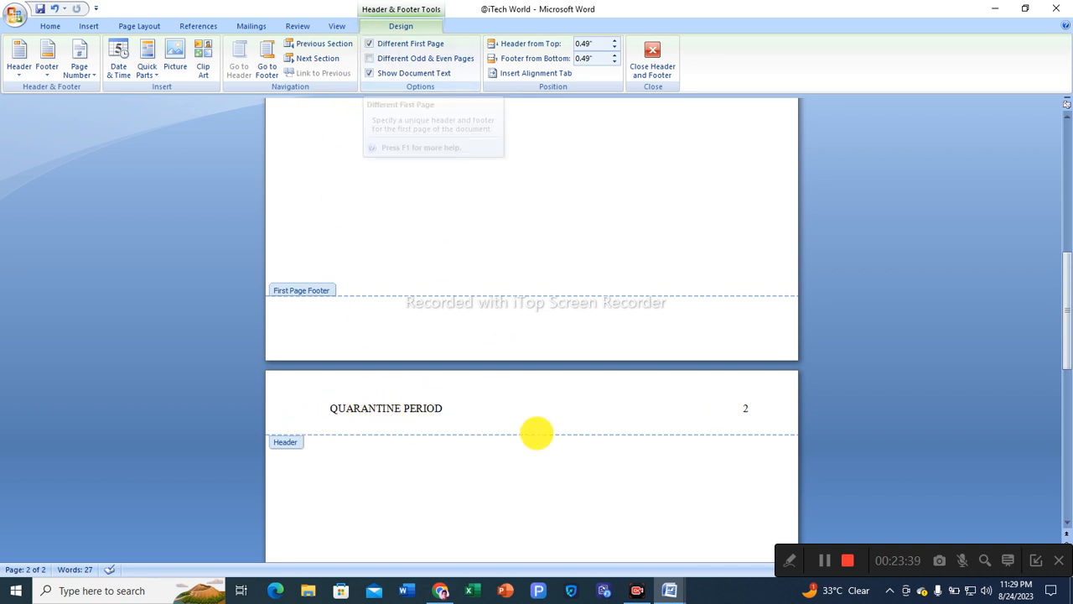
Check the first page's header against the second page's header in editing view, leave header editing, and review both pages
scroll(534, 434, "up", 10)
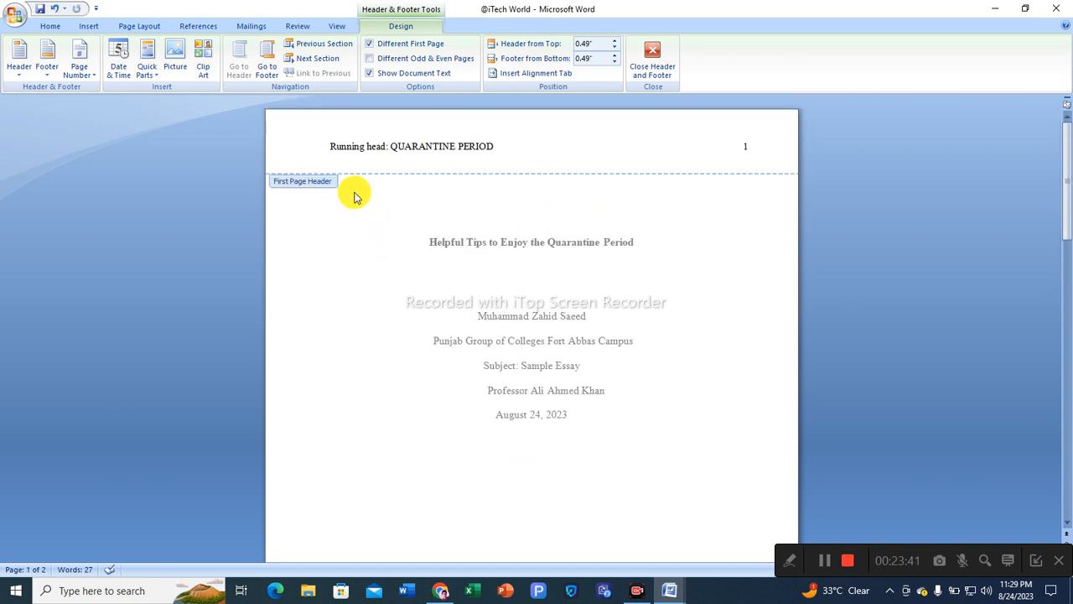
scroll(478, 394, "down", 8)
scroll(475, 503, "down", 8)
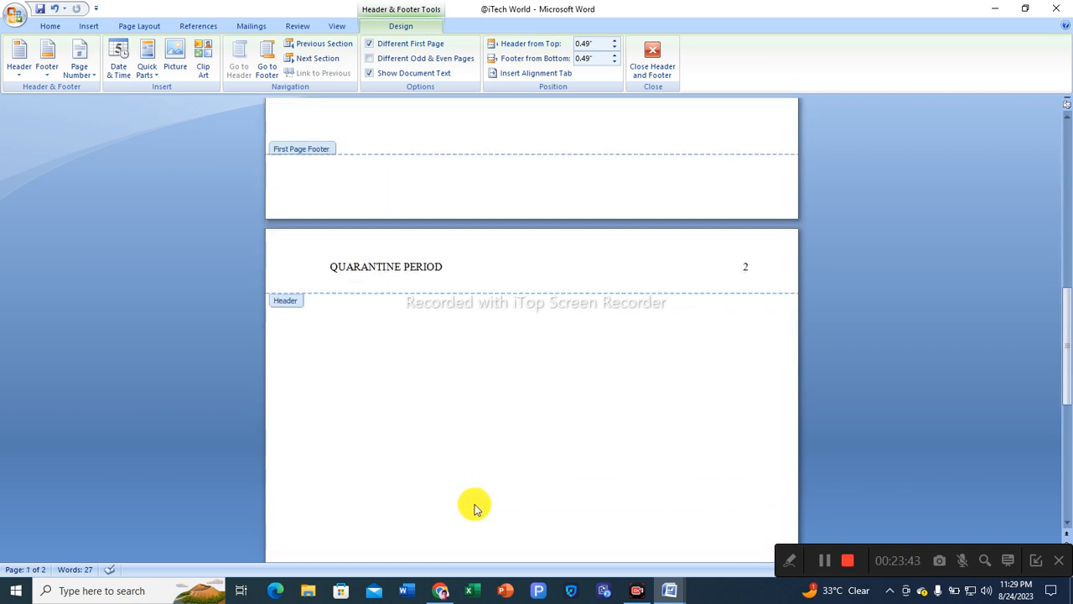
scroll(476, 499, "up", 6)
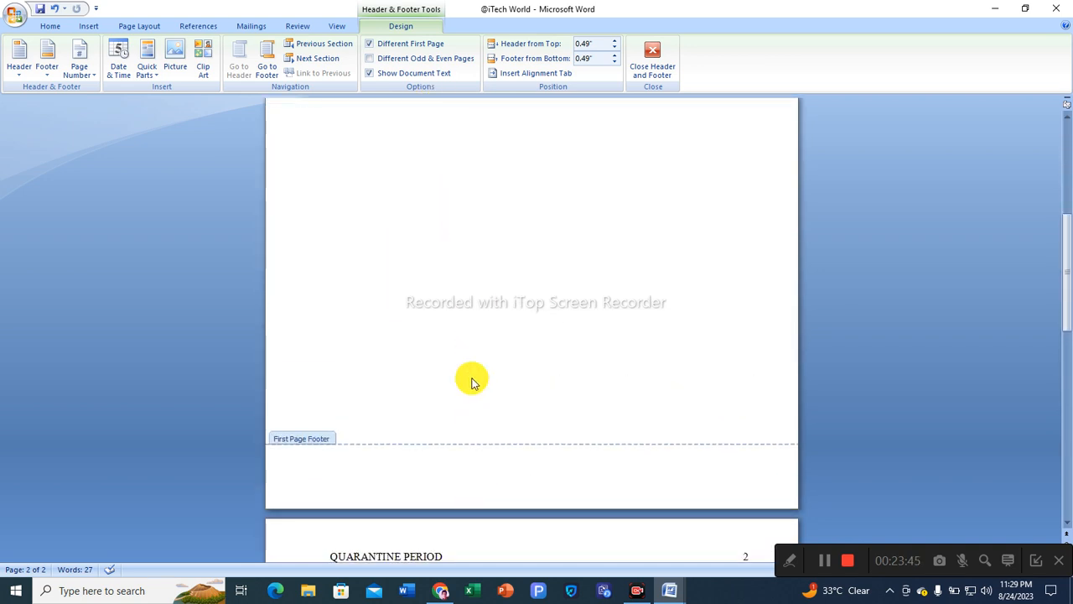
scroll(473, 402, "down", 3)
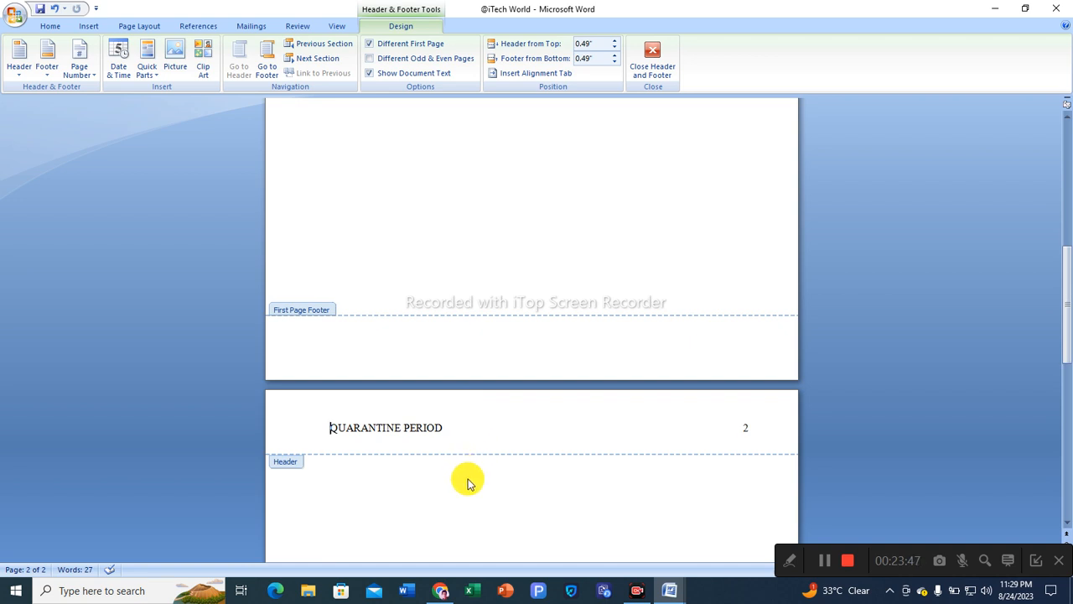
scroll(476, 478, "down", 3)
double_click(582, 443)
scroll(582, 448, "up", 10)
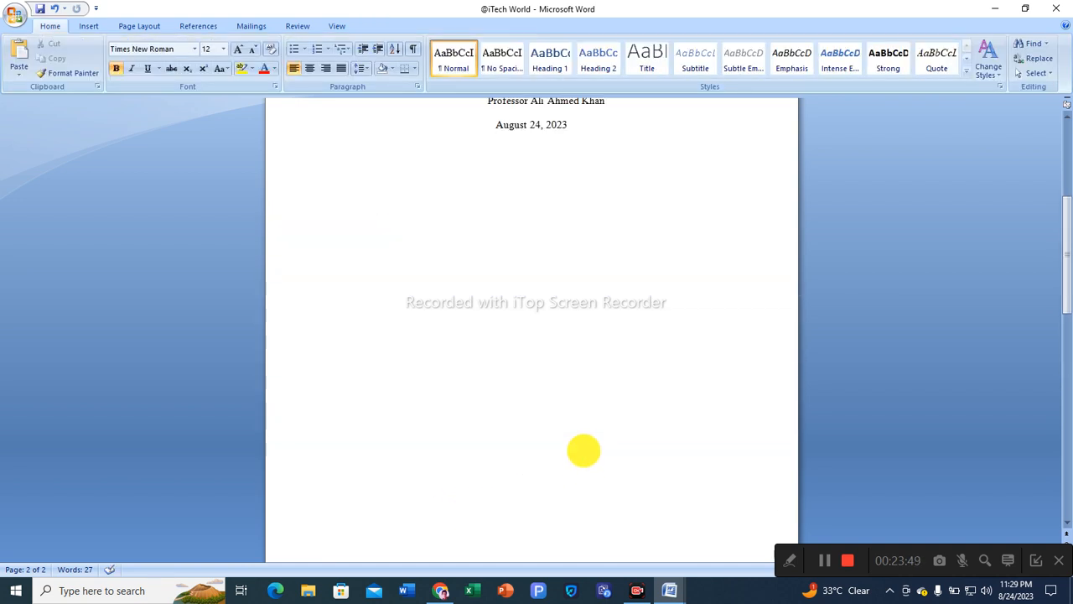
scroll(583, 463, "down", 4)
scroll(582, 464, "up", 7)
scroll(587, 397, "down", 8)
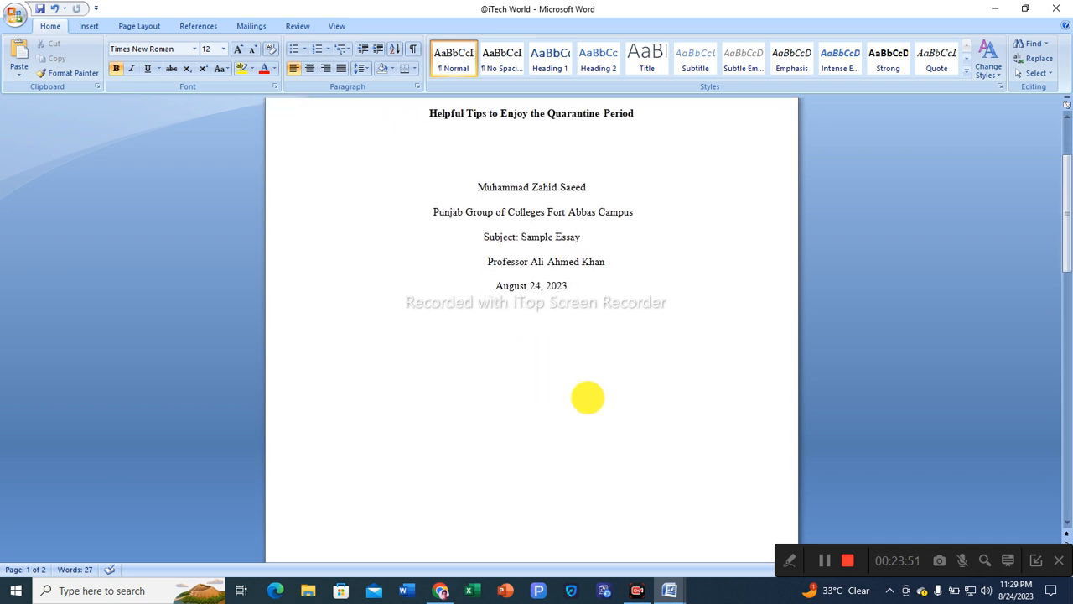
scroll(573, 444, "down", 6)
Switch to the completed five-page sample essay document and examine its title page and Abstract page
left_click(672, 592)
left_click(602, 543)
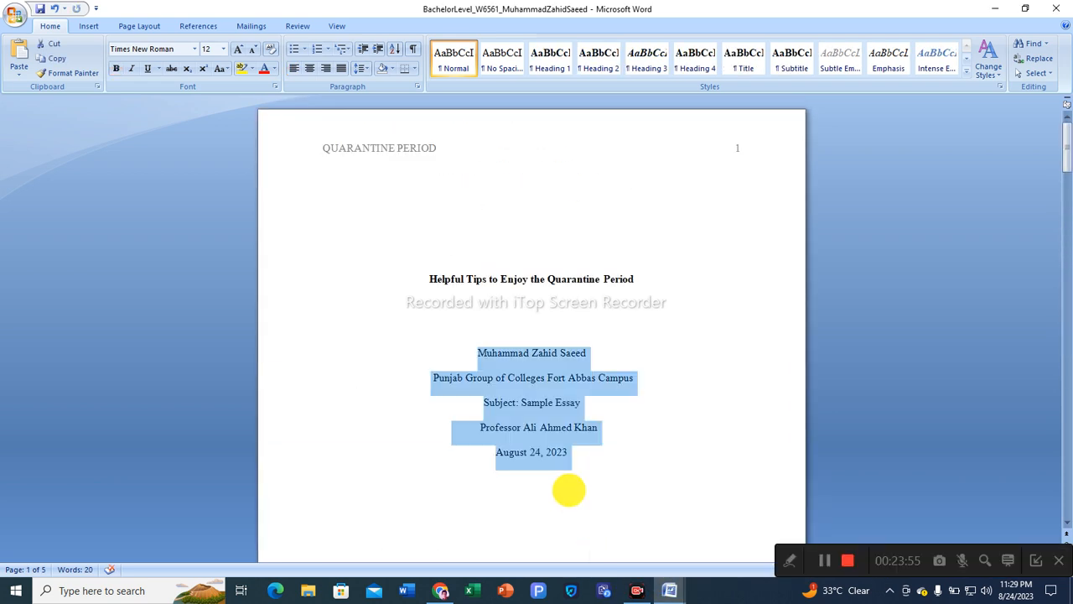
left_click(593, 472)
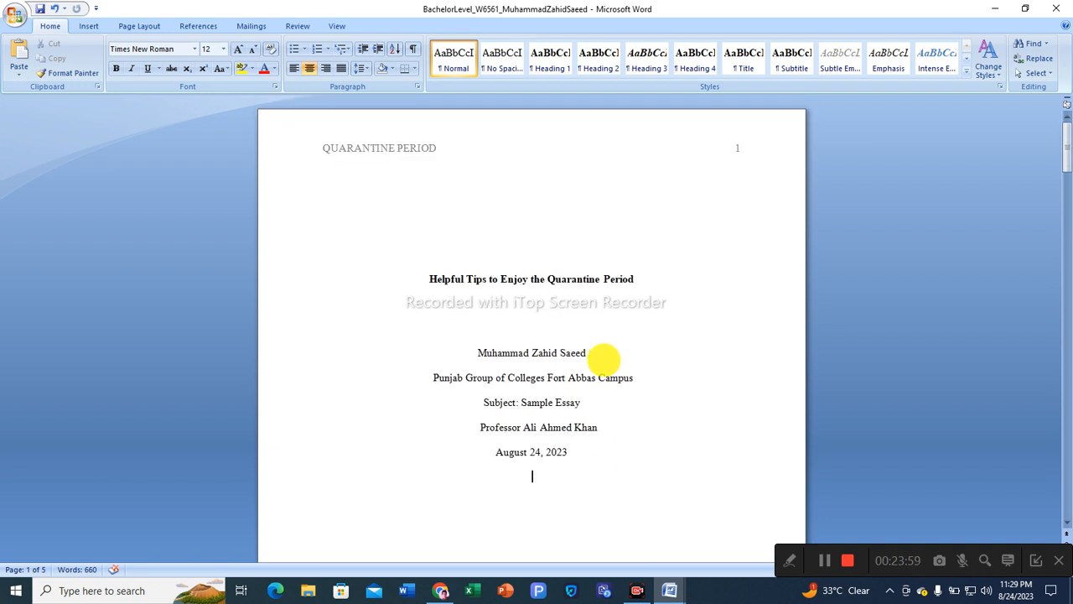
scroll(604, 359, "down", 10)
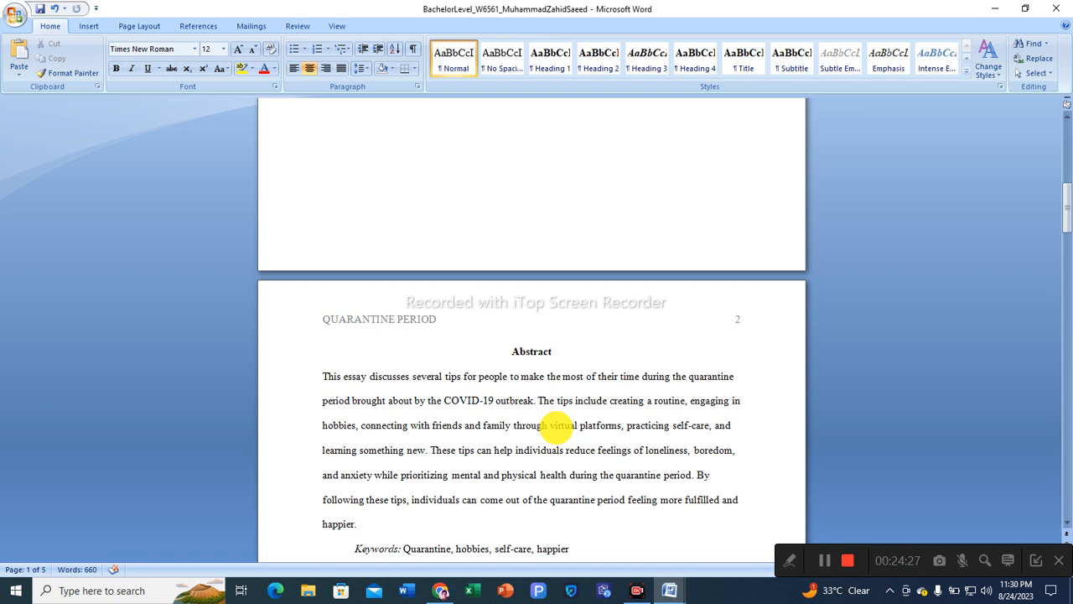
scroll(495, 441, "down", 1)
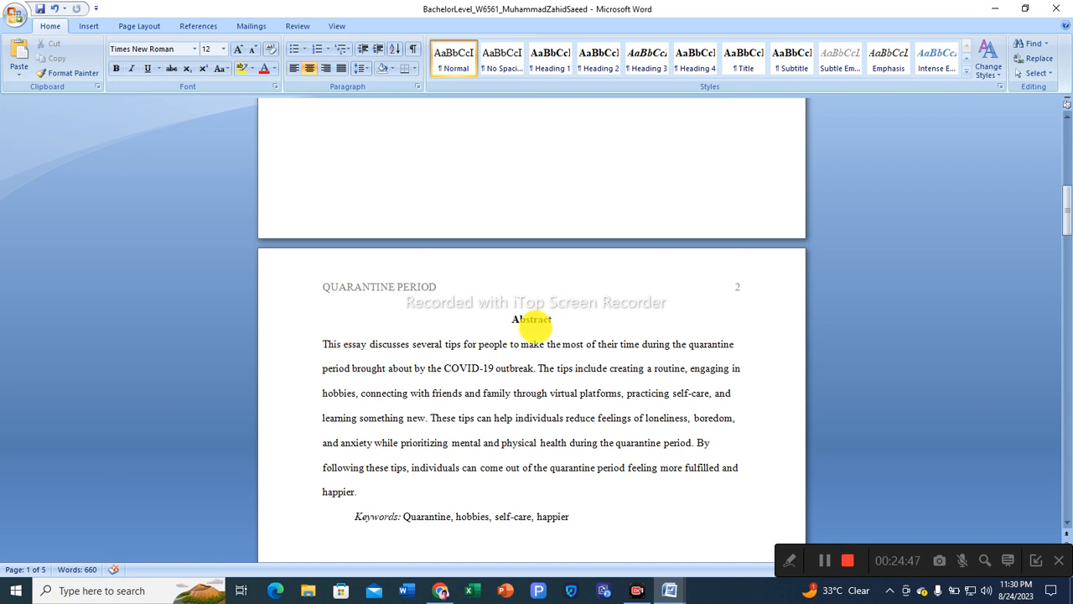
scroll(536, 323, "up", 2)
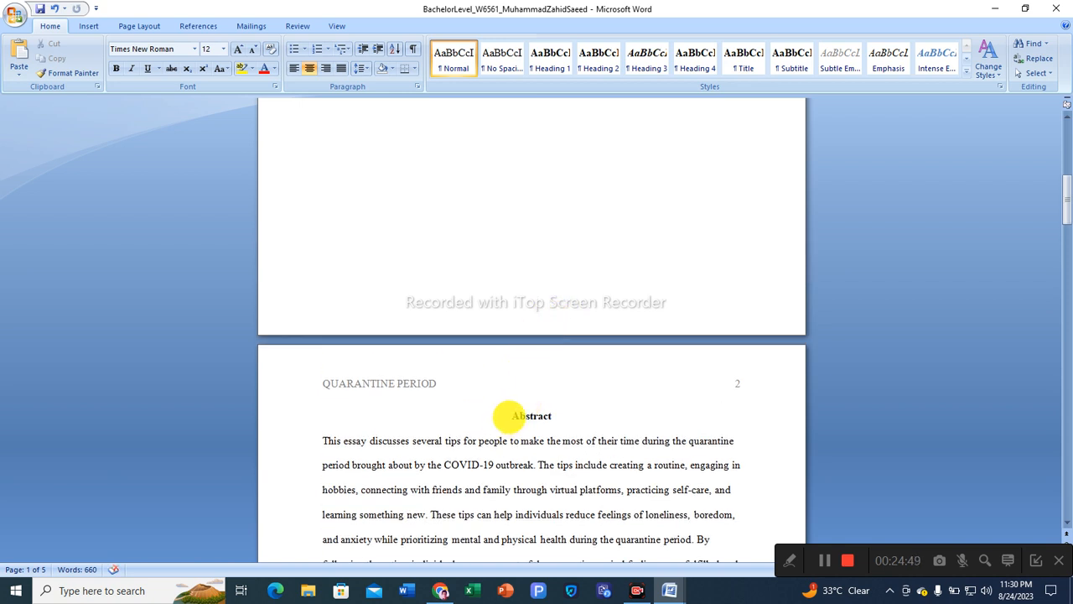
Remove the bold from the "Abstract" heading on the second page and align it left
left_click_drag(510, 415, 551, 413)
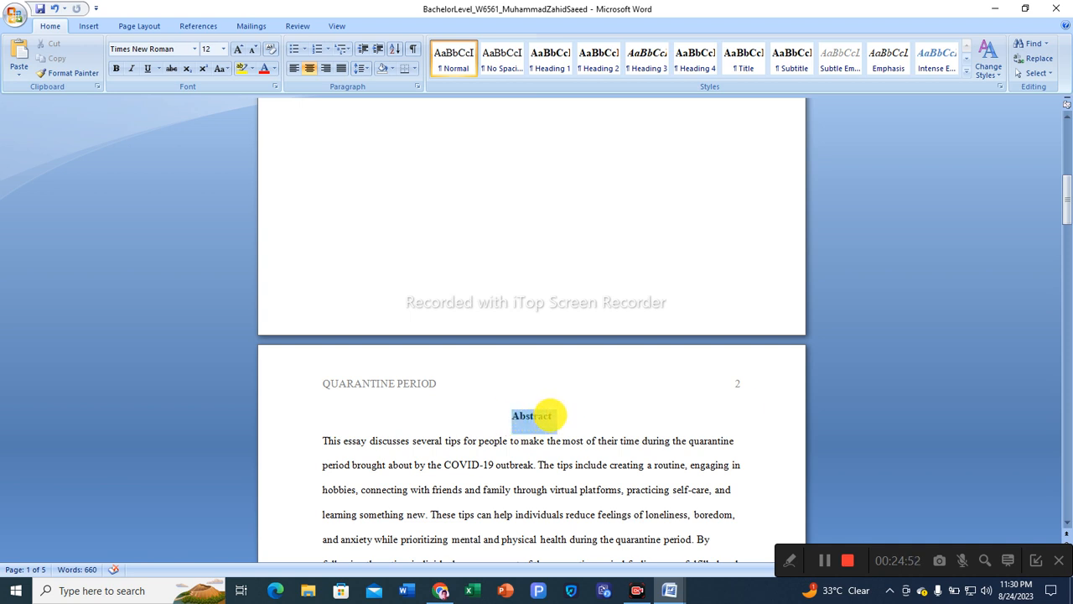
left_click(117, 68)
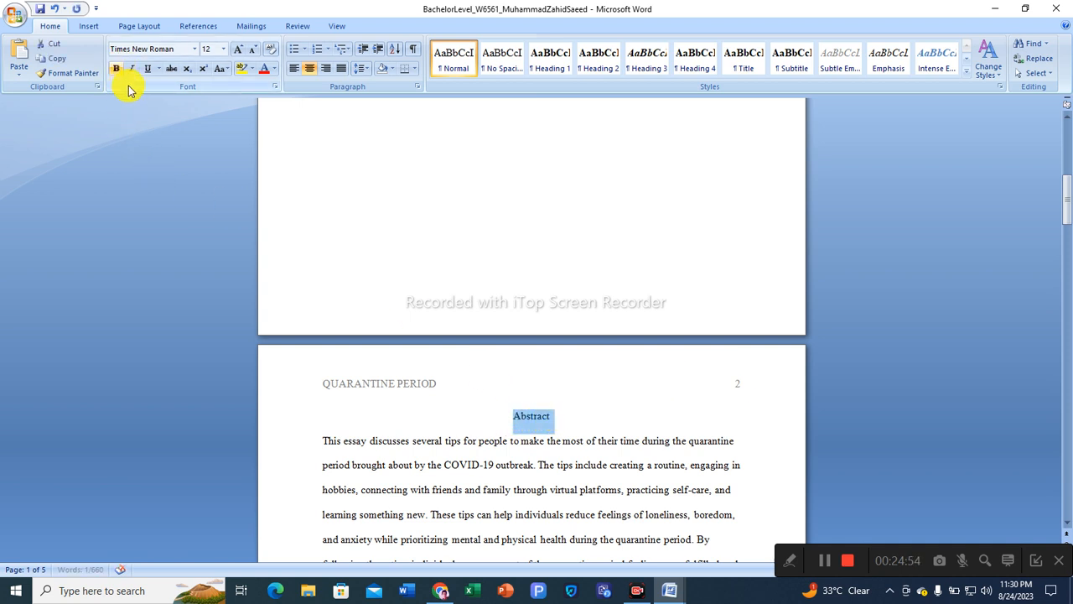
left_click(512, 416)
key("ctrl+l")
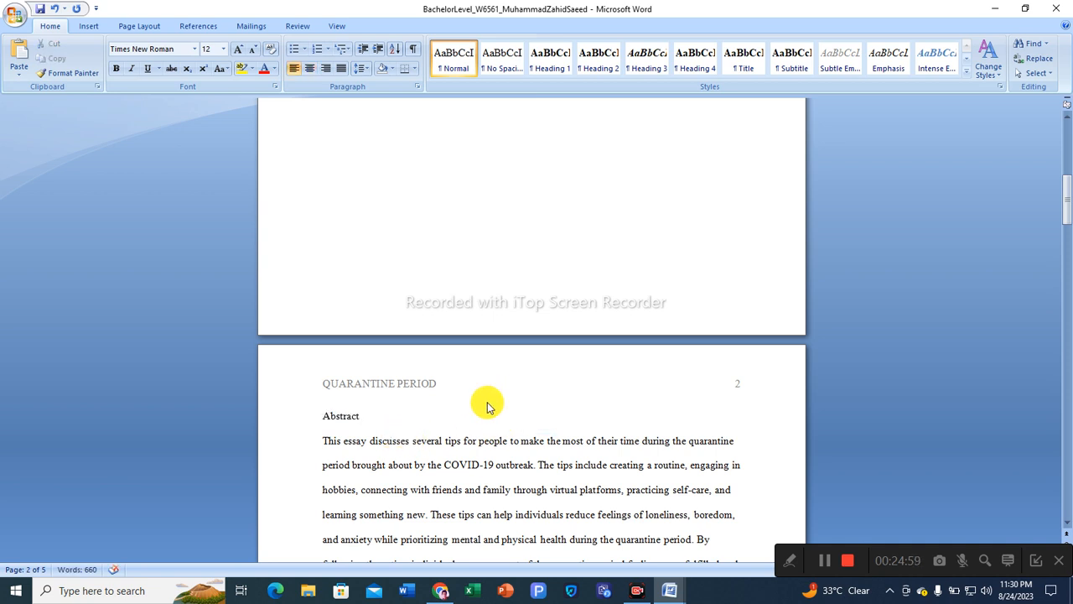
Make the "Abstract" heading on the second page bold and centre it above the unindented abstract paragraph
left_click_drag(323, 417, 362, 414)
left_click(116, 68)
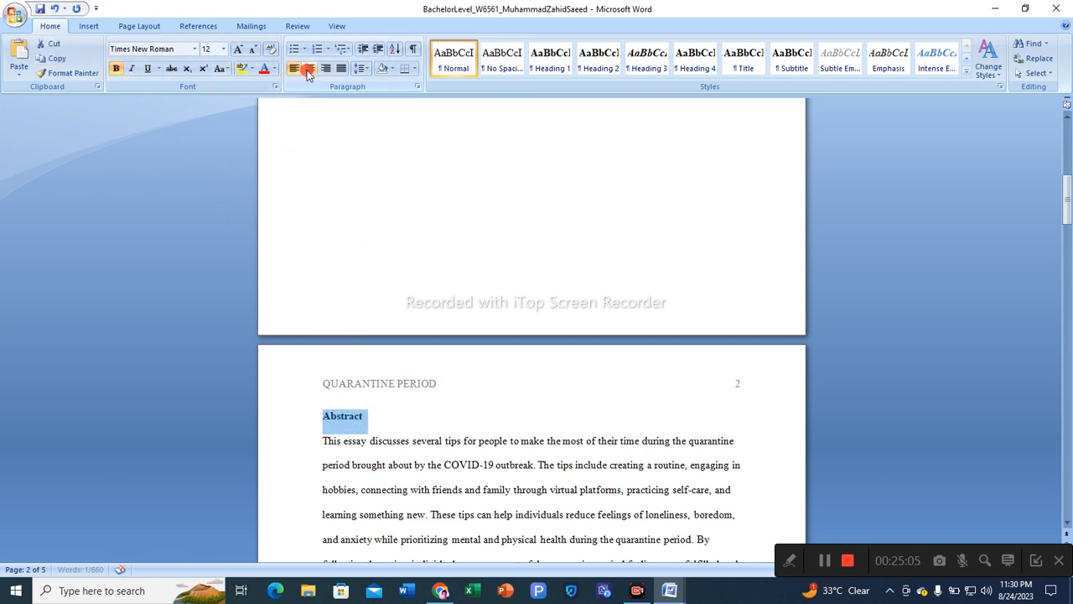
left_click(309, 68)
left_click(662, 414)
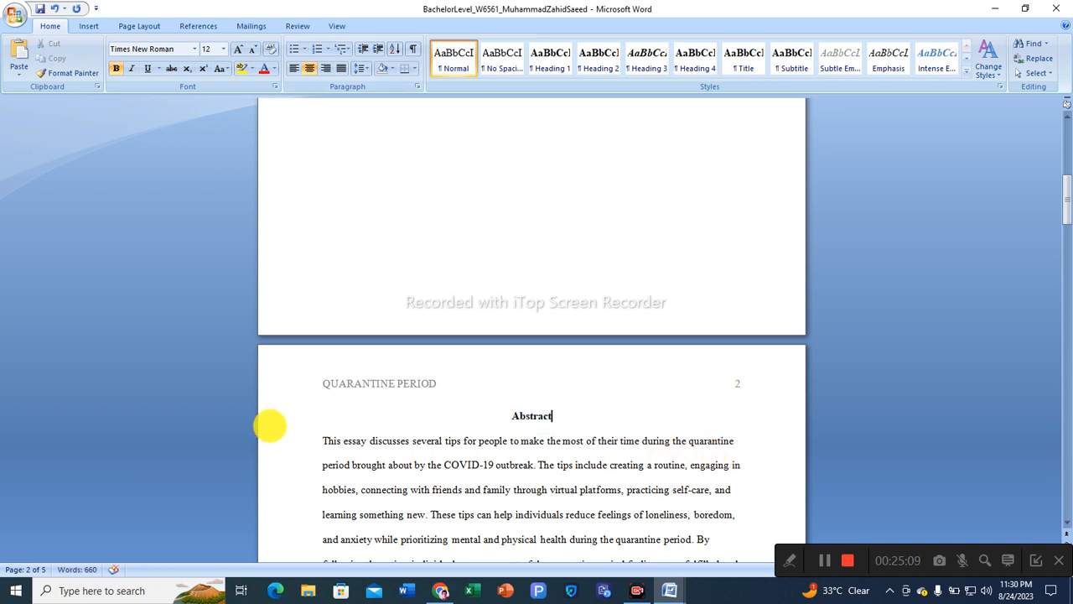
left_click(315, 440)
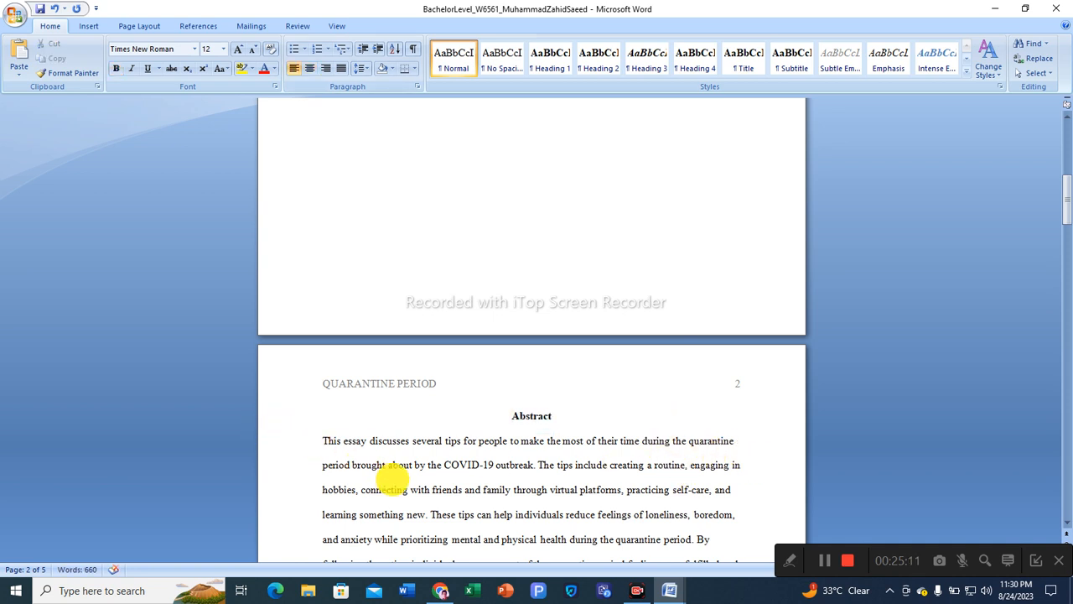
scroll(400, 448, "down", 2)
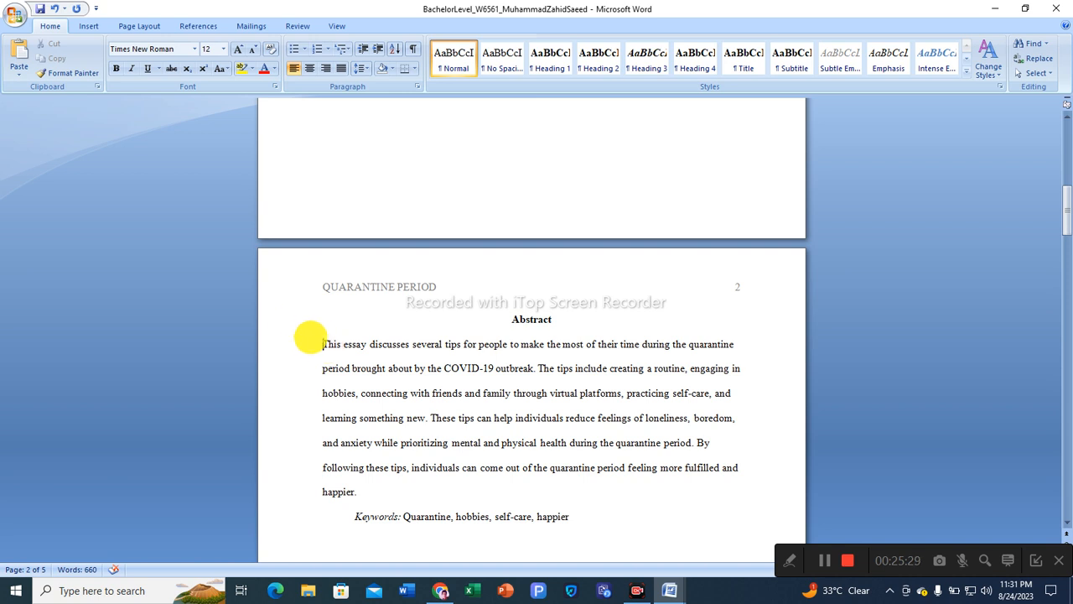
left_click(323, 344)
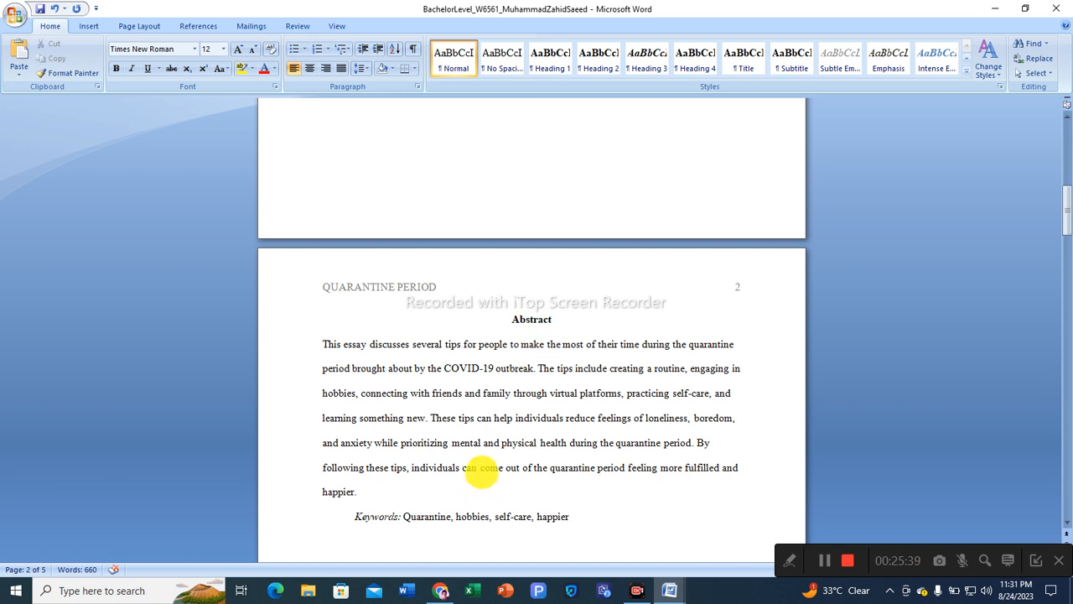
Remove the italics from the "Keywords:" label below the abstract and italicize the label again
scroll(479, 478, "down", 1)
left_click(356, 451)
left_click_drag(356, 451, 399, 461)
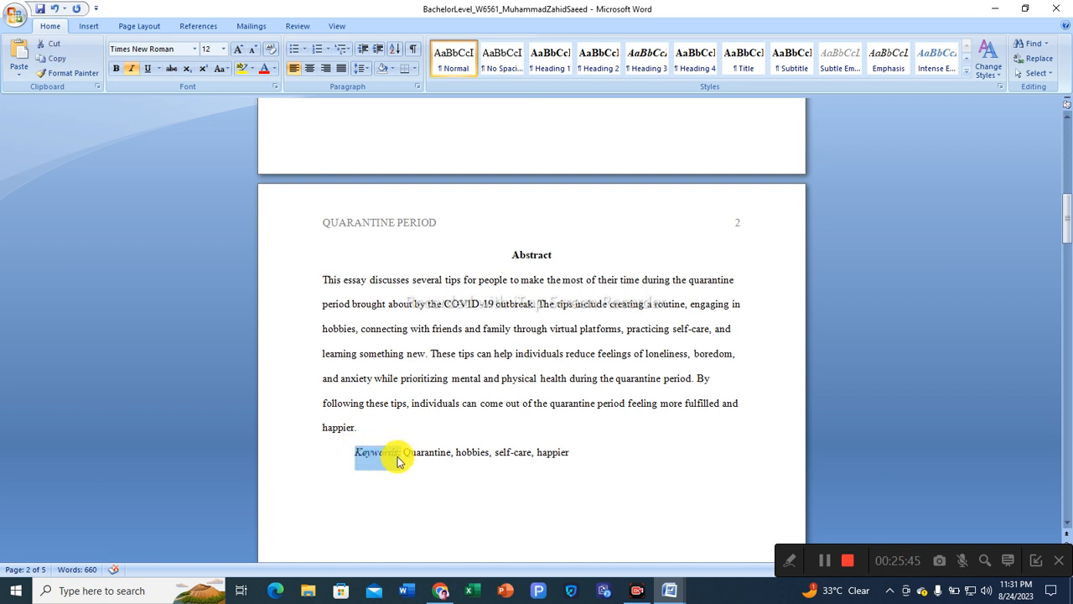
left_click(131, 69)
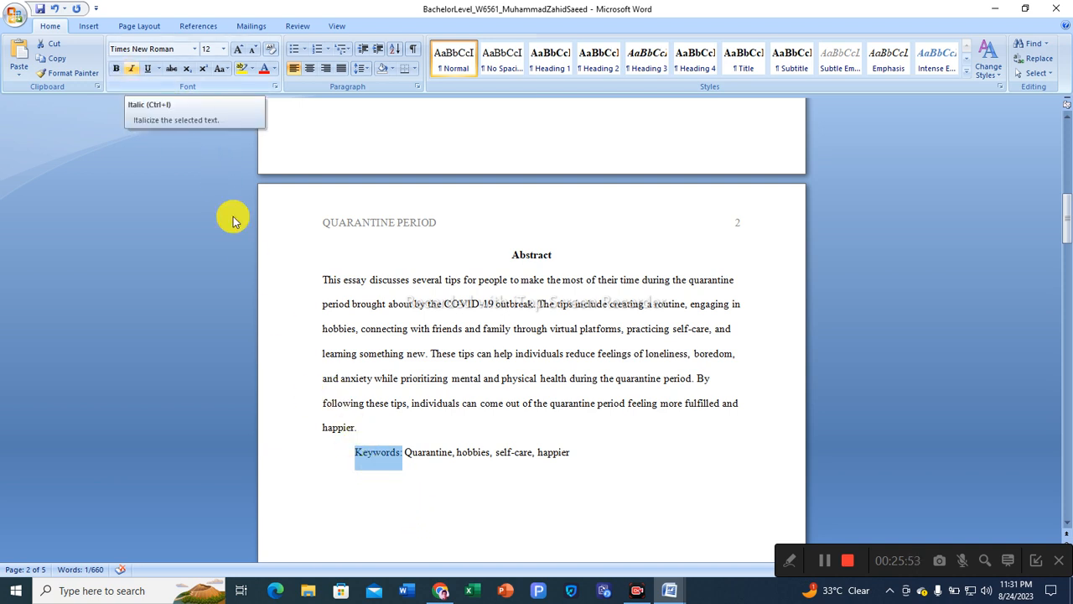
left_click(132, 70)
left_click(441, 479)
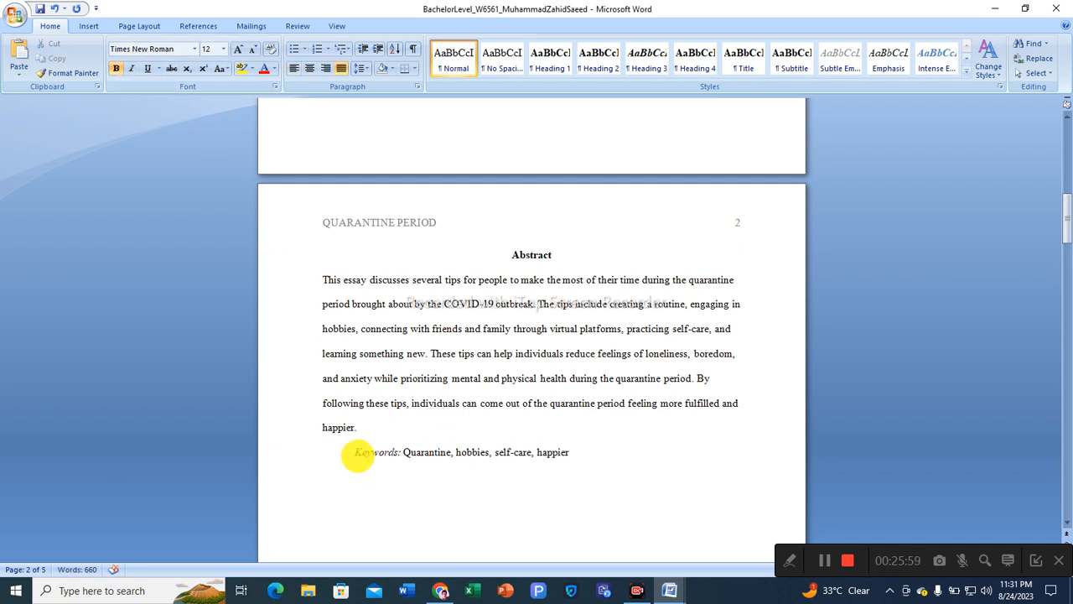
Remove the indent before the Keywords line, and switch the italics of its "Keywords:" label off and on again
left_click(356, 454)
key("BackSpace")
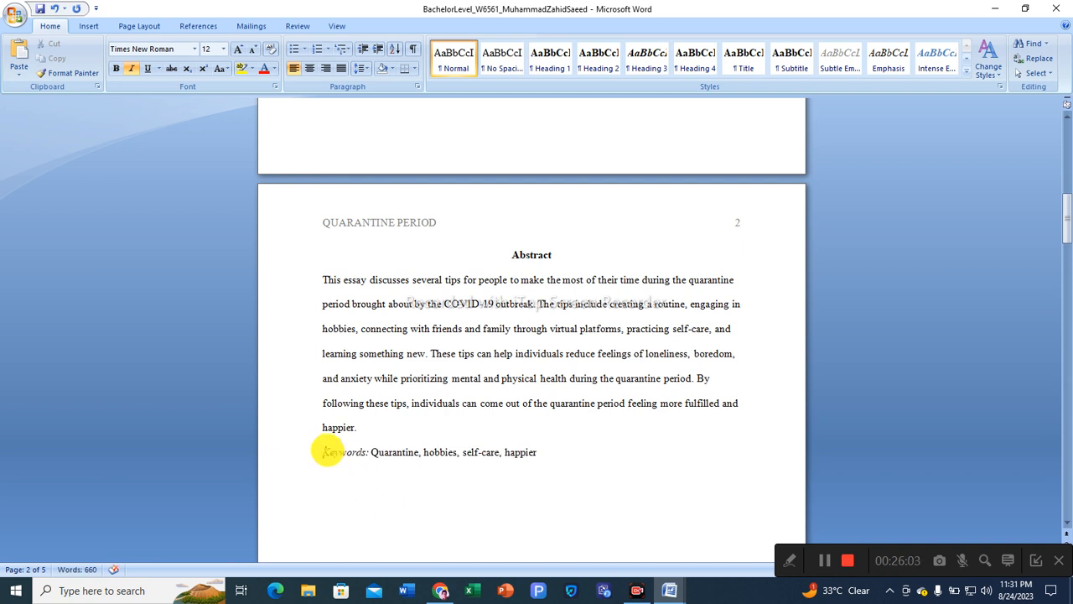
left_click_drag(327, 451, 370, 451)
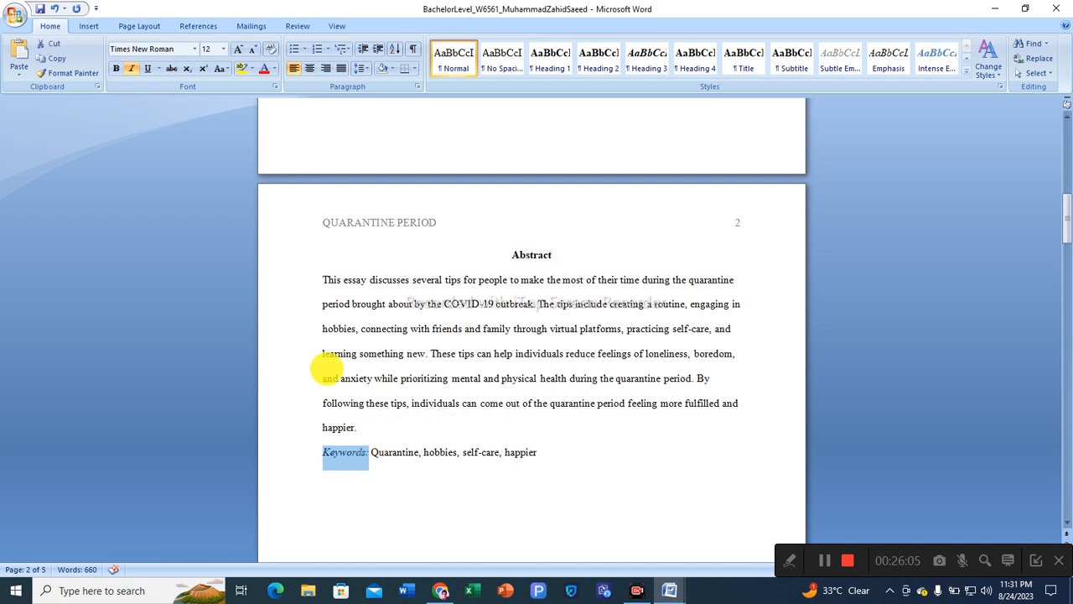
left_click(132, 68)
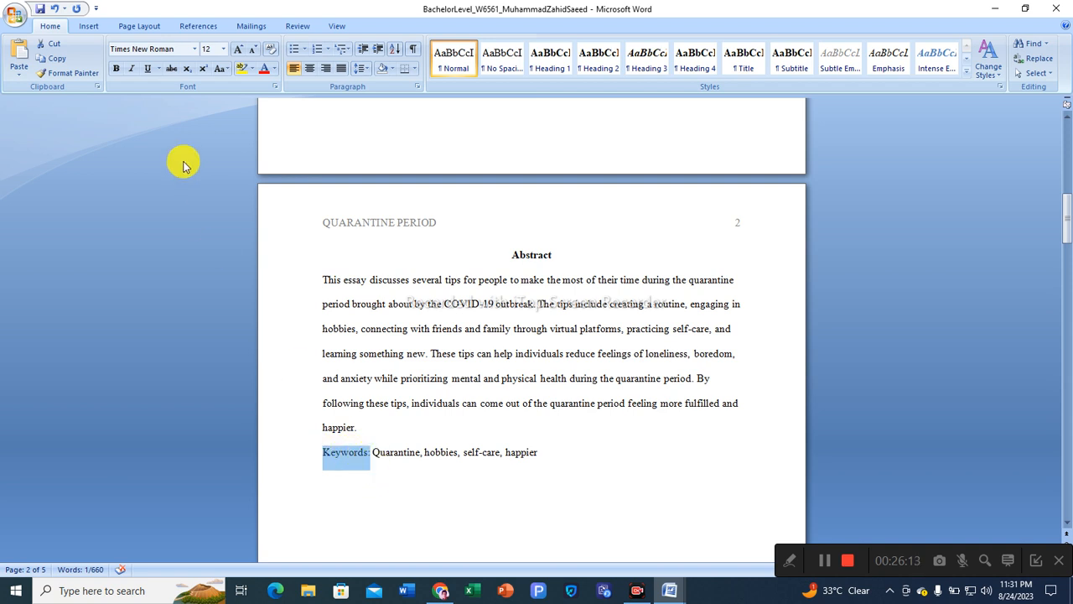
left_click(132, 69)
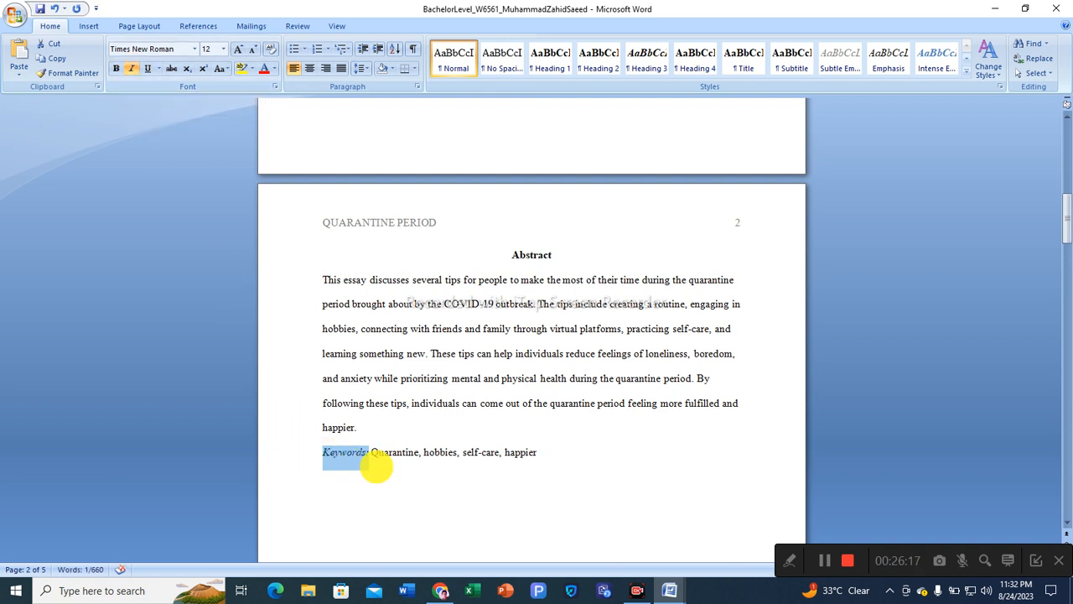
left_click(376, 467)
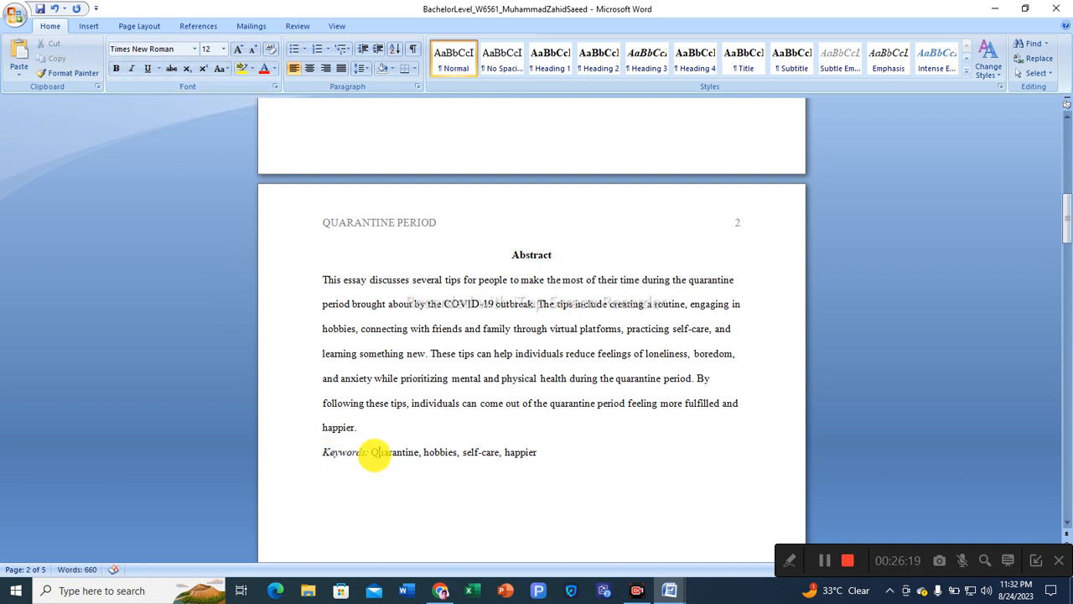
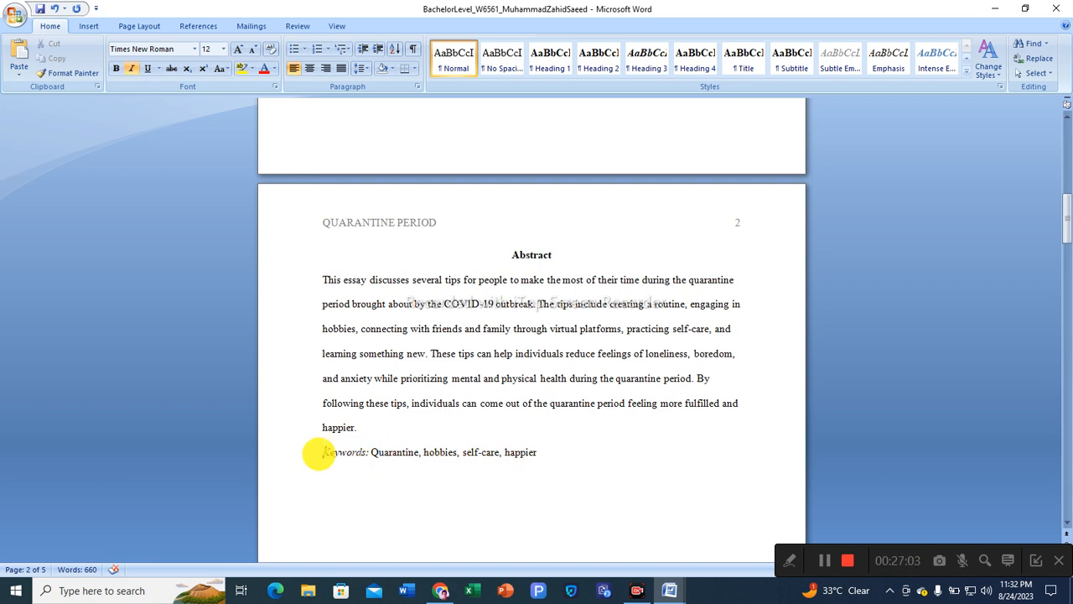
Indent the first line of the Keywords paragraph on the Abstract page
left_click(319, 454)
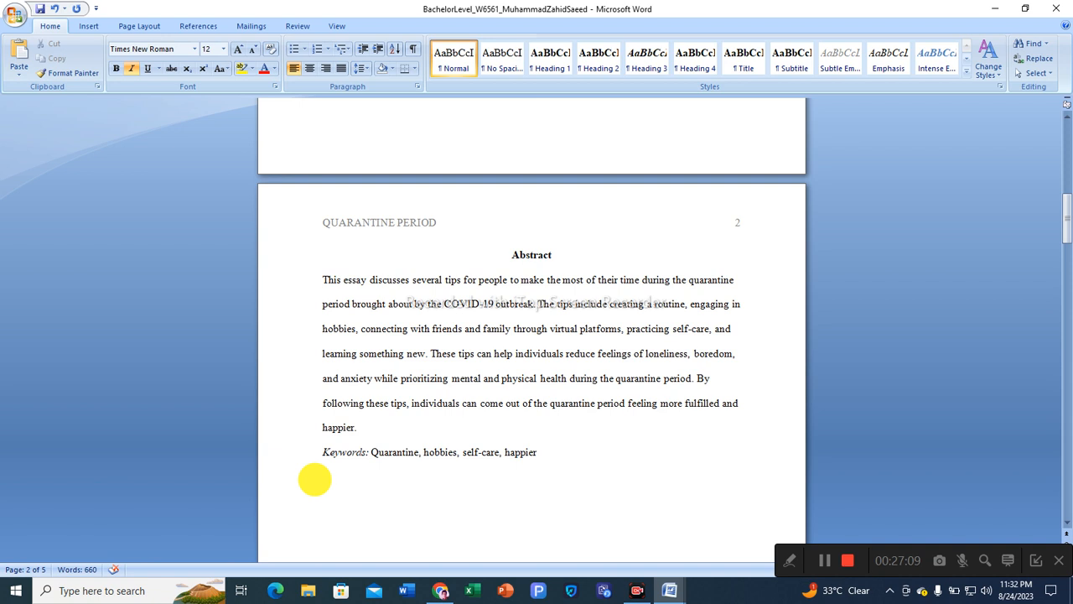
key("Tab")
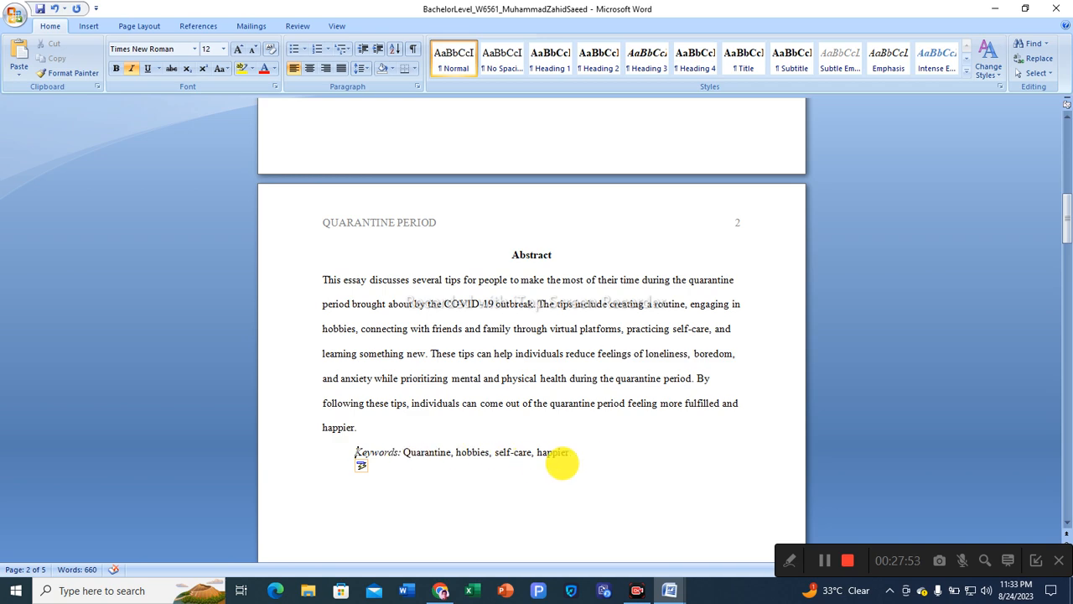
Examine the Abstract page's layout, from its running head and heading down to the Keywords line and the empty space below
scroll(590, 467, "down", 2)
scroll(594, 466, "down", 4)
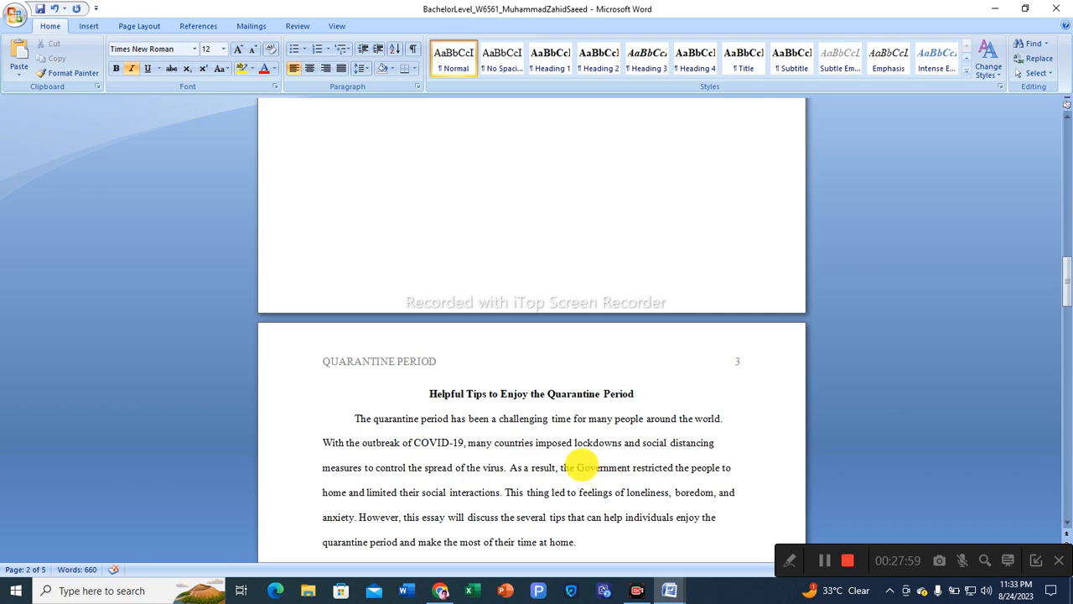
scroll(455, 397, "up", 5)
scroll(450, 400, "up", 3)
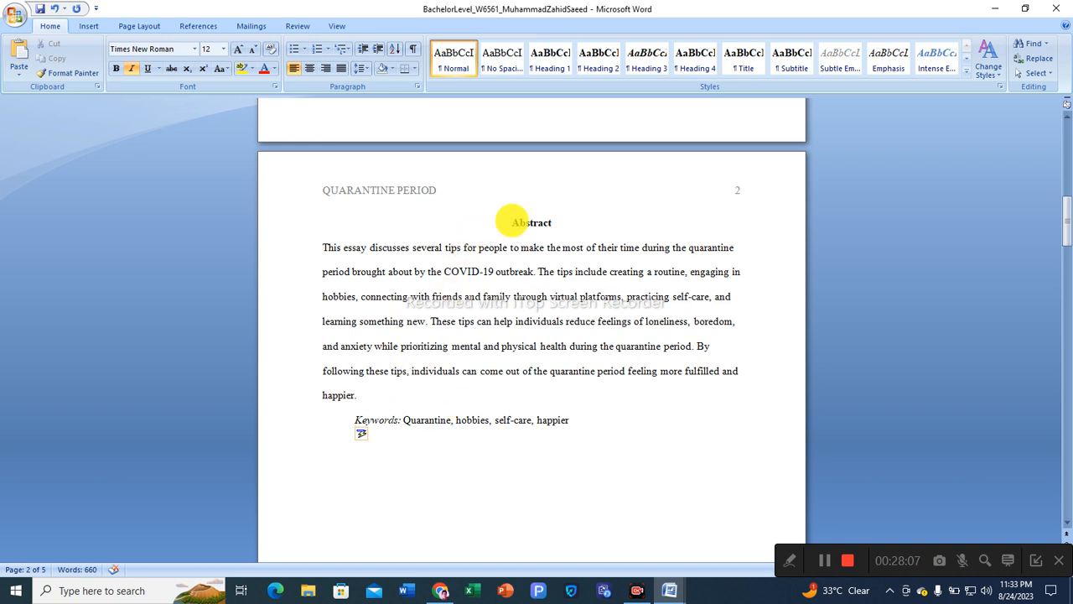
scroll(568, 469, "down", 2)
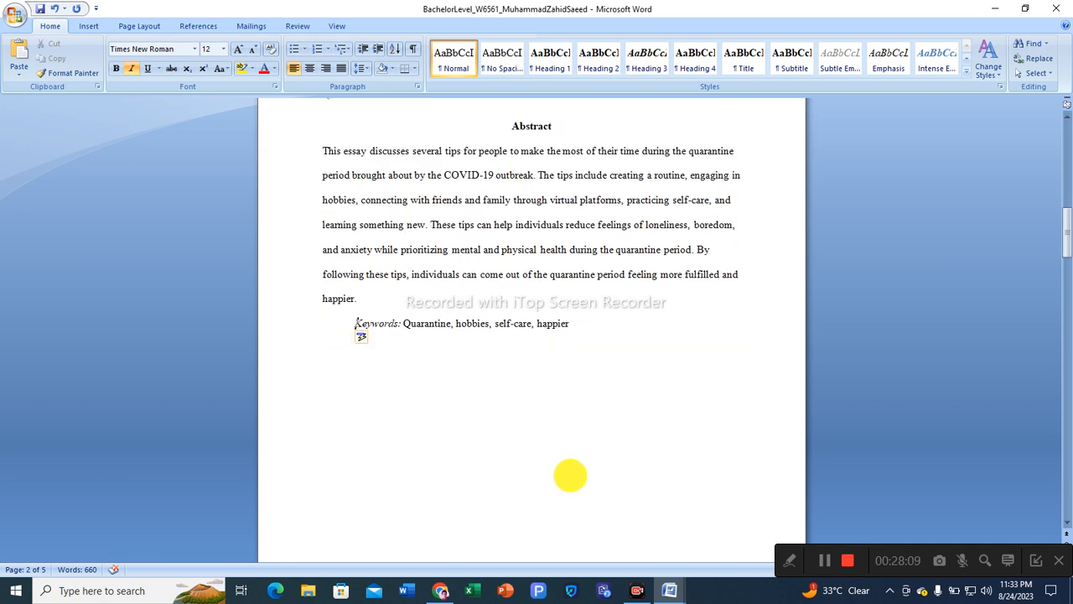
scroll(569, 469, "down", 1)
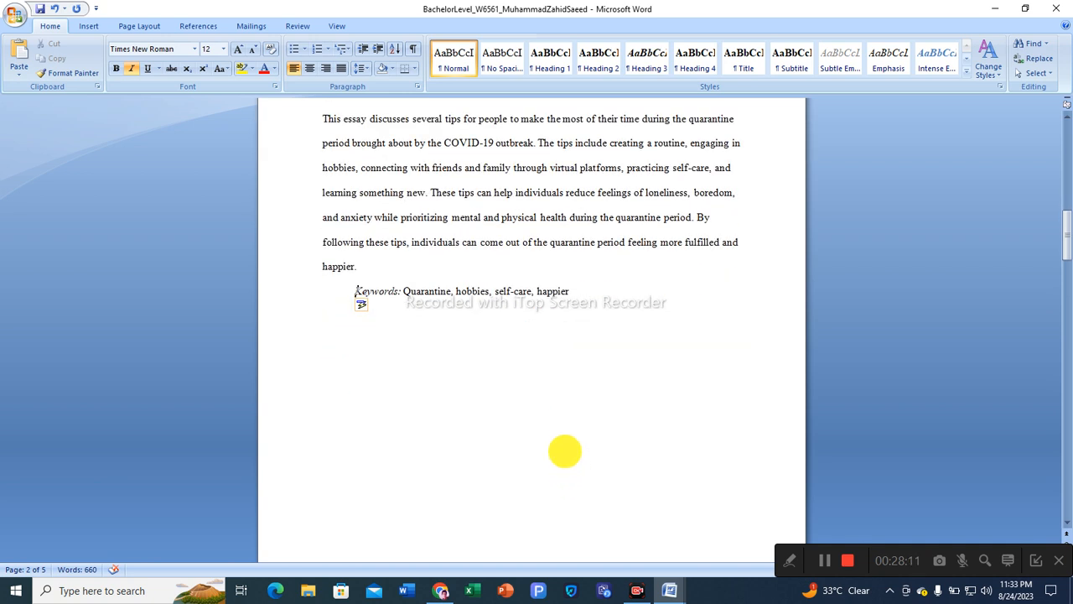
scroll(560, 443, "down", 1)
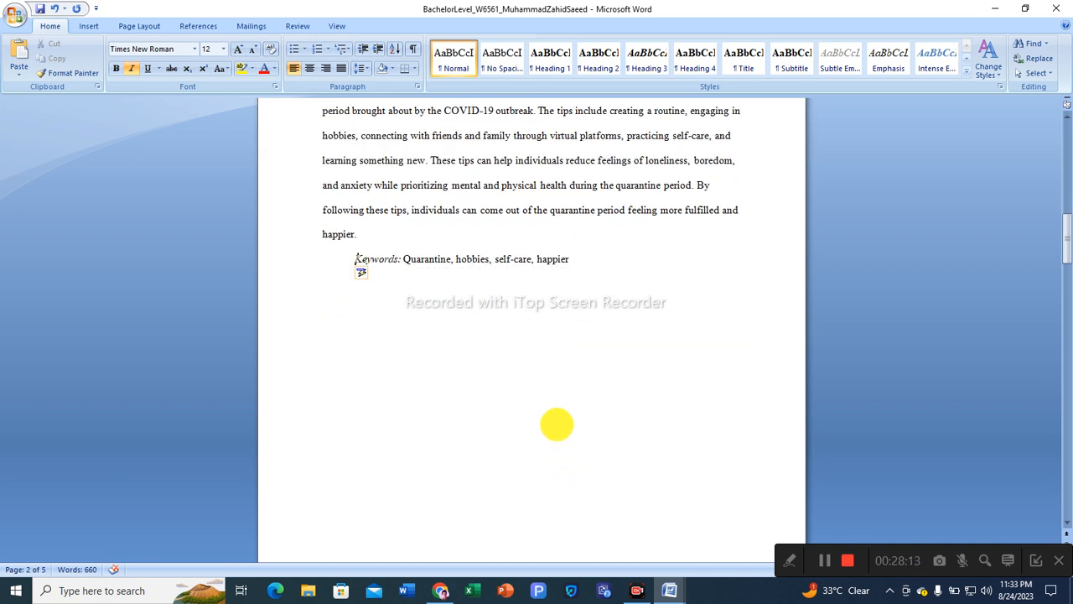
scroll(550, 432, "down", 2)
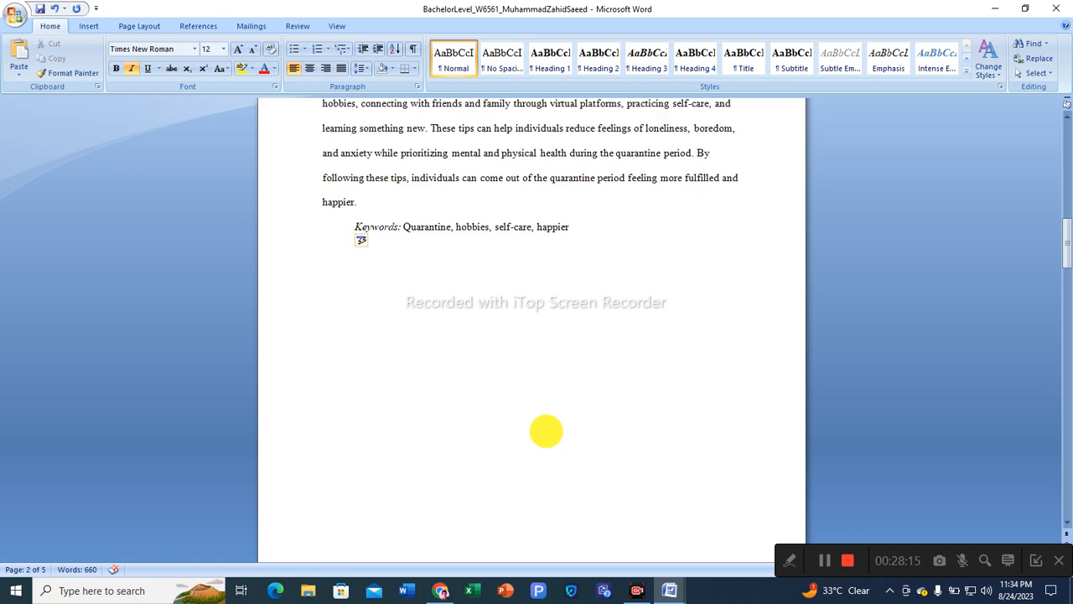
scroll(528, 403, "up", 4)
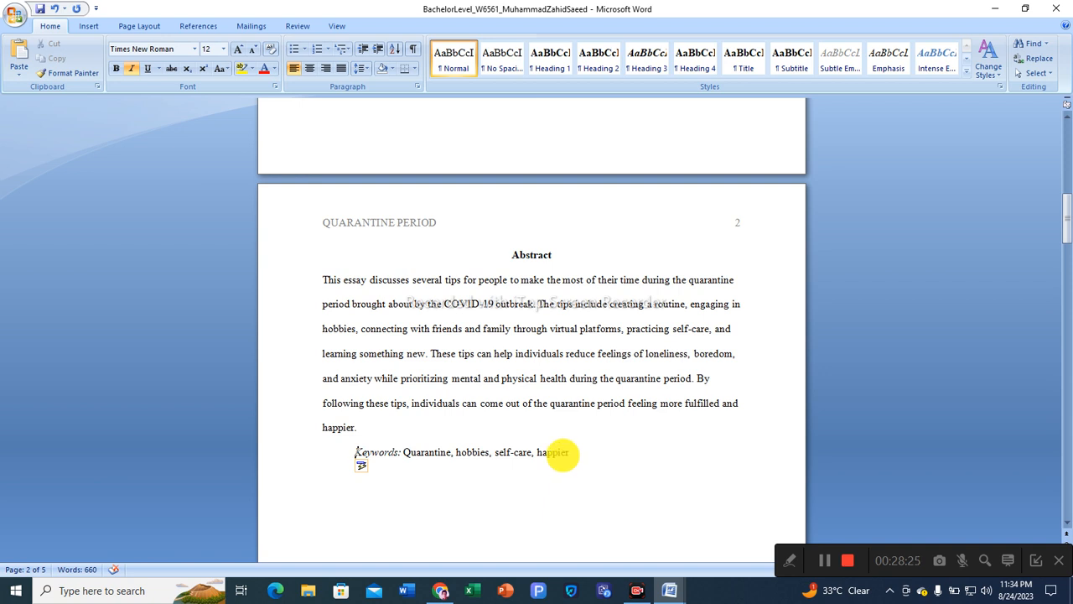
scroll(489, 437, "up", 2)
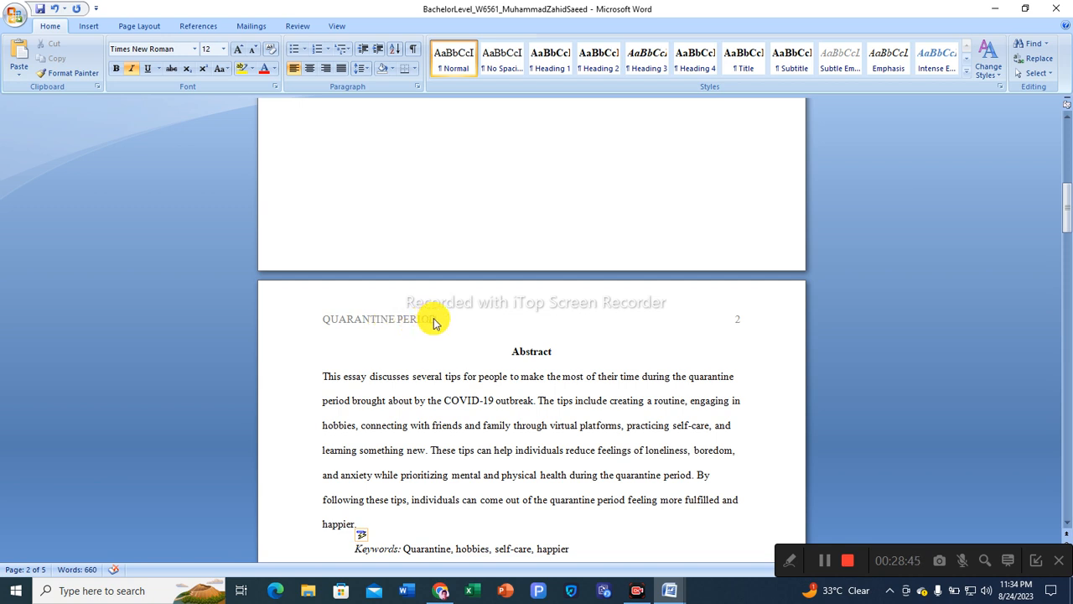
scroll(436, 332, "up", 3)
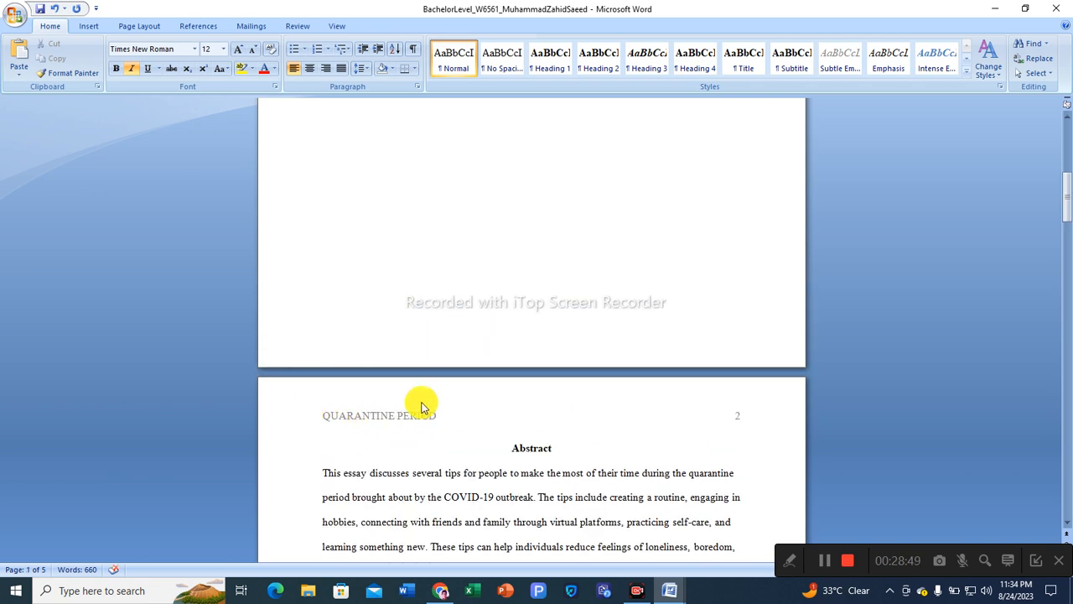
Compare the essay title on the title page with the third page's heading, and examine that heading and the first body paragraph's start
scroll(528, 461, "down", 6)
scroll(534, 458, "down", 12)
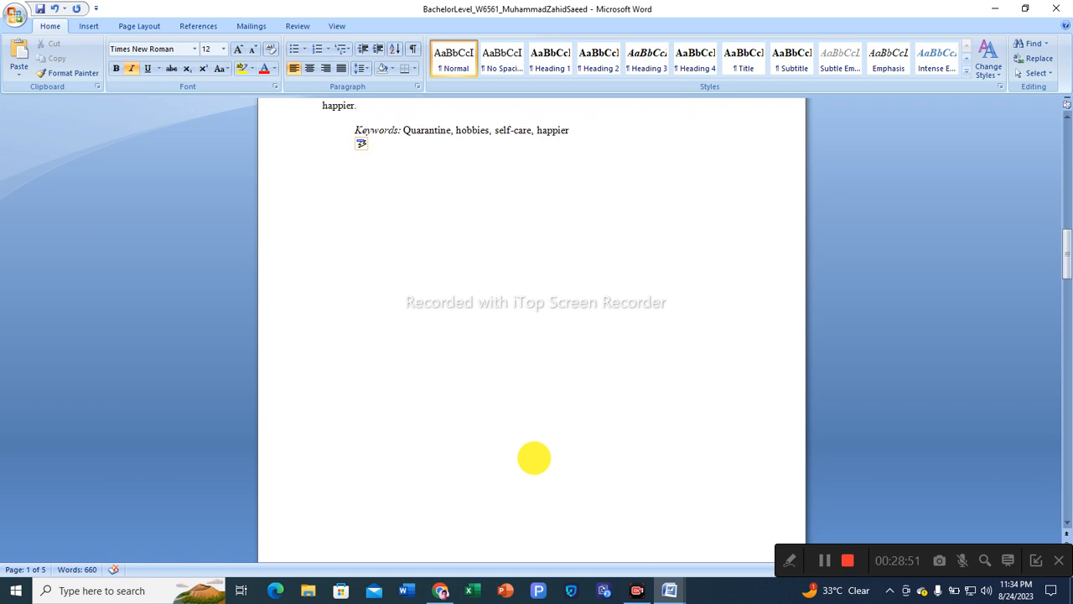
scroll(537, 457, "down", 2)
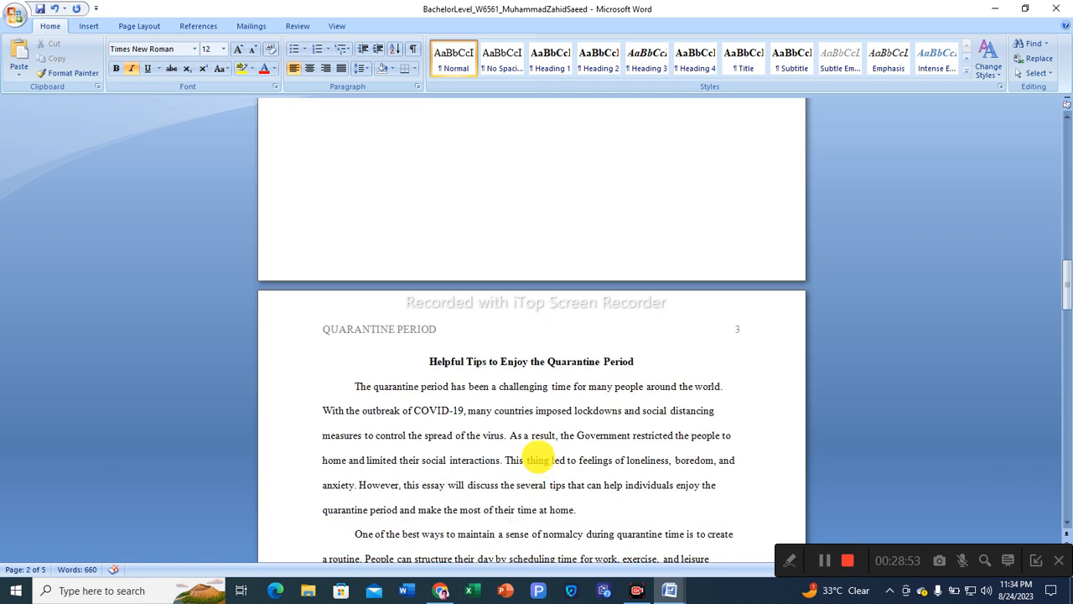
scroll(508, 427, "up", 15)
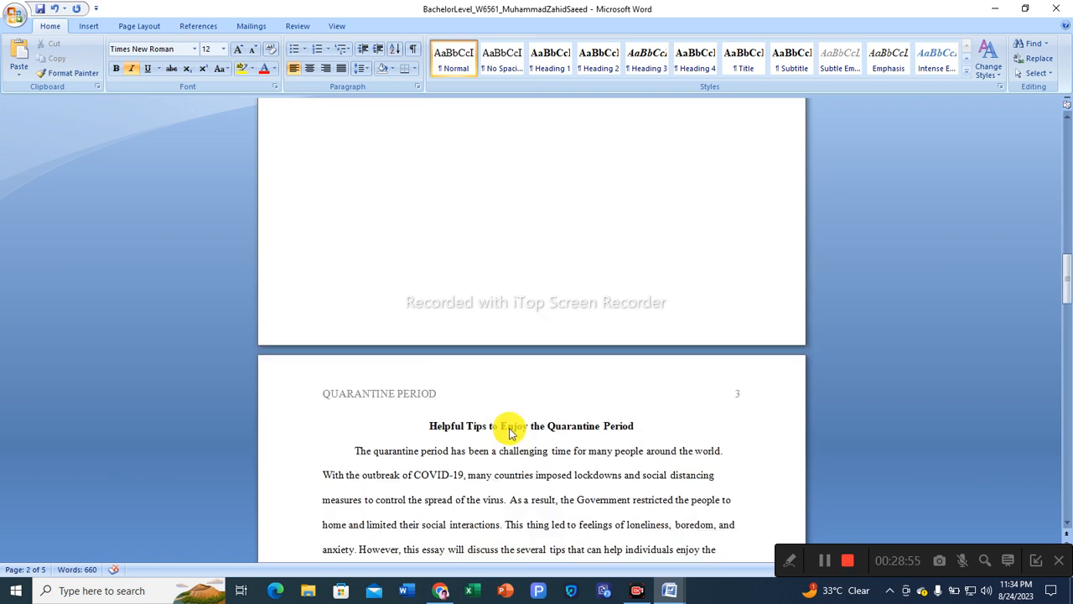
scroll(509, 449, "up", 8)
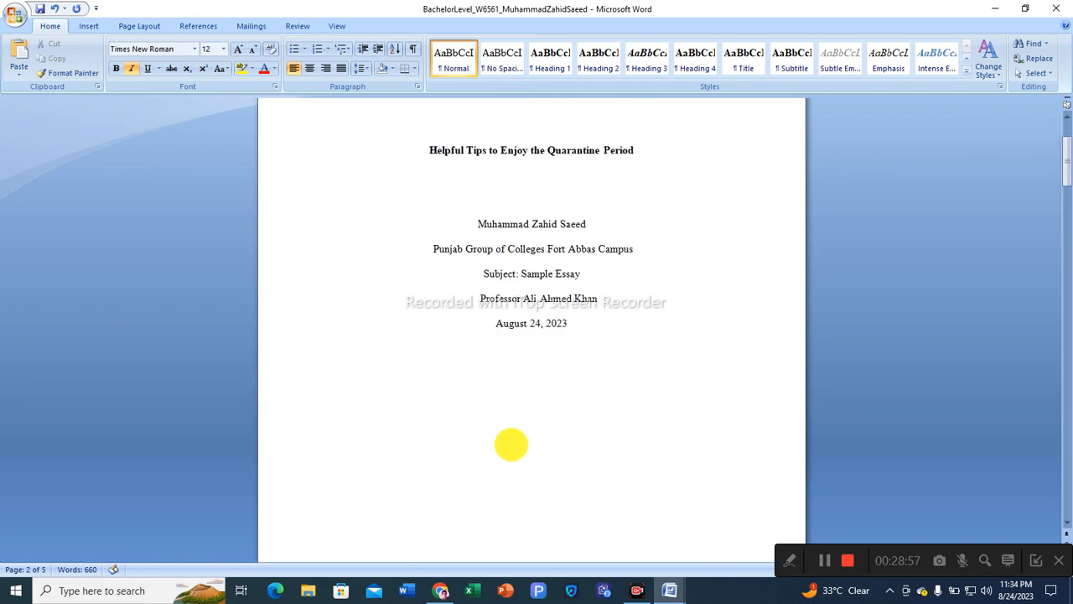
scroll(555, 362, "down", 20)
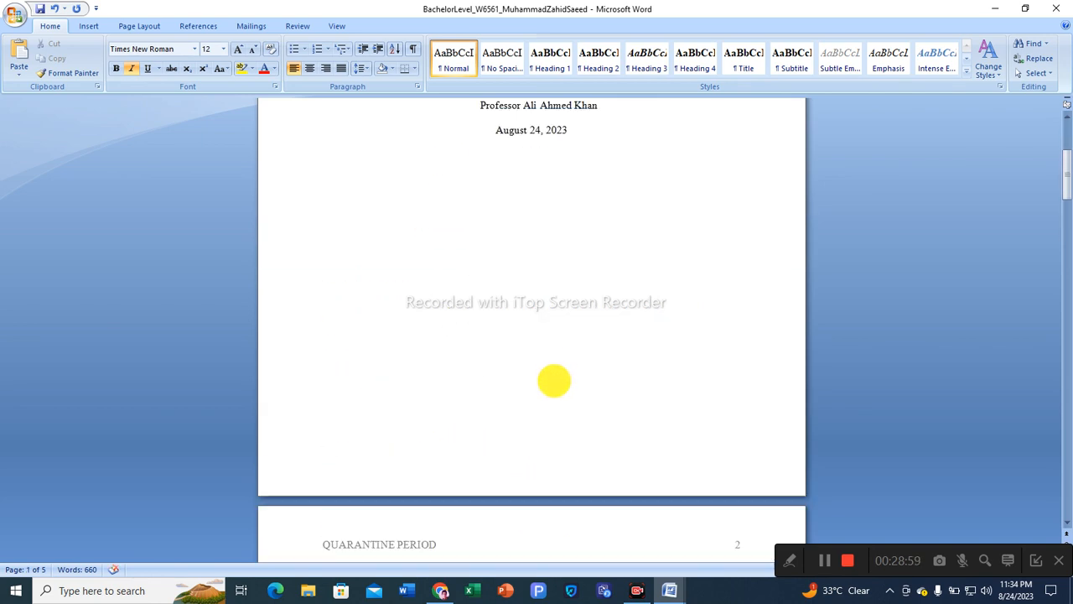
scroll(554, 412, "down", 5)
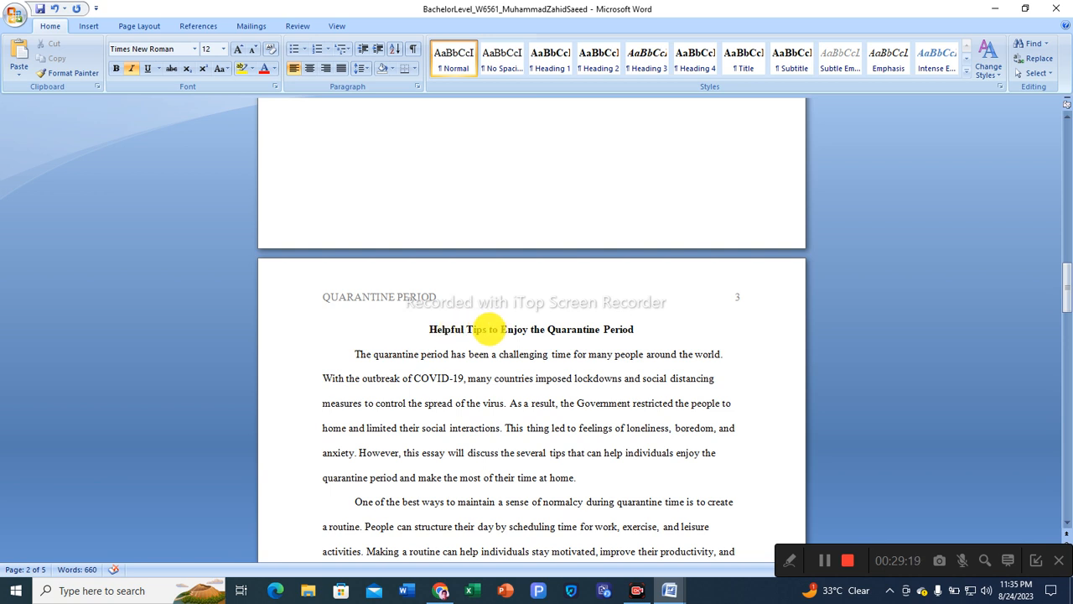
left_click_drag(490, 329, 494, 330)
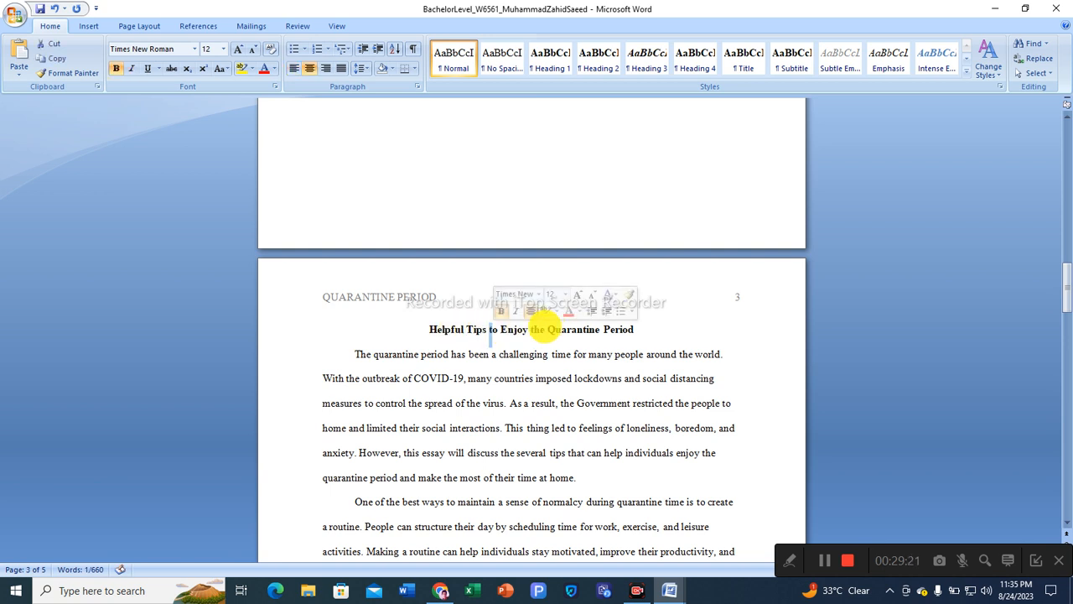
left_click_drag(532, 330, 541, 331)
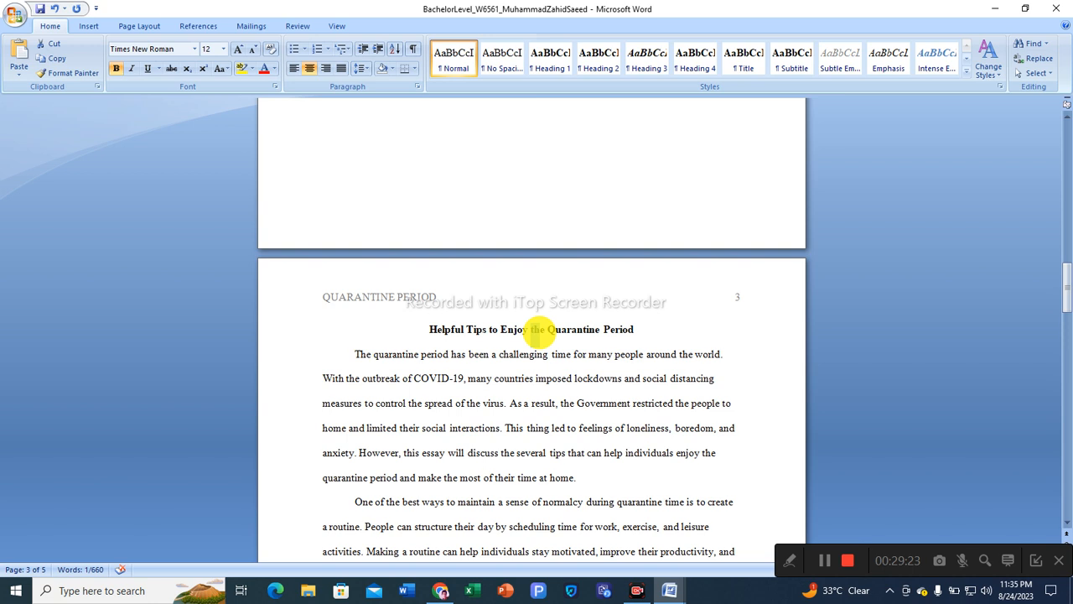
left_click(641, 333)
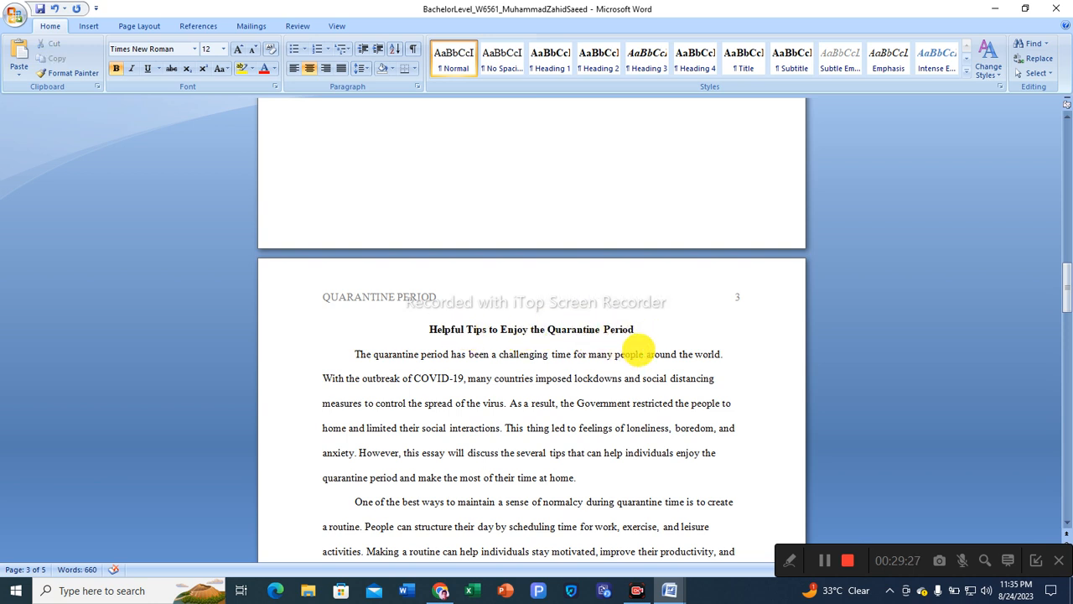
left_click(354, 355)
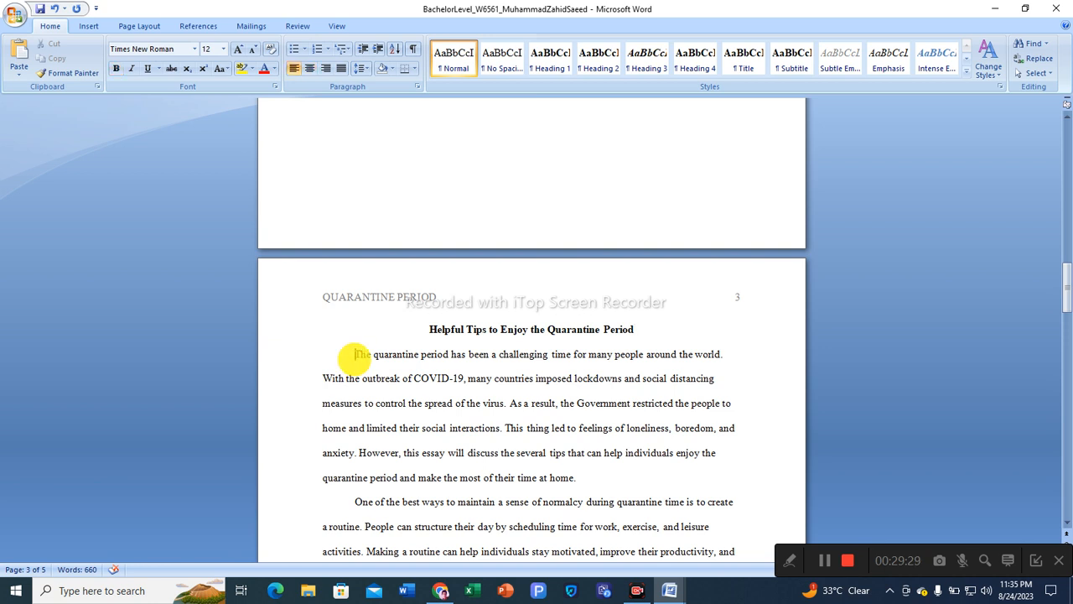
Remove and reapply the first-line indent of the first two body paragraphs on page 3, one after the other
key("BackSpace")
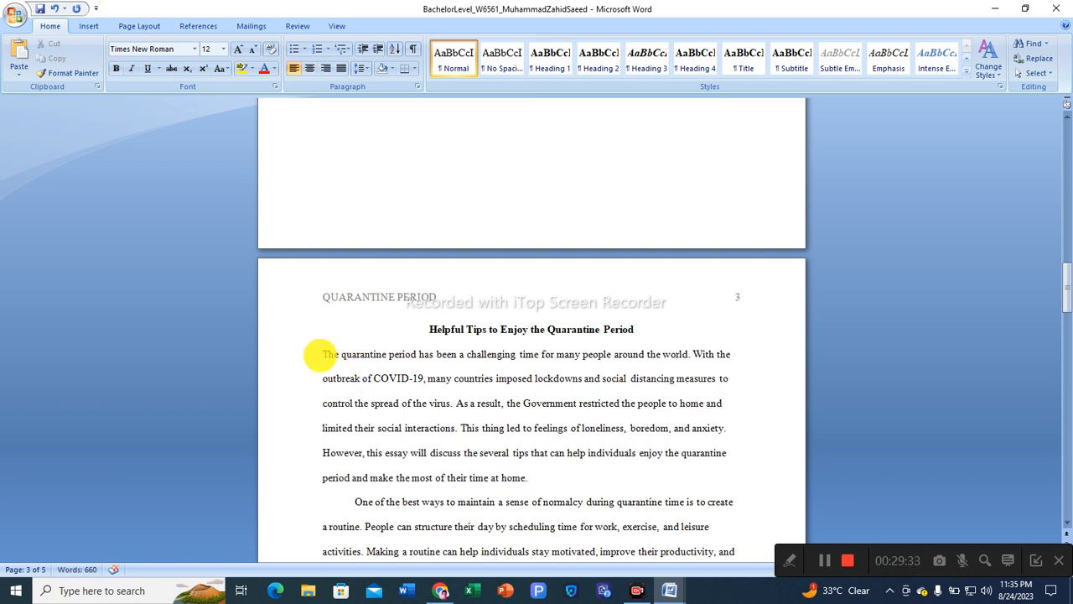
key("Tab")
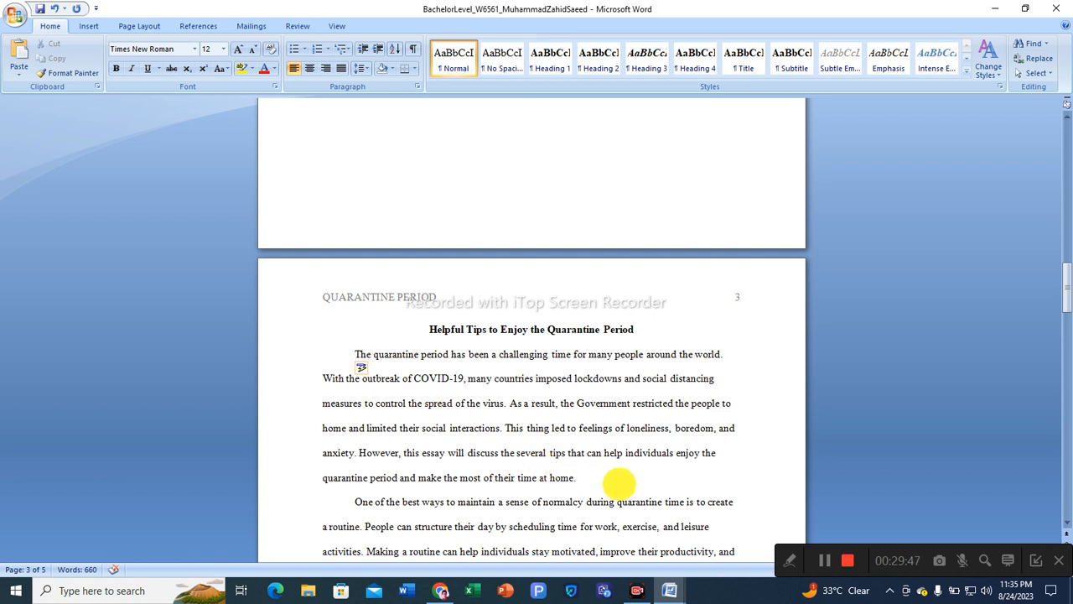
scroll(618, 482, "down", 1)
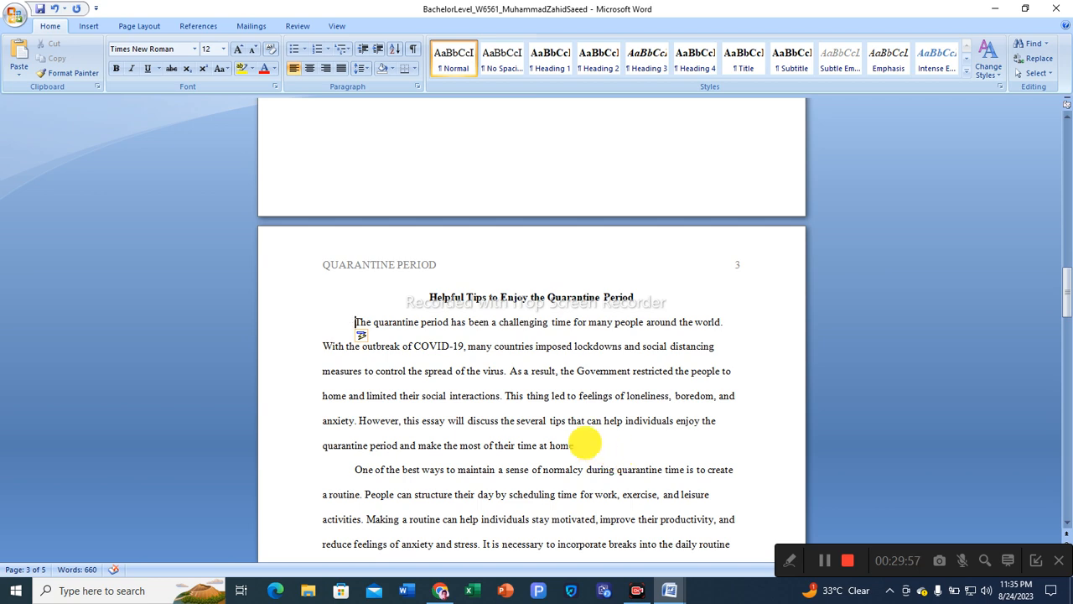
scroll(585, 443, "down", 4)
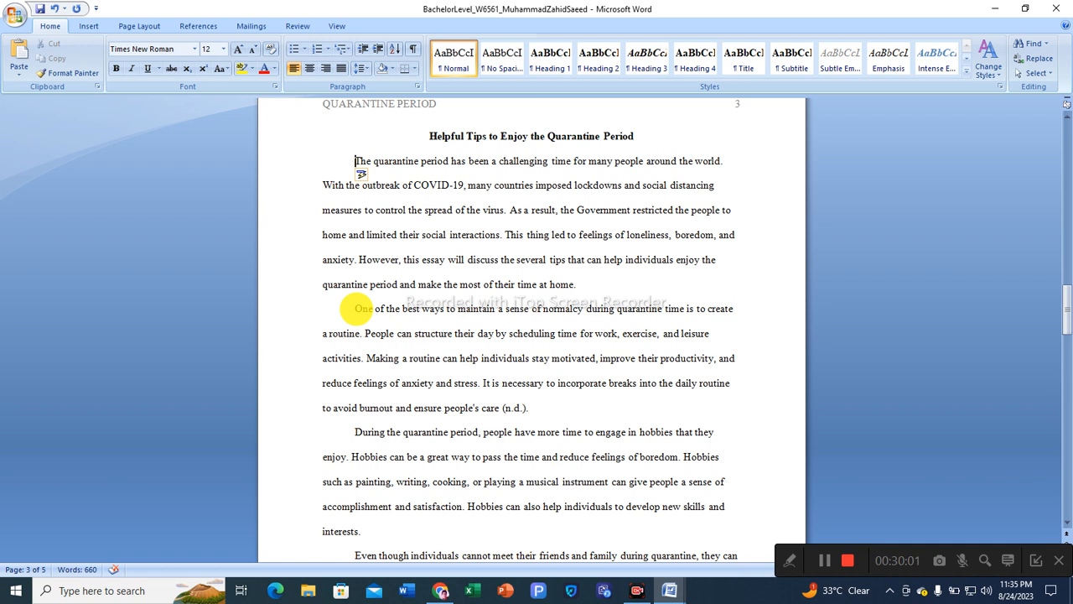
left_click(356, 308)
key("BackSpace")
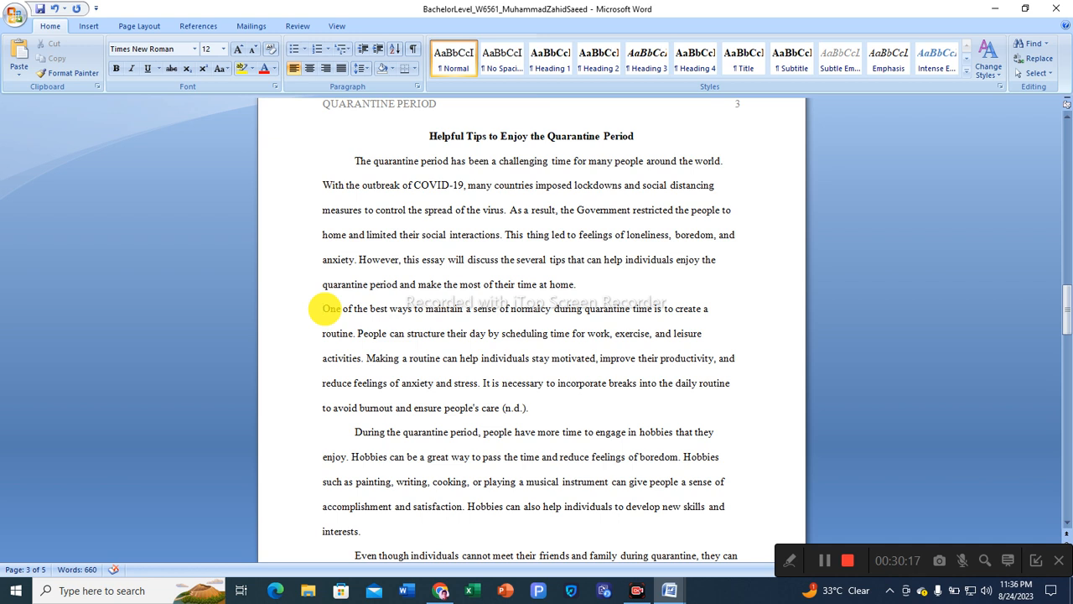
key("Tab")
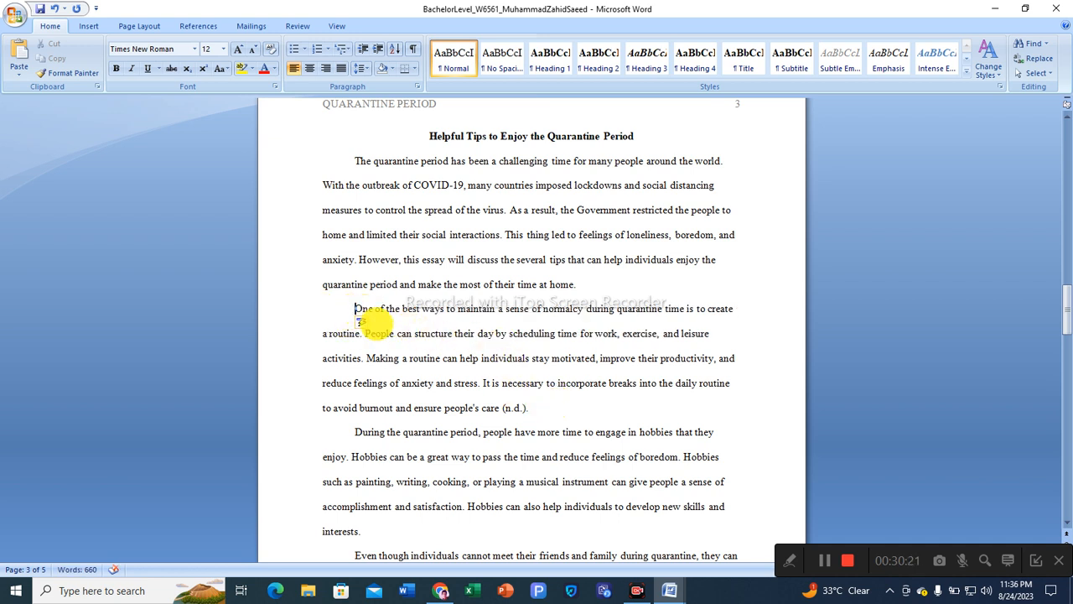
Remove the first-line indent of the "In conclusion" paragraph on page 4, and indent that line again
scroll(532, 412, "down", 1)
scroll(532, 417, "down", 2)
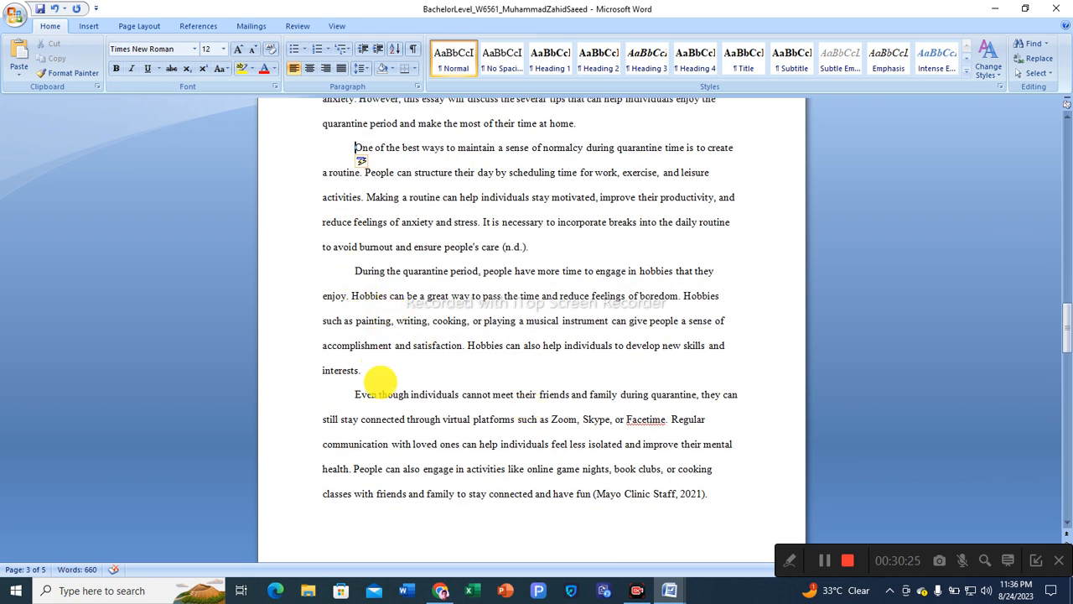
scroll(380, 379, "down", 6)
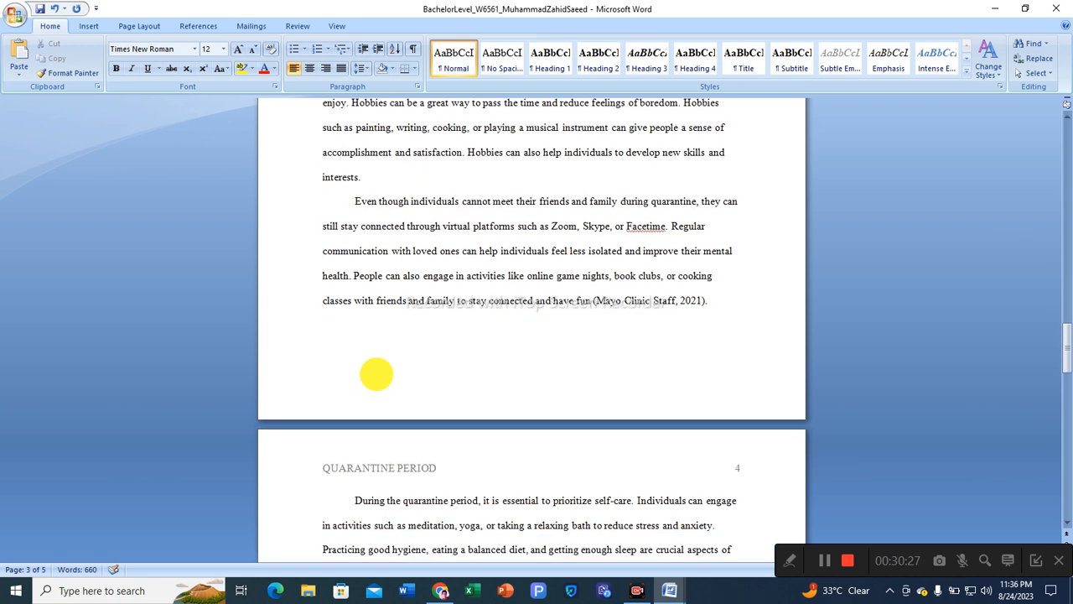
scroll(377, 379, "down", 5)
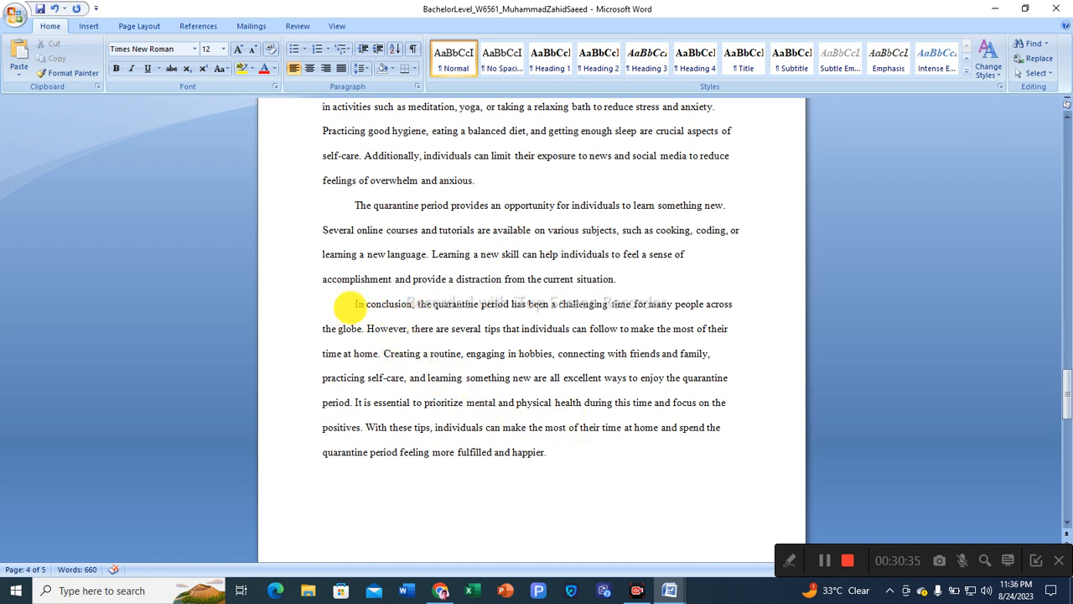
left_click(352, 306)
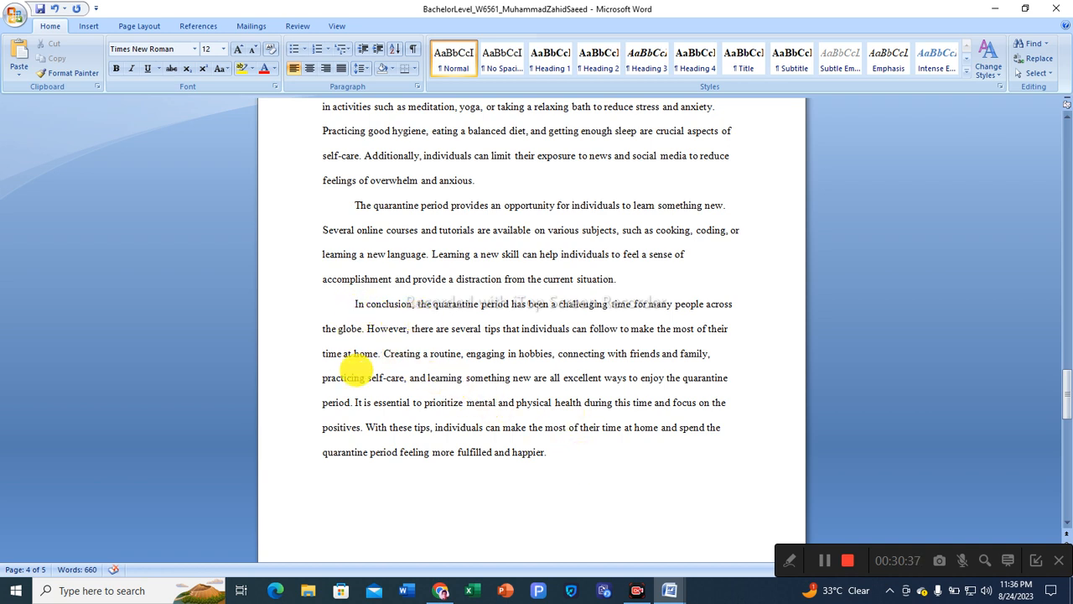
key("BackSpace")
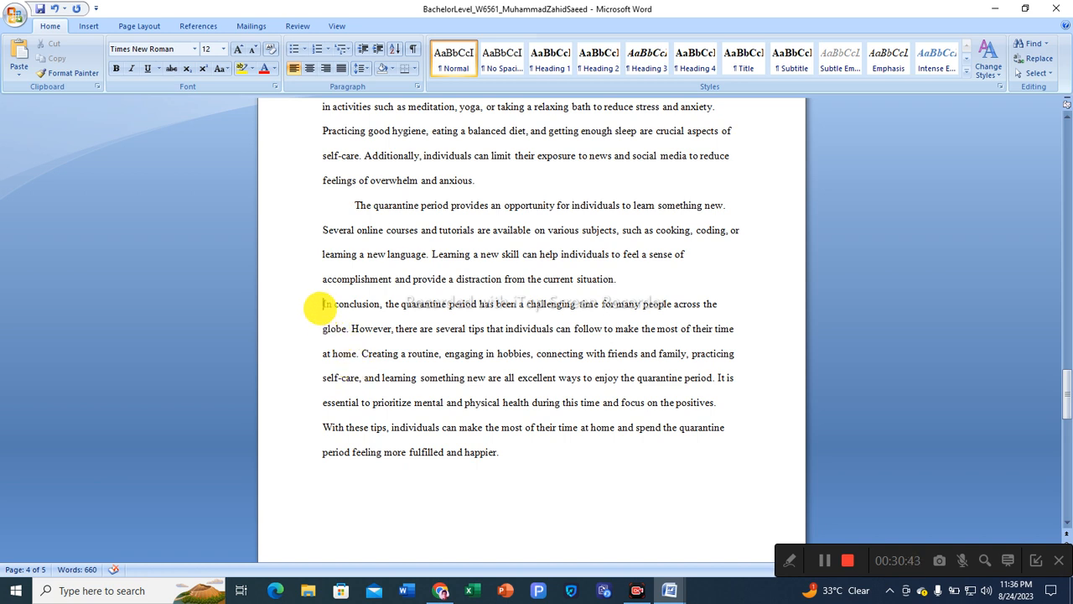
key("Tab")
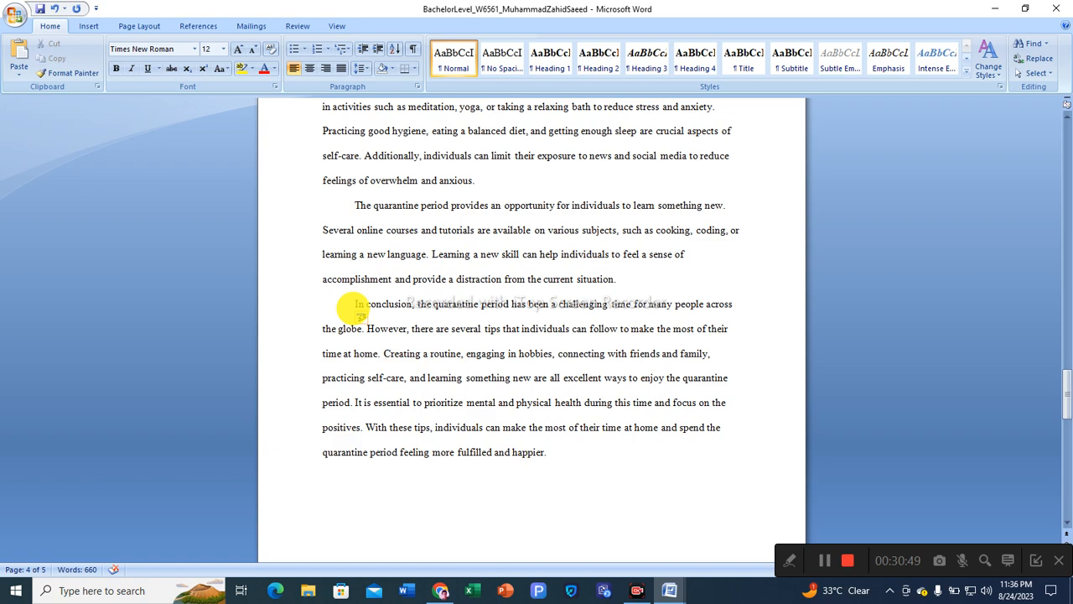
Examine the paragraph layout of the essay body from page 3 to the conclusion, and how the References start on their own page
scroll(475, 440, "up", 8)
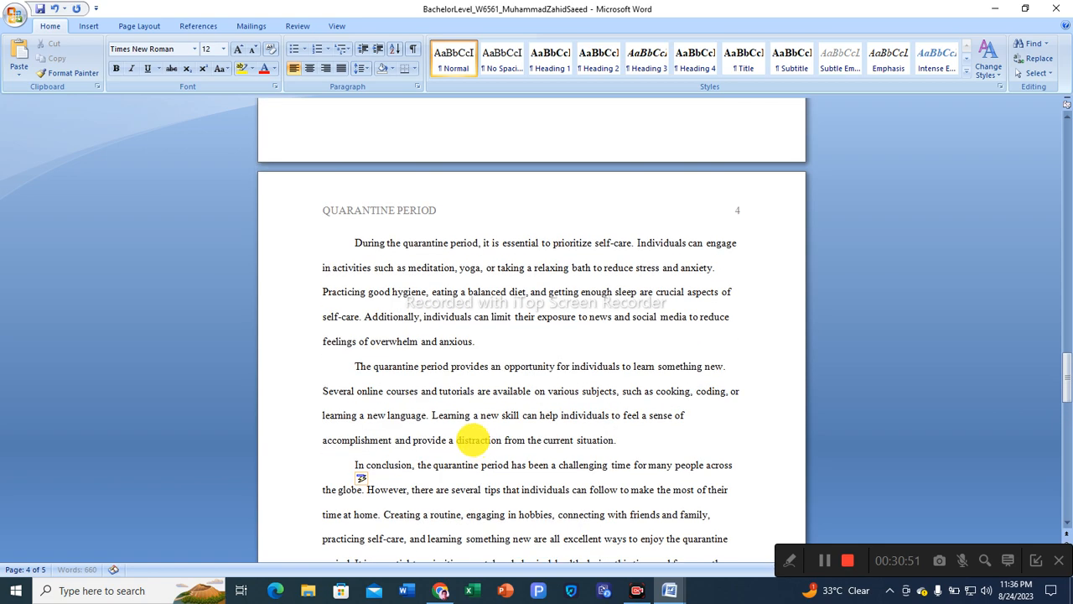
scroll(474, 440, "up", 6)
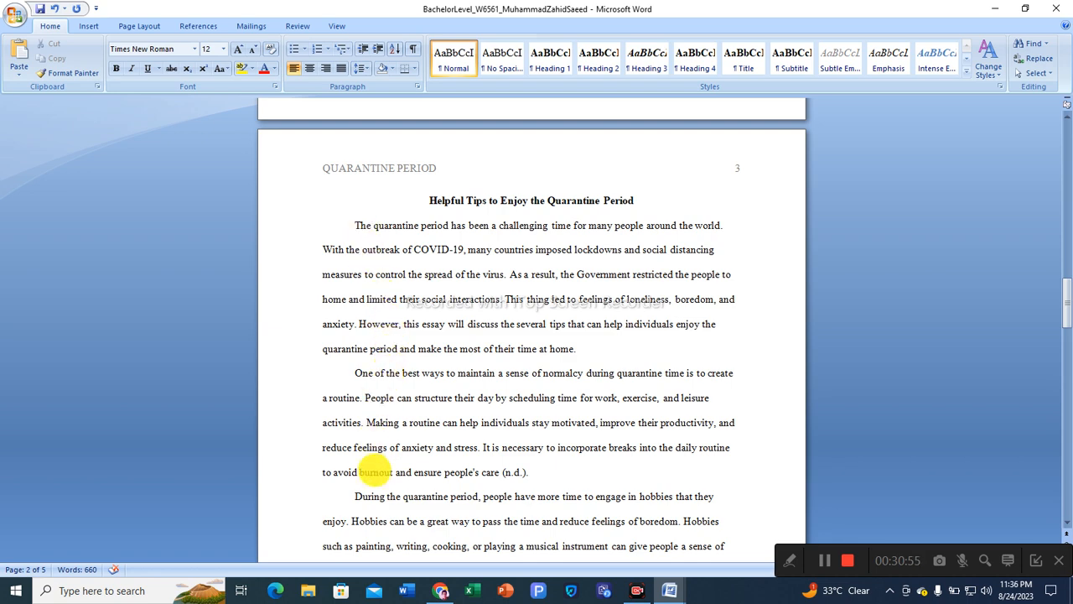
scroll(440, 503, "down", 3)
scroll(453, 501, "down", 3)
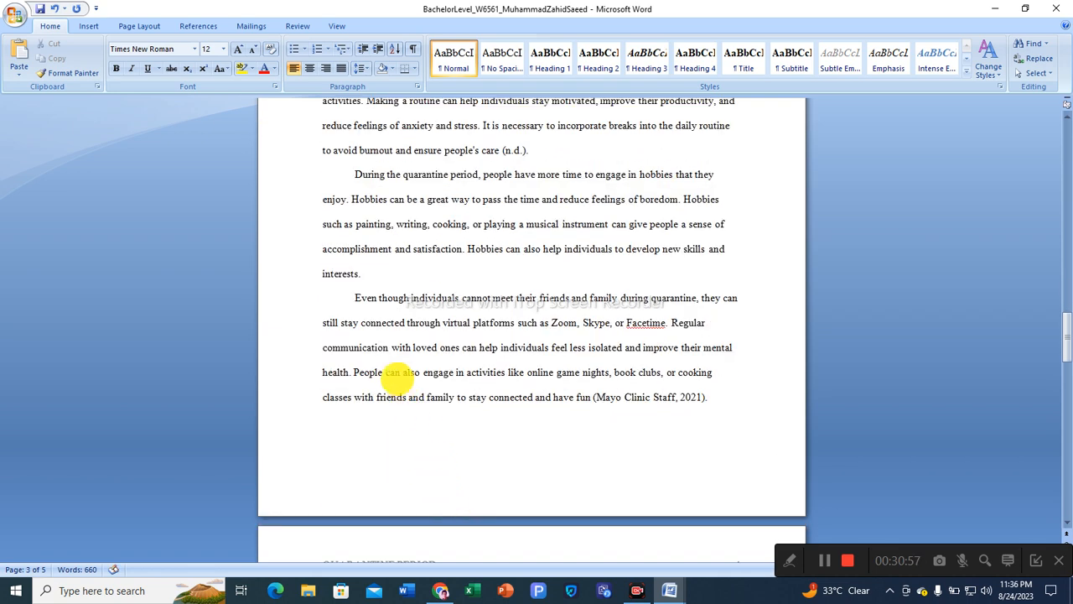
scroll(406, 375, "down", 3)
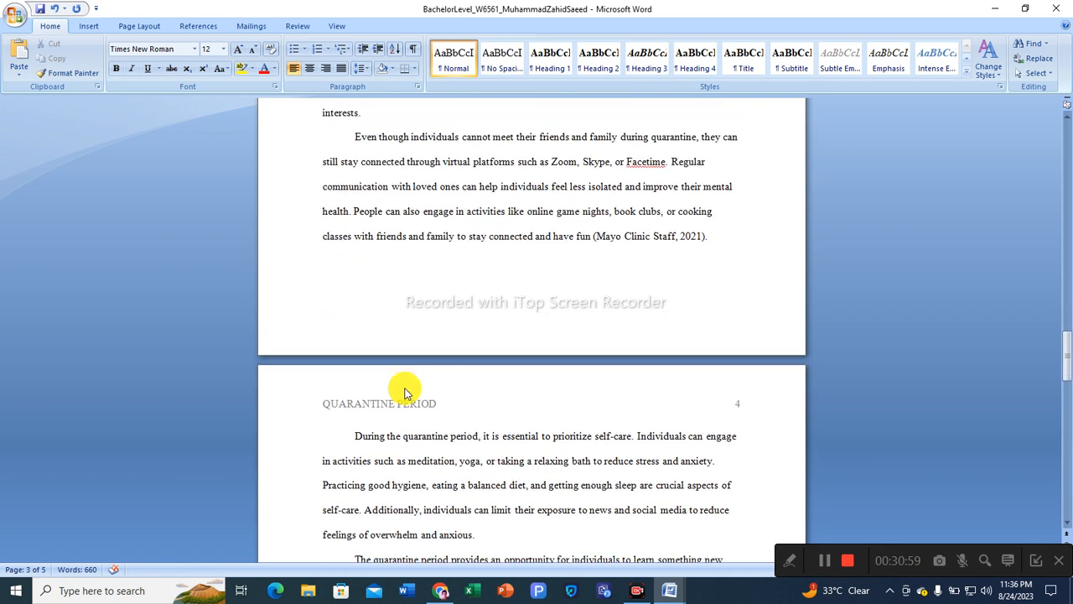
scroll(408, 428, "down", 4)
scroll(410, 432, "down", 5)
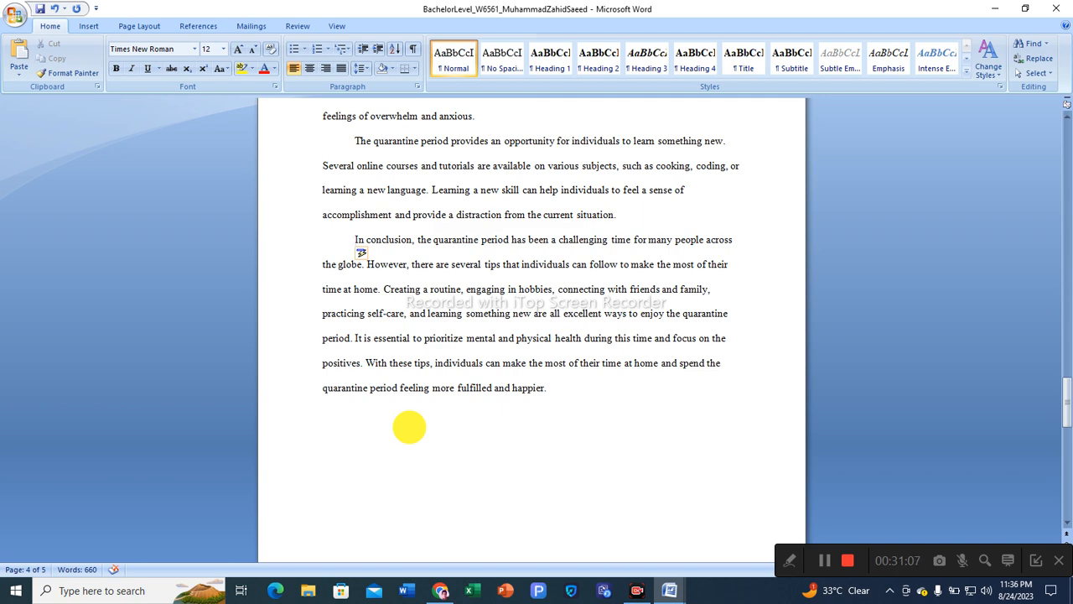
scroll(409, 427, "down", 6)
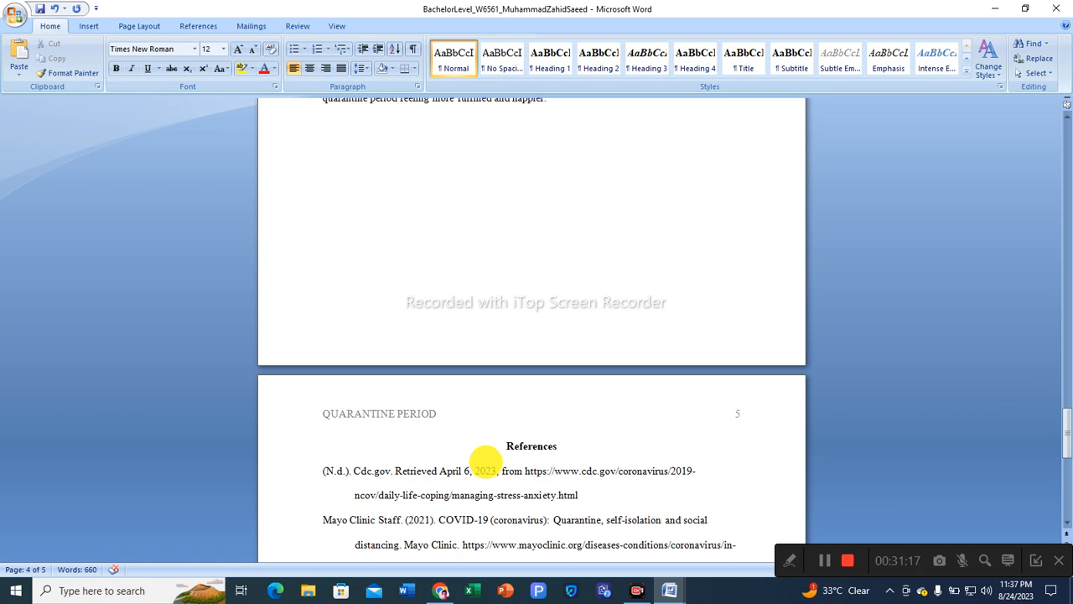
scroll(485, 460, "up", 10)
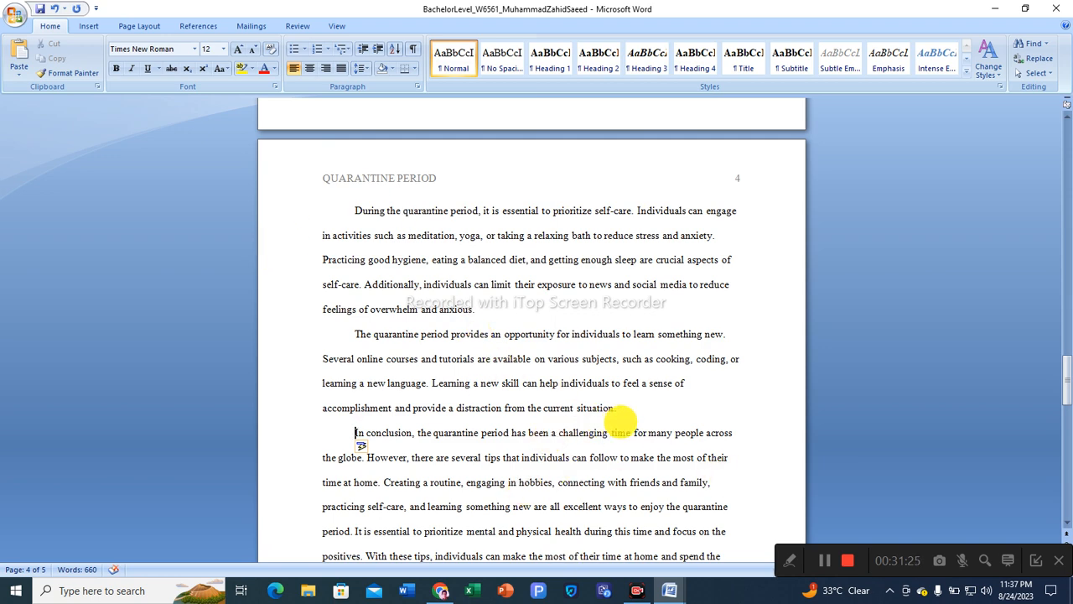
scroll(626, 418, "down", 3)
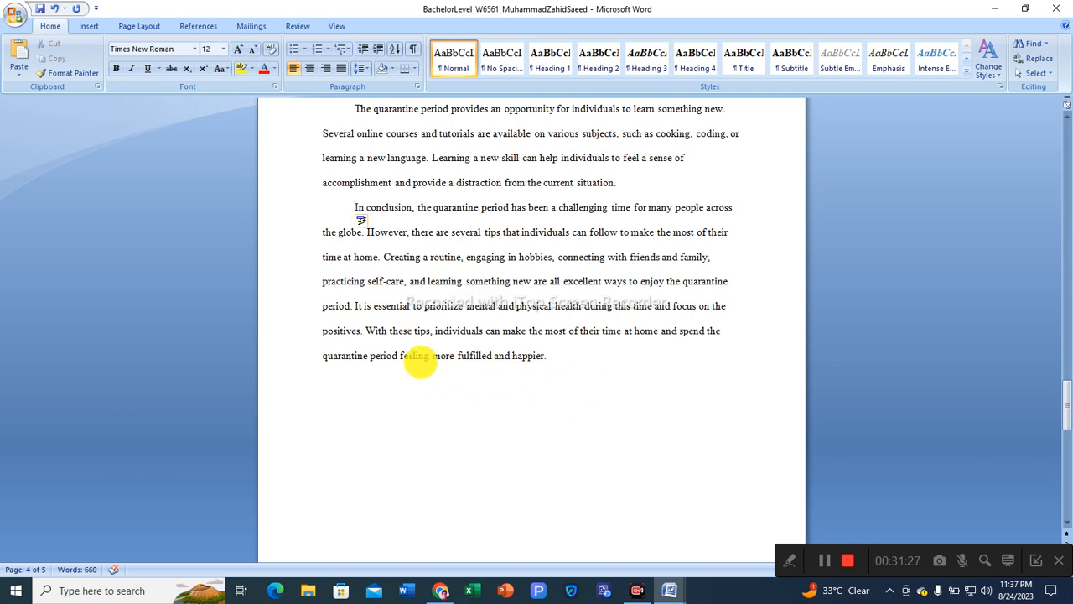
scroll(606, 408, "down", 1)
scroll(602, 451, "down", 3)
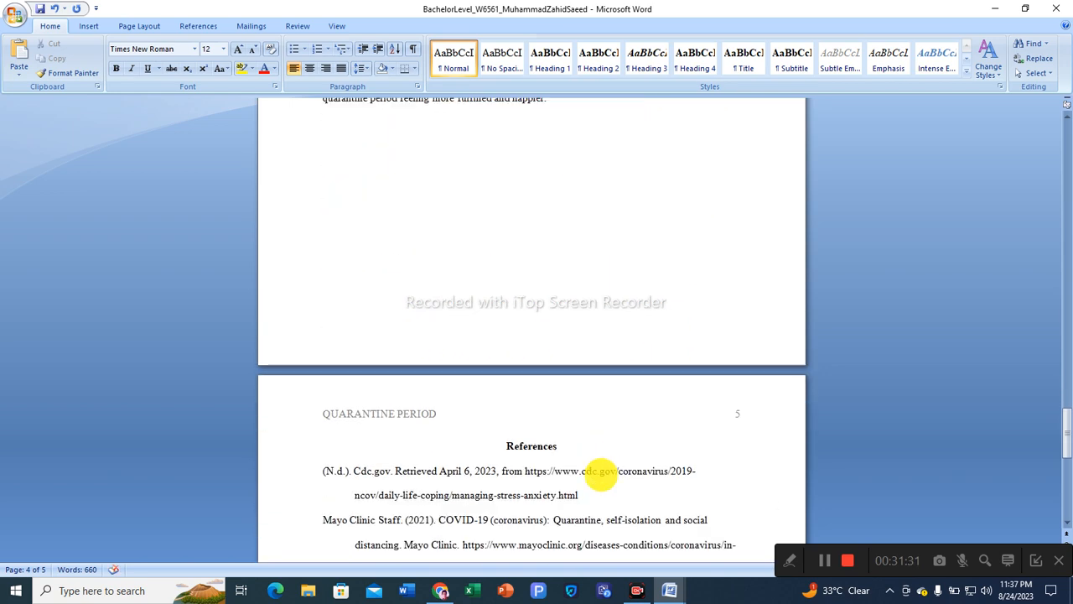
scroll(571, 439, "up", 2)
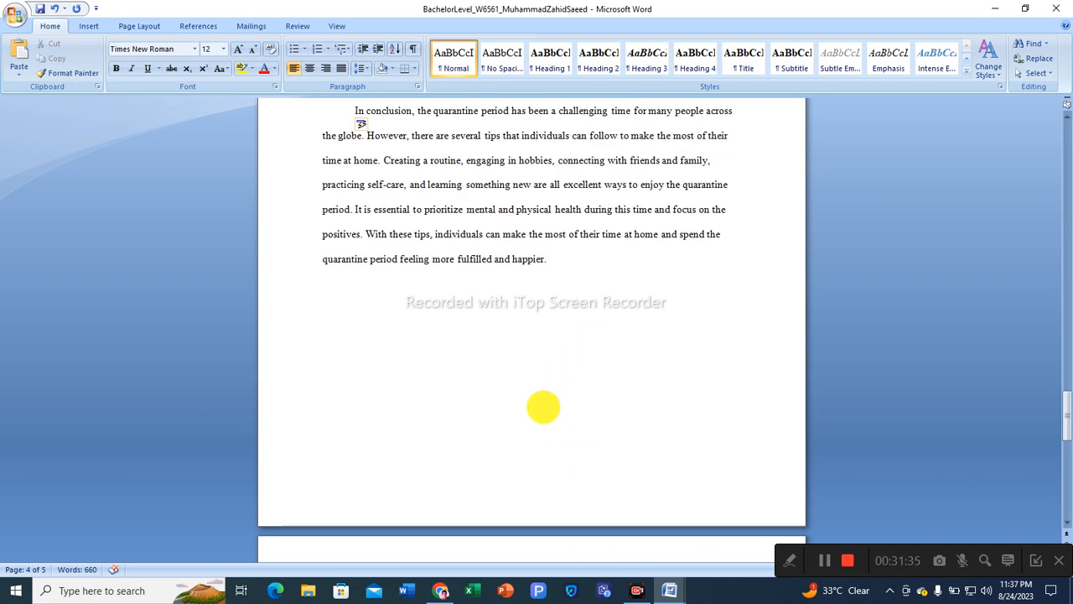
scroll(537, 423, "down", 3)
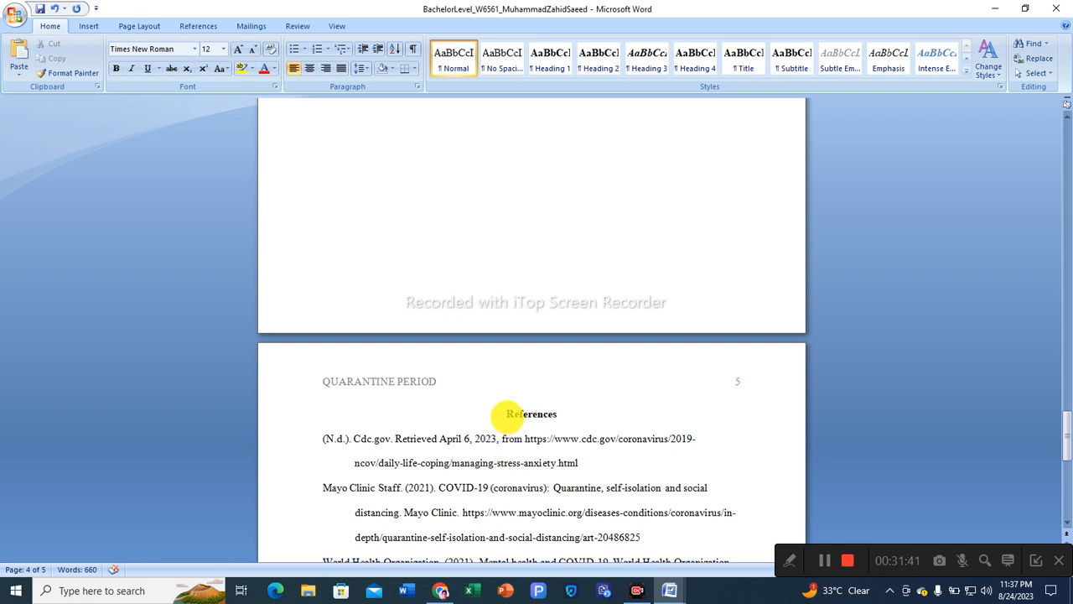
Left-align the References heading on page 5 and remove its bold formatting
left_click_drag(510, 412, 568, 417)
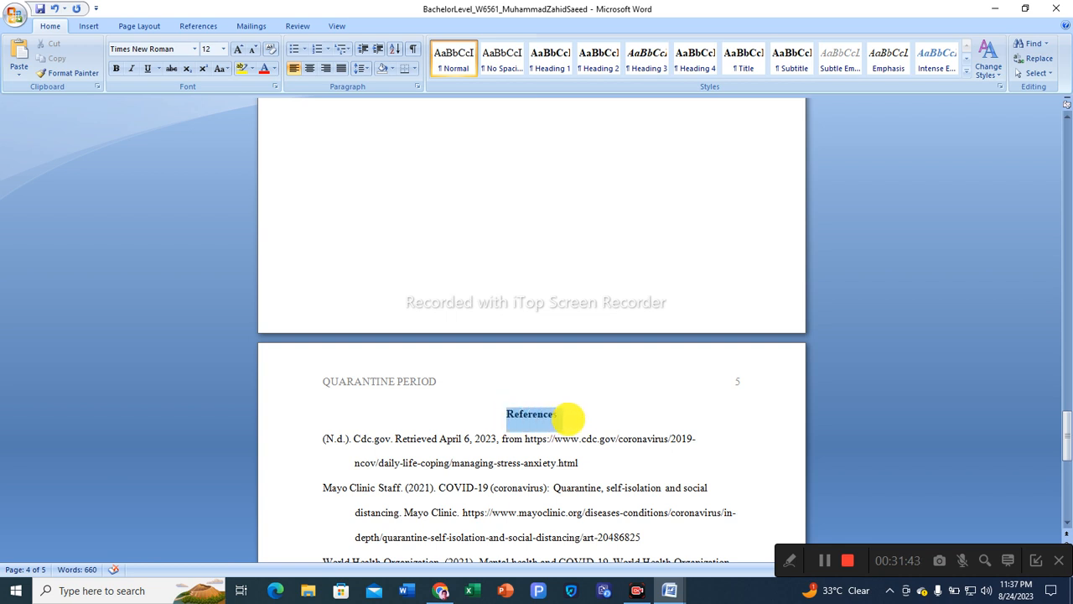
left_click(506, 414)
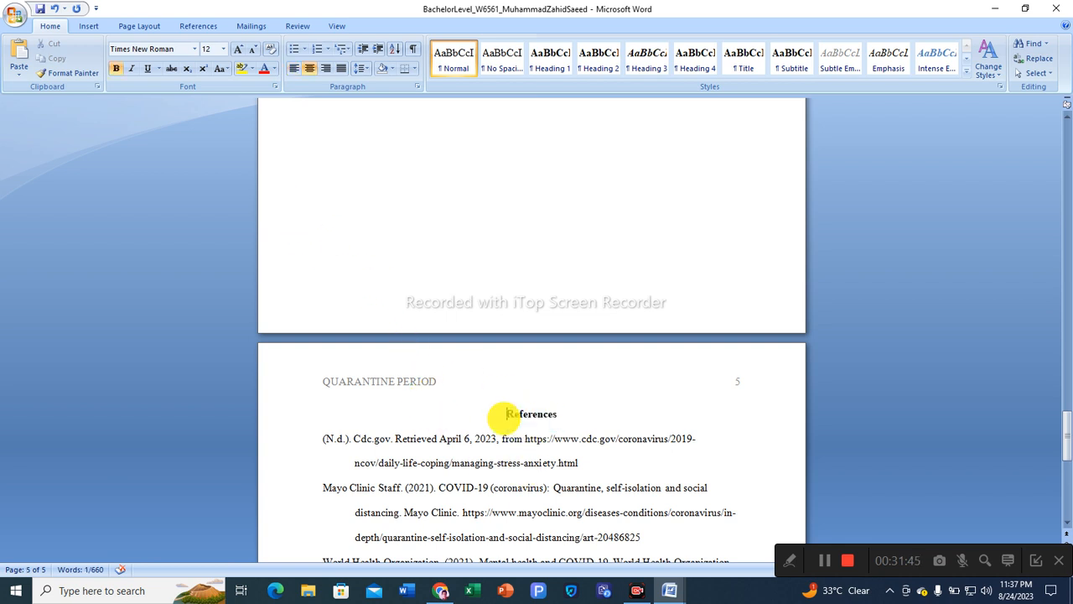
key("ctrl+l")
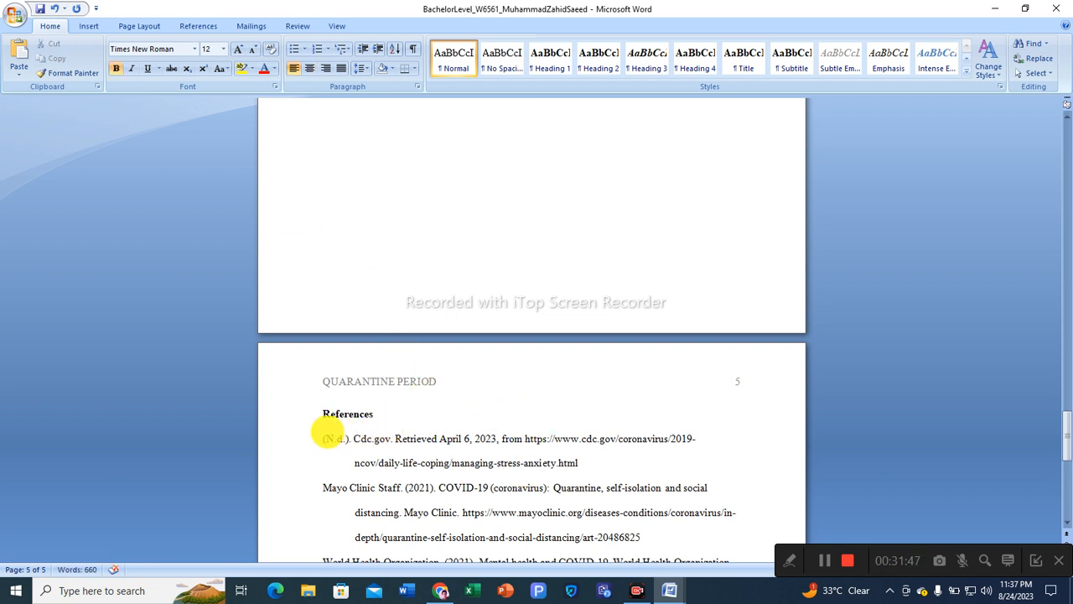
left_click_drag(323, 414, 378, 413)
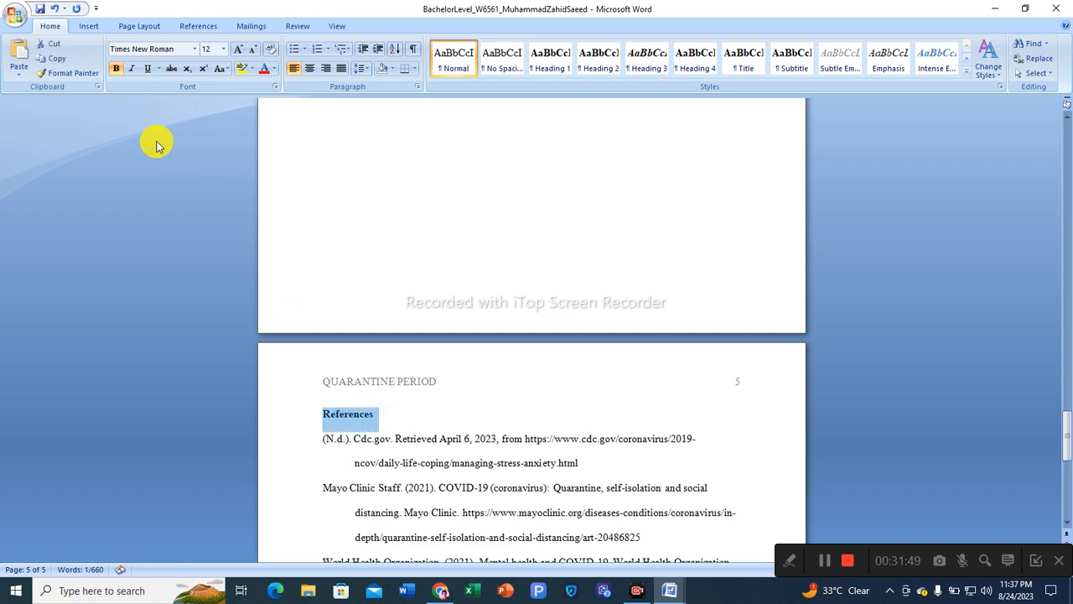
left_click(114, 70)
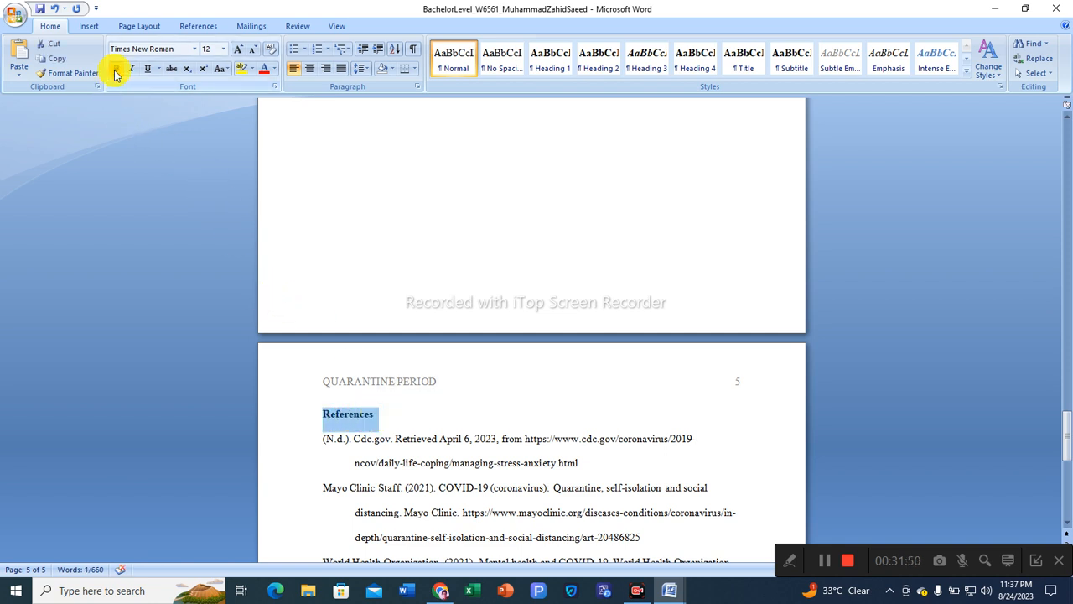
Make the References heading on page 5 bold and centre it
left_click(386, 414)
left_click_drag(321, 413, 384, 411)
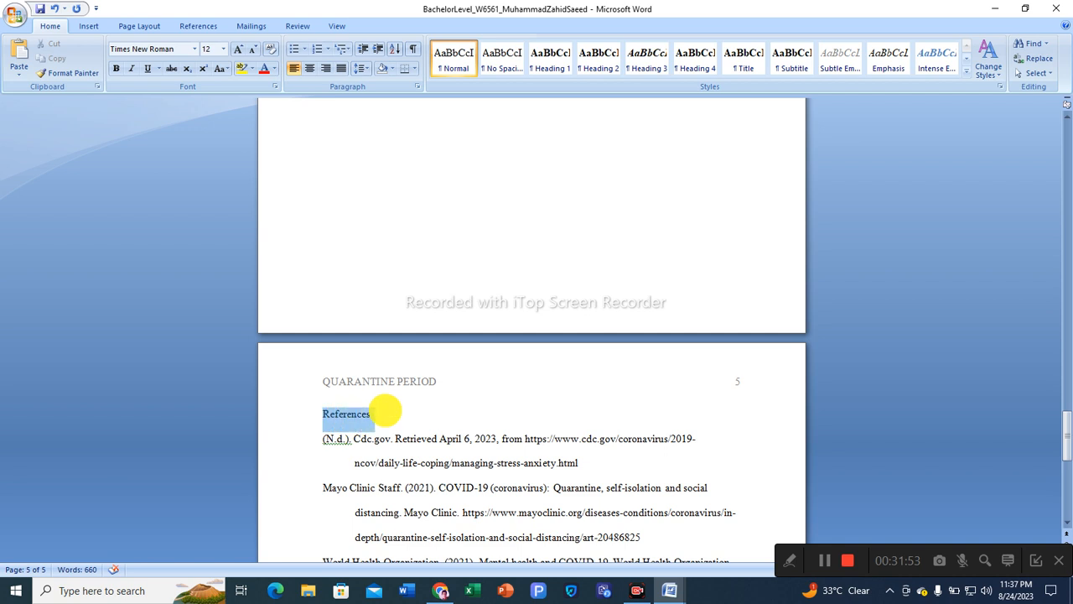
left_click(115, 69)
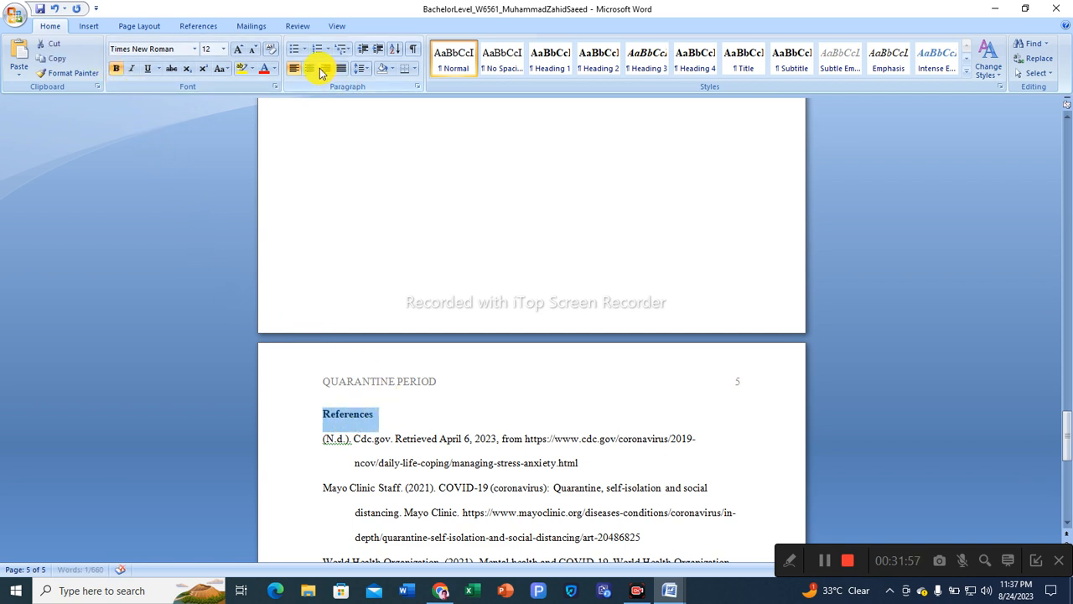
left_click(310, 69)
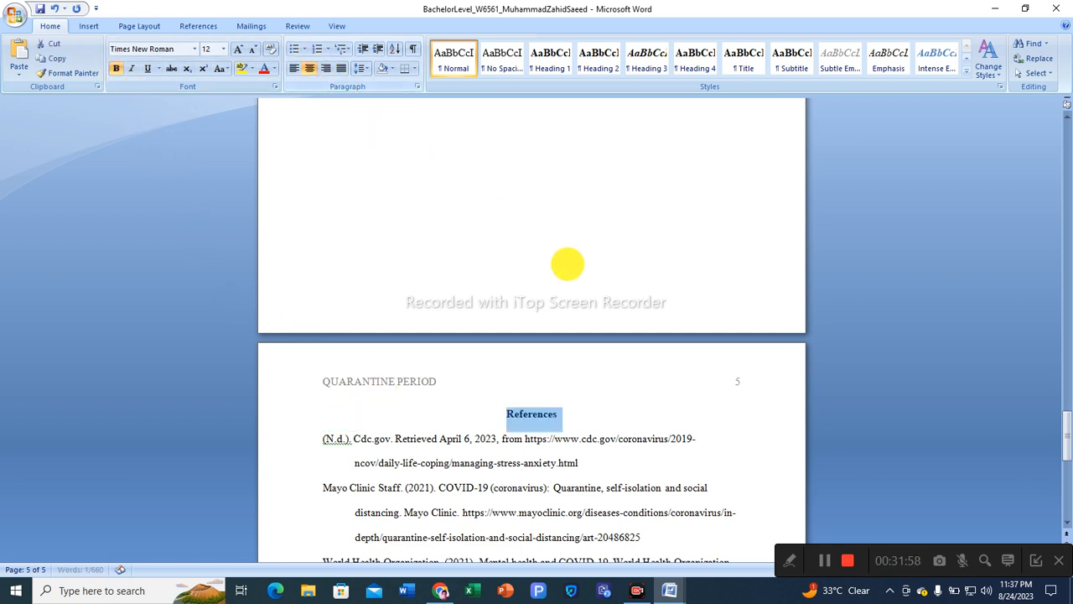
left_click(603, 417)
Go back through the essay to page 1 and examine the title page, highlighting the essay title
scroll(605, 419, "up", 2)
scroll(600, 457, "up", 15)
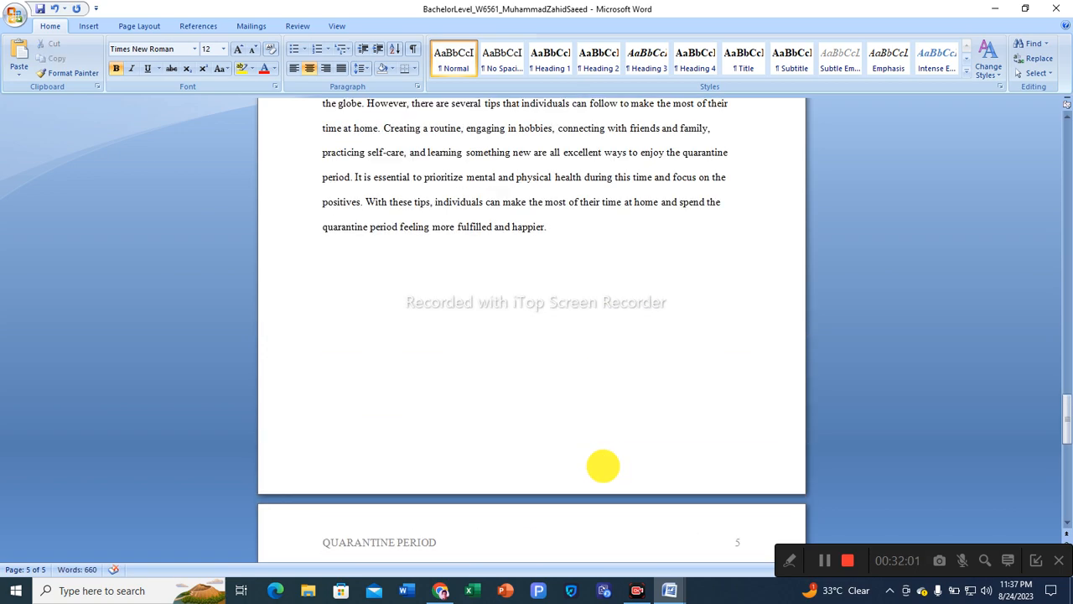
scroll(599, 463, "up", 20)
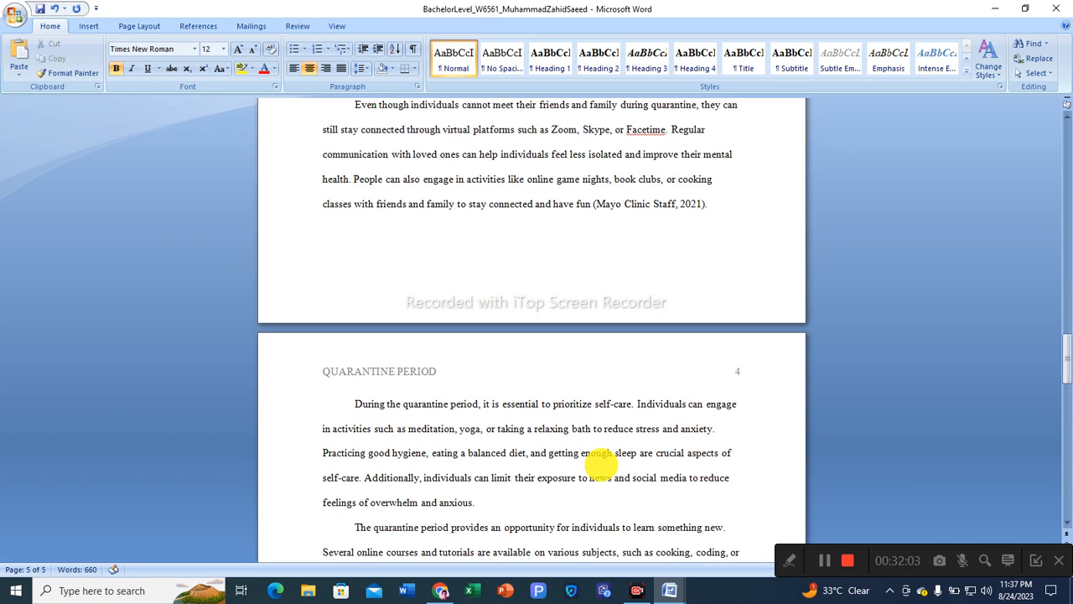
scroll(603, 469, "up", 20)
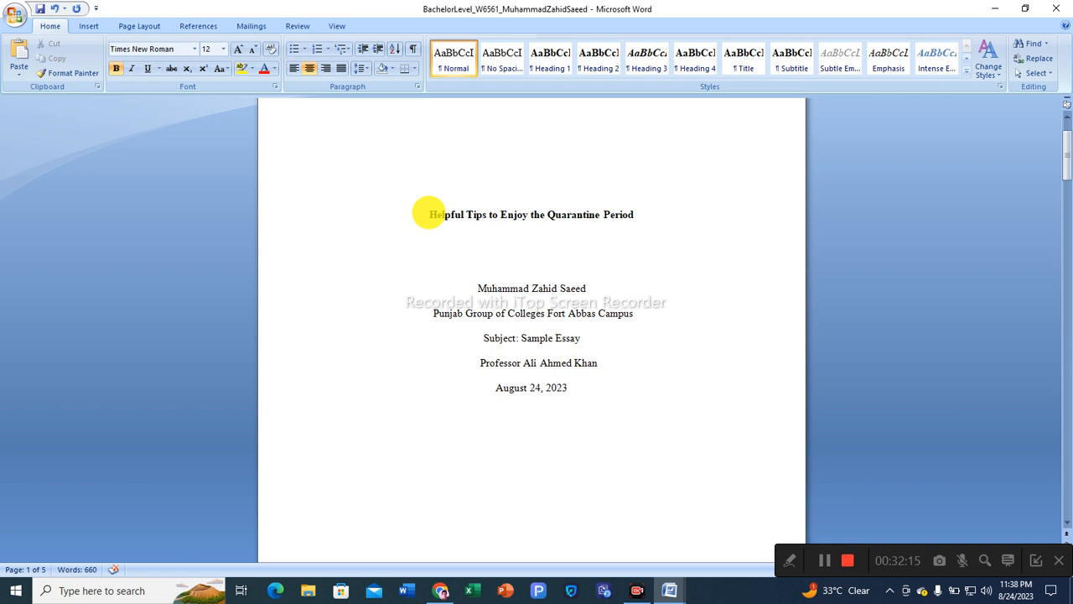
left_click_drag(428, 213, 619, 213)
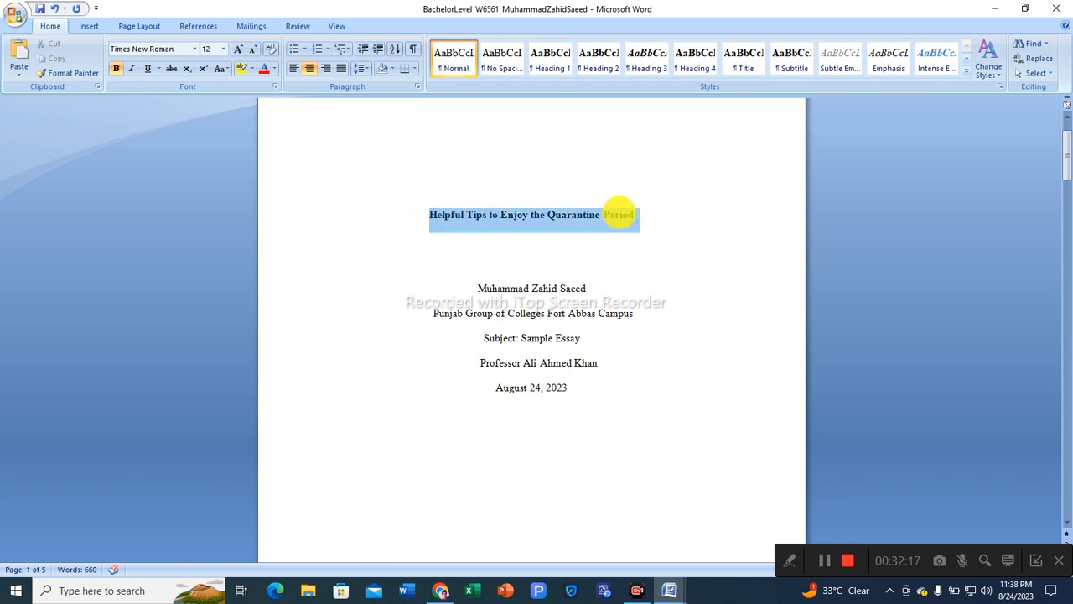
left_click(621, 241)
scroll(626, 269, "up", 1)
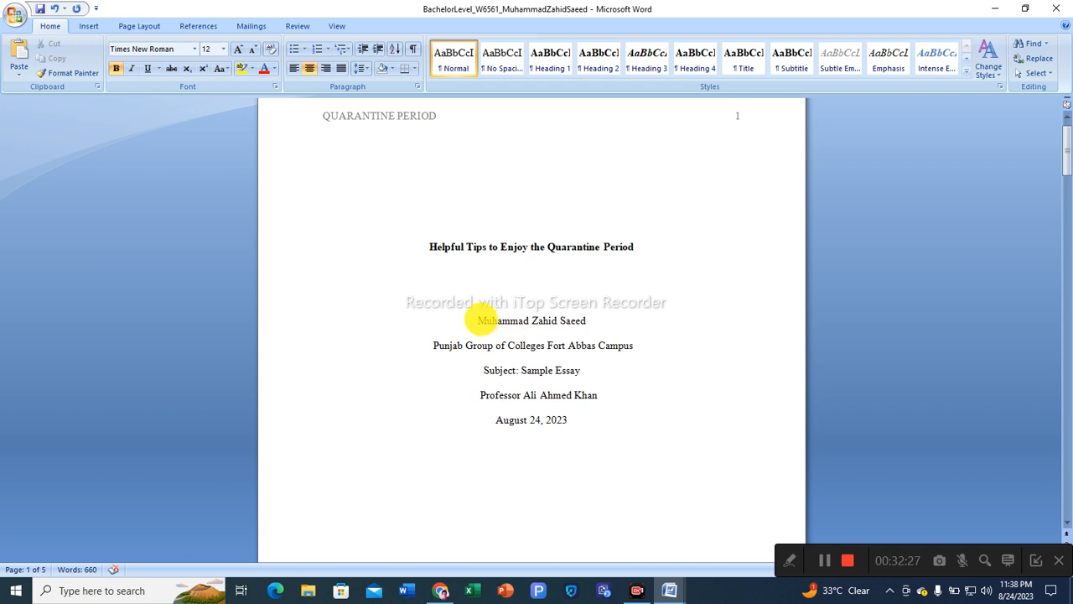
Examine the Abstract on page 2 and highlight the keywords listed beneath it
scroll(587, 405, "down", 10)
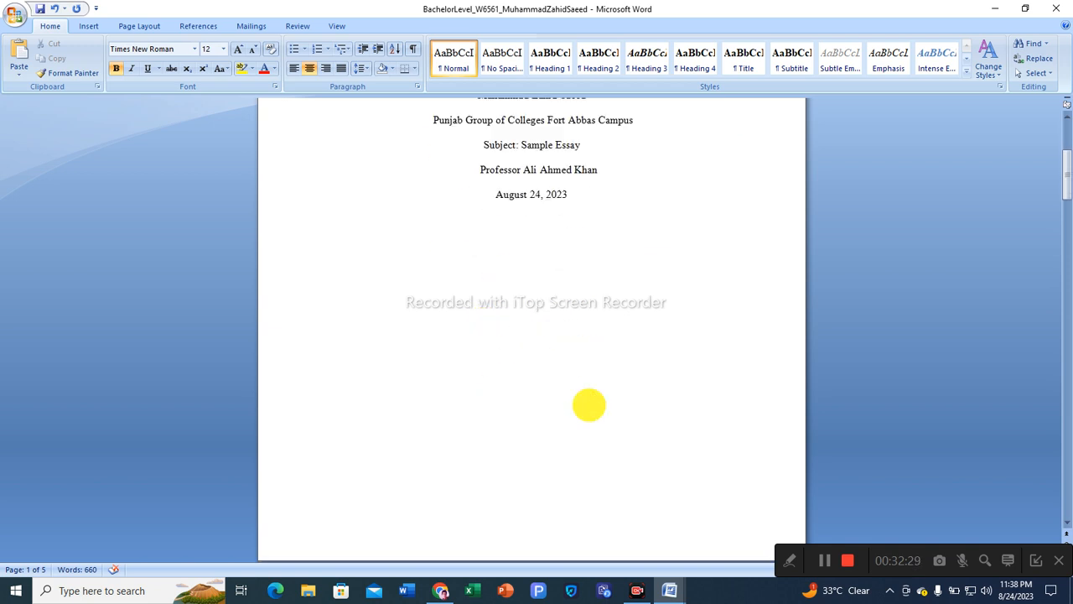
scroll(588, 409, "down", 3)
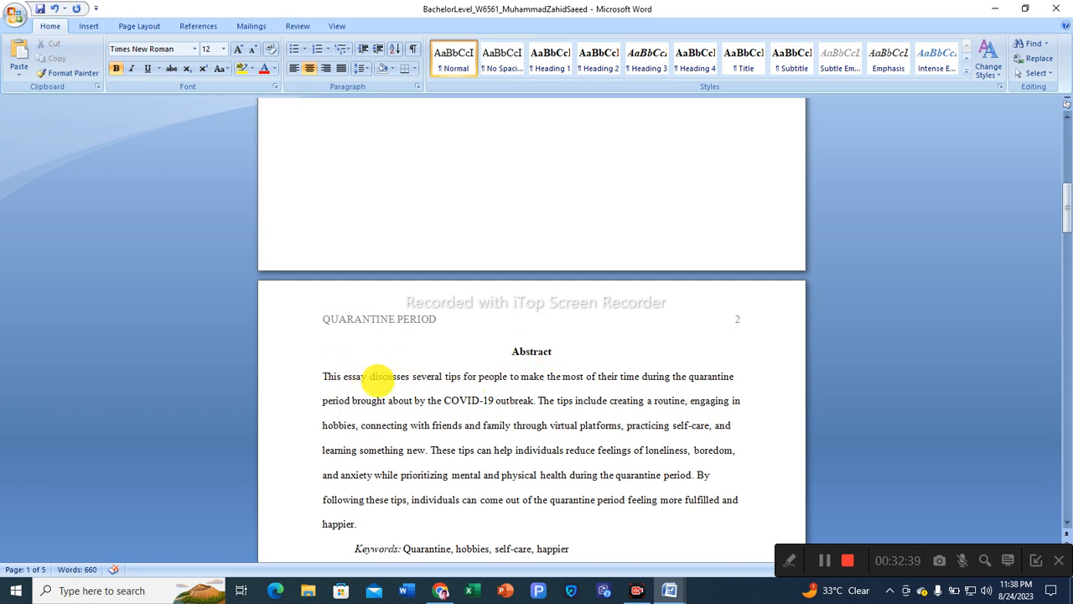
scroll(376, 377, "down", 2)
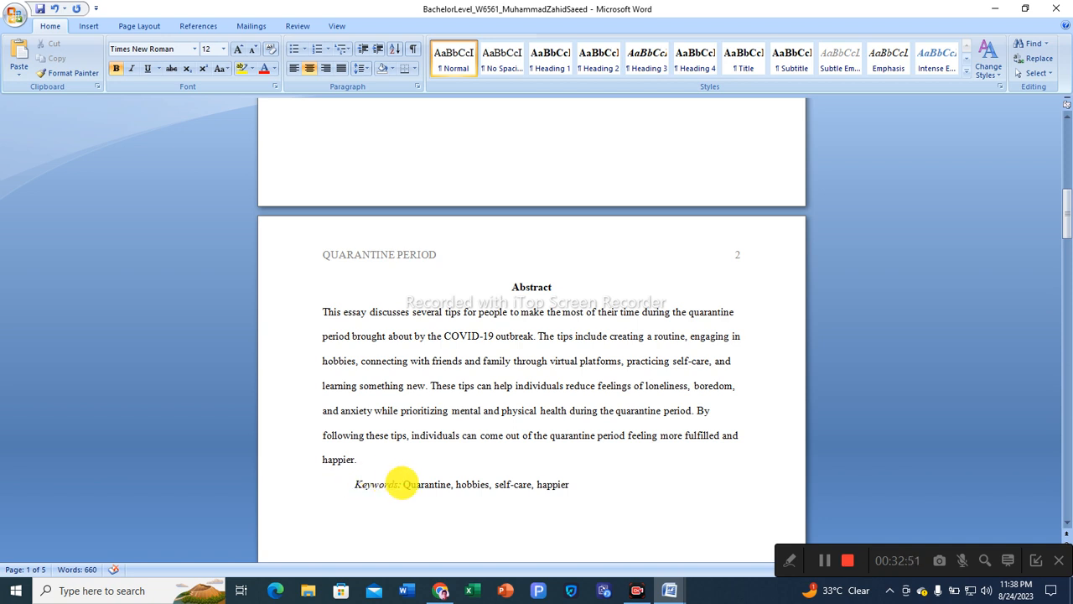
left_click_drag(405, 485, 559, 491)
left_click(570, 497)
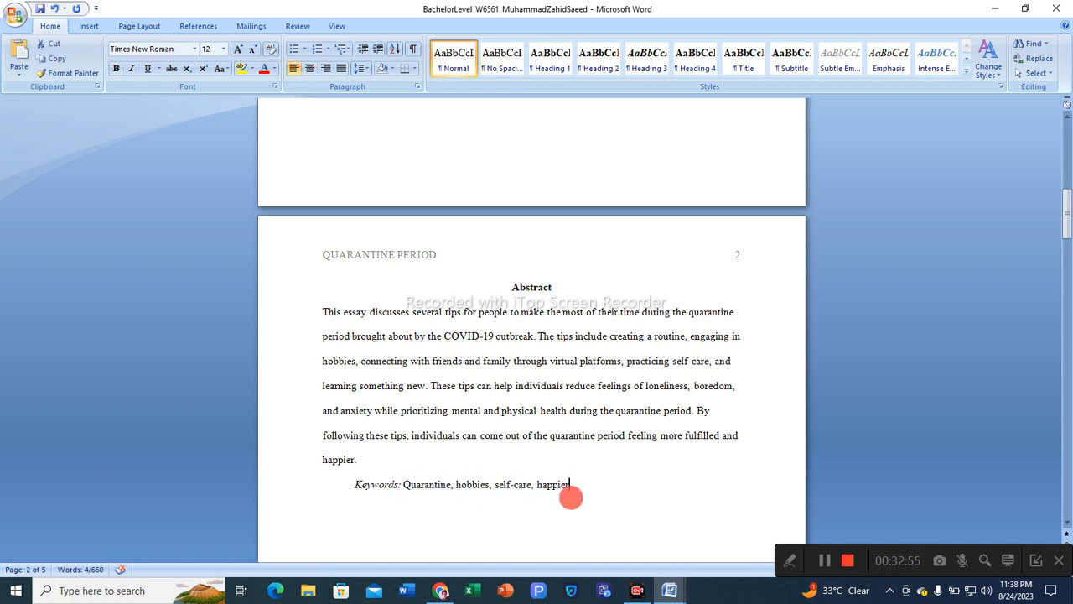
Remove the italics from the Keywords label beneath the abstract, and italicise it again
left_click_drag(403, 485, 372, 470)
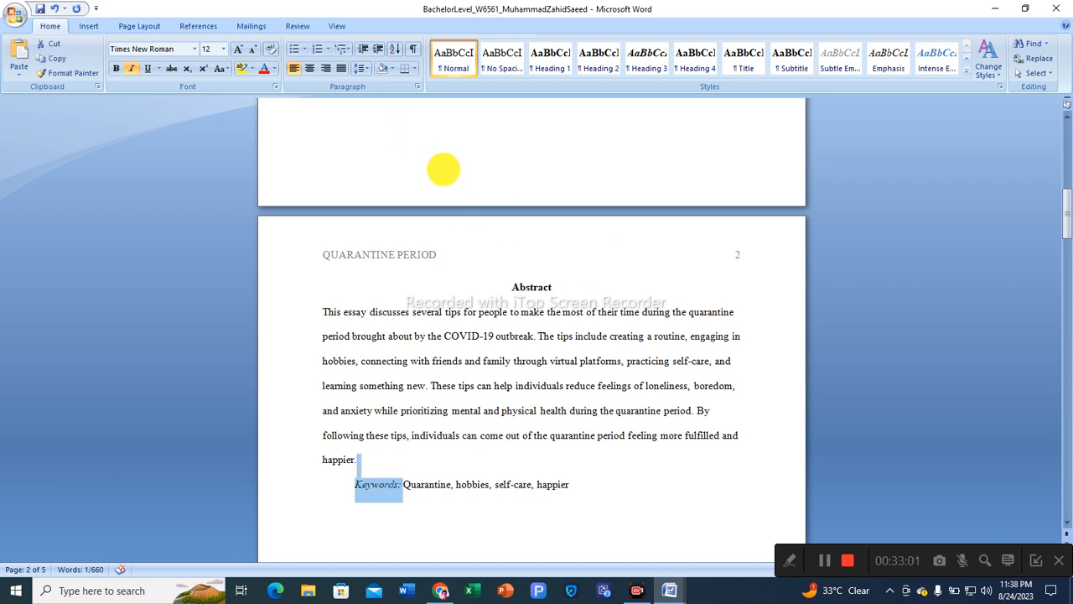
left_click(130, 68)
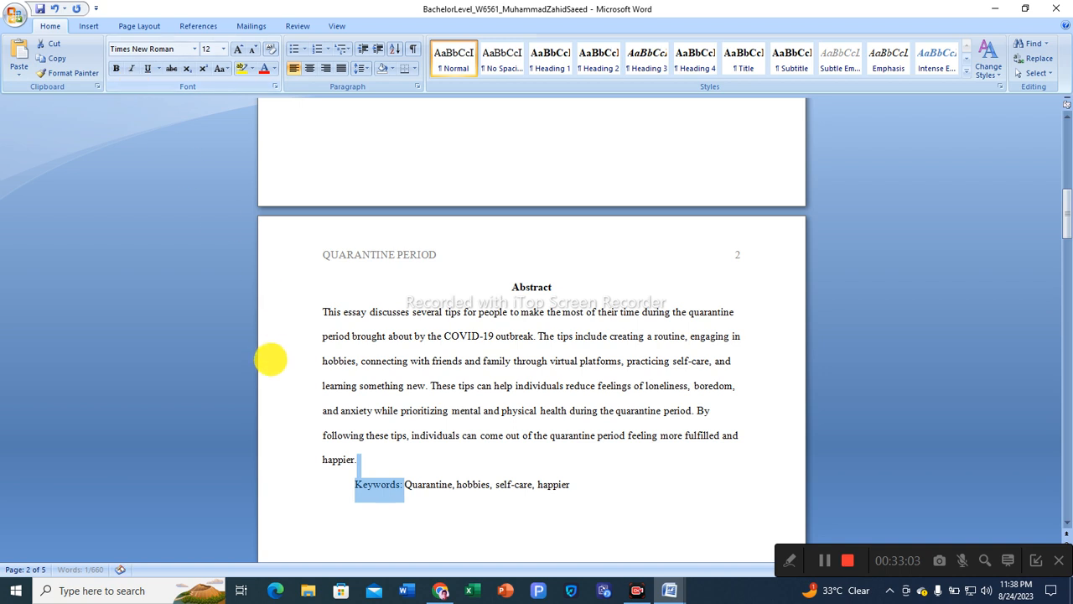
left_click(131, 68)
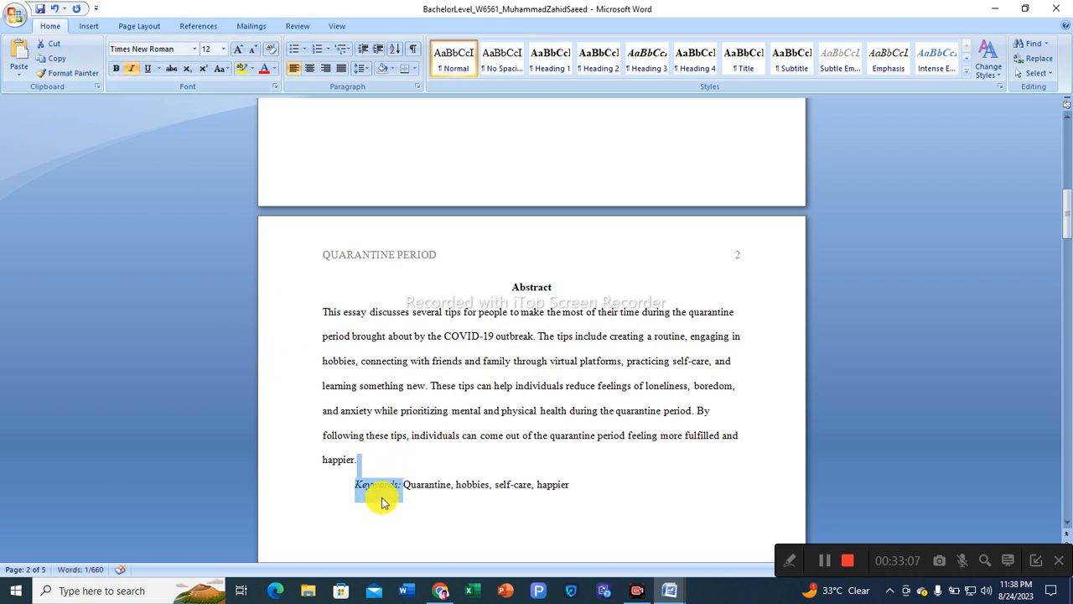
Deselect the Keywords label and save the essay document
left_click(516, 502)
scroll(527, 486, "down", 3)
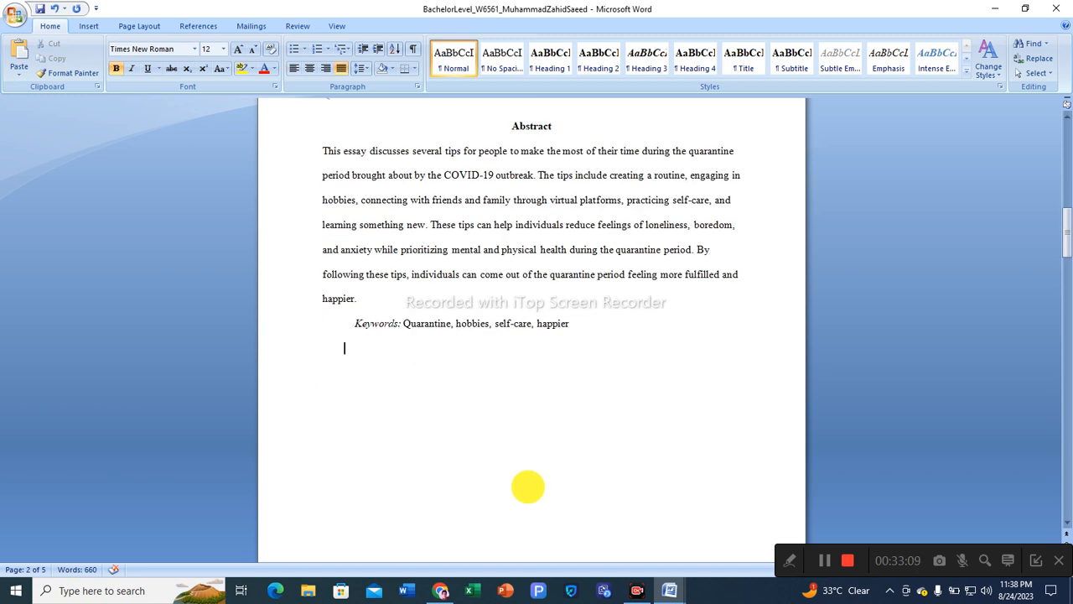
key("ctrl+s")
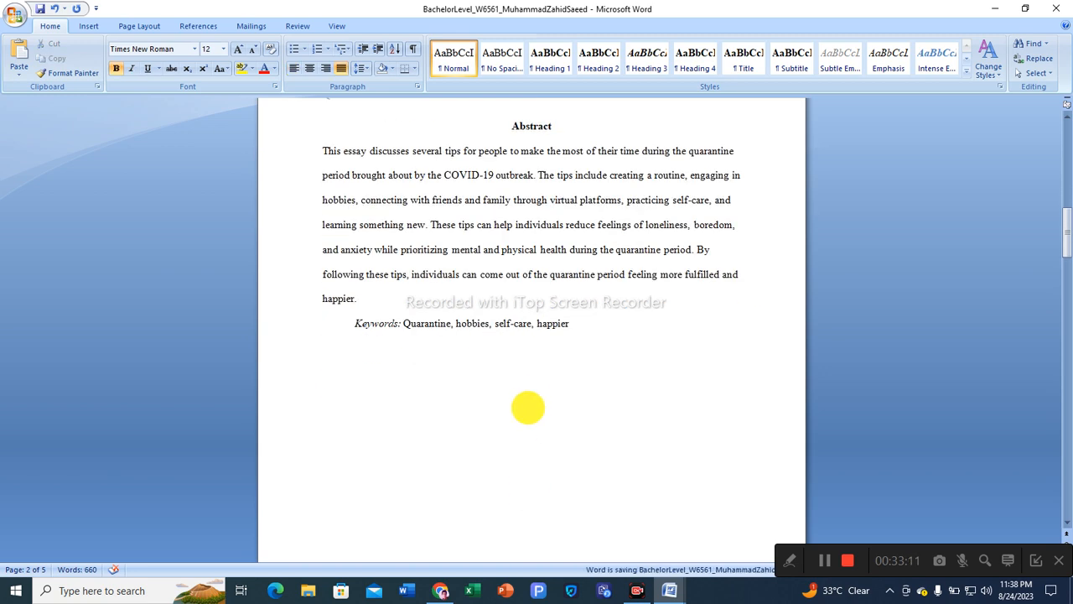
Examine the essay body from the title on page 3 through the indented paragraphs to the References list on page 5
scroll(542, 396, "down", 10)
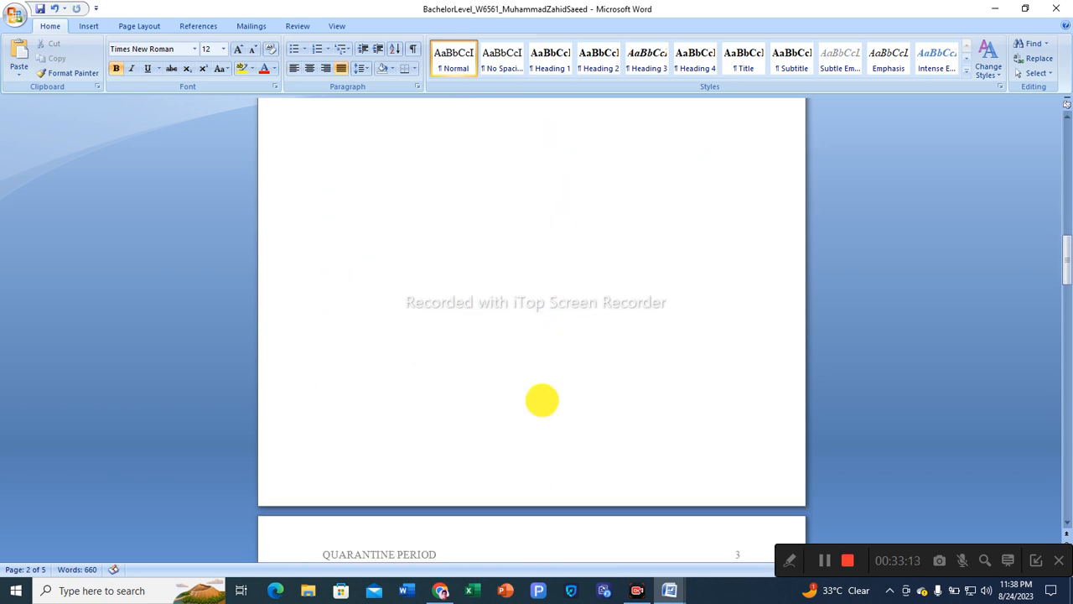
scroll(542, 402, "down", 3)
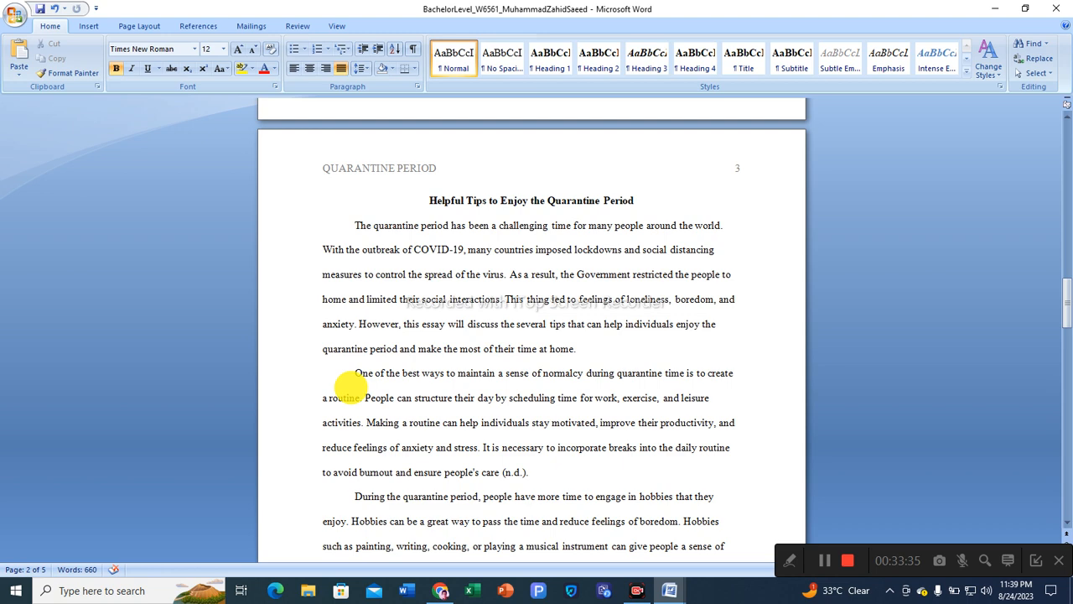
scroll(415, 423, "down", 1)
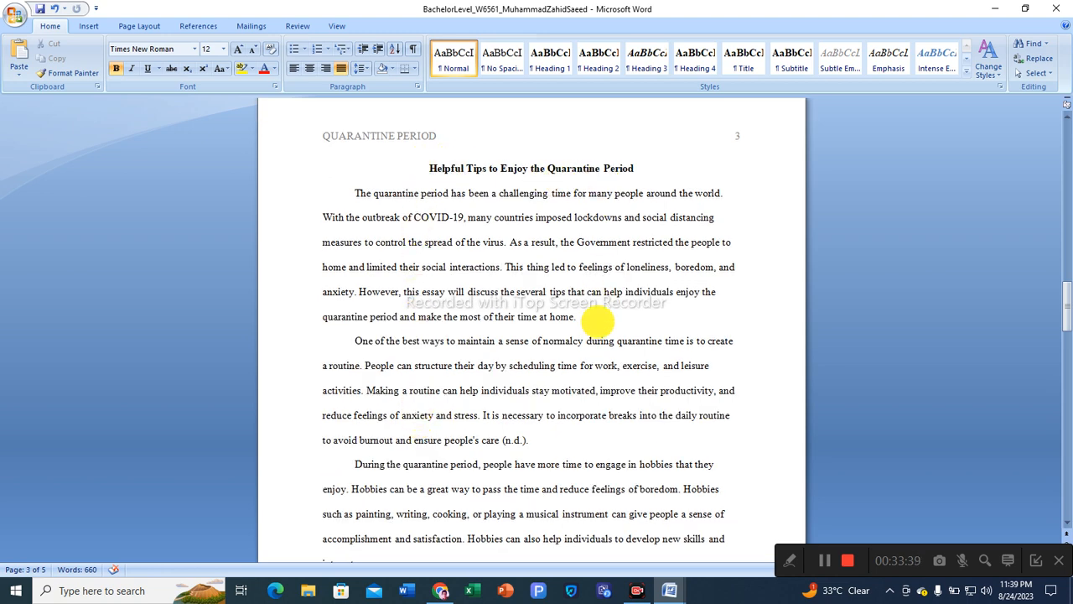
scroll(596, 320, "down", 5)
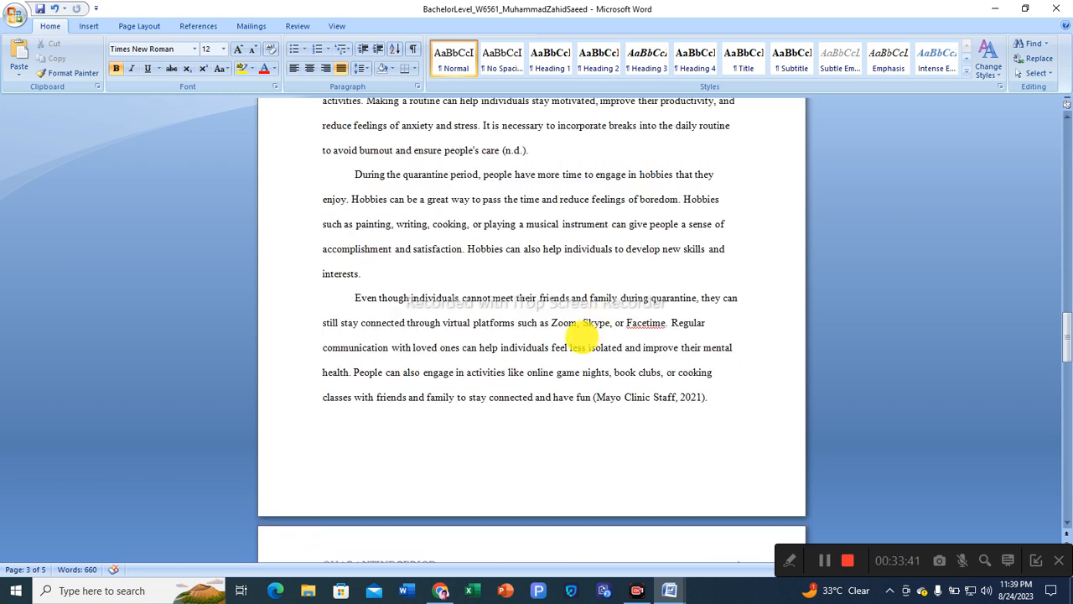
scroll(524, 394, "up", 4)
scroll(522, 393, "up", 2)
scroll(457, 382, "up", 1)
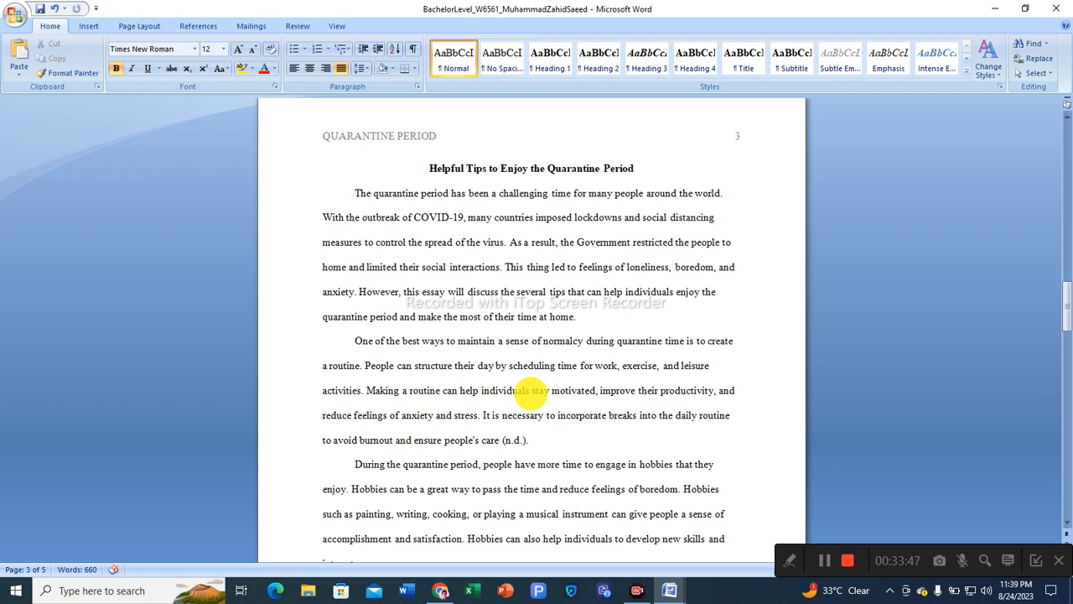
scroll(531, 390, "down", 3)
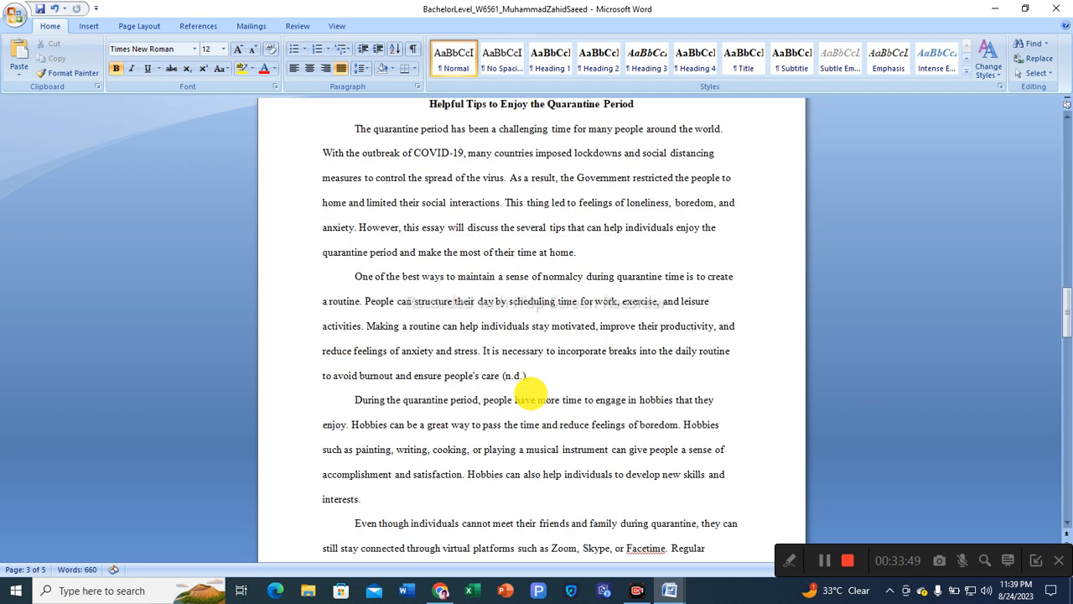
scroll(530, 391, "down", 15)
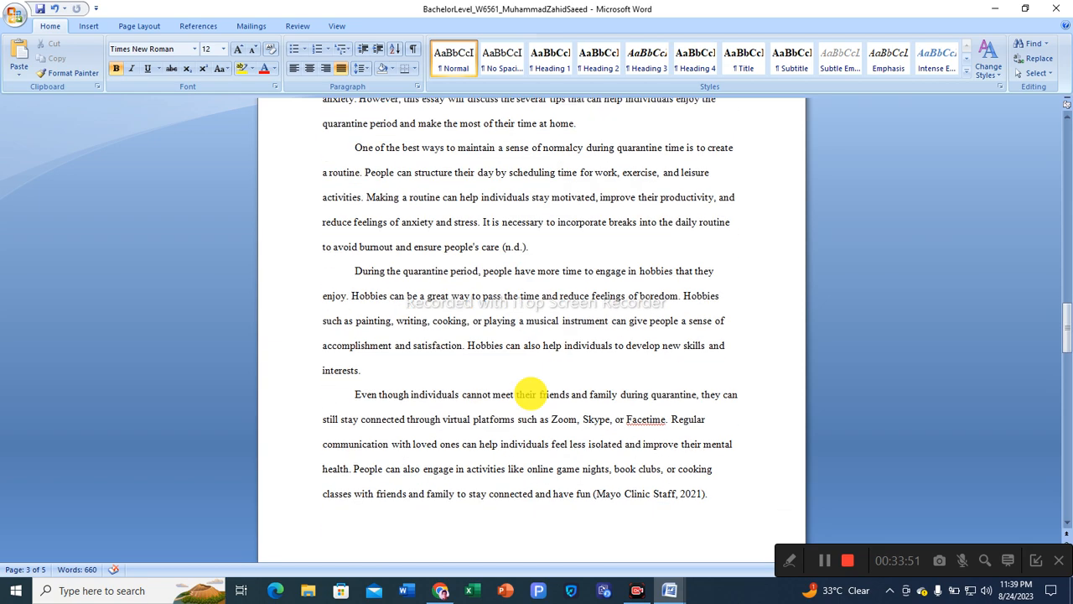
scroll(534, 389, "down", 15)
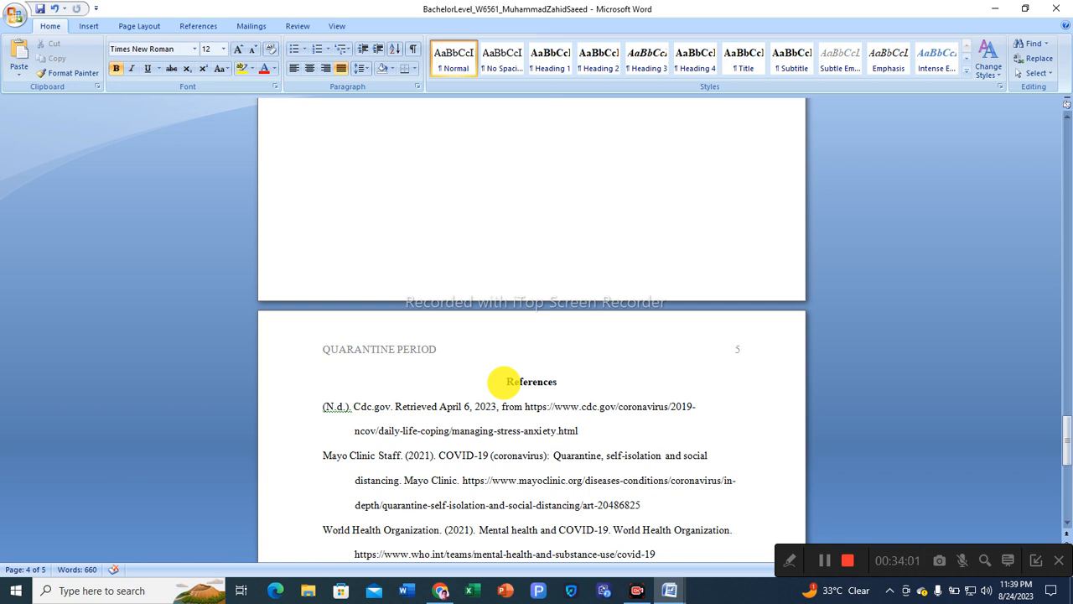
scroll(503, 382, "down", 2)
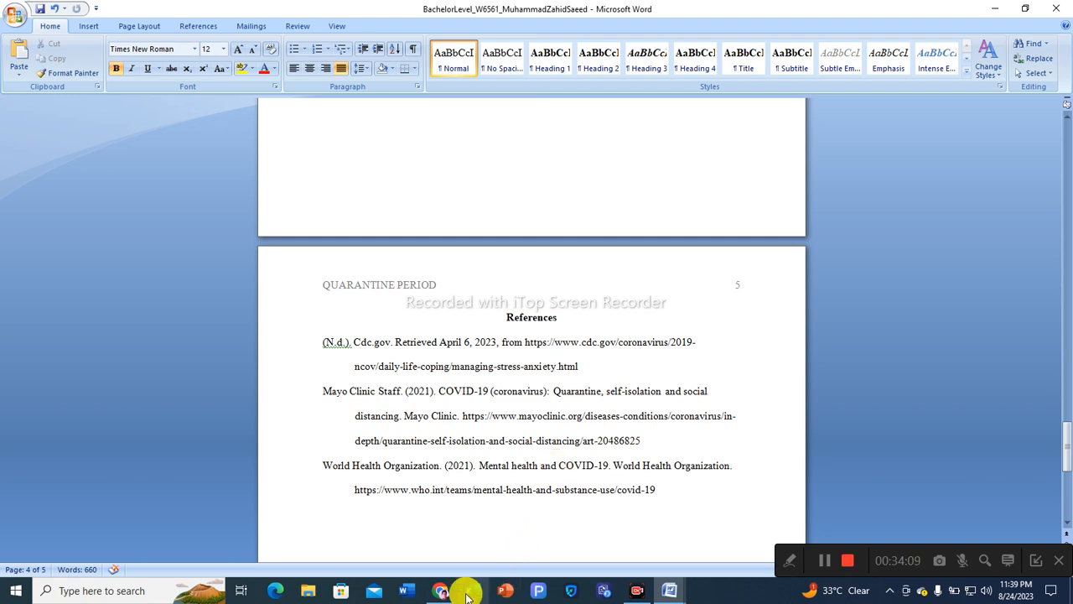
Switch to Chrome and close the YouTube, QuillBot, Detector, WordCounter, Grammarly and other unneeded tabs, keeping the Detailed Review article and BibGuru
left_click(439, 596)
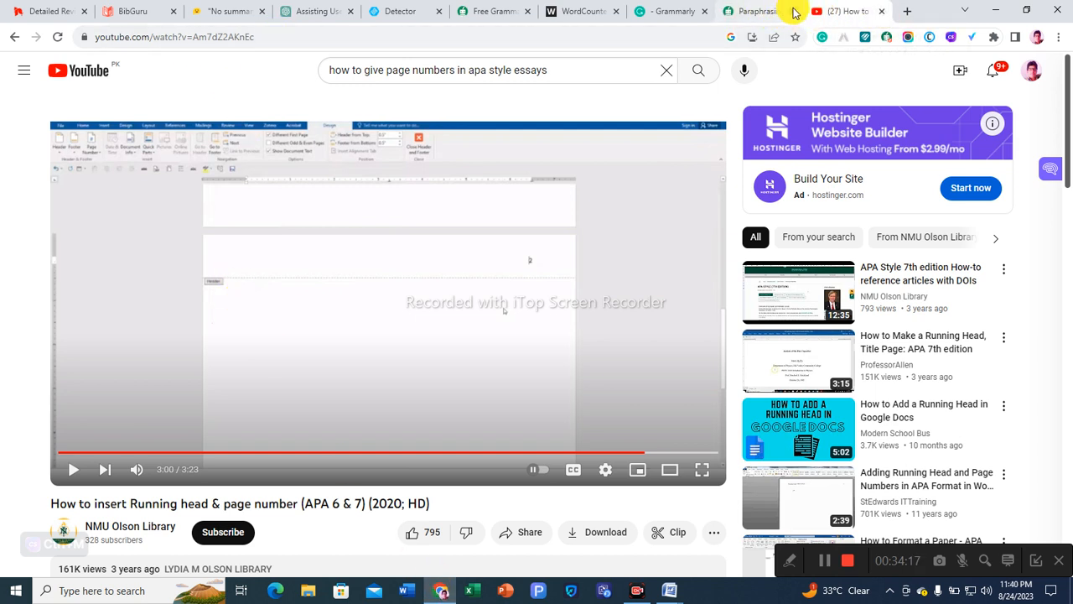
left_click(619, 16)
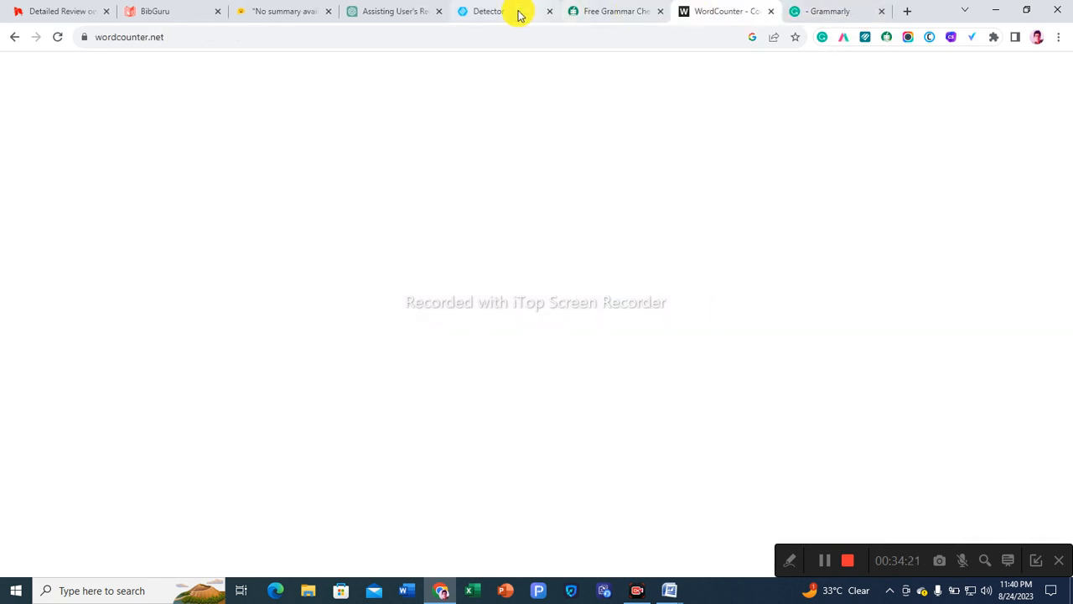
left_click(553, 15)
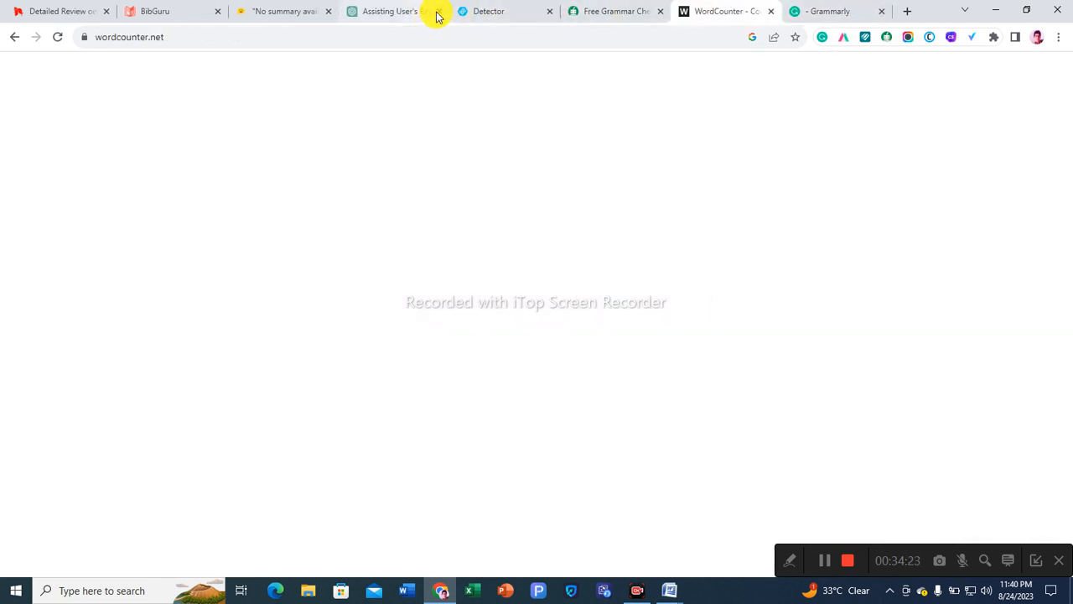
left_click(439, 16)
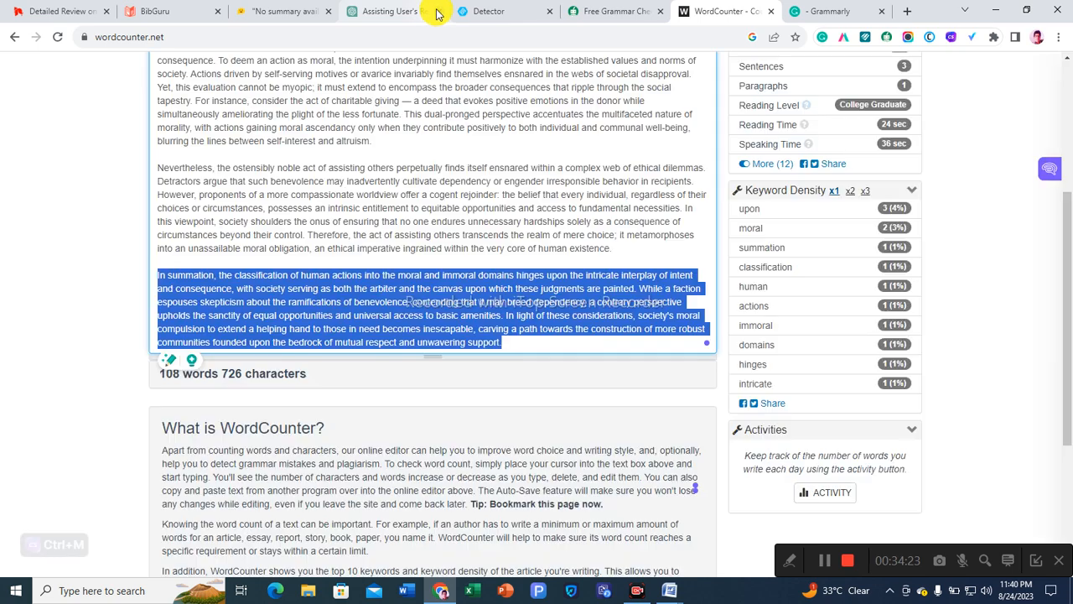
left_click(330, 12)
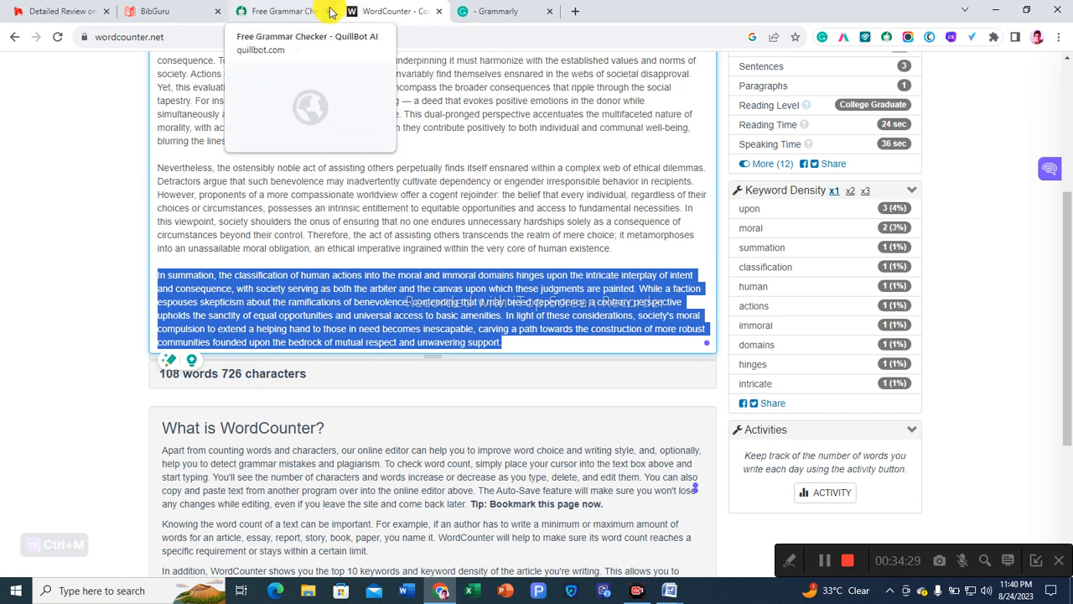
left_click(330, 11)
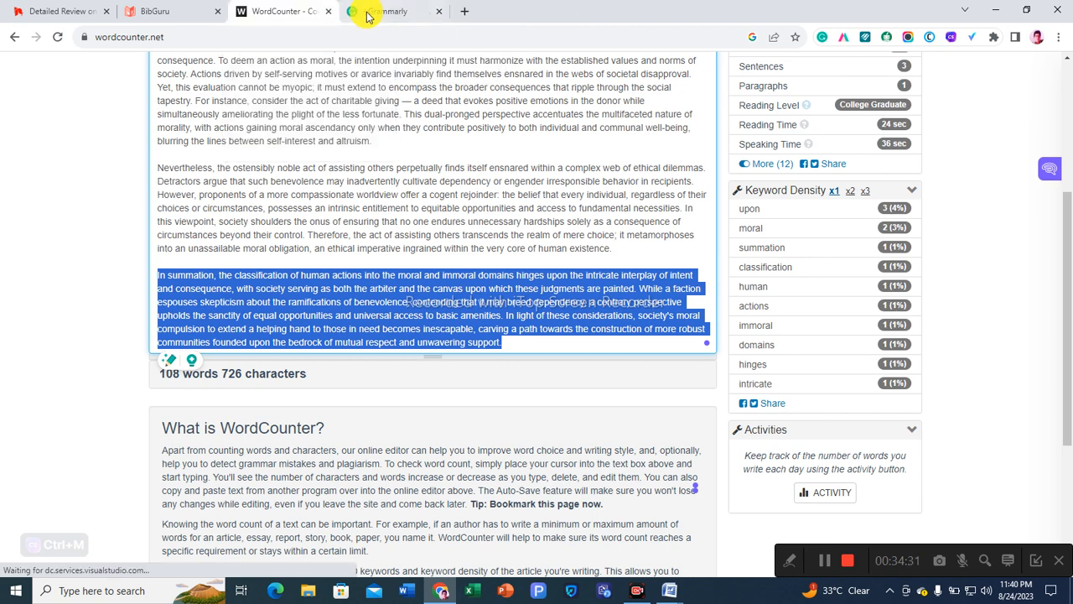
left_click(329, 12)
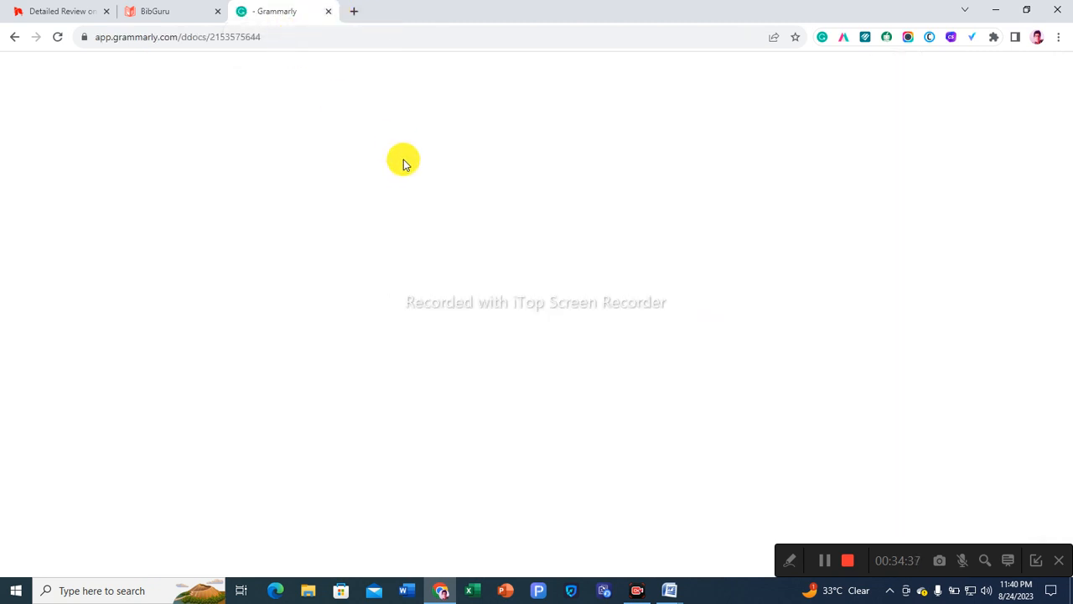
key("ctrl+w")
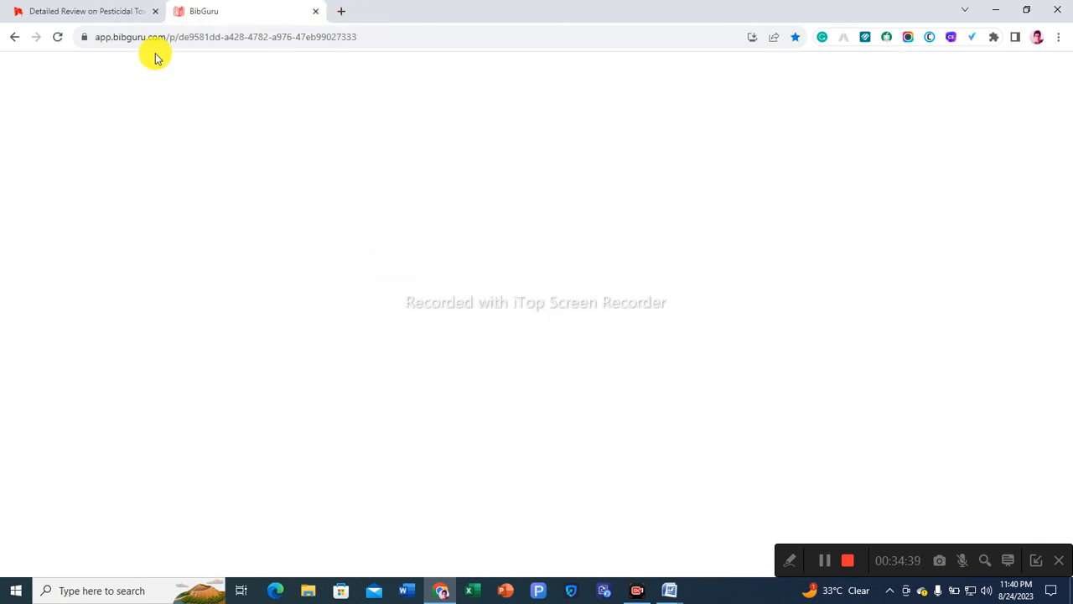
Switch back to Word and review the References entries and the end of the conclusion
left_click(670, 590)
left_click(585, 558)
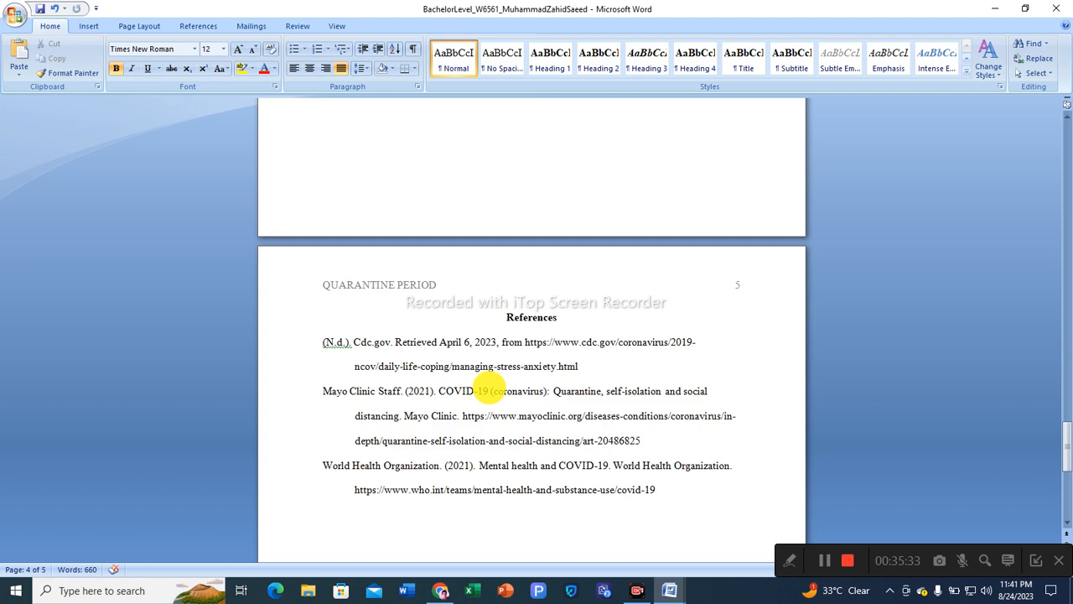
scroll(488, 391, "up", 5)
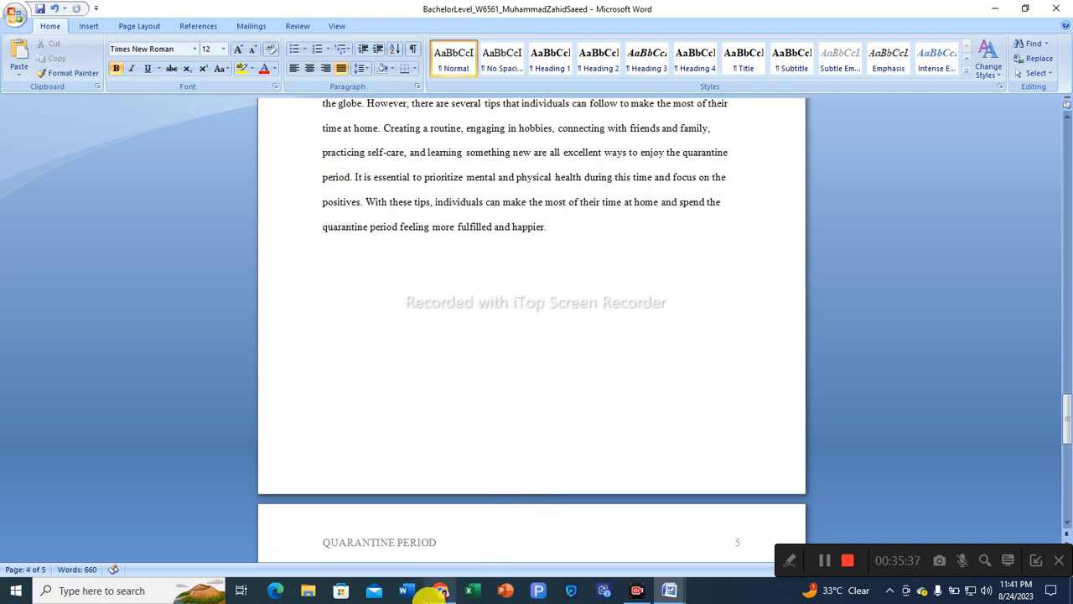
Switch to BibGuru in Chrome, set the citation style to APA 7, and choose Articles as the source type
left_click(440, 591)
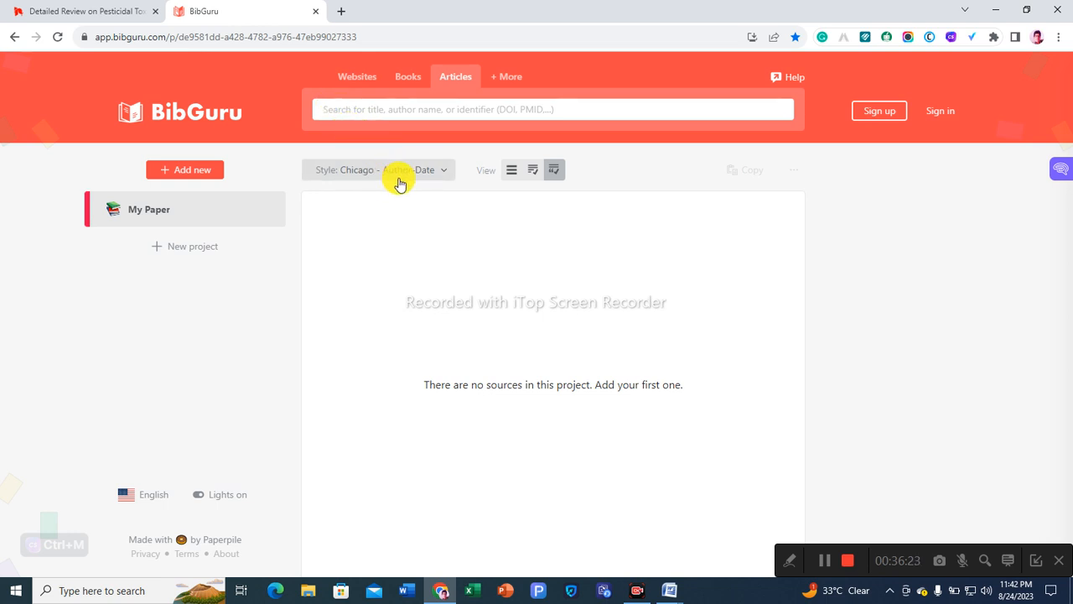
left_click(443, 176)
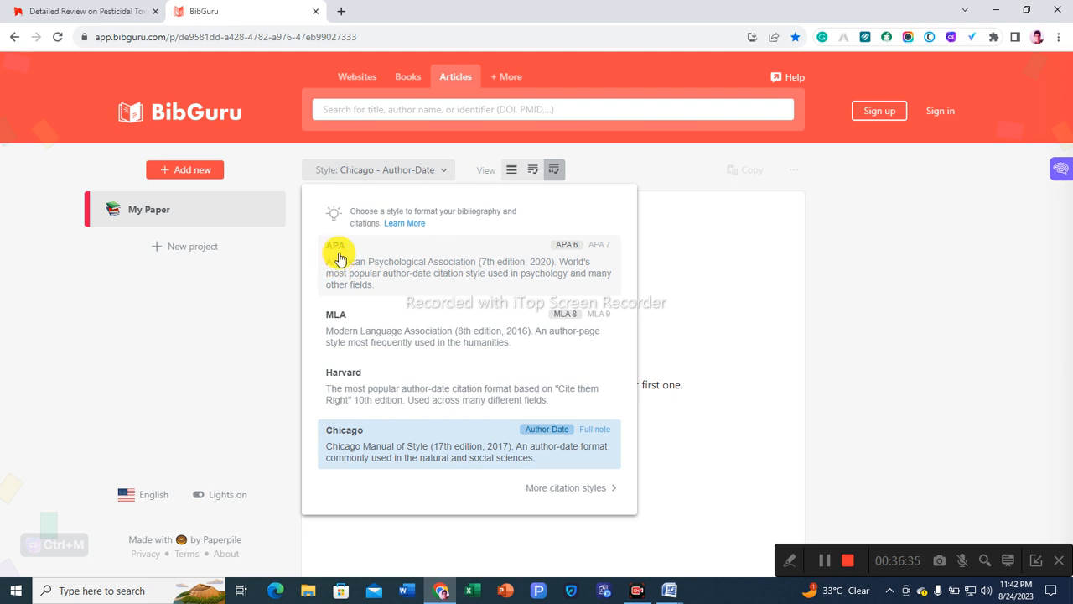
left_click(601, 247)
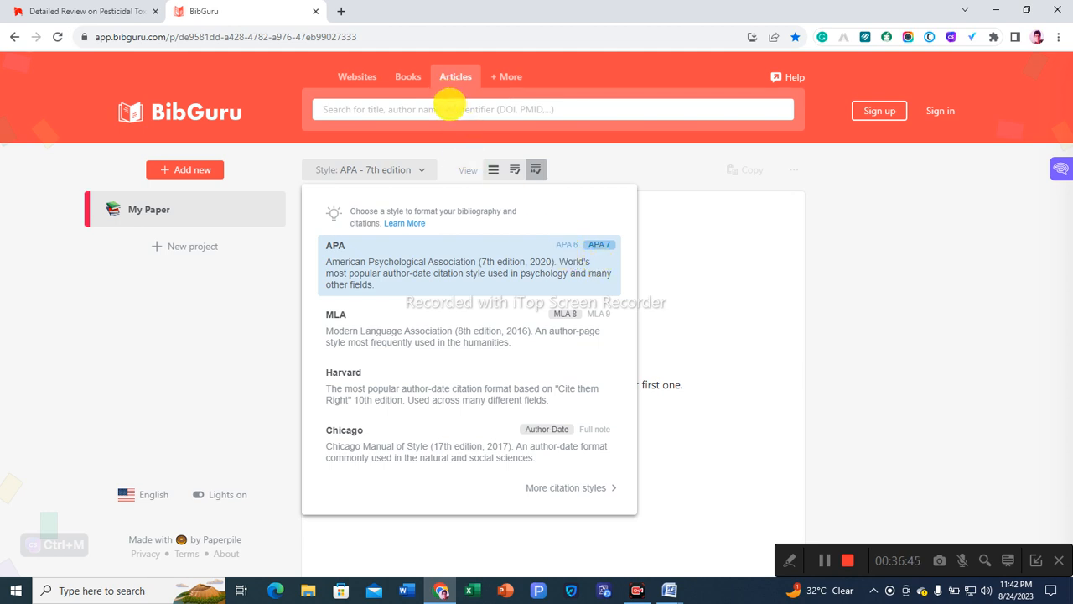
left_click(712, 226)
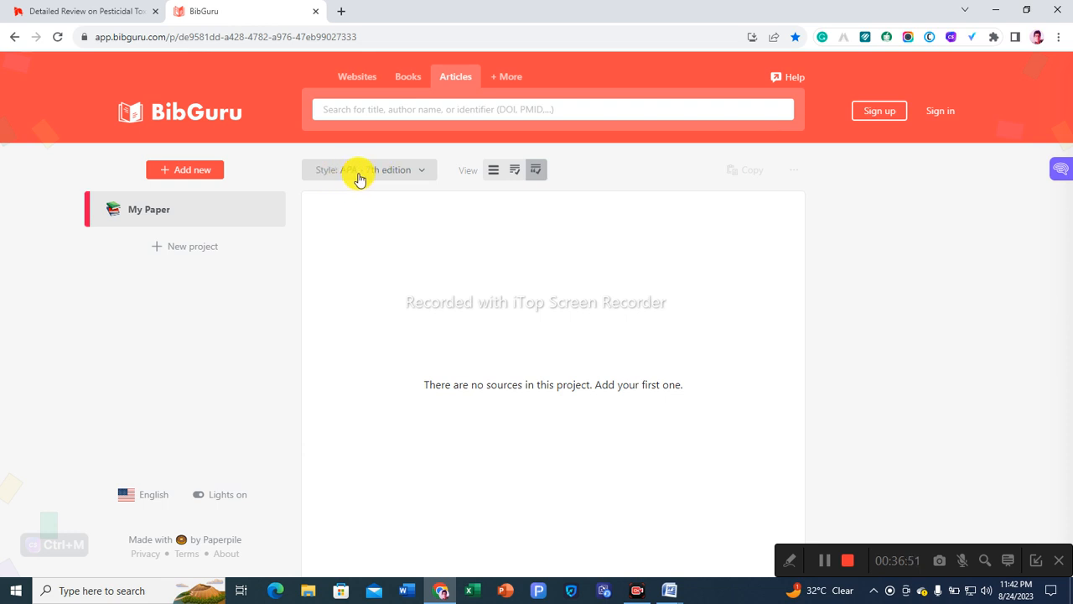
left_click(419, 172)
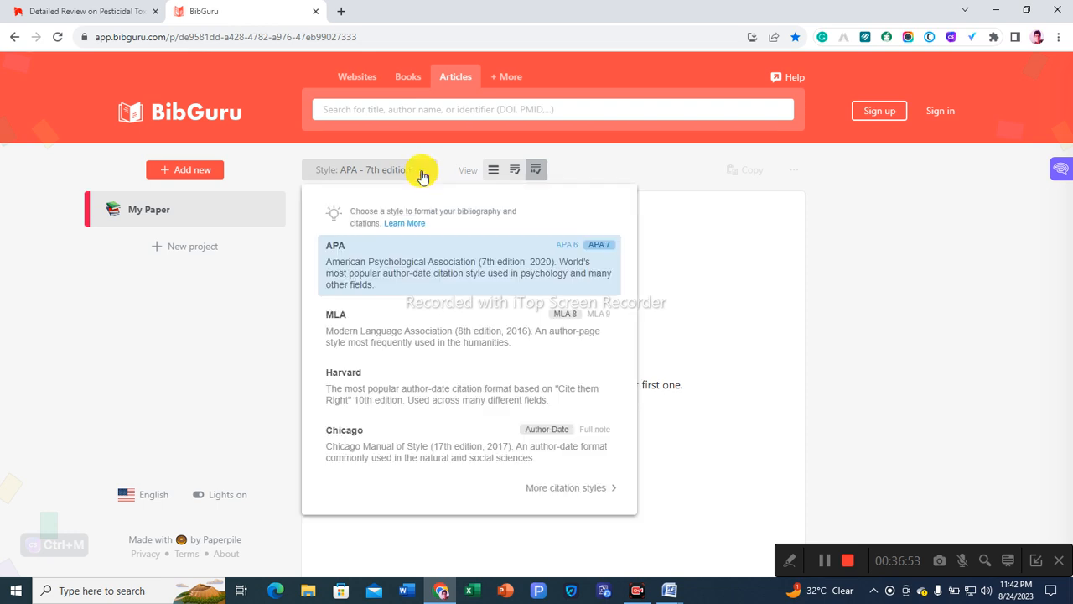
left_click(680, 281)
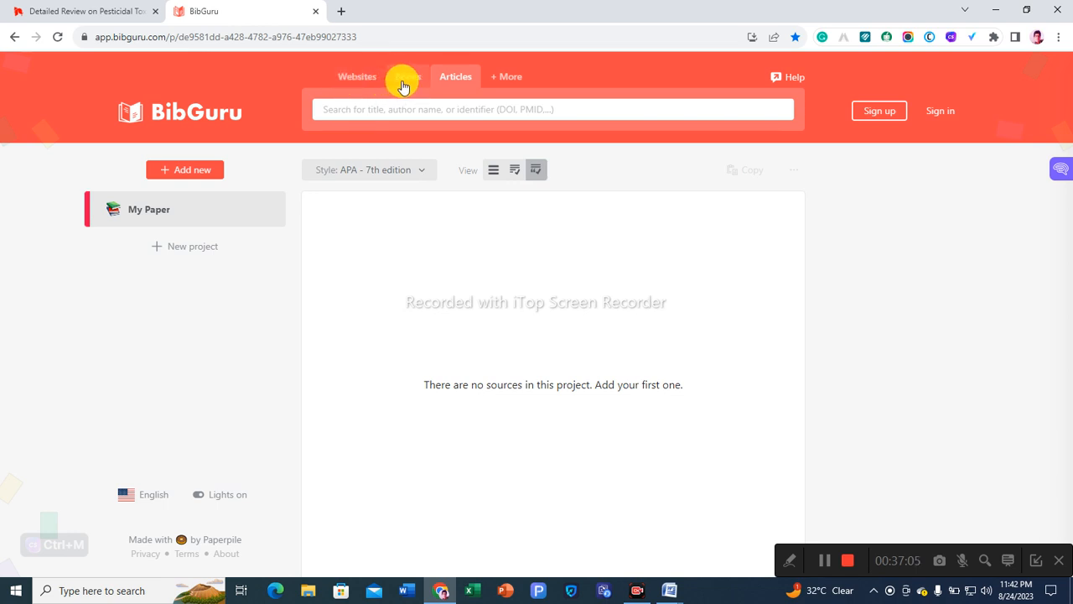
left_click(452, 84)
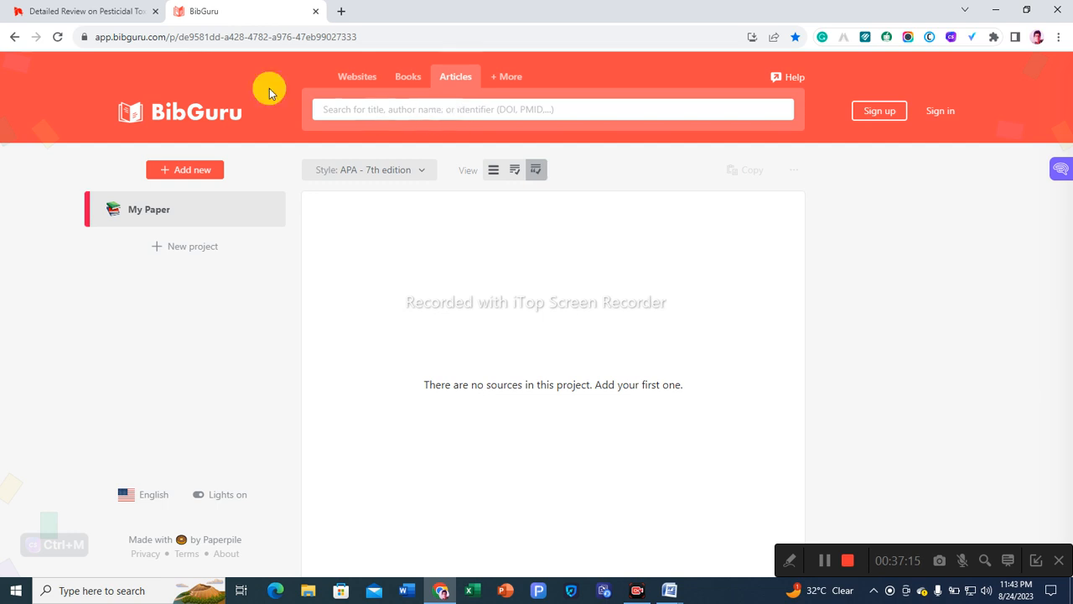
Open the Detailed Review on Pesticidal Toxicity to Honey Bees article and skim its title, abstract and introduction
left_click(91, 12)
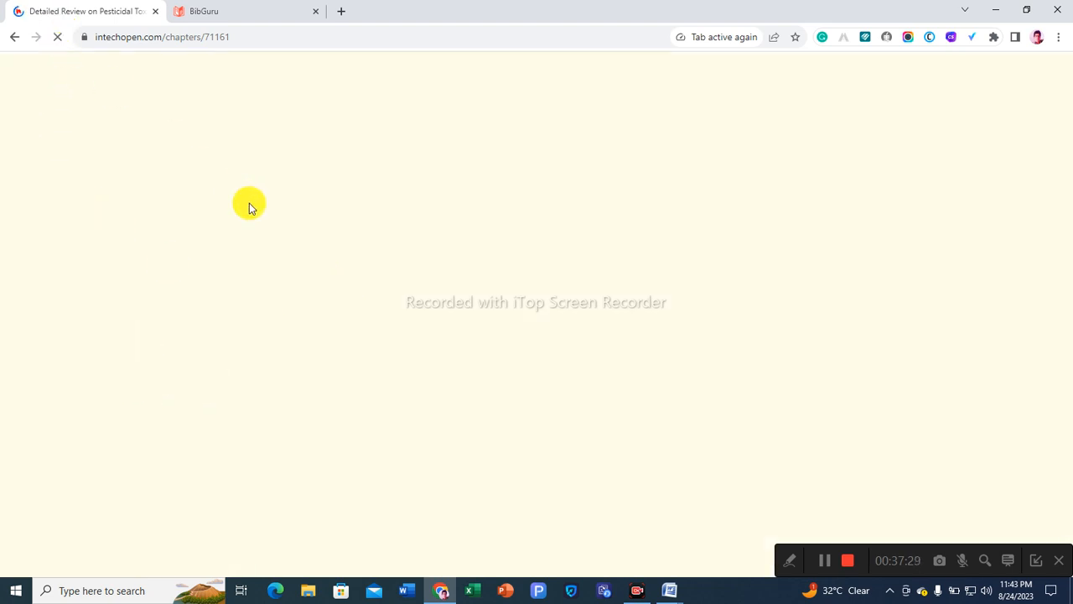
scroll(354, 335, "down", 2)
scroll(369, 333, "up", 2)
scroll(369, 334, "down", 8)
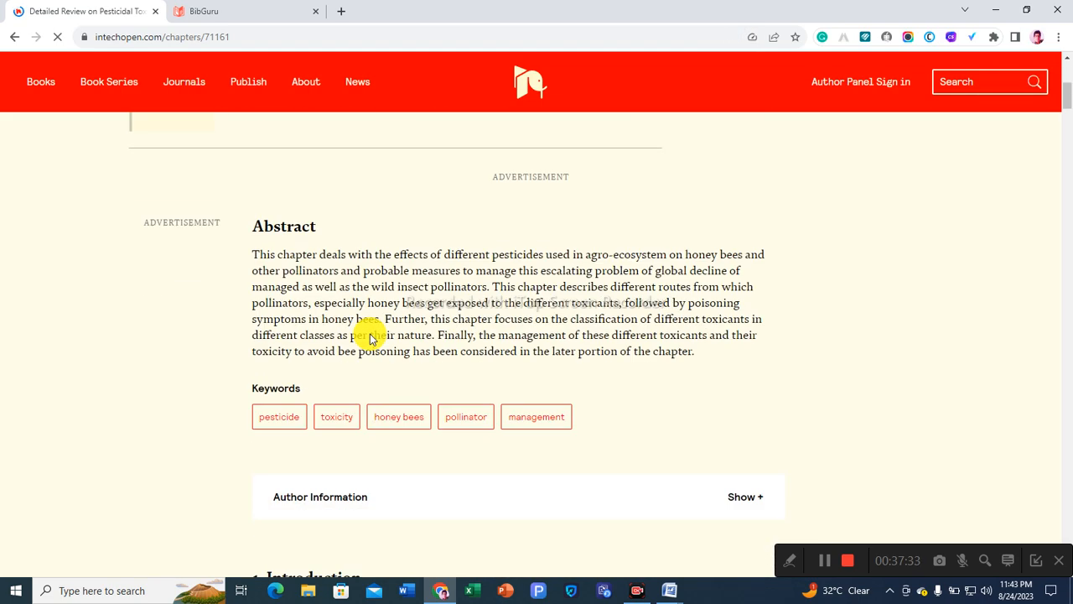
scroll(370, 334, "down", 8)
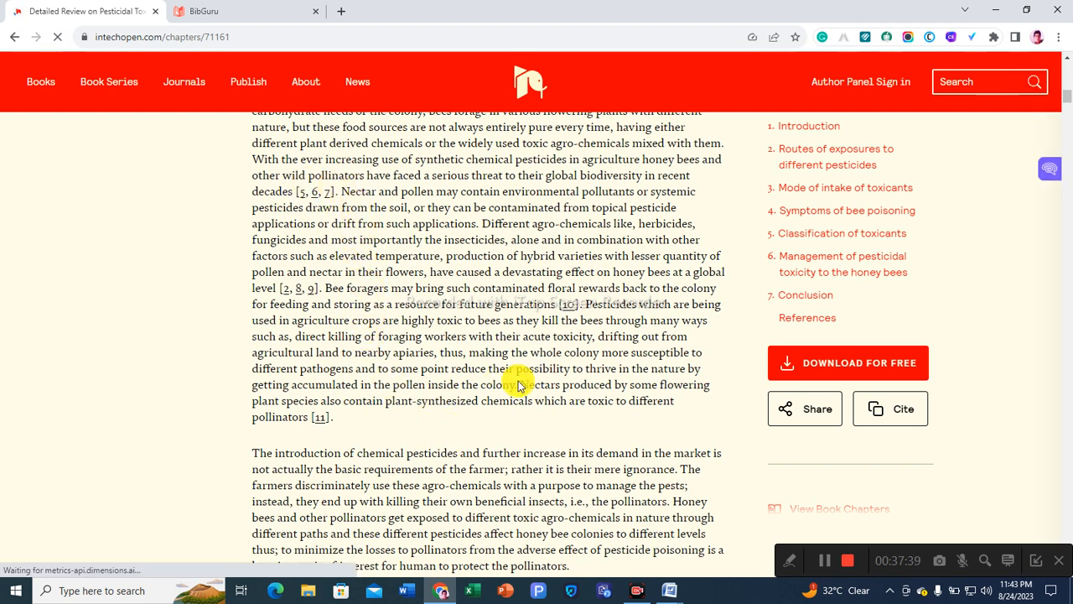
scroll(536, 386, "up", 14)
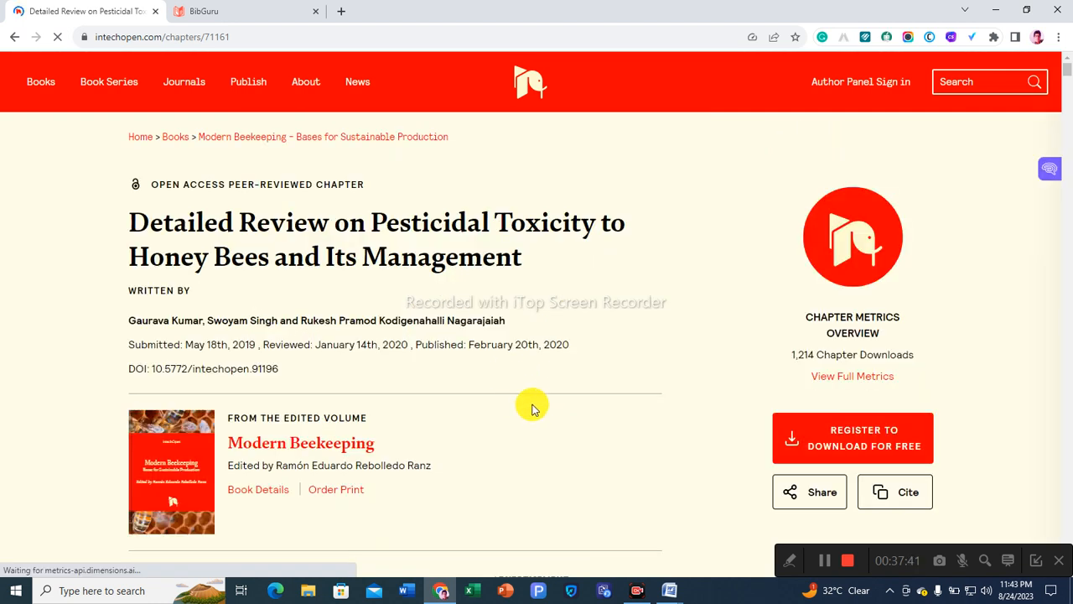
scroll(515, 407, "down", 4)
scroll(515, 401, "down", 10)
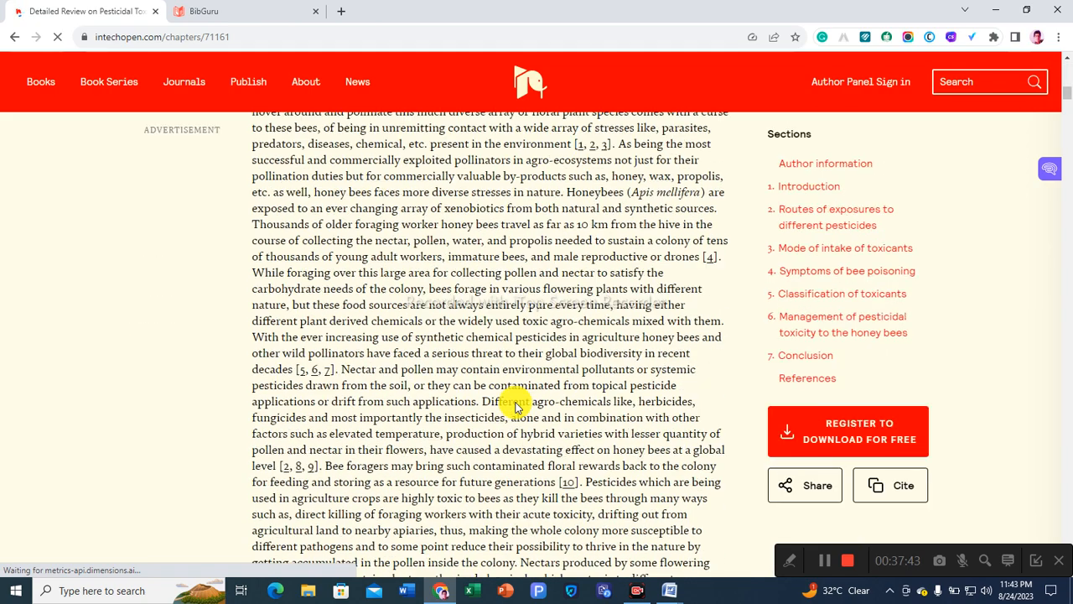
scroll(505, 401, "up", 3)
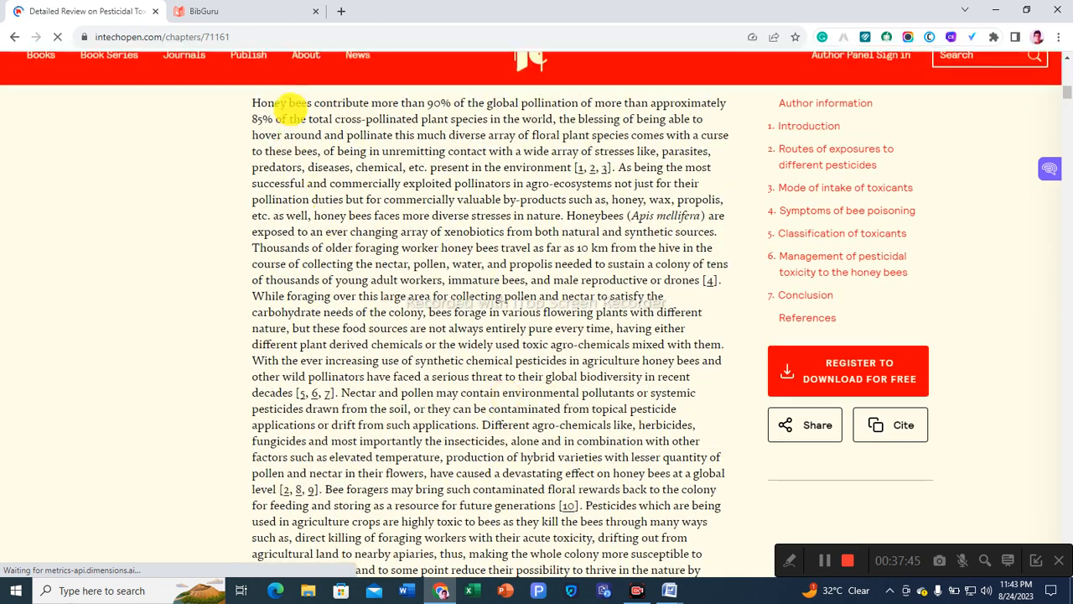
Copy the web address of the Detailed Review article
left_click(250, 36)
key("ctrl+c")
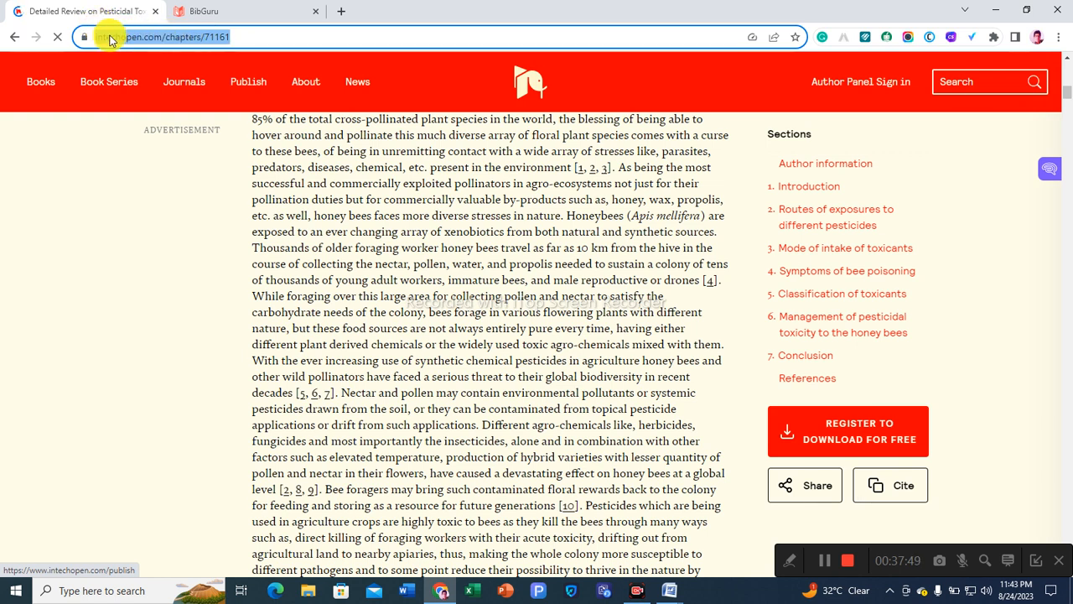
right_click(111, 39)
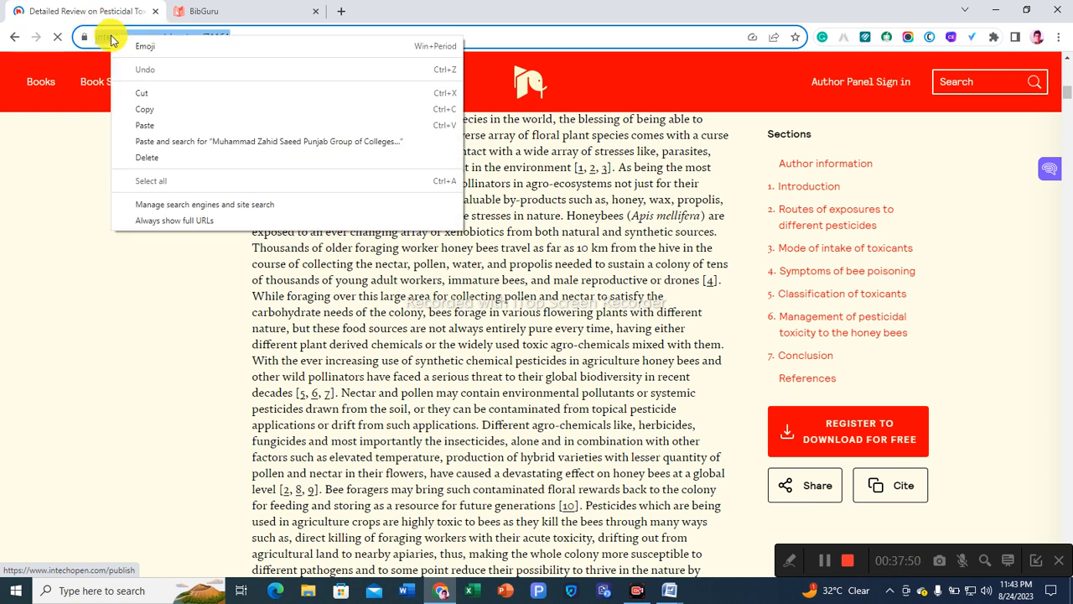
left_click(135, 109)
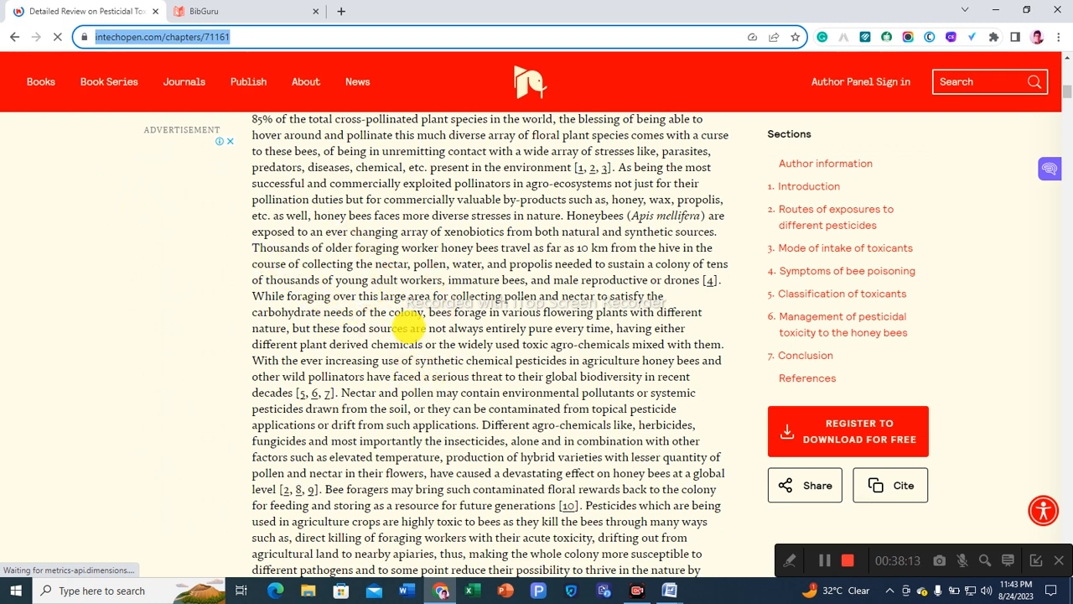
left_click(232, 12)
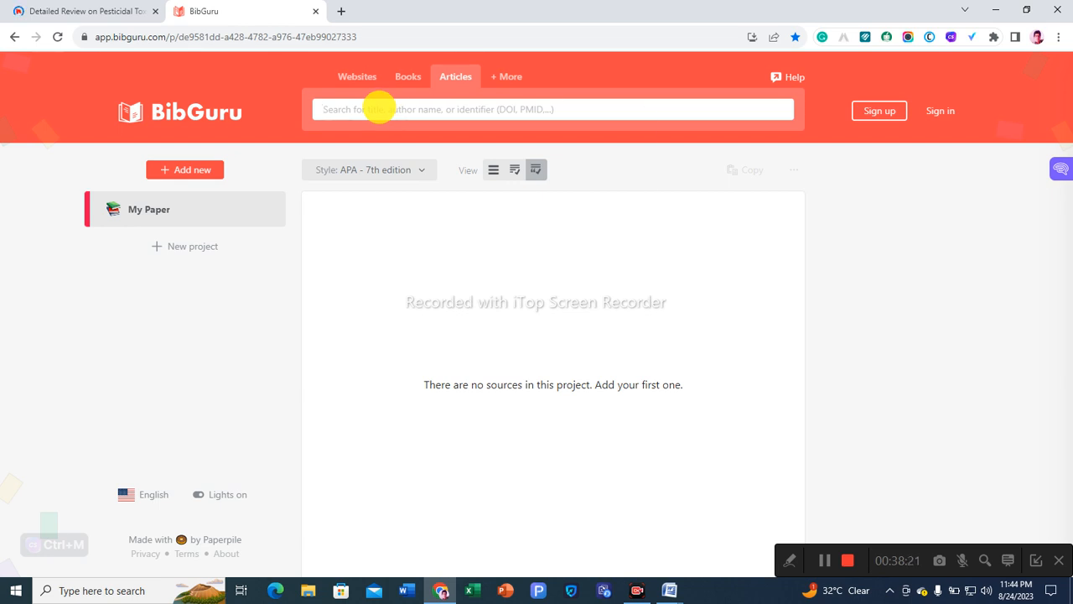
right_click(378, 107)
left_click(411, 210)
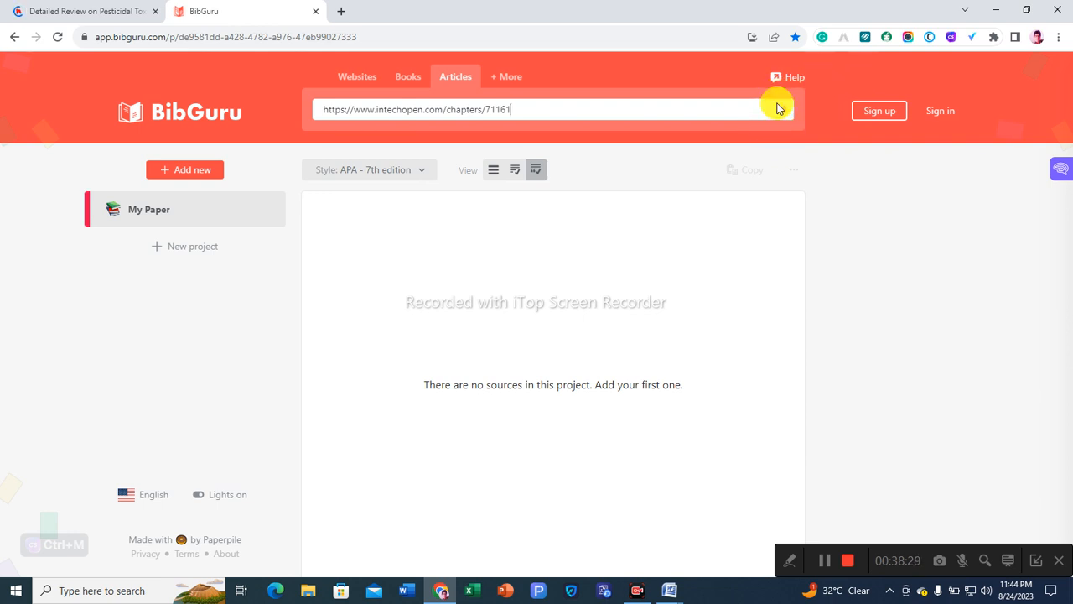
key("Return")
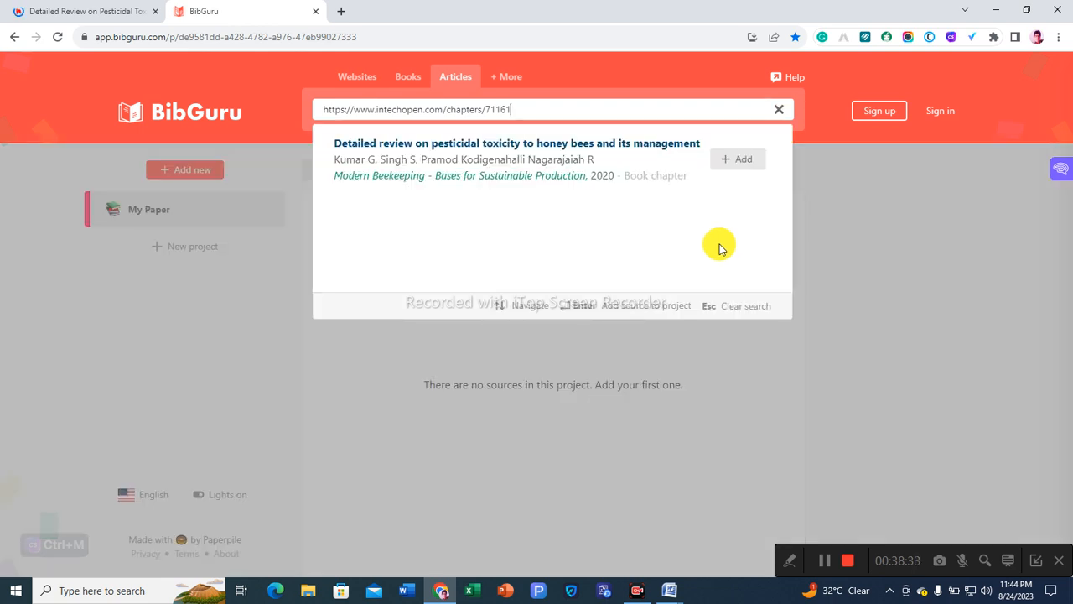
left_click(746, 164)
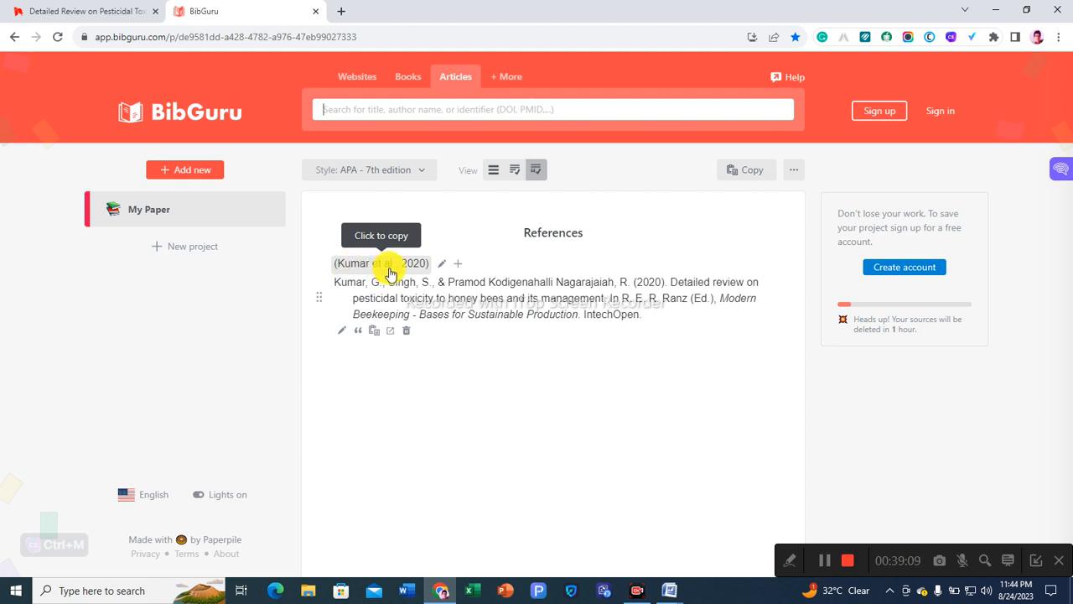
View the in-text citation editing options without changing them, and copy the source's in-text citation
left_click(444, 270)
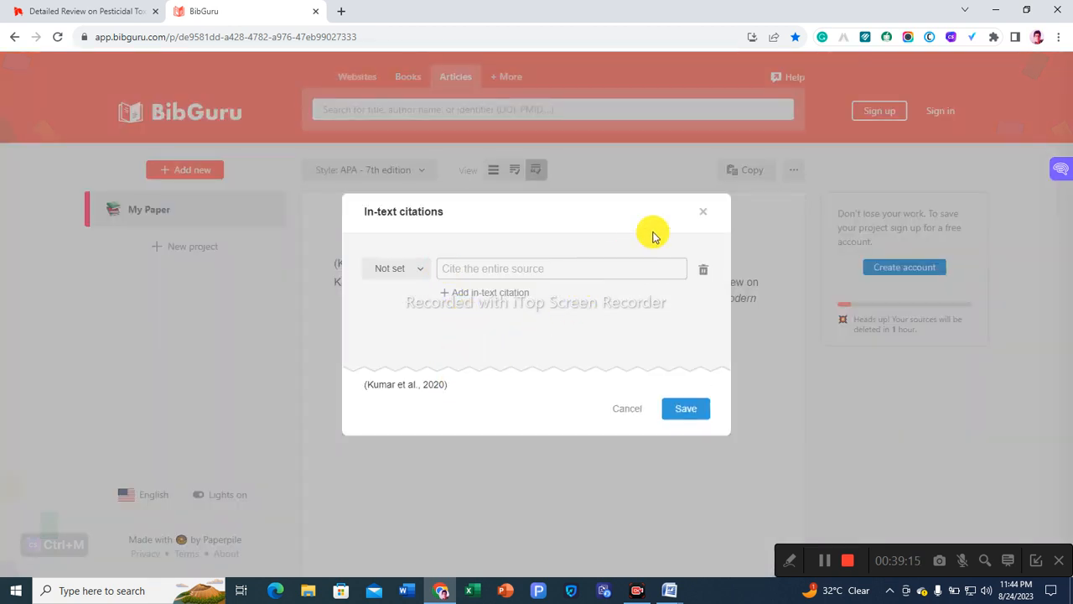
left_click(703, 212)
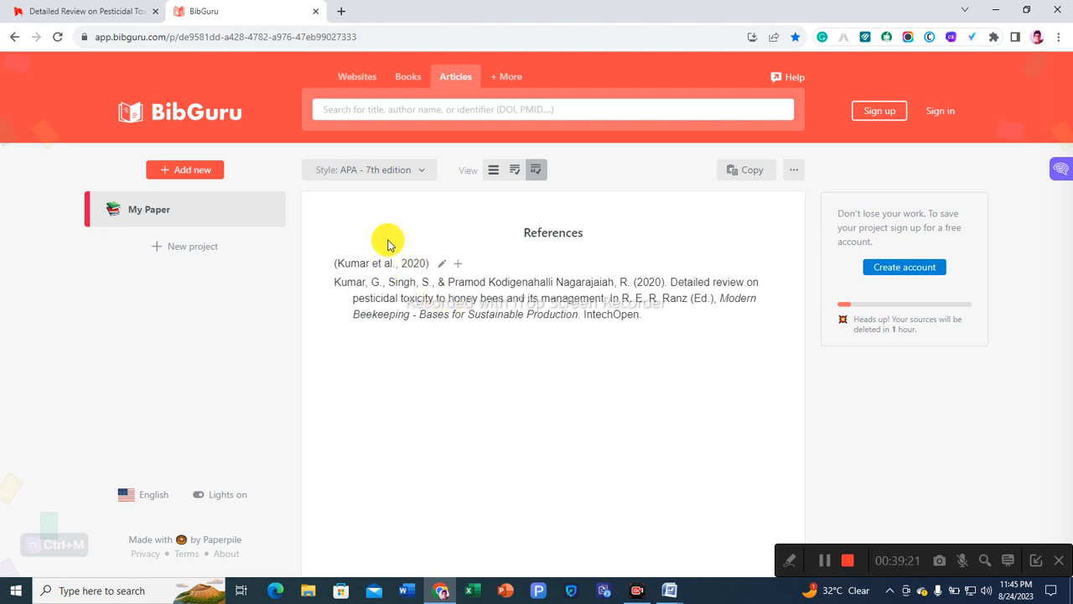
left_click(385, 267)
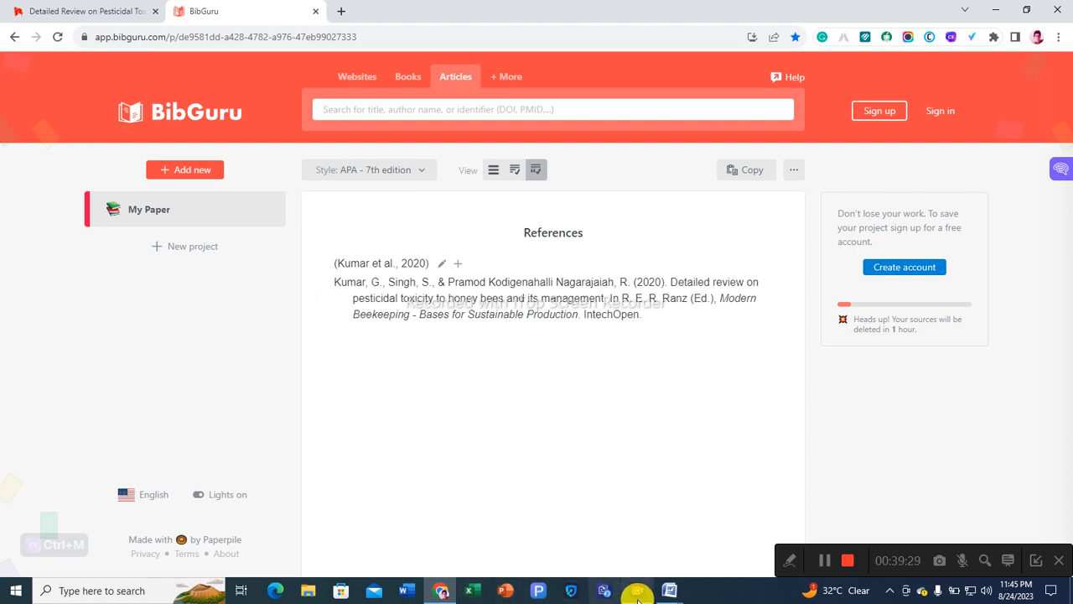
In the Word essay, replace the period after "anxious" on page 4 with the copied in-text citation and a period, and save
left_click(670, 591)
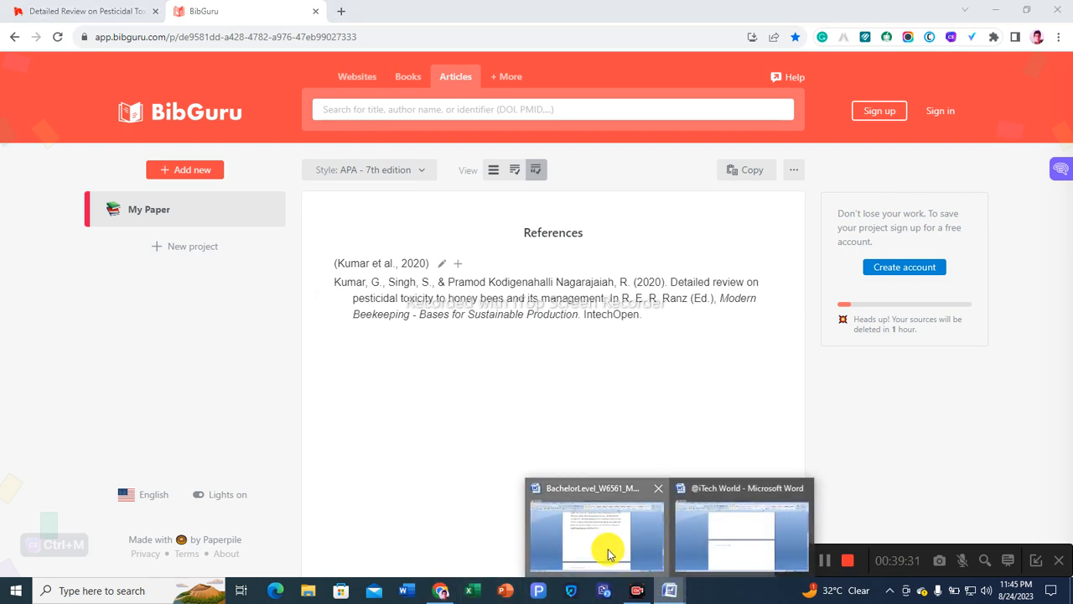
left_click(607, 495)
scroll(612, 443, "up", 3)
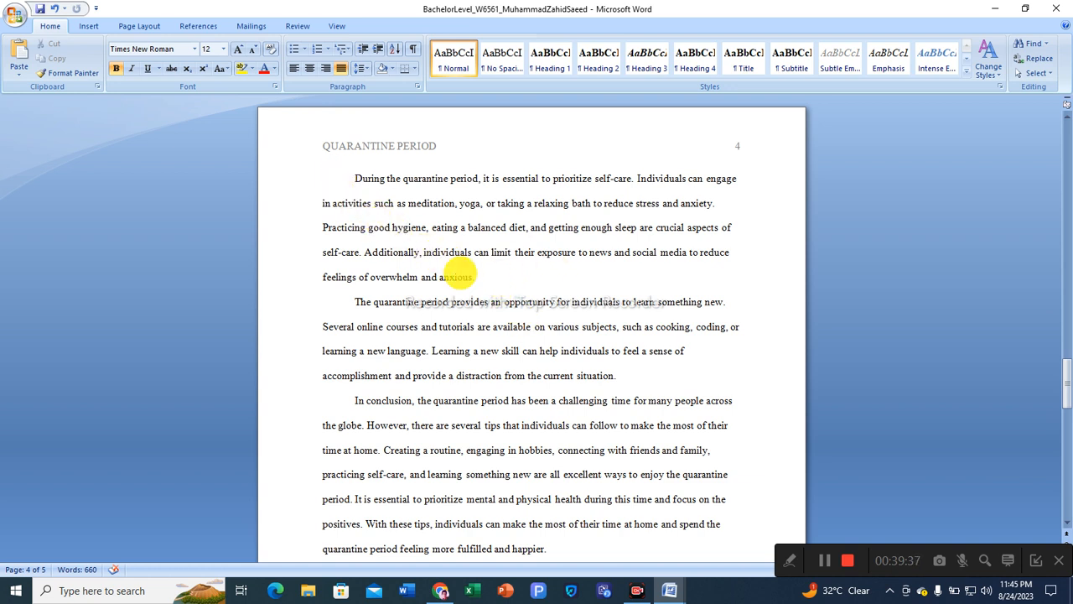
left_click(485, 277)
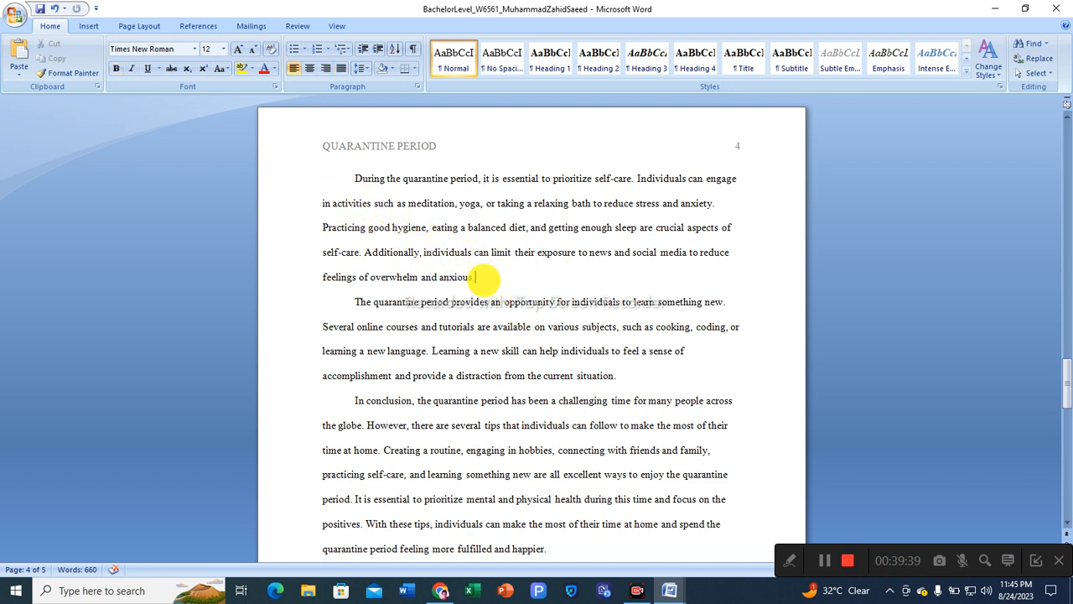
key("BackSpace")
right_click(484, 277)
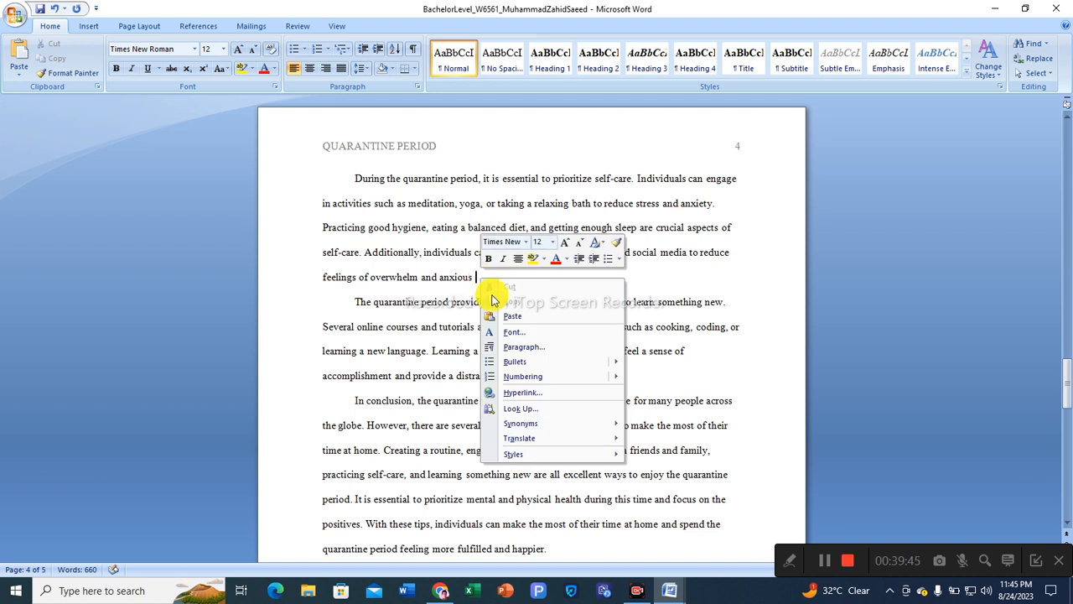
left_click(500, 311)
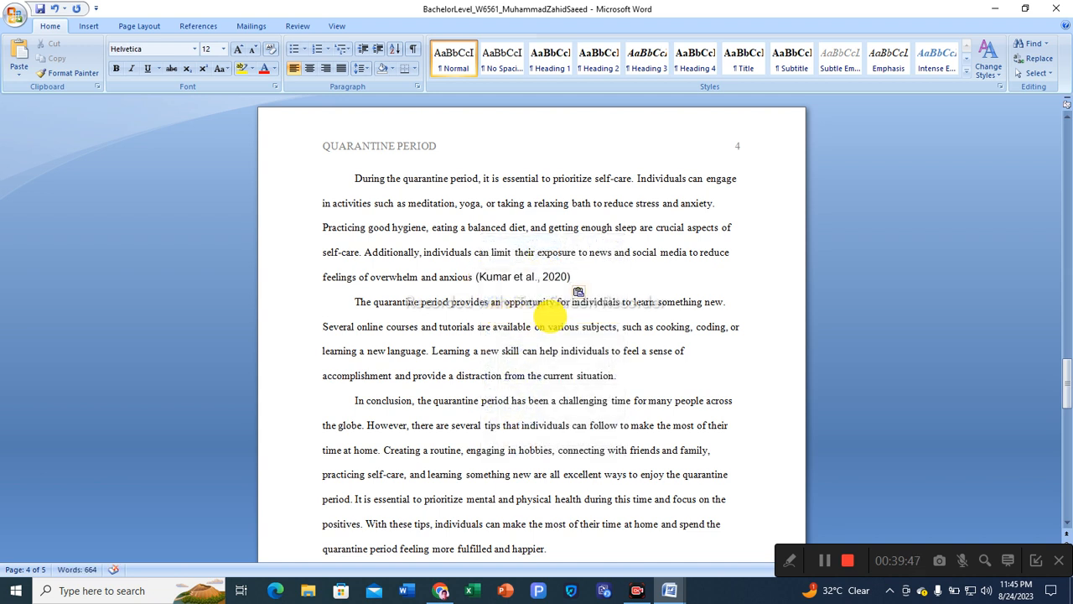
type(".")
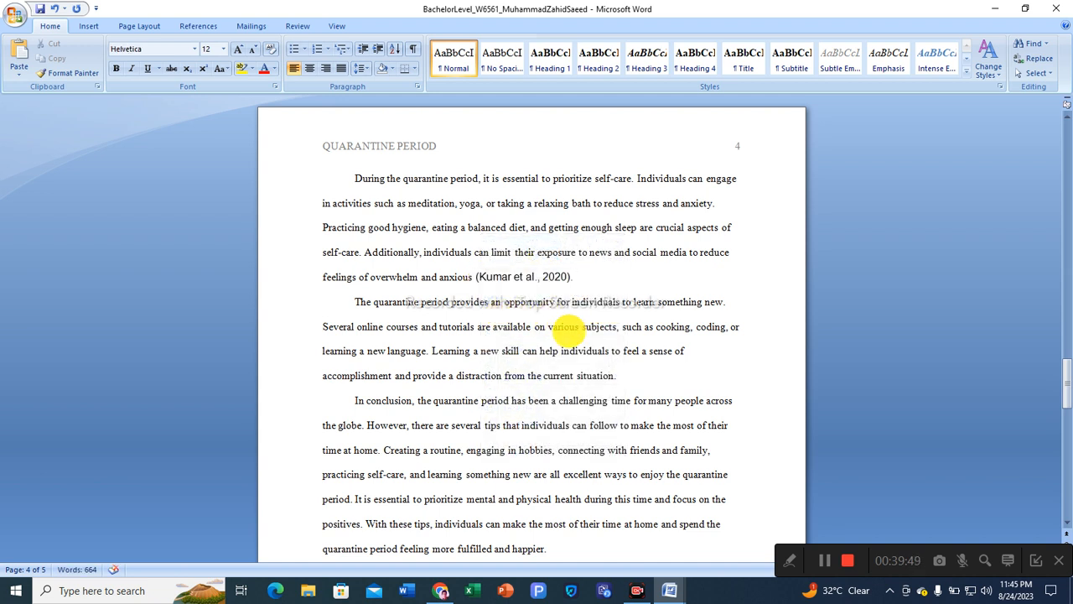
key("ctrl+s")
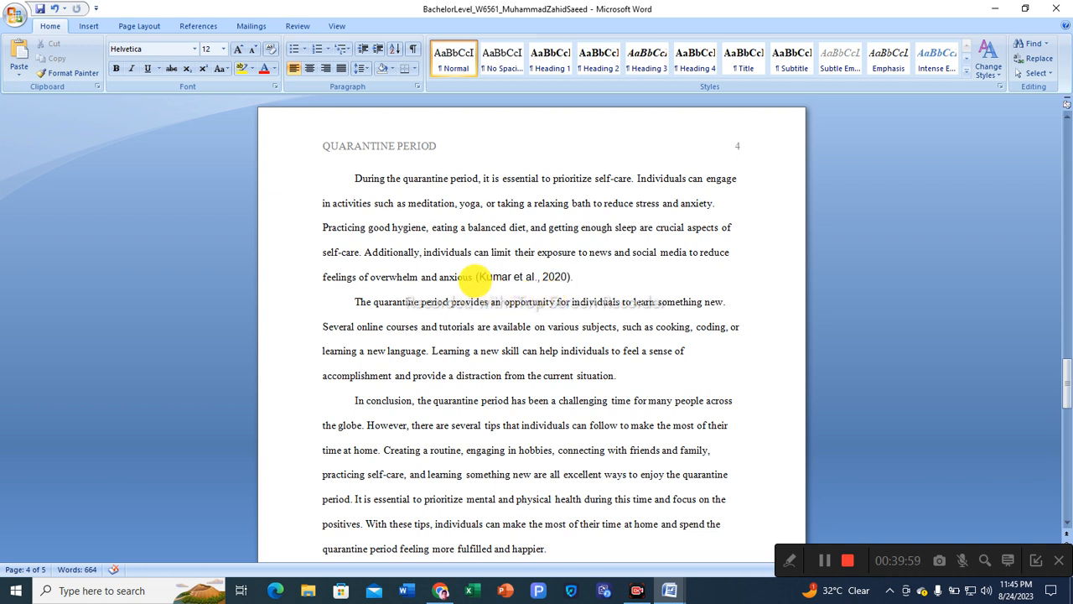
Highlight the in-text citation, undo its insertion at the end of the self-care paragraph, and switch back to BibGuru in Chrome
double_click(474, 278)
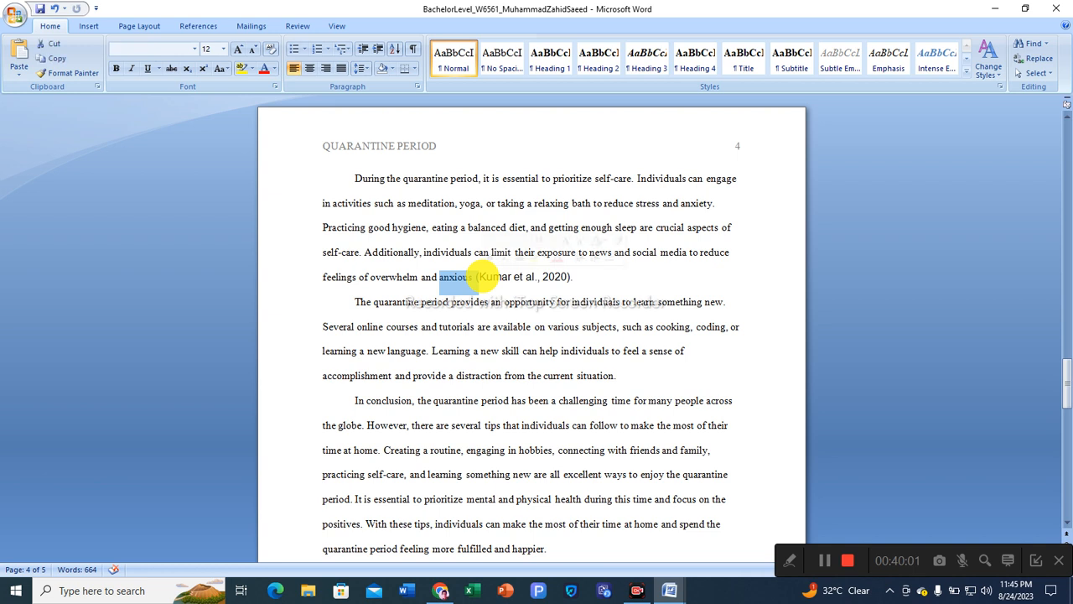
left_click(479, 276)
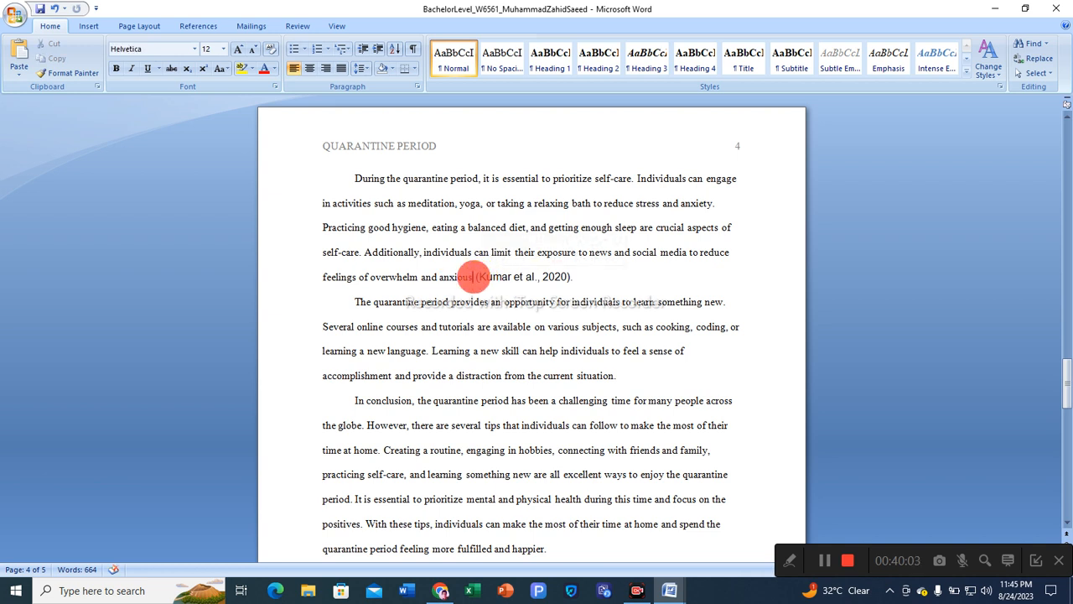
left_click_drag(479, 277, 575, 277)
left_click(619, 286)
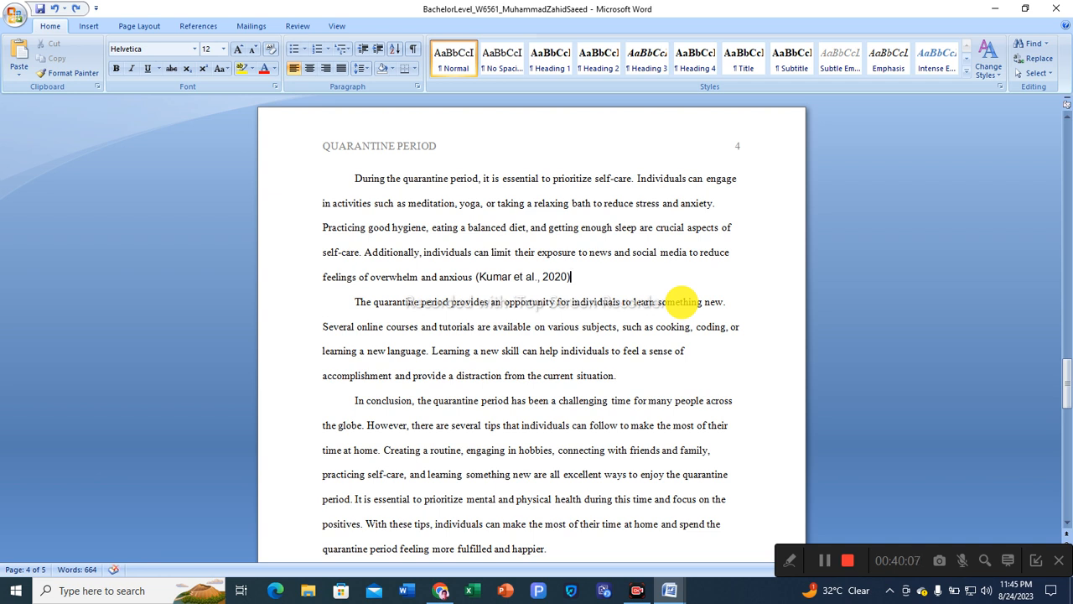
key("ctrl+z")
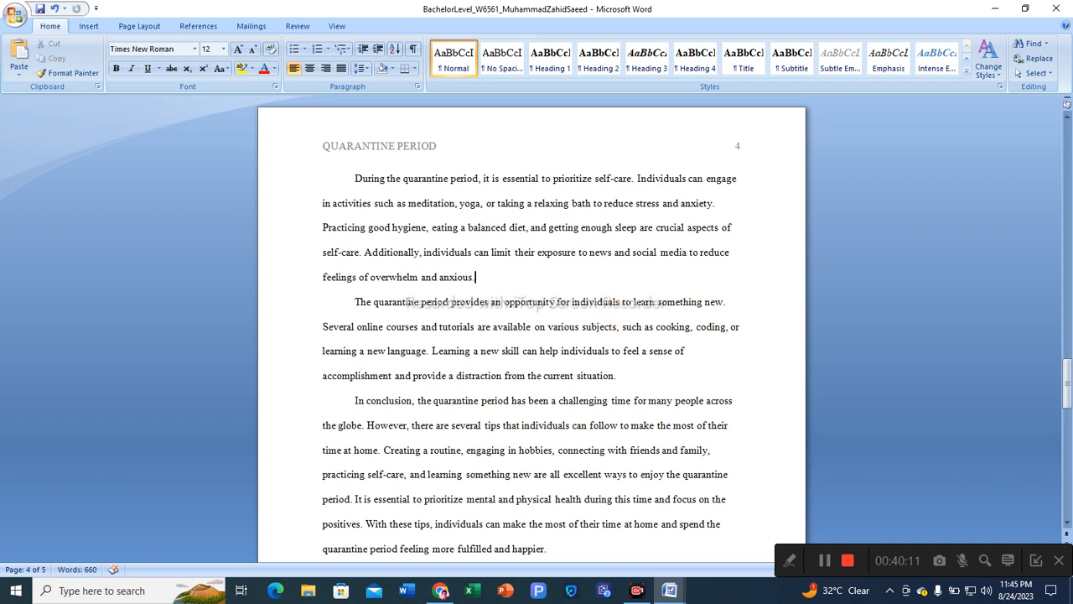
left_click(443, 591)
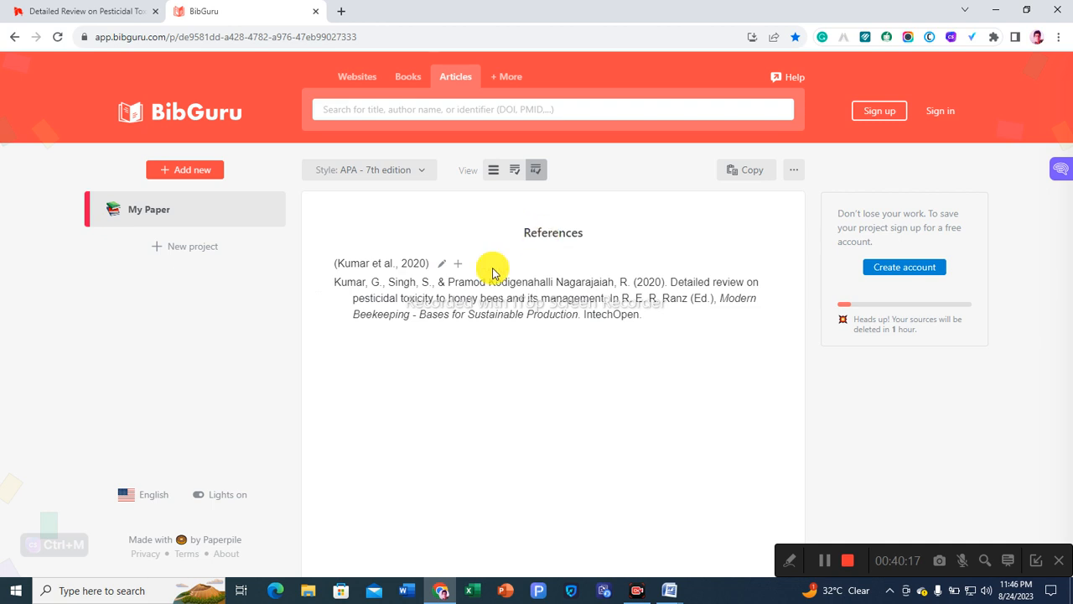
Copy the full reference of the IntechOpen book chapter, without its in-text citation, from the BibGuru reference list
left_click(408, 270)
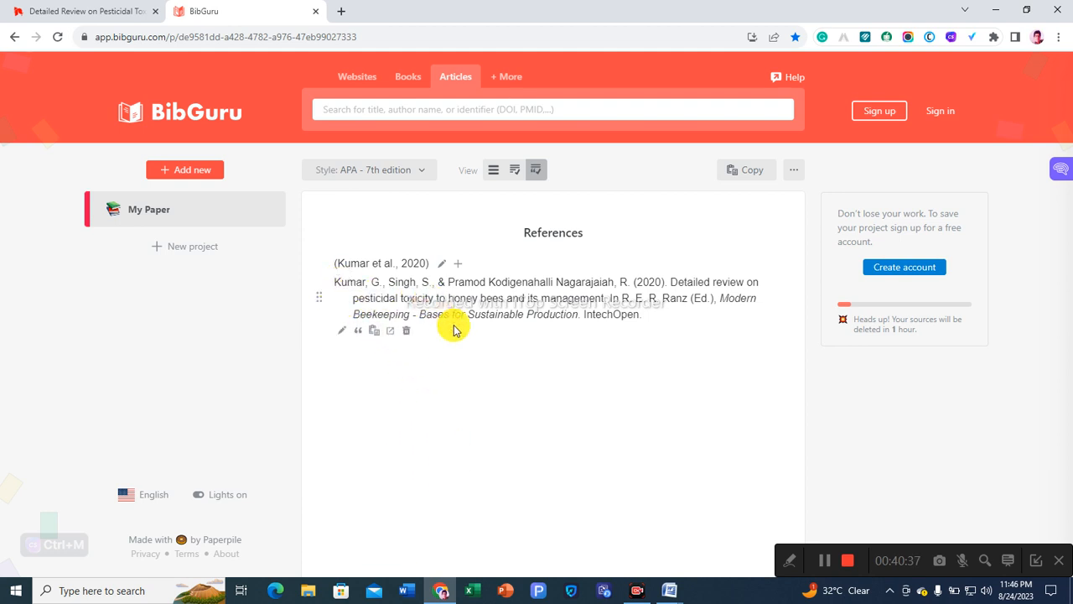
left_click_drag(638, 315, 339, 280)
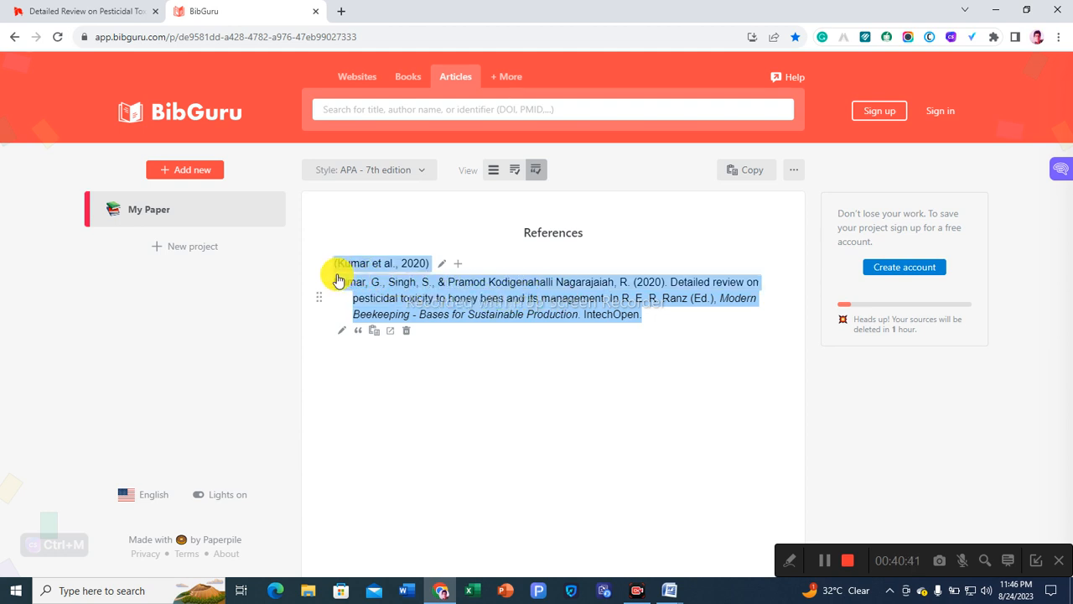
left_click(378, 307)
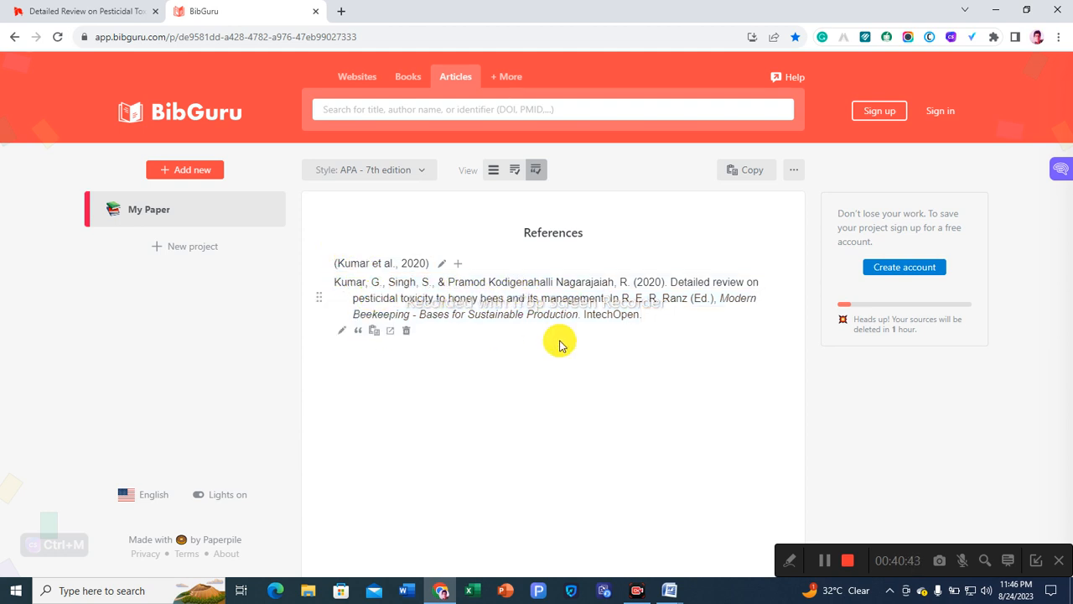
left_click_drag(641, 322, 344, 283)
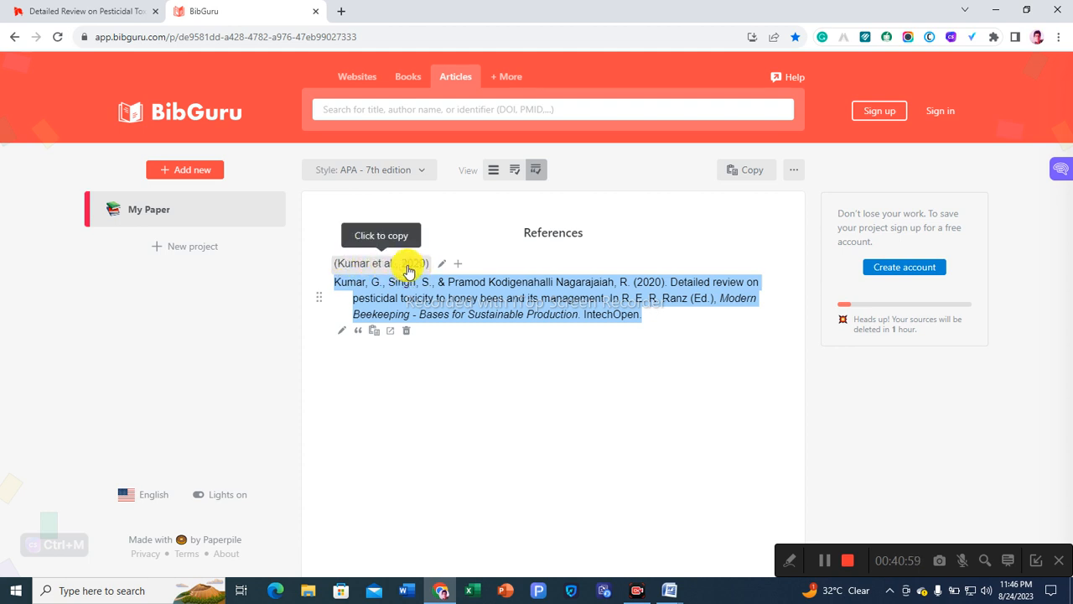
right_click(515, 316)
left_click(530, 319)
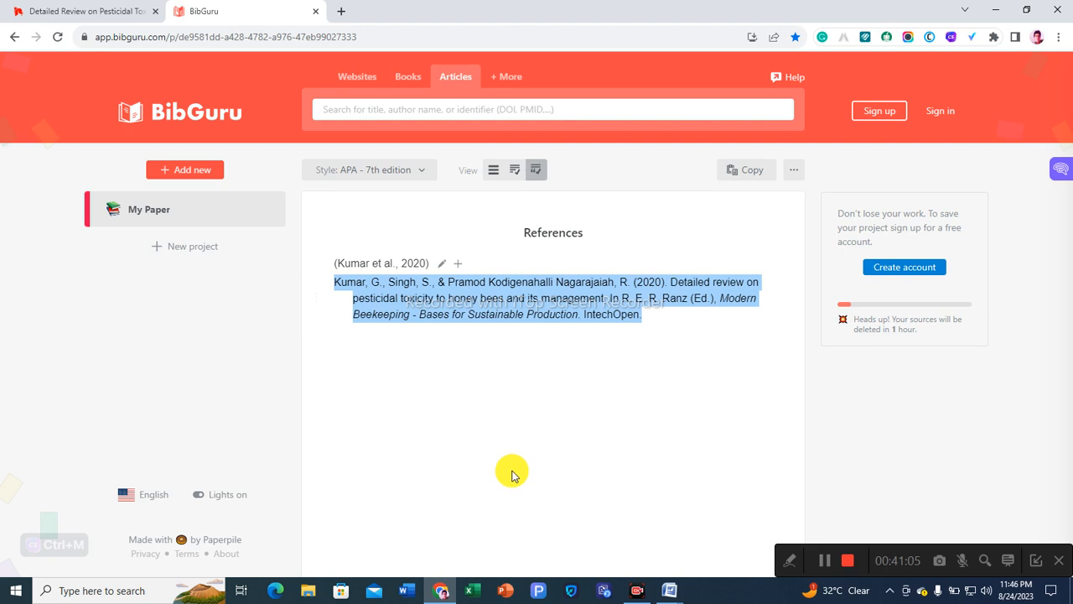
Switch to the Word essay and paste the copied reference below the World Health Organization entry on the References page
mouse_move(669, 592)
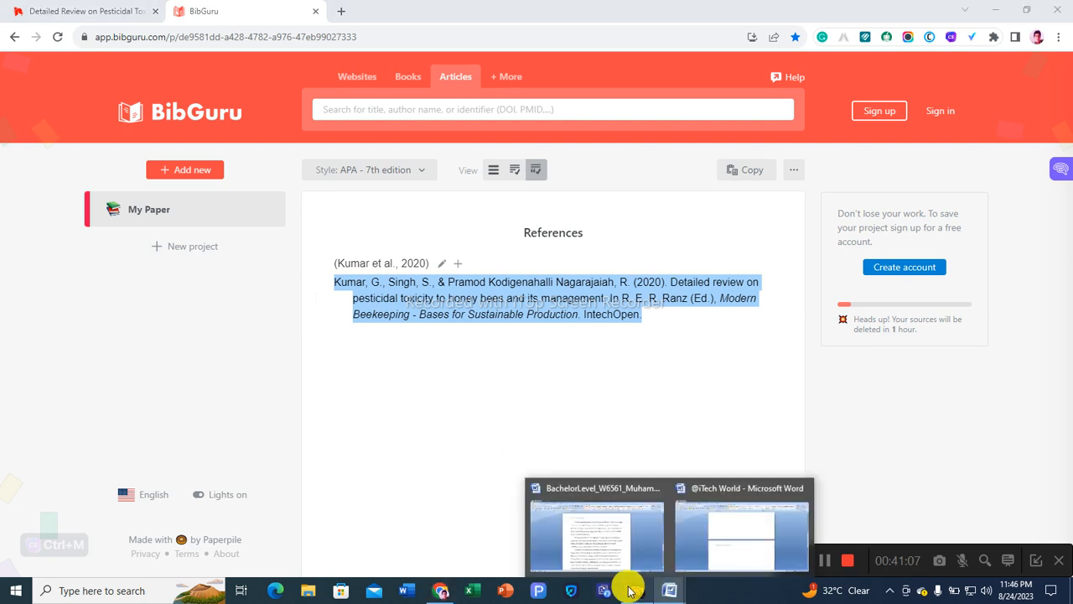
left_click(587, 549)
scroll(602, 492, "down", 8)
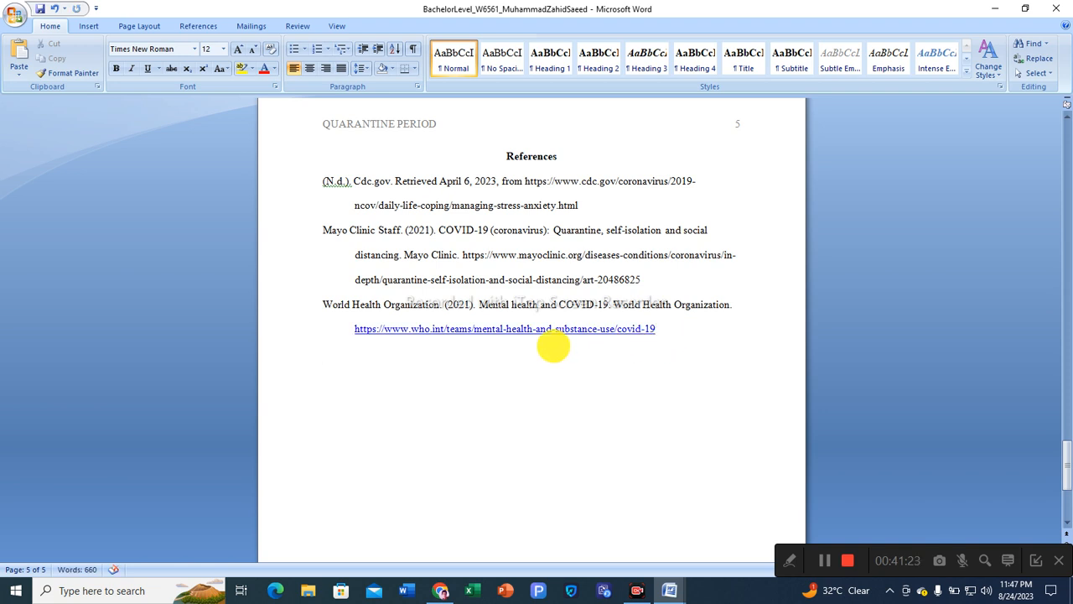
right_click(332, 355)
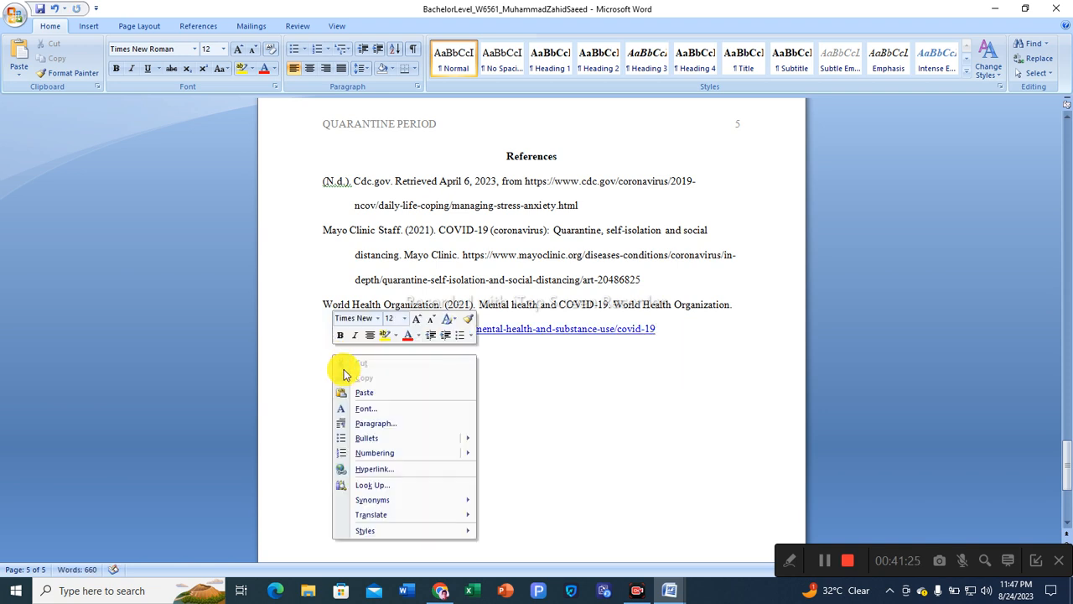
left_click(358, 395)
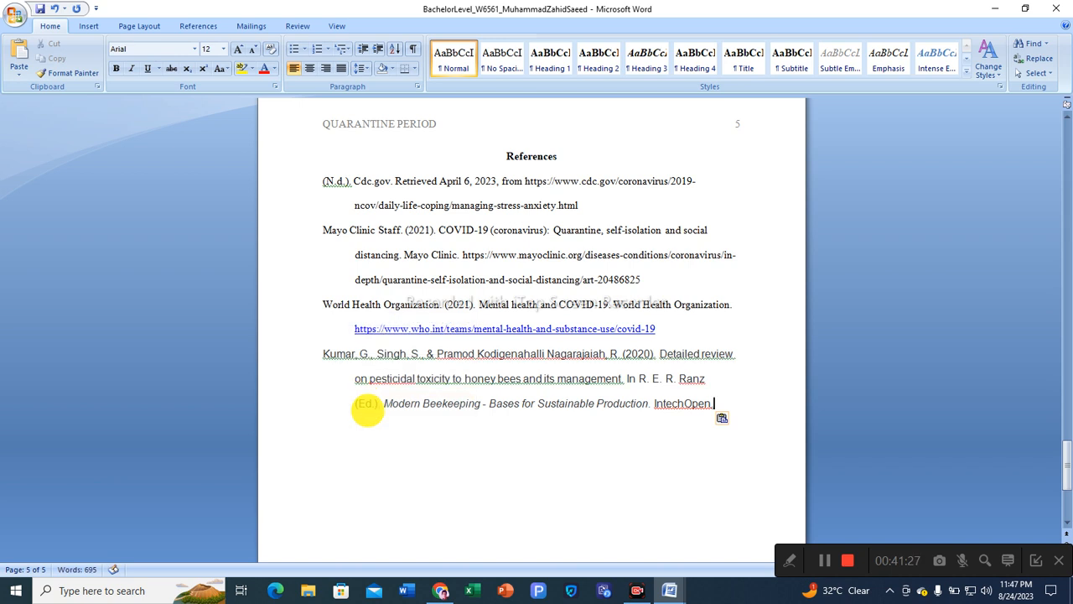
Ignore the spelling and grammar flags on the author names and chapter title in the pasted reference, and save the essay
right_click(398, 359)
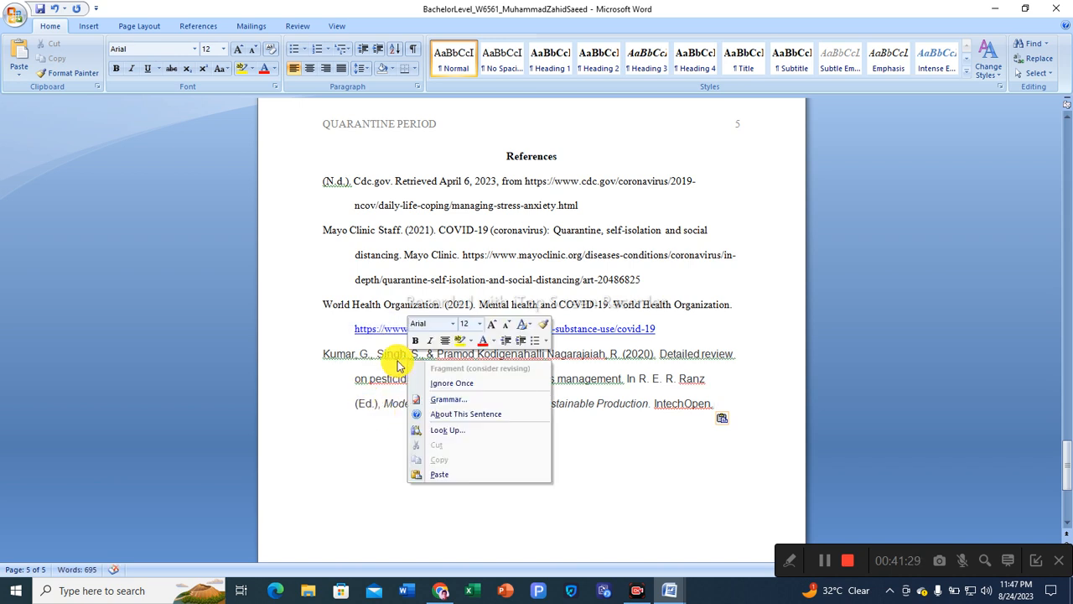
left_click(429, 381)
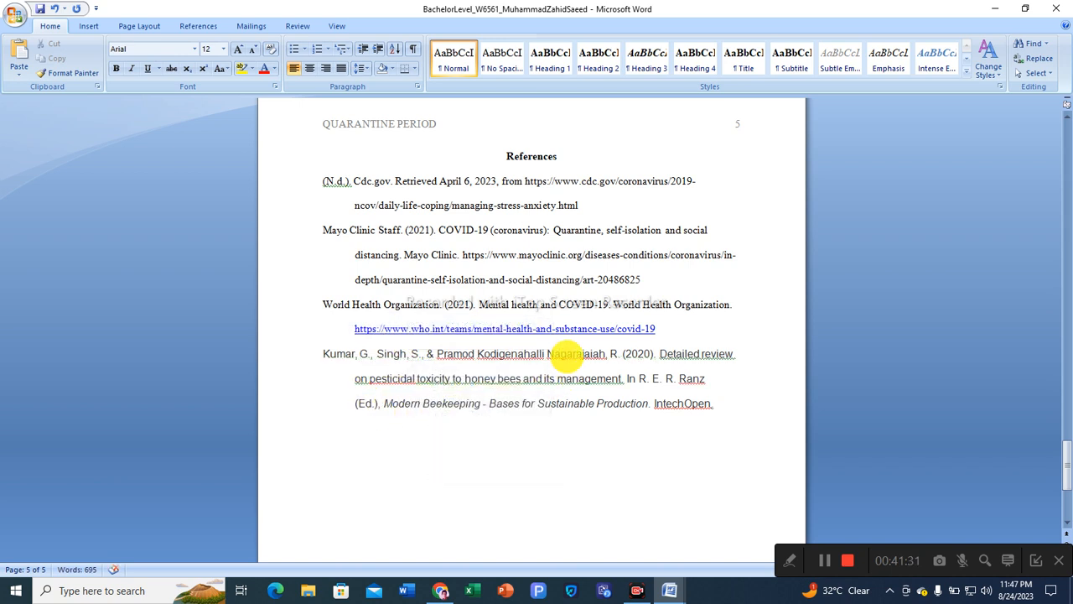
right_click(606, 355)
left_click(630, 403)
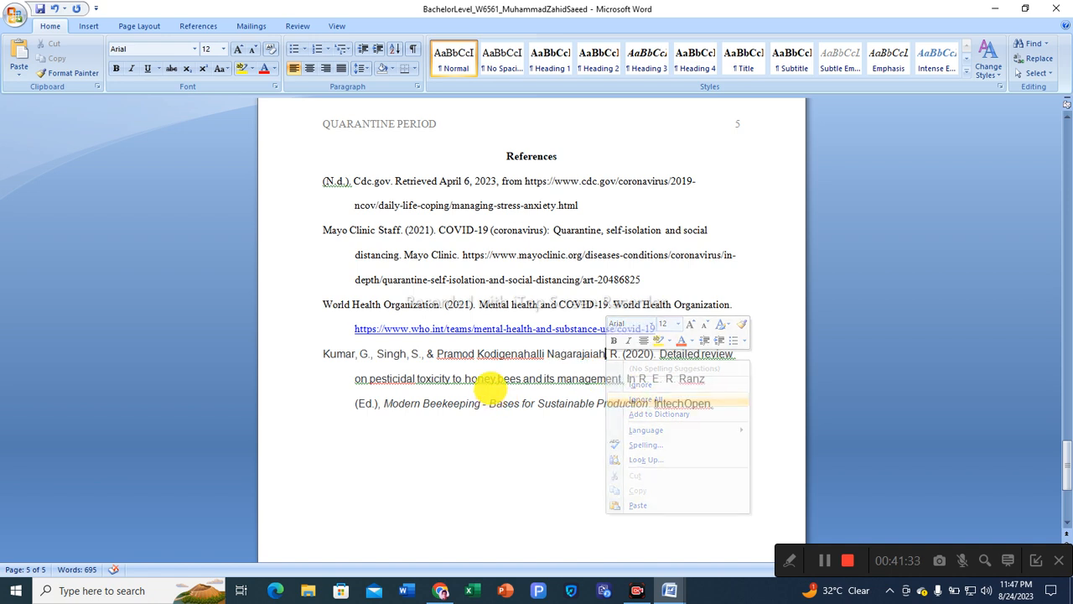
right_click(493, 363)
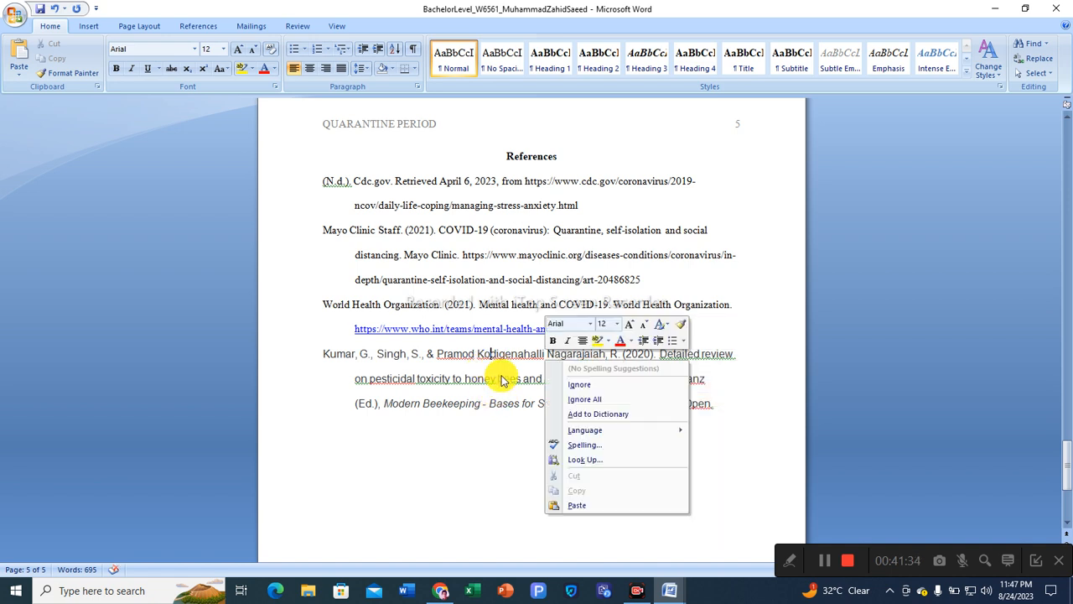
left_click(575, 402)
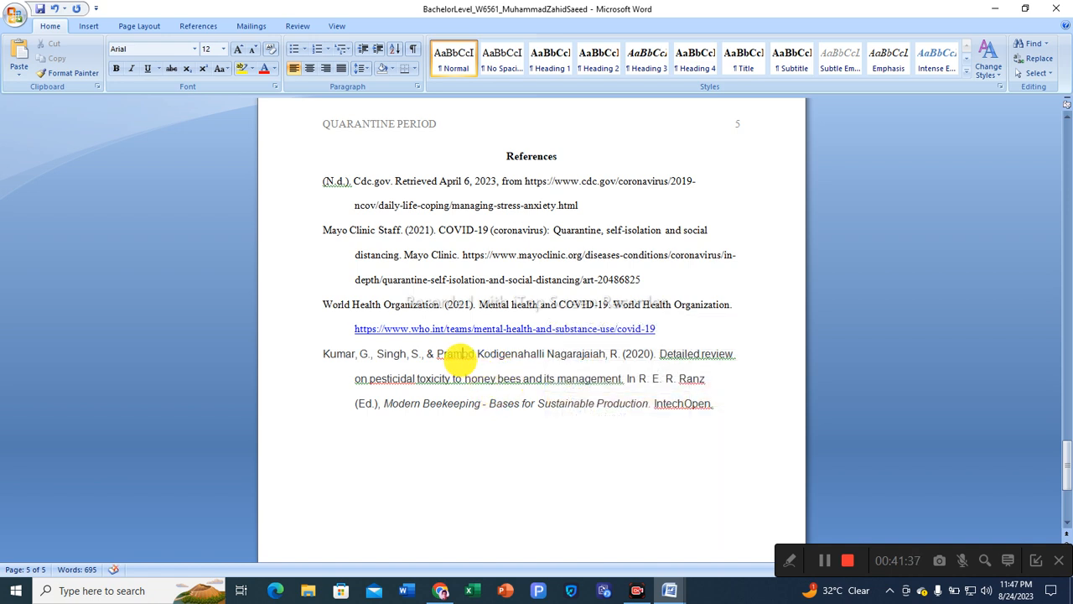
right_click(463, 356)
left_click(515, 231)
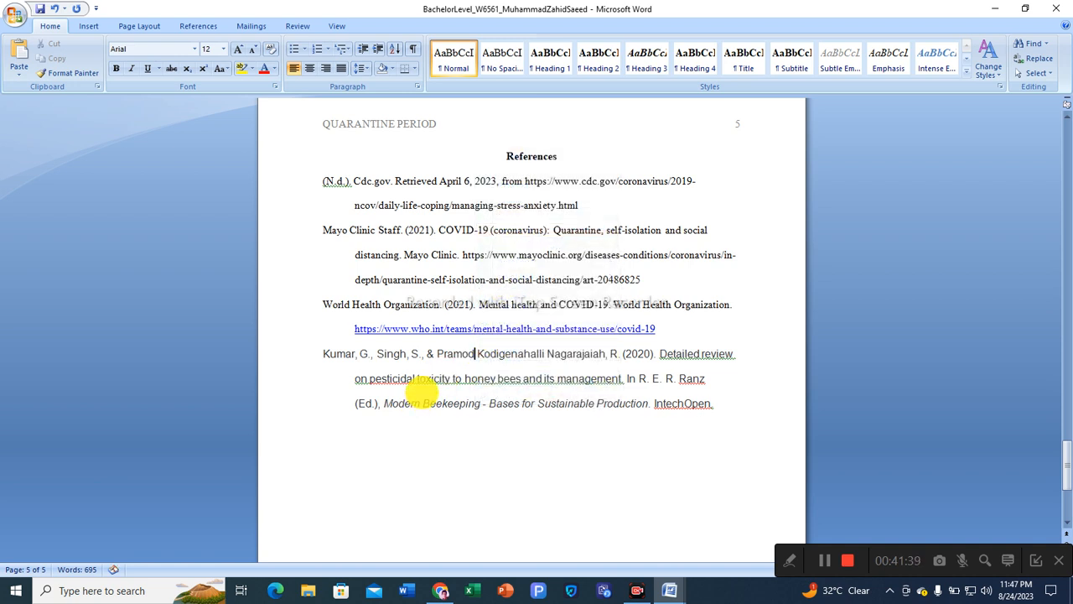
right_click(439, 379)
left_click(494, 409)
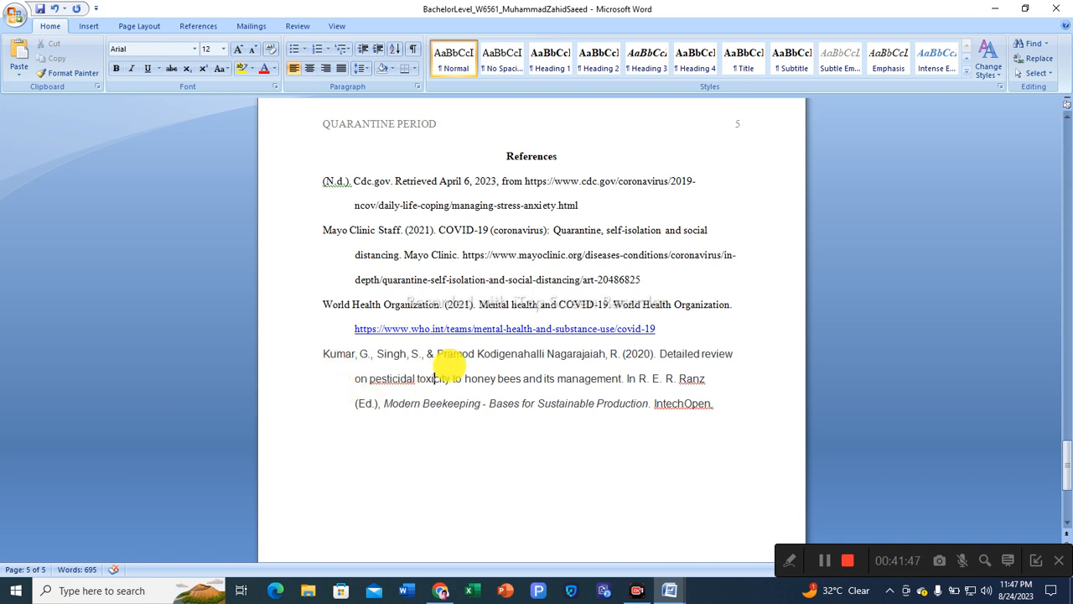
key("ctrl+s")
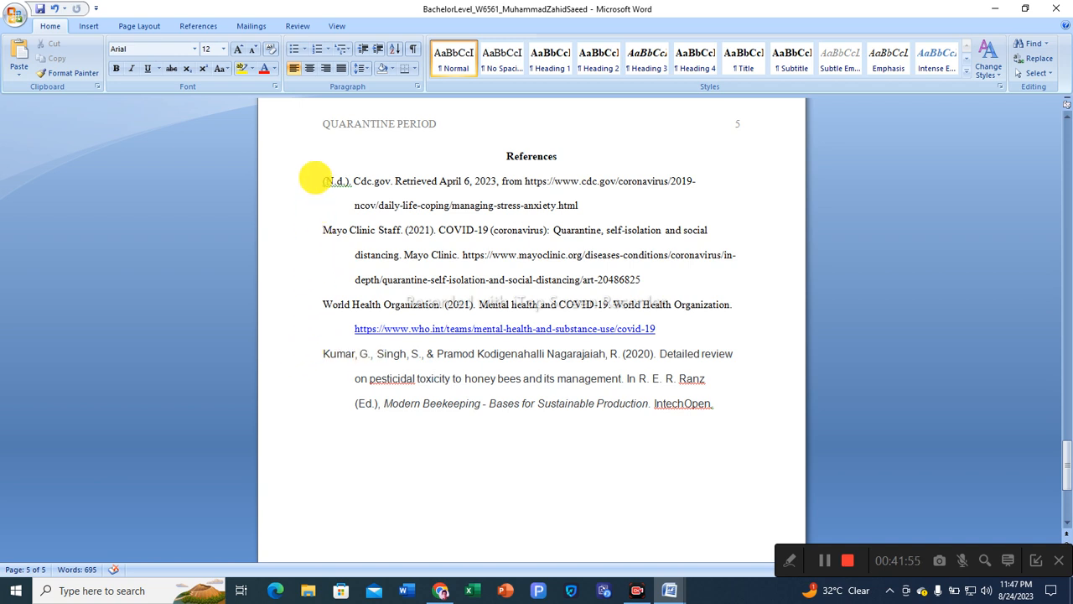
Set the special indentation of all entries on the References page to (none)
left_click_drag(322, 181, 726, 429)
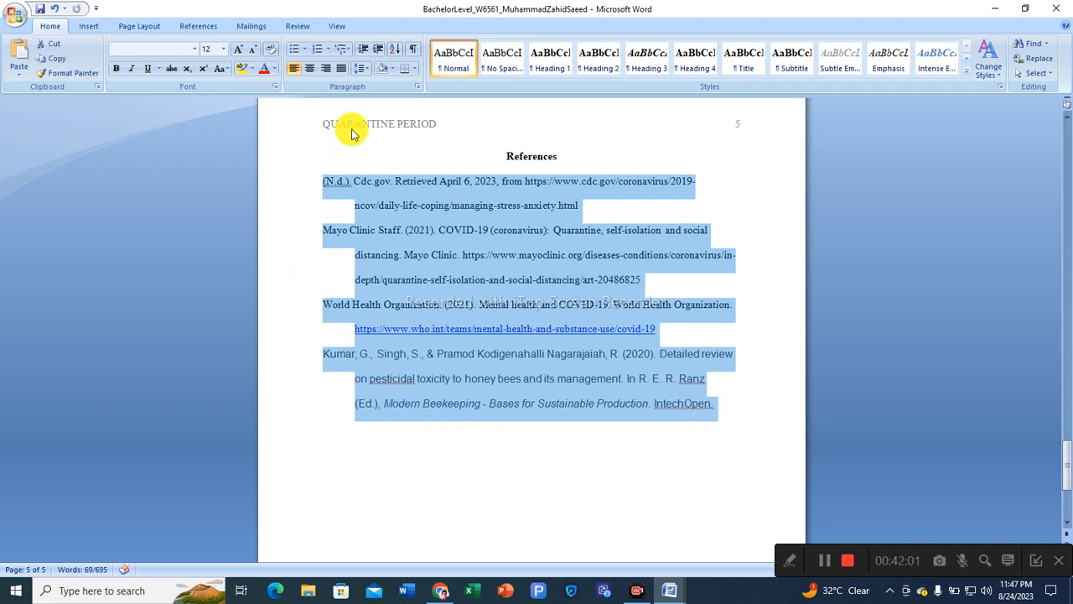
left_click(419, 86)
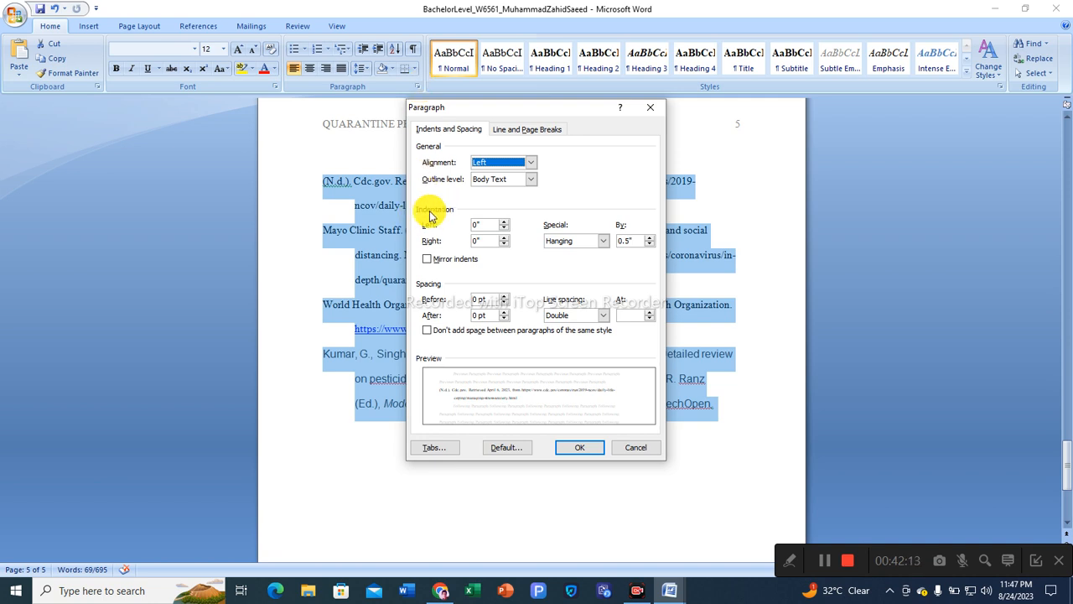
left_click(604, 242)
left_click(574, 252)
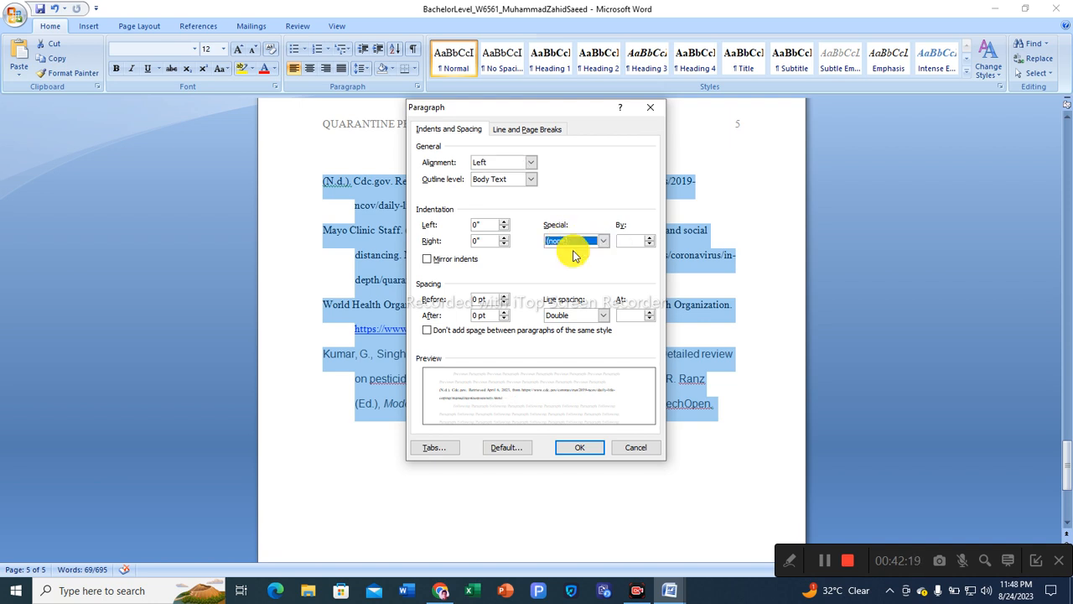
left_click(563, 446)
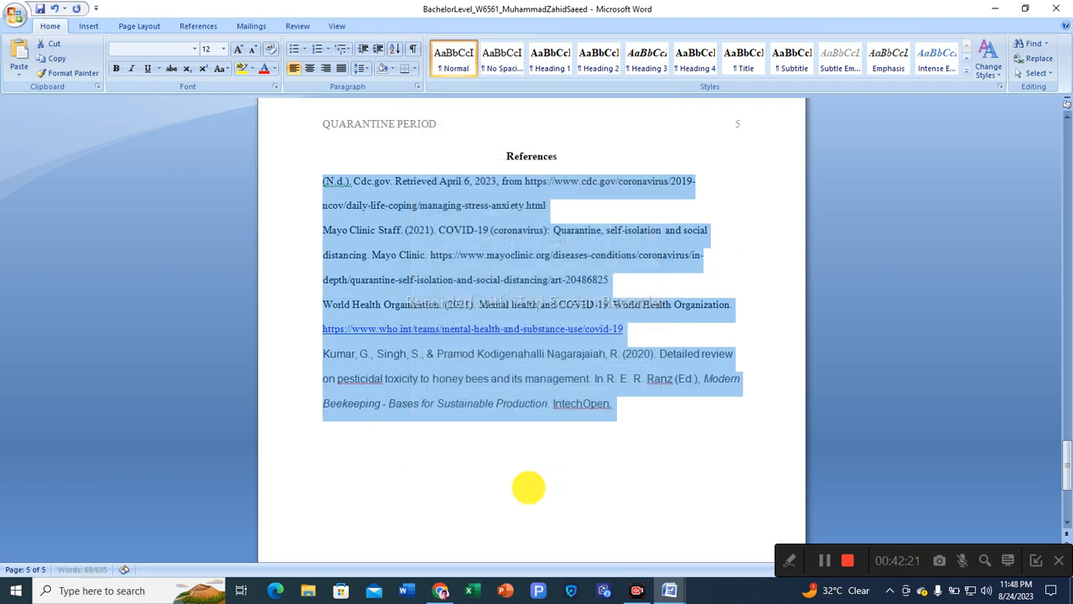
left_click(484, 475)
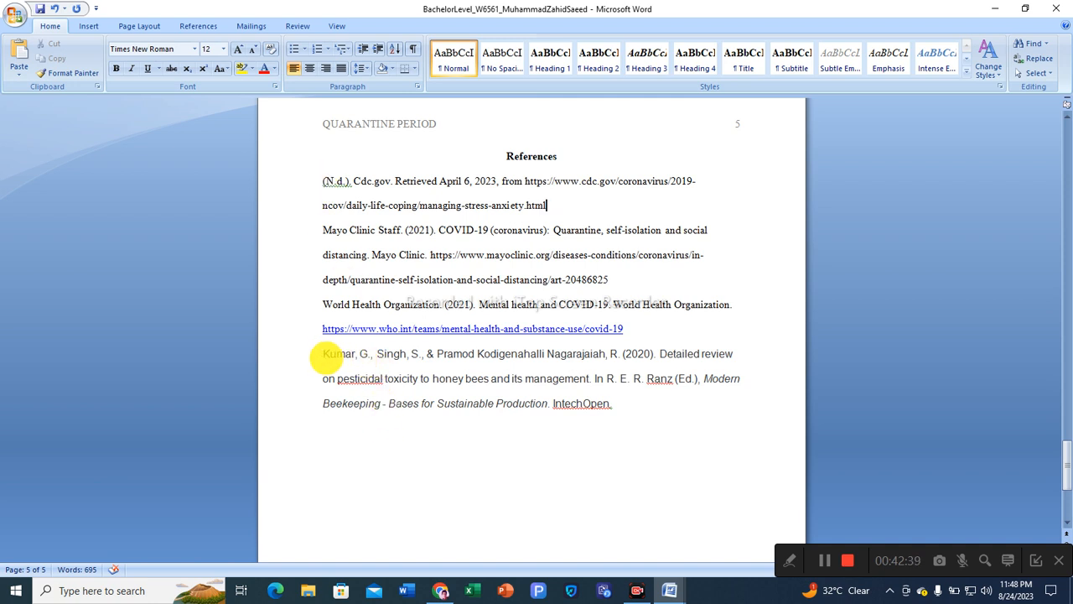
Copy the World Health Organization entry's text formatting onto the pasted book chapter reference with Format Painter
left_click_drag(391, 305, 418, 304)
left_click(43, 75)
left_click_drag(320, 351, 618, 408)
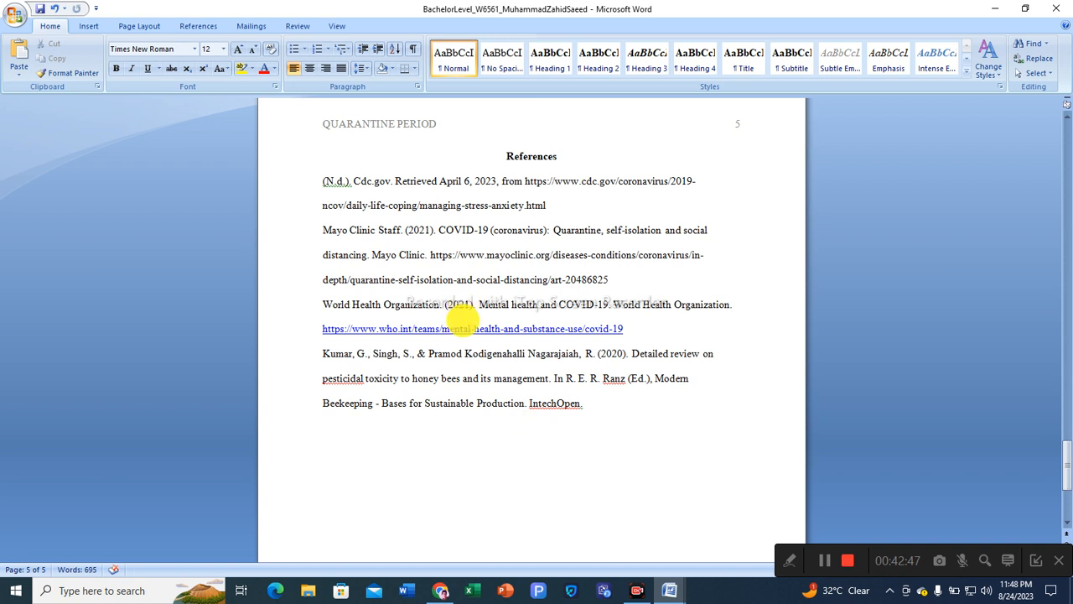
Apply the Hanging special indentation to all entries on the References page and save the essay
left_click_drag(324, 180, 610, 407)
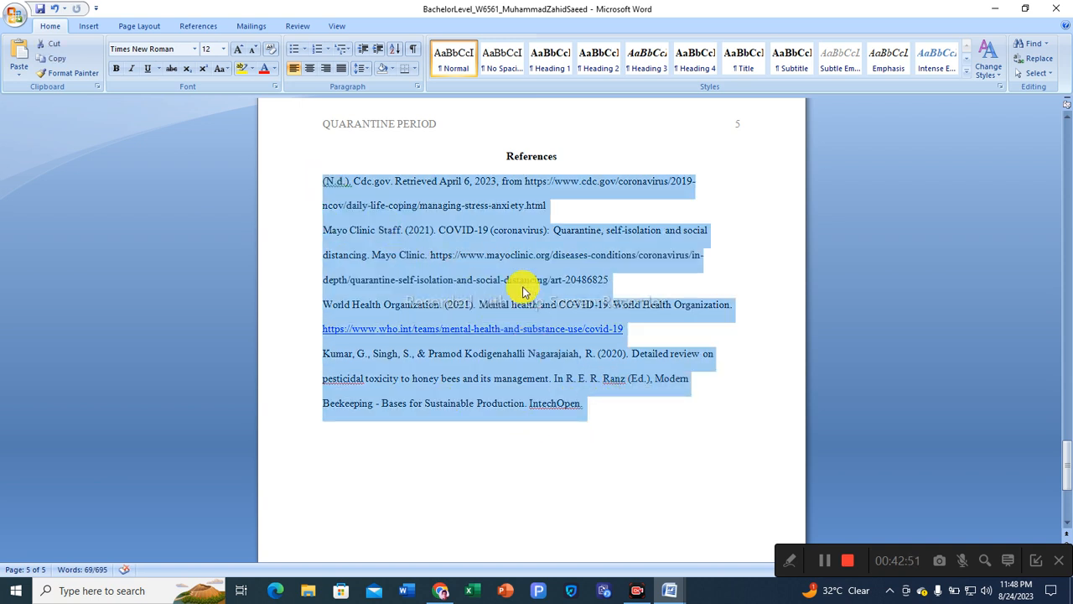
left_click(417, 86)
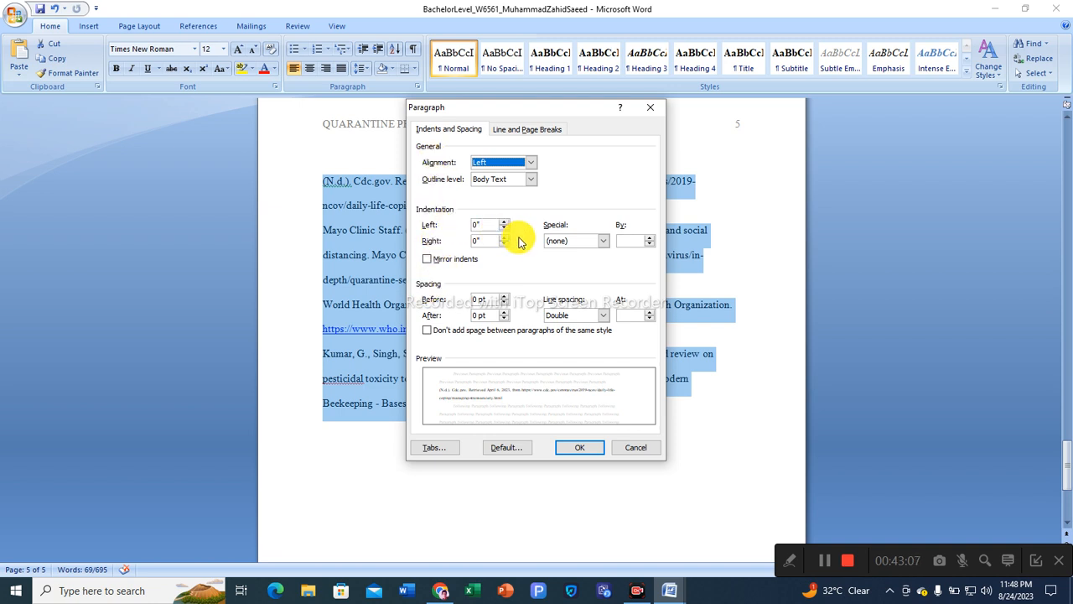
left_click(602, 241)
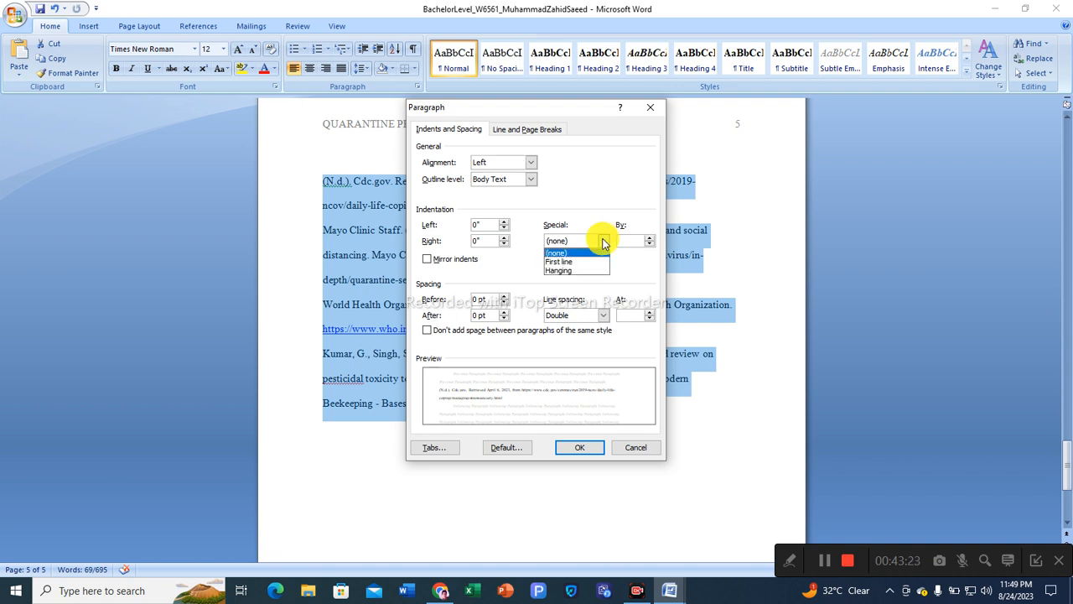
left_click(566, 270)
left_click(584, 450)
left_click(534, 494)
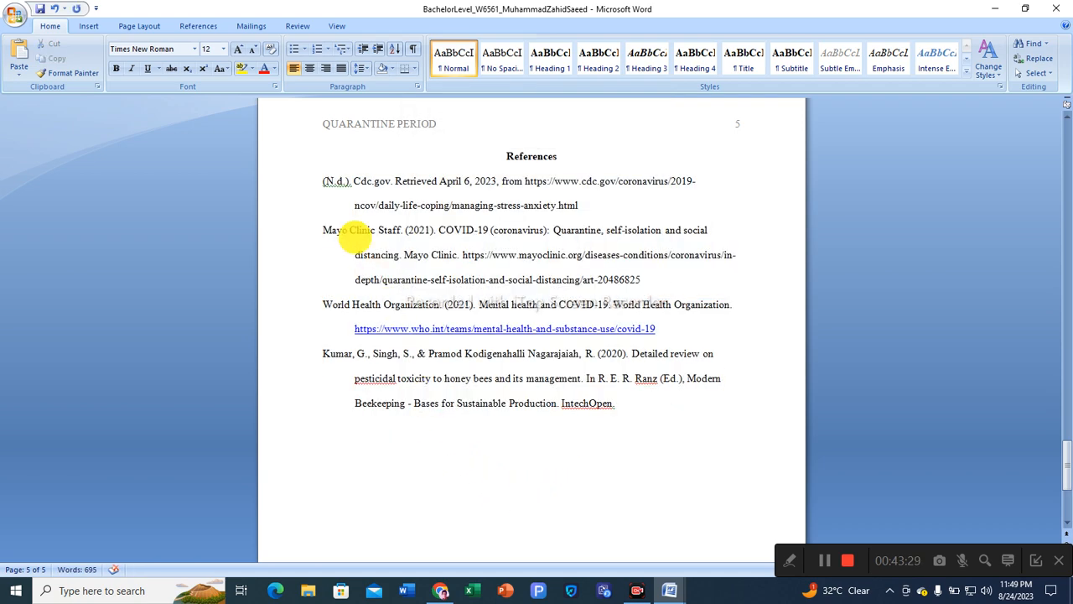
double_click(329, 229)
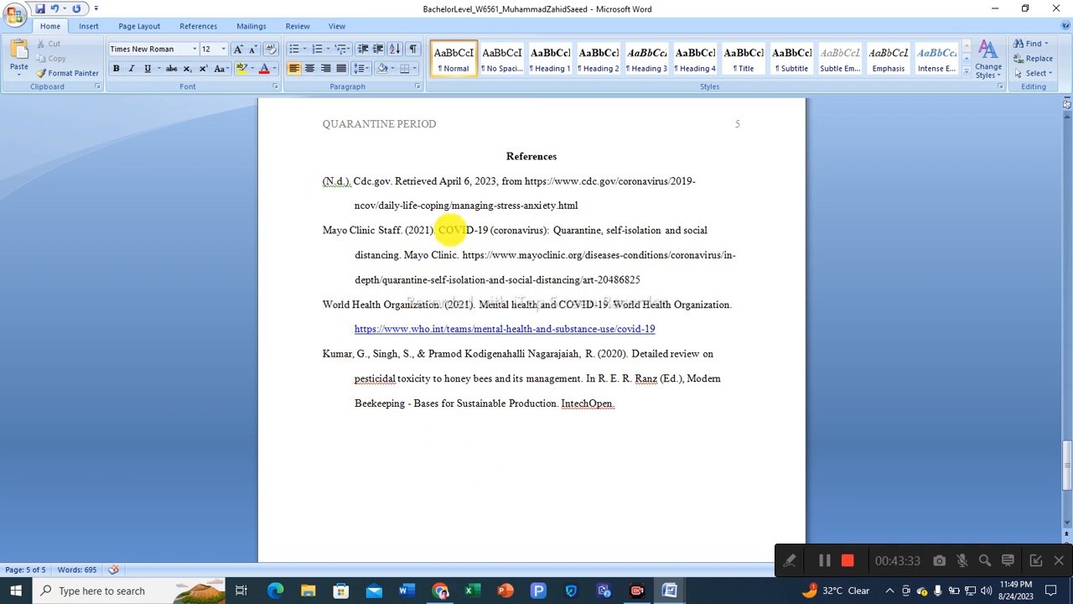
key("ctrl+s")
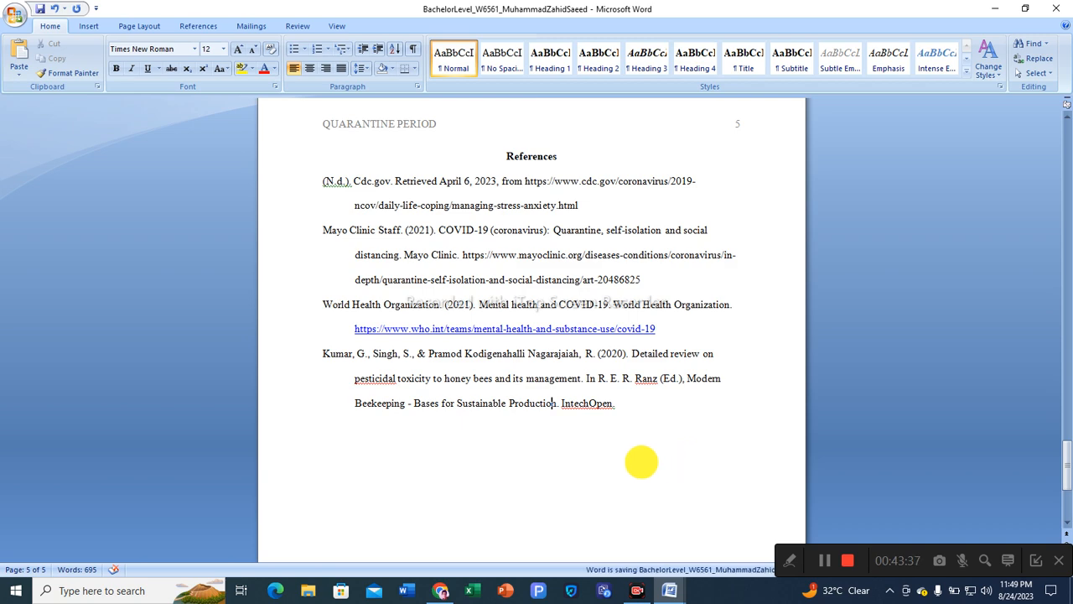
Review the formatted essay from the References page back through the body and abstract to the title page
scroll(641, 461, "up", 3)
scroll(641, 459, "down", 4)
scroll(640, 461, "up", 14)
scroll(641, 460, "up", 20)
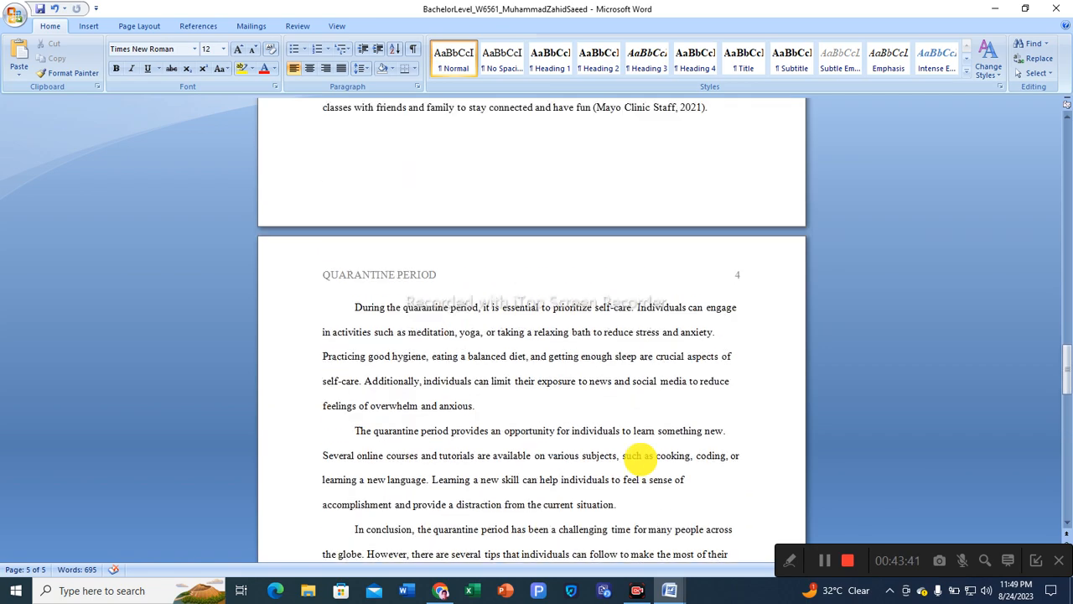
scroll(642, 457, "up", 3)
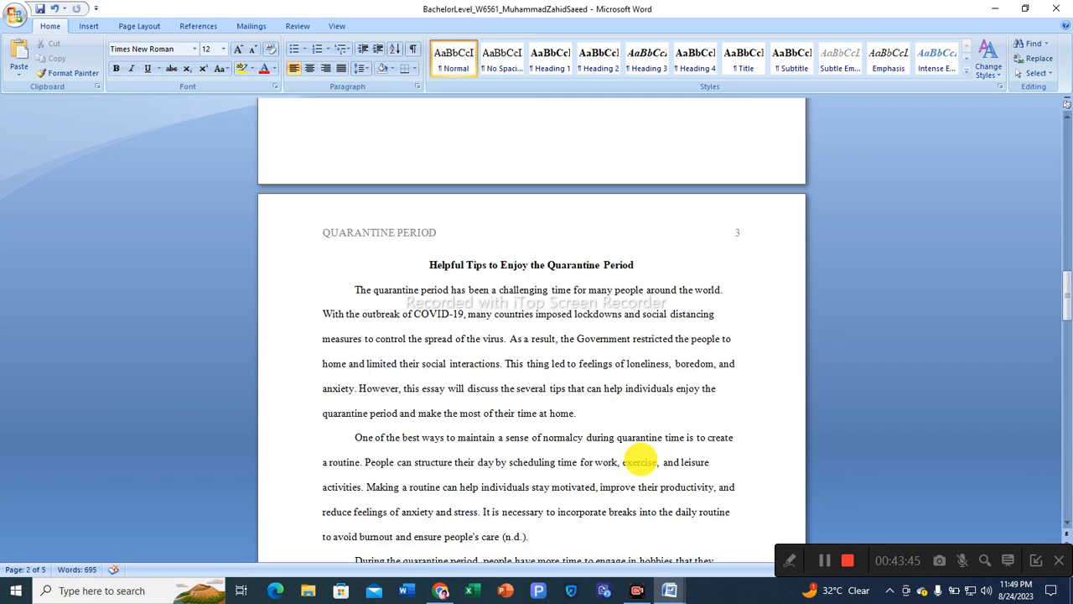
scroll(640, 461, "up", 10)
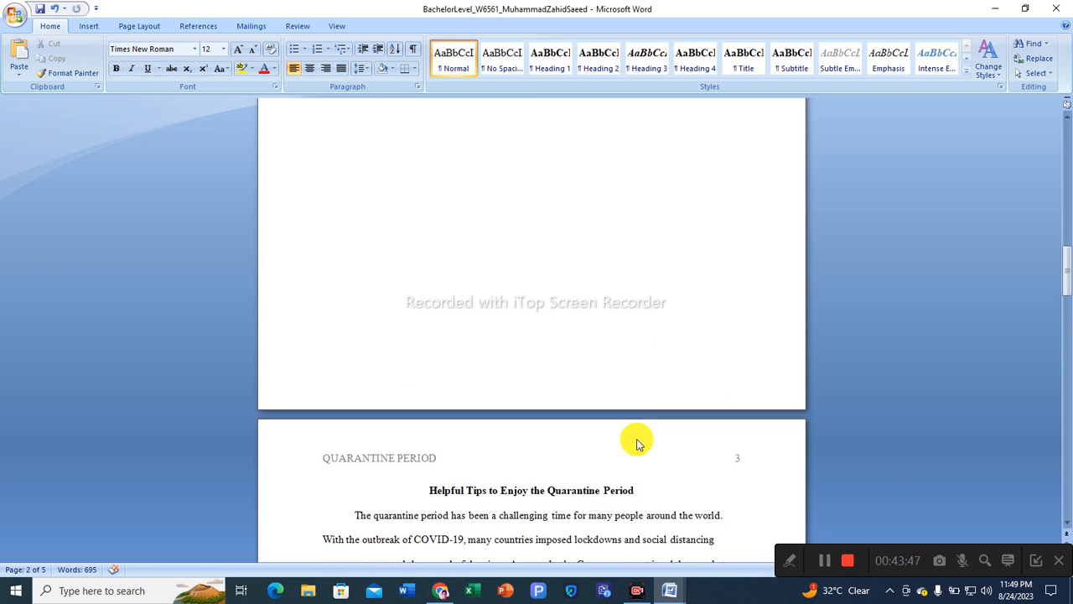
scroll(637, 440, "up", 10)
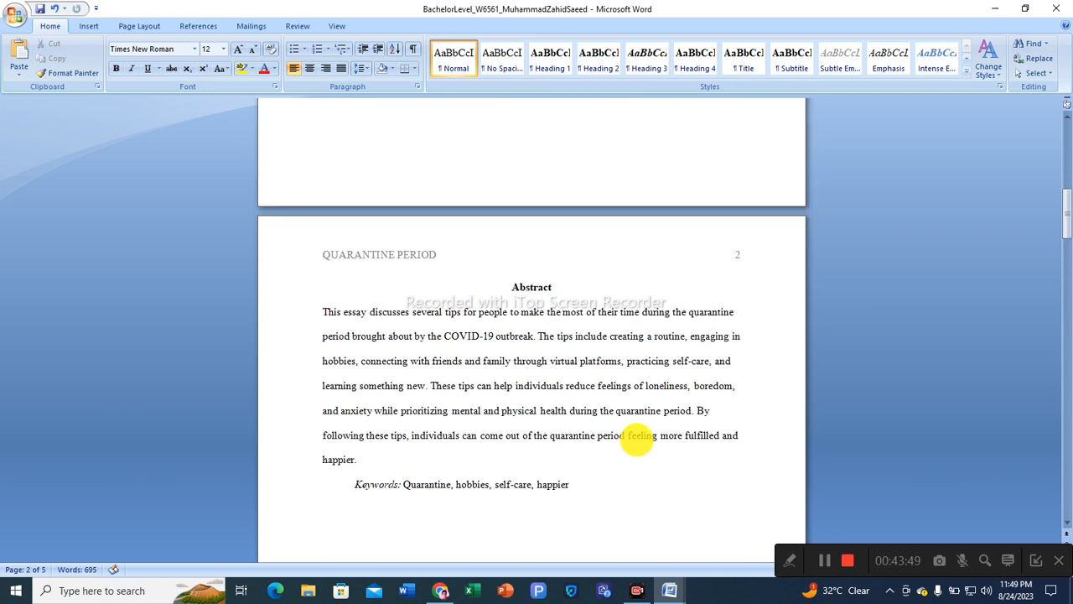
scroll(637, 445, "up", 8)
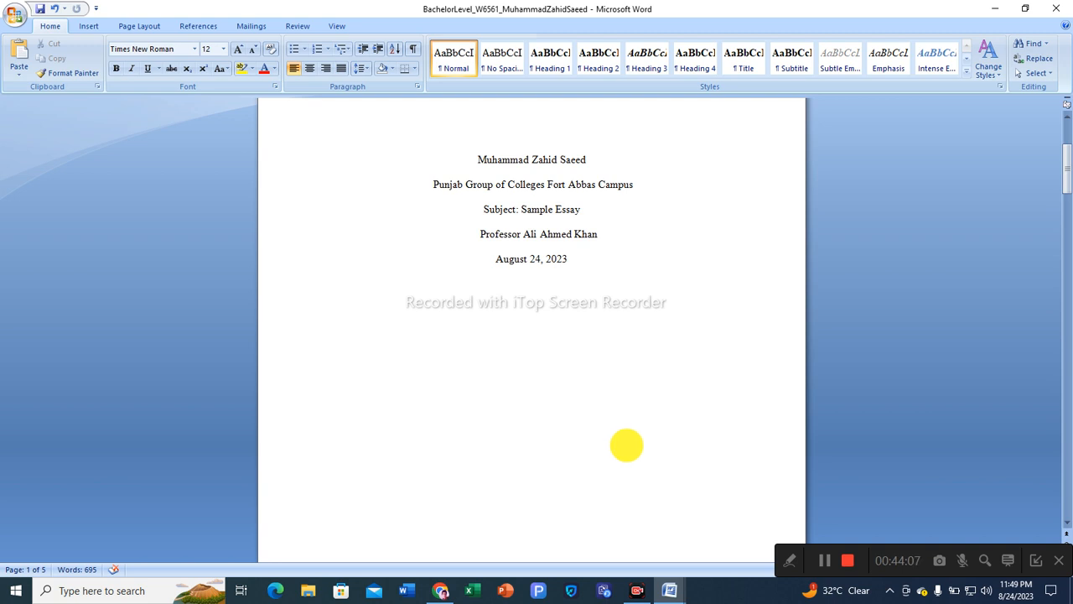
scroll(626, 432, "down", 1)
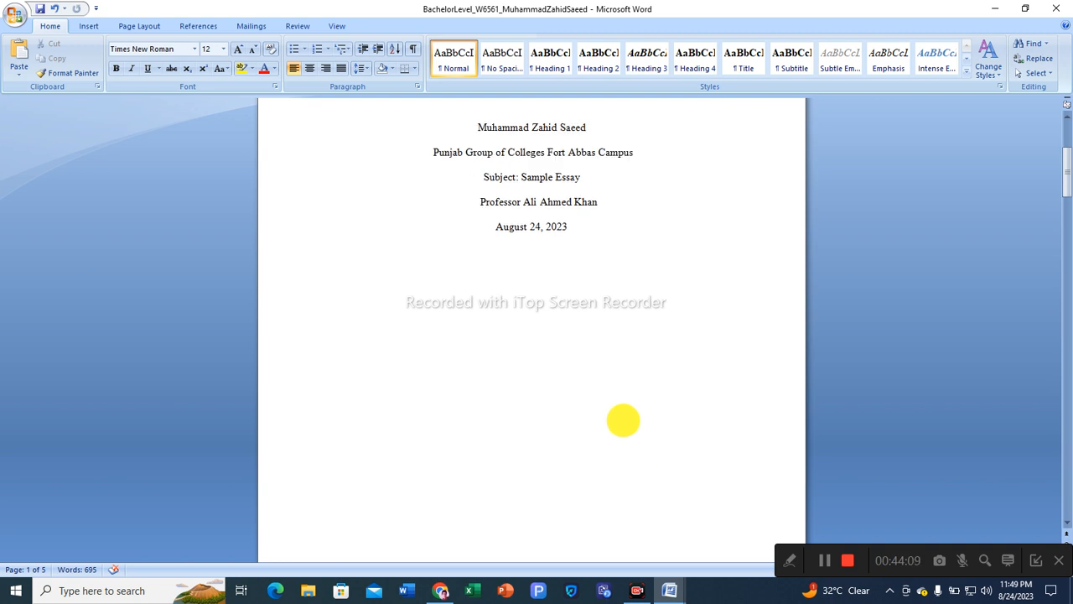